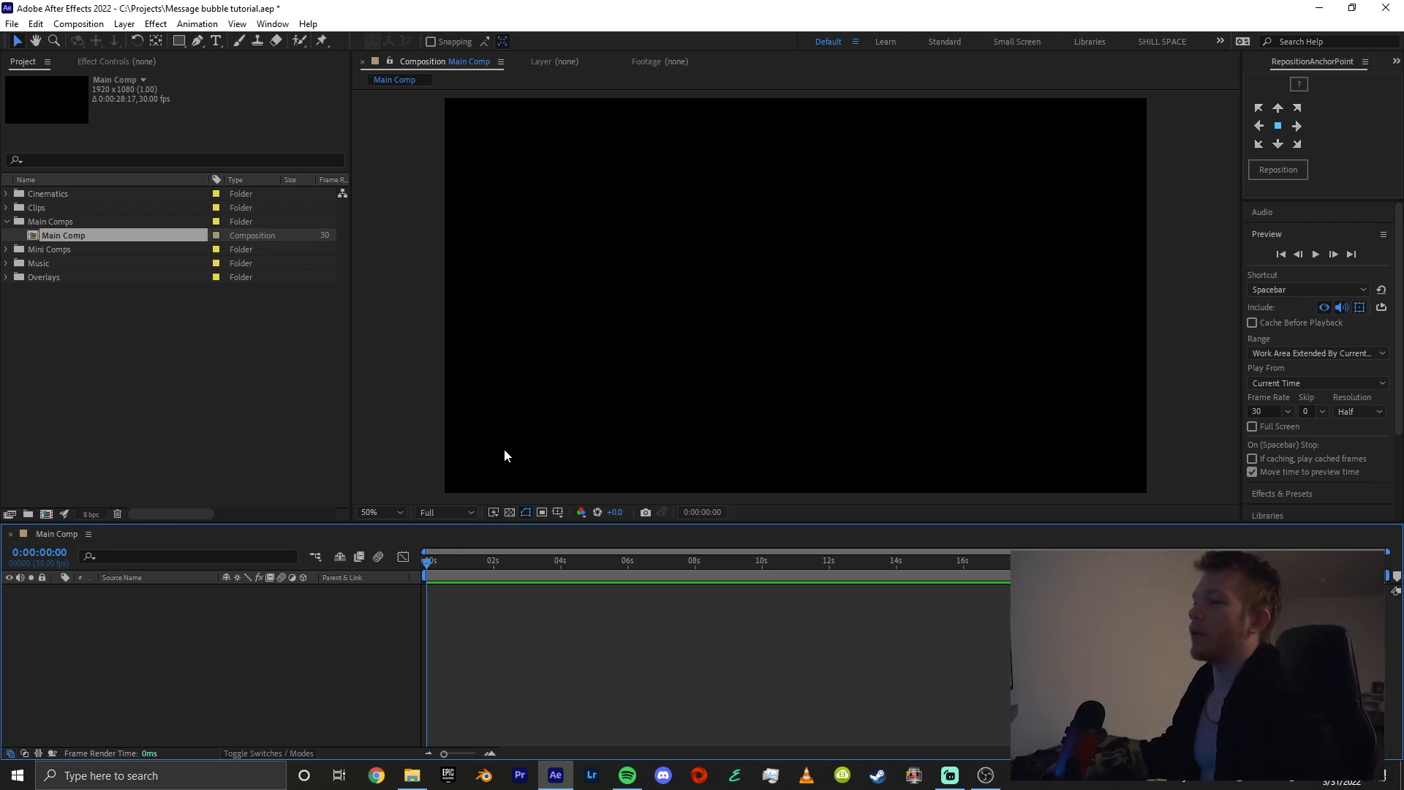
key("comma")
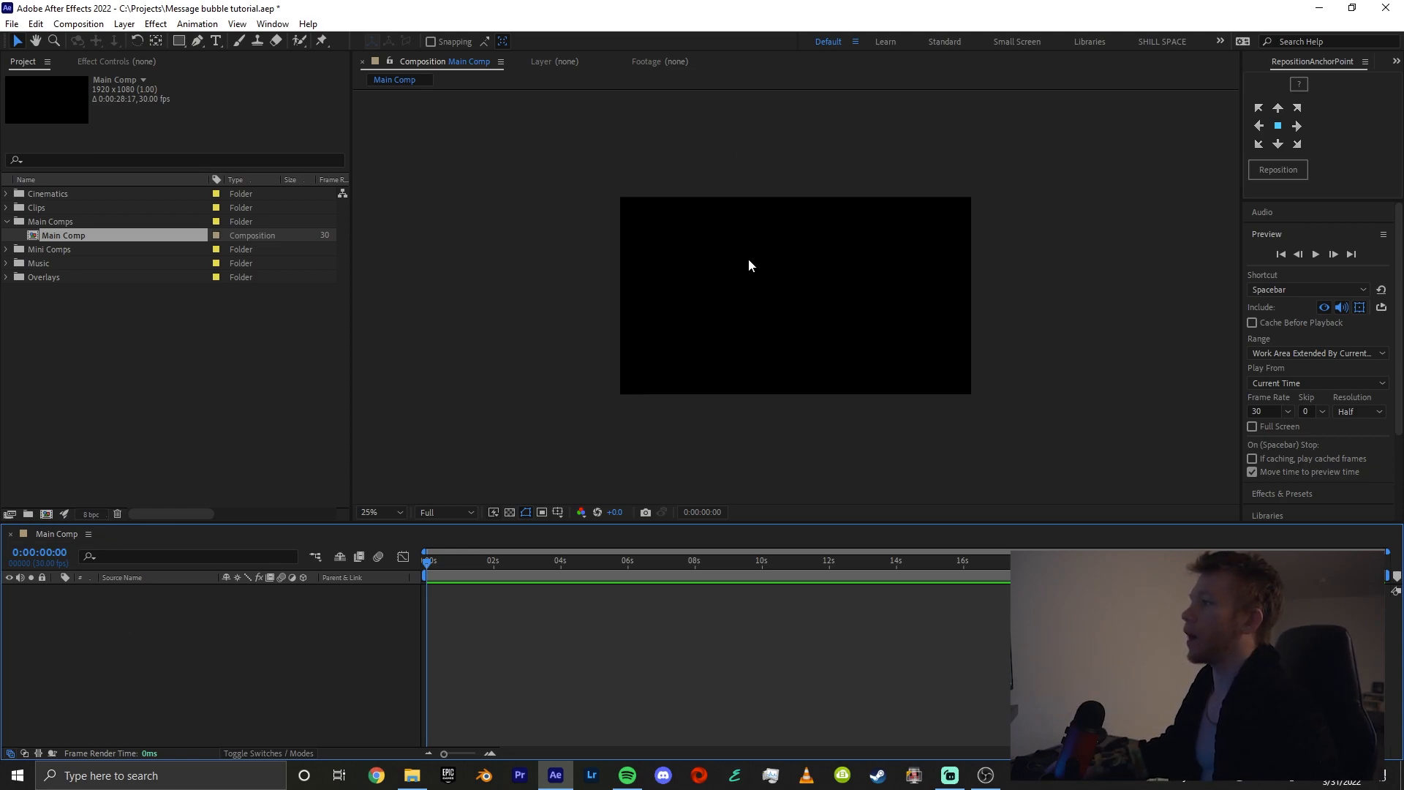
key("comma")
key("period")
key("period")
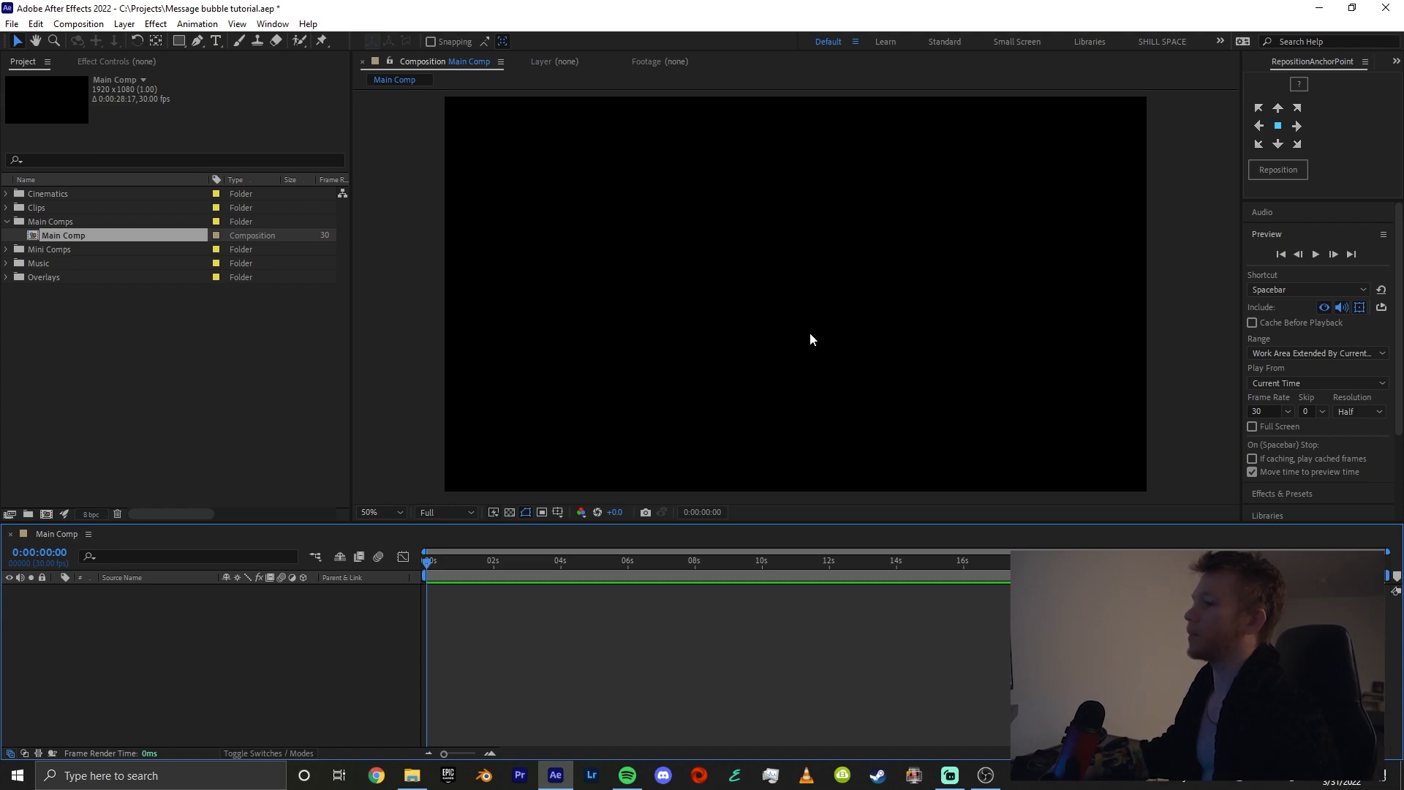
Create a full-size white solid layer in Main Comp using color ffffff
right_click(212, 612)
mouse_move(366, 434)
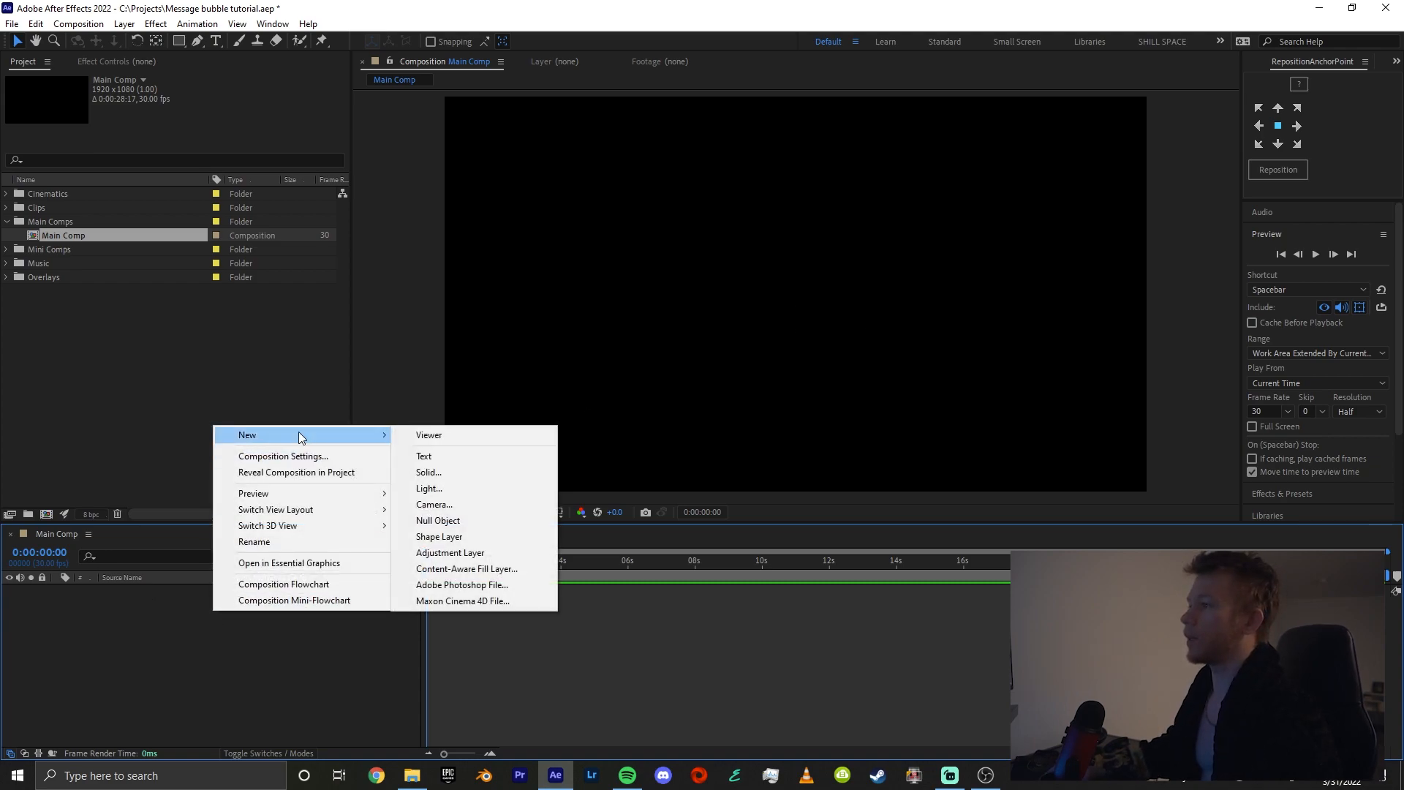
left_click(520, 477)
left_click(703, 476)
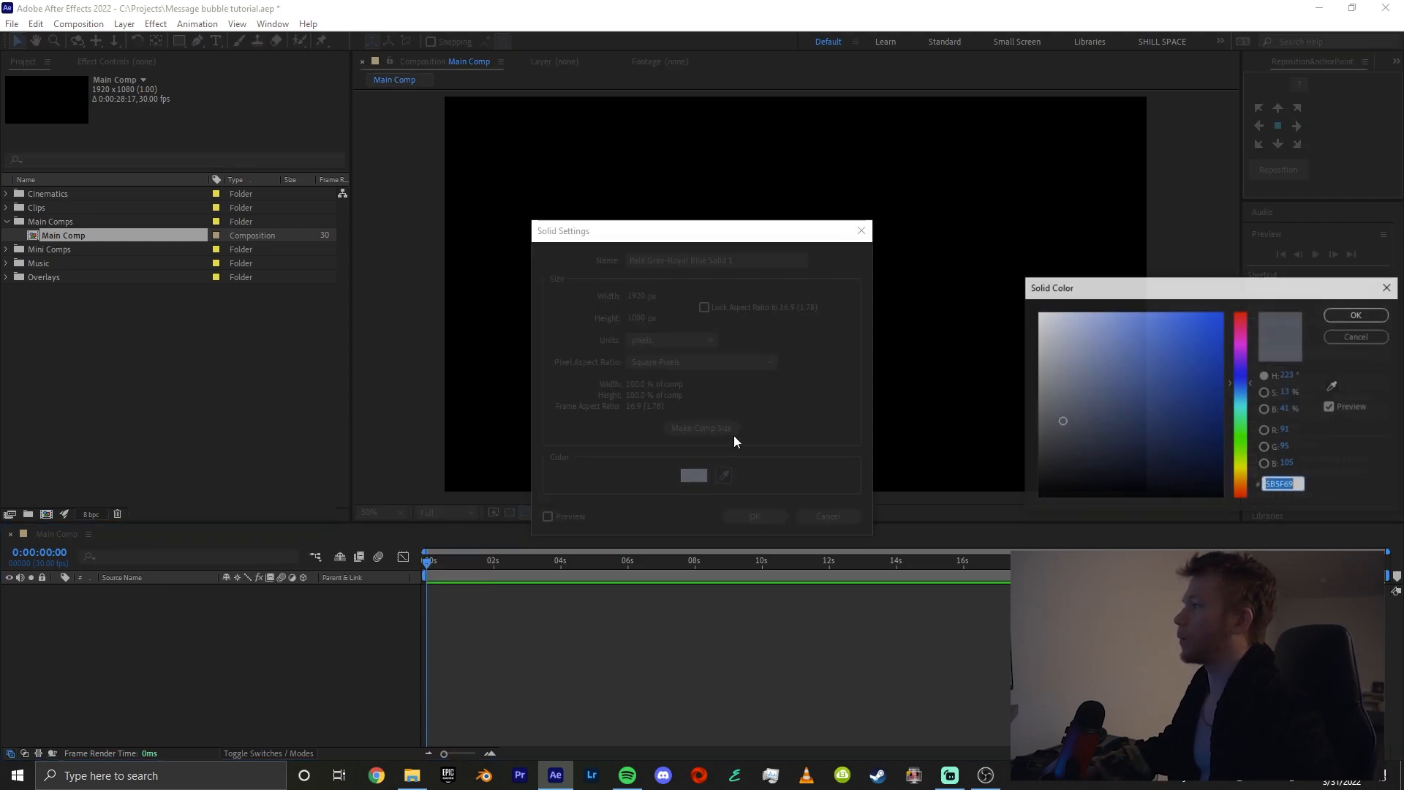
type("ffffff")
key("Return")
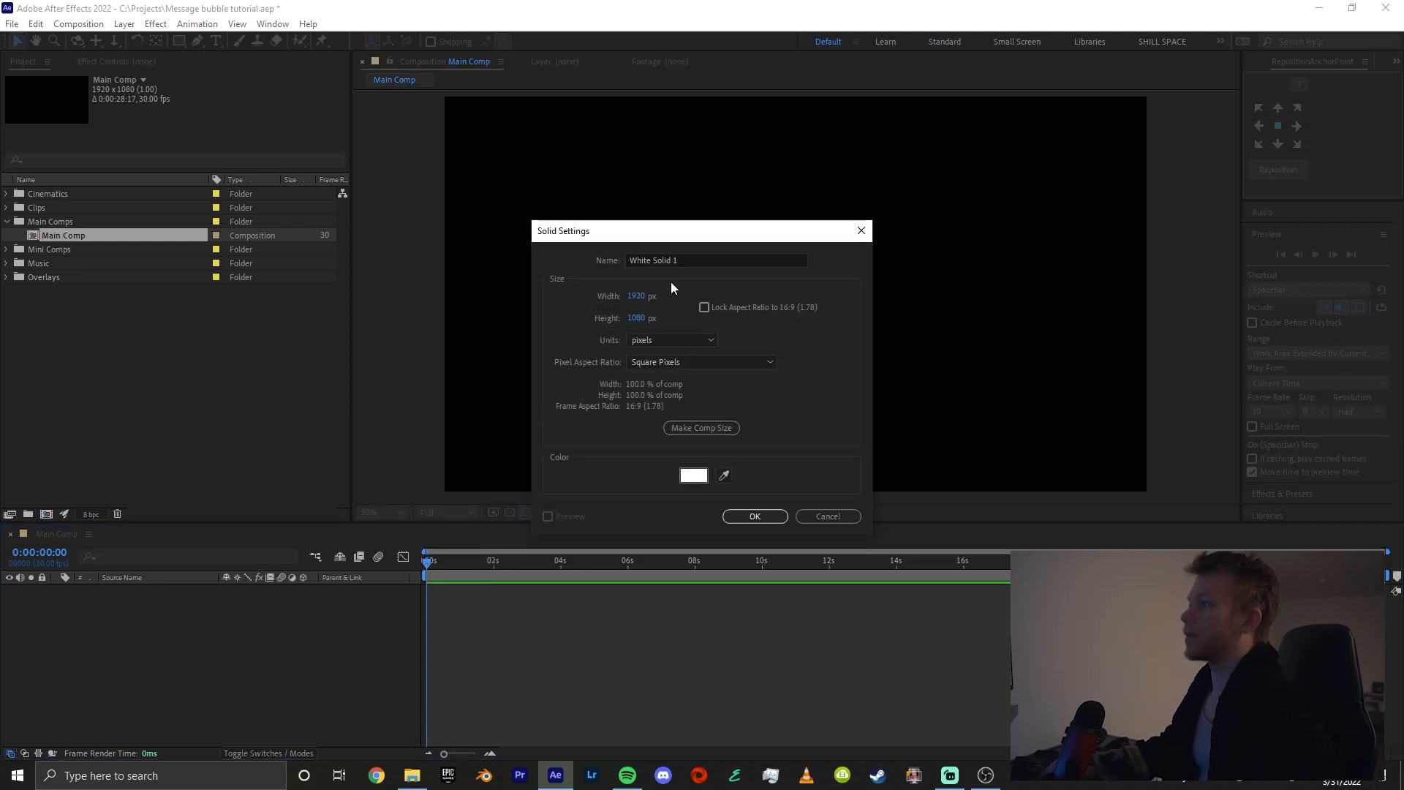
left_click(756, 516)
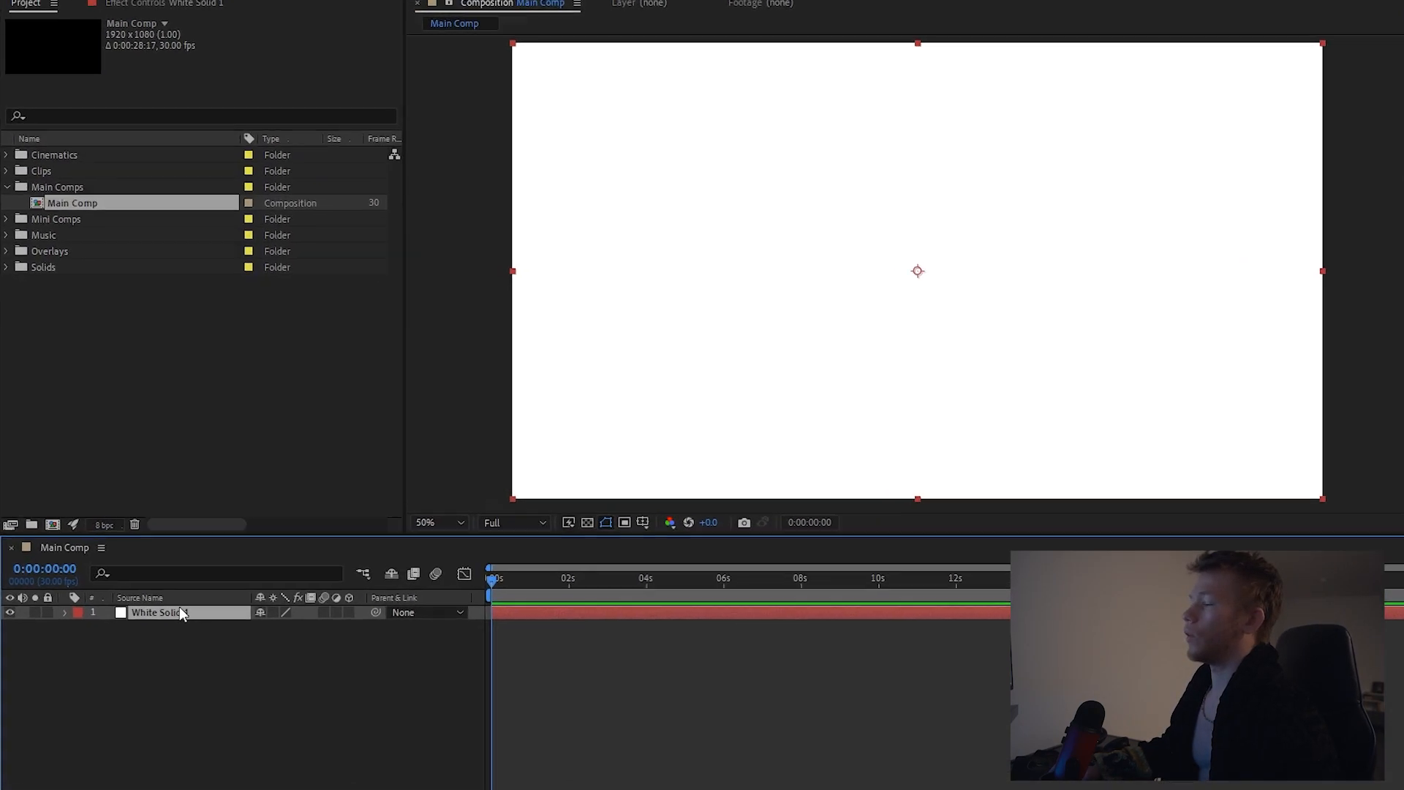
Pre-compose the white solid as "Bubbles Conversation", moving all attributes into the new composition
right_click(182, 613)
left_click(229, 526)
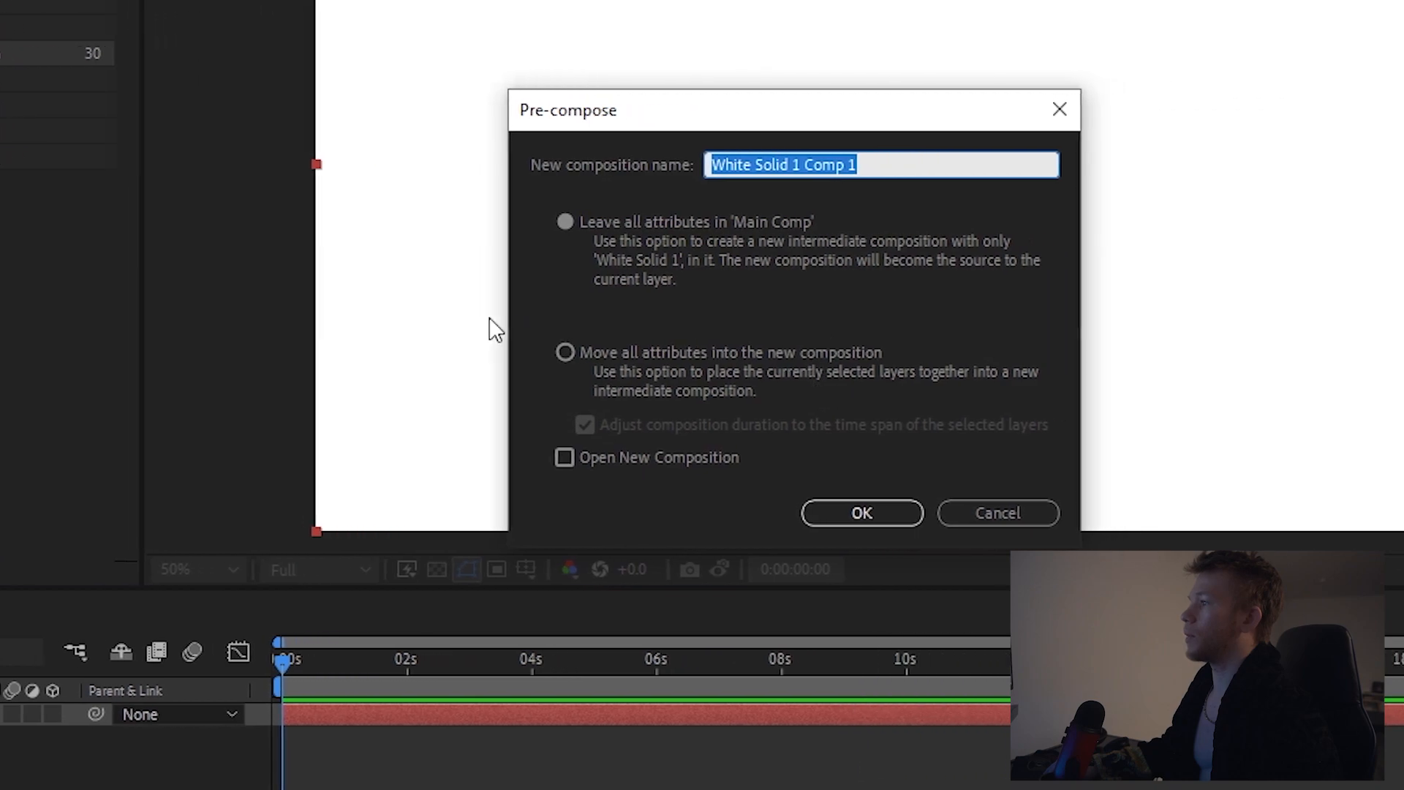
left_click(565, 352)
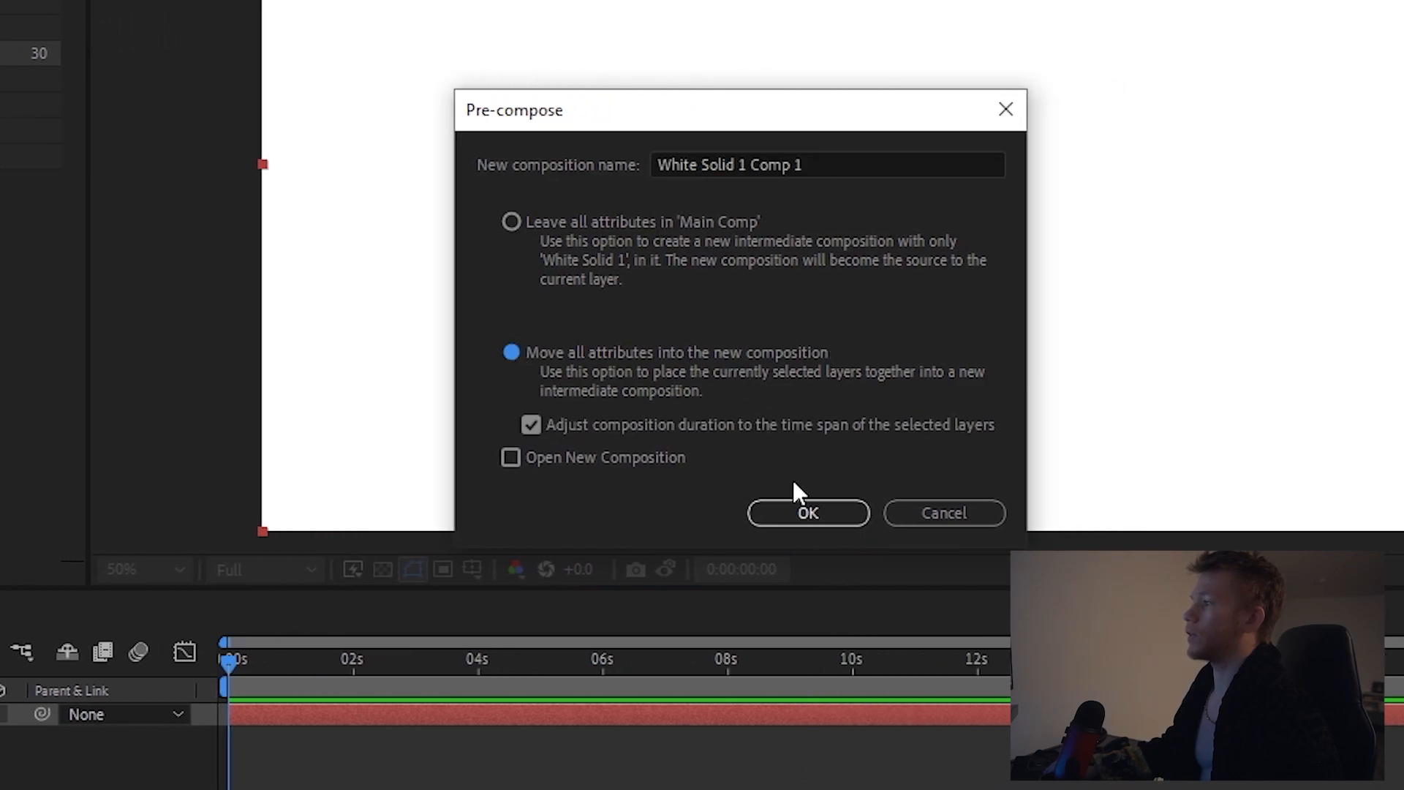
triple_click(827, 165)
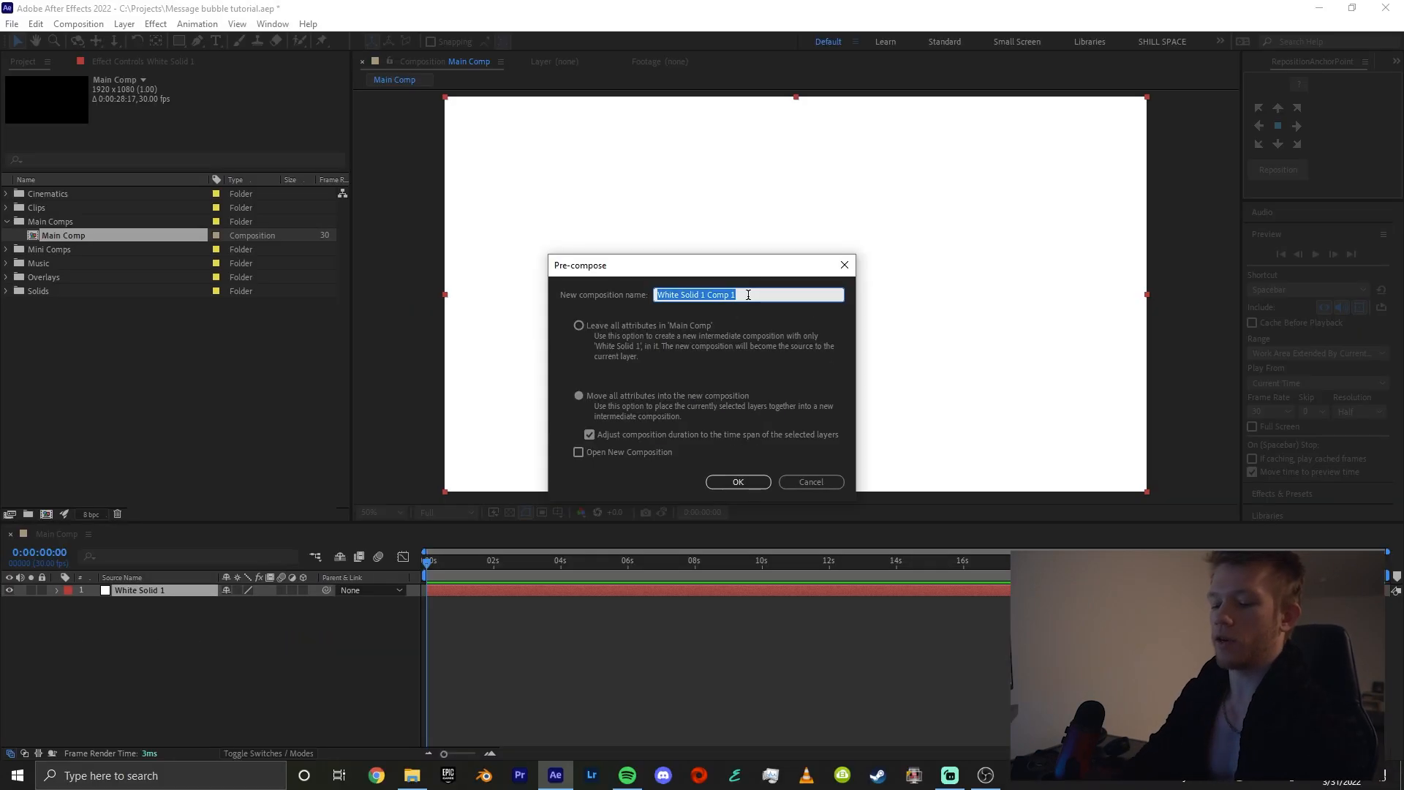
type("Bubbles Conversation")
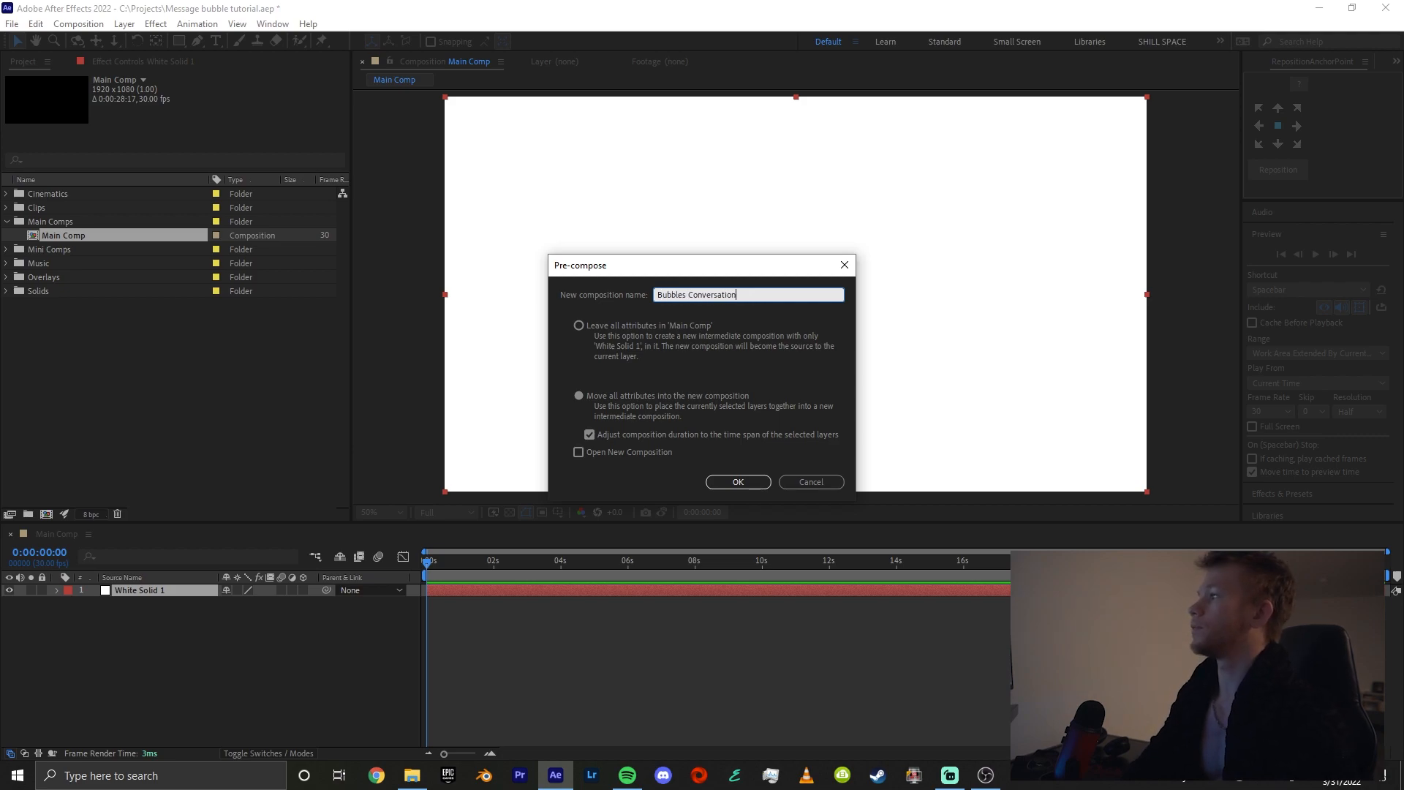
key("Return")
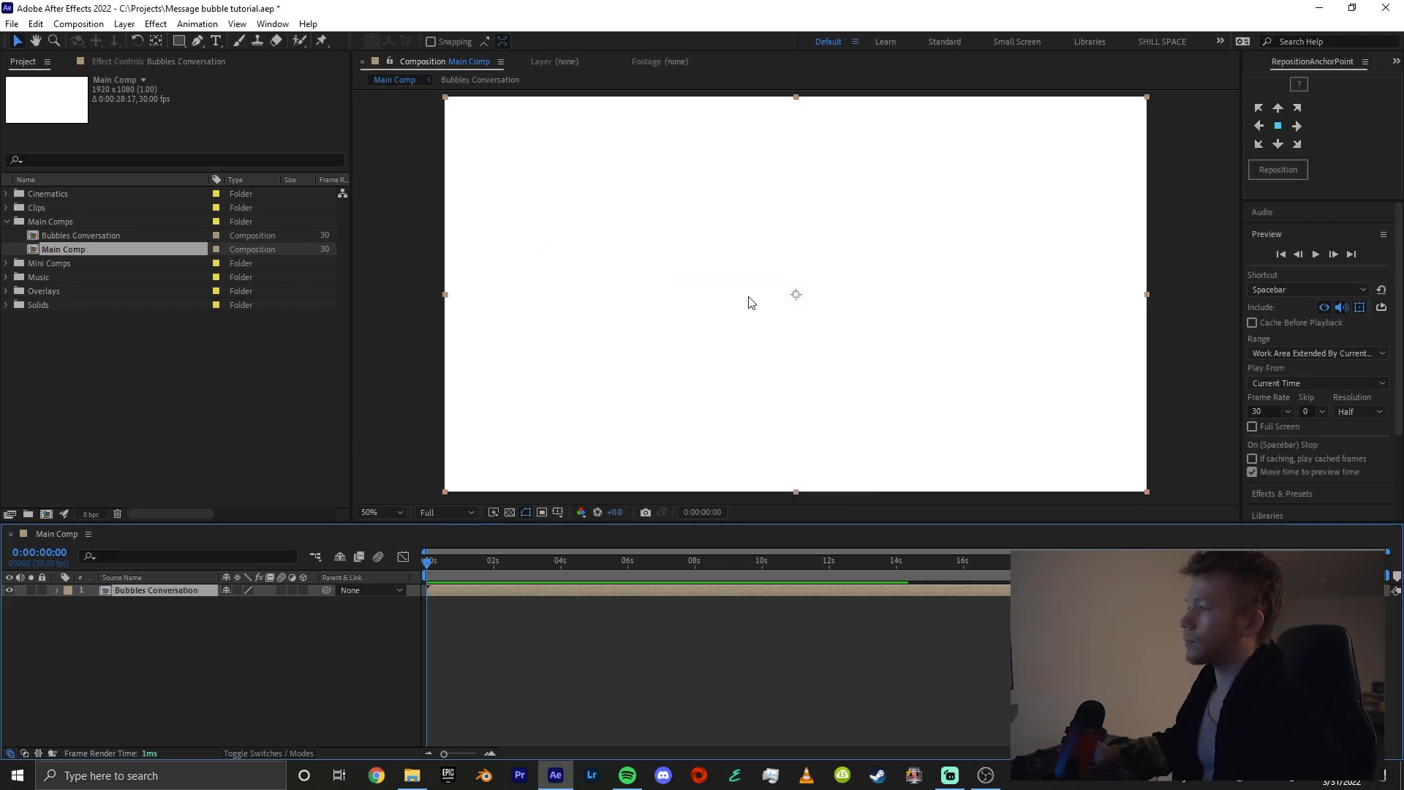
Open the Bubbles Conversation composition and select its white solid layer
double_click(177, 588)
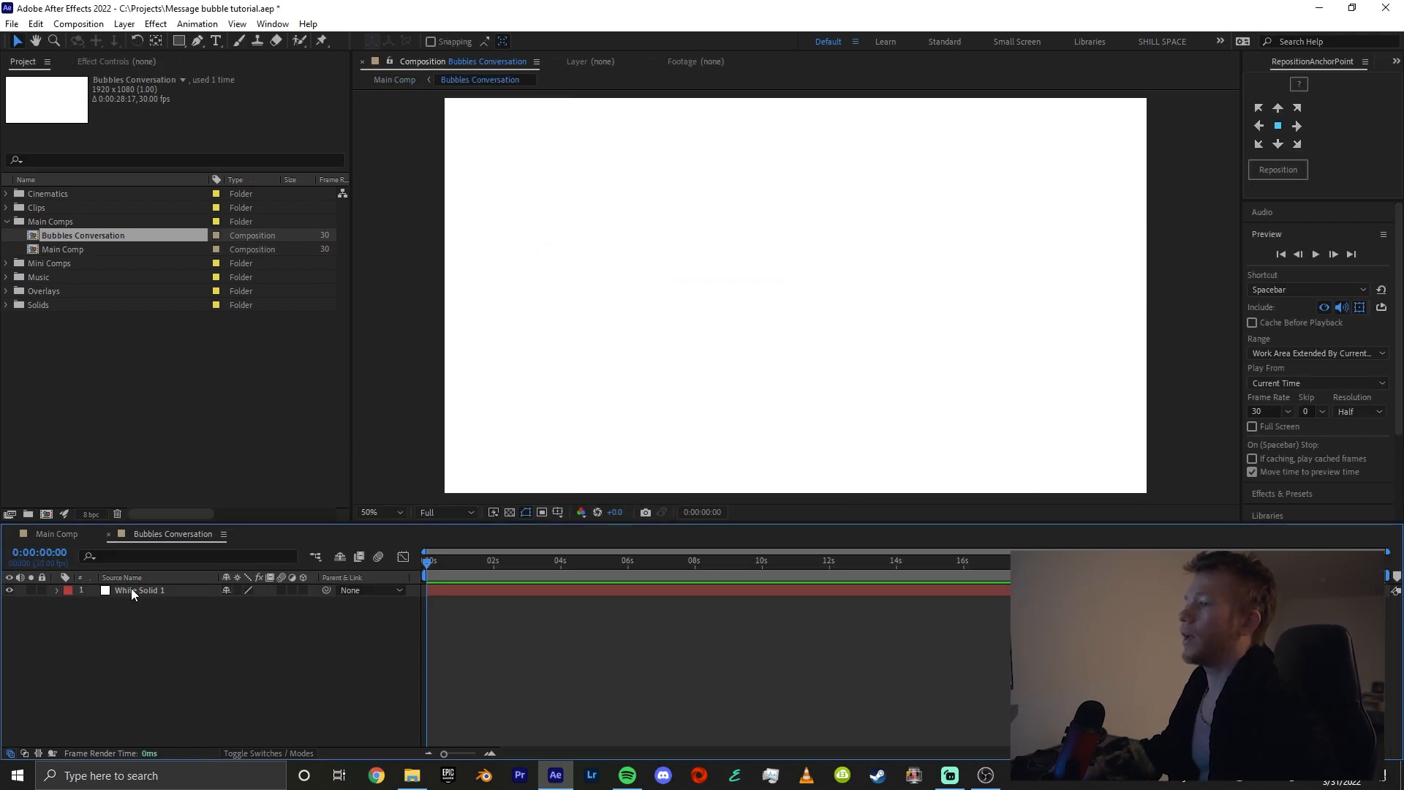
left_click(168, 590)
scroll(703, 337, "down", 2)
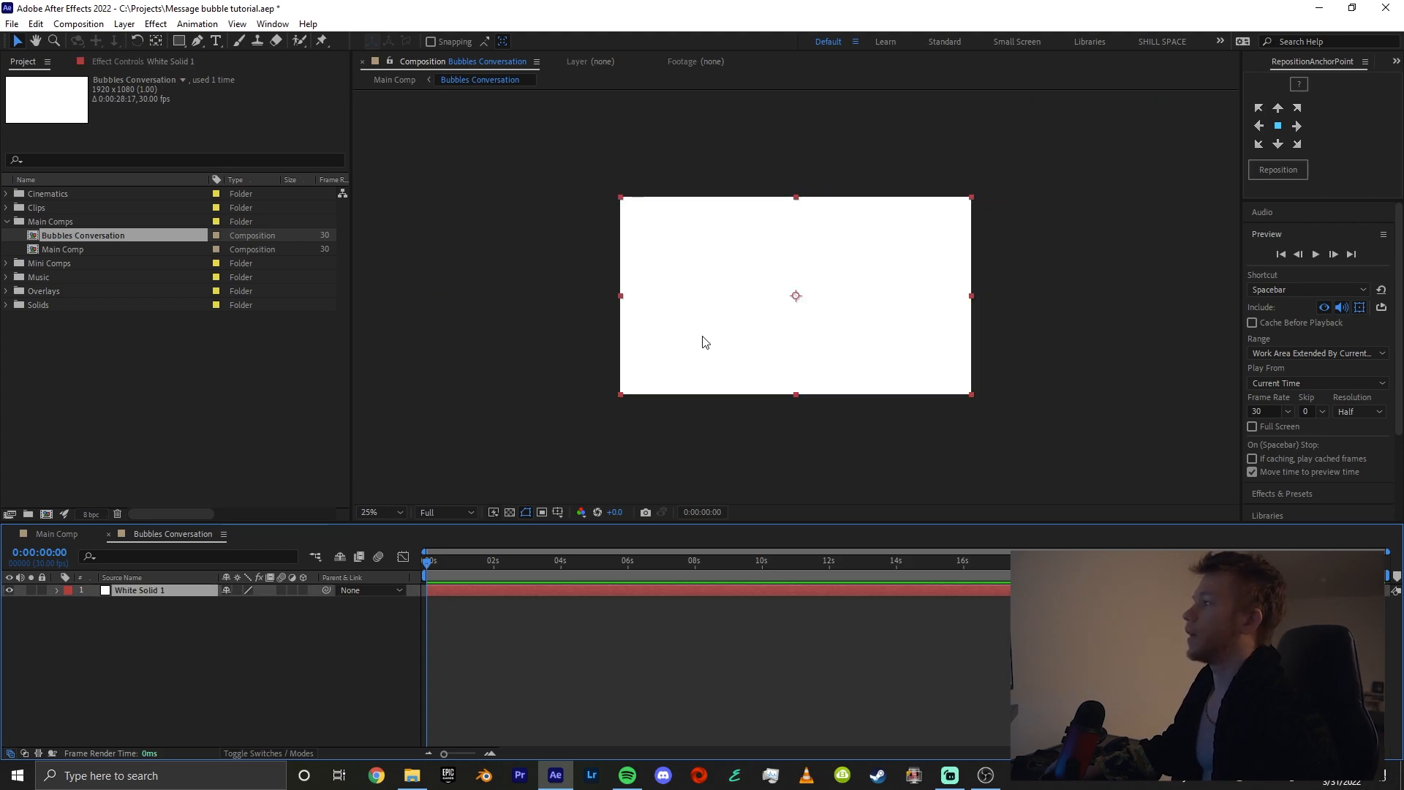
scroll(697, 344, "up", 2)
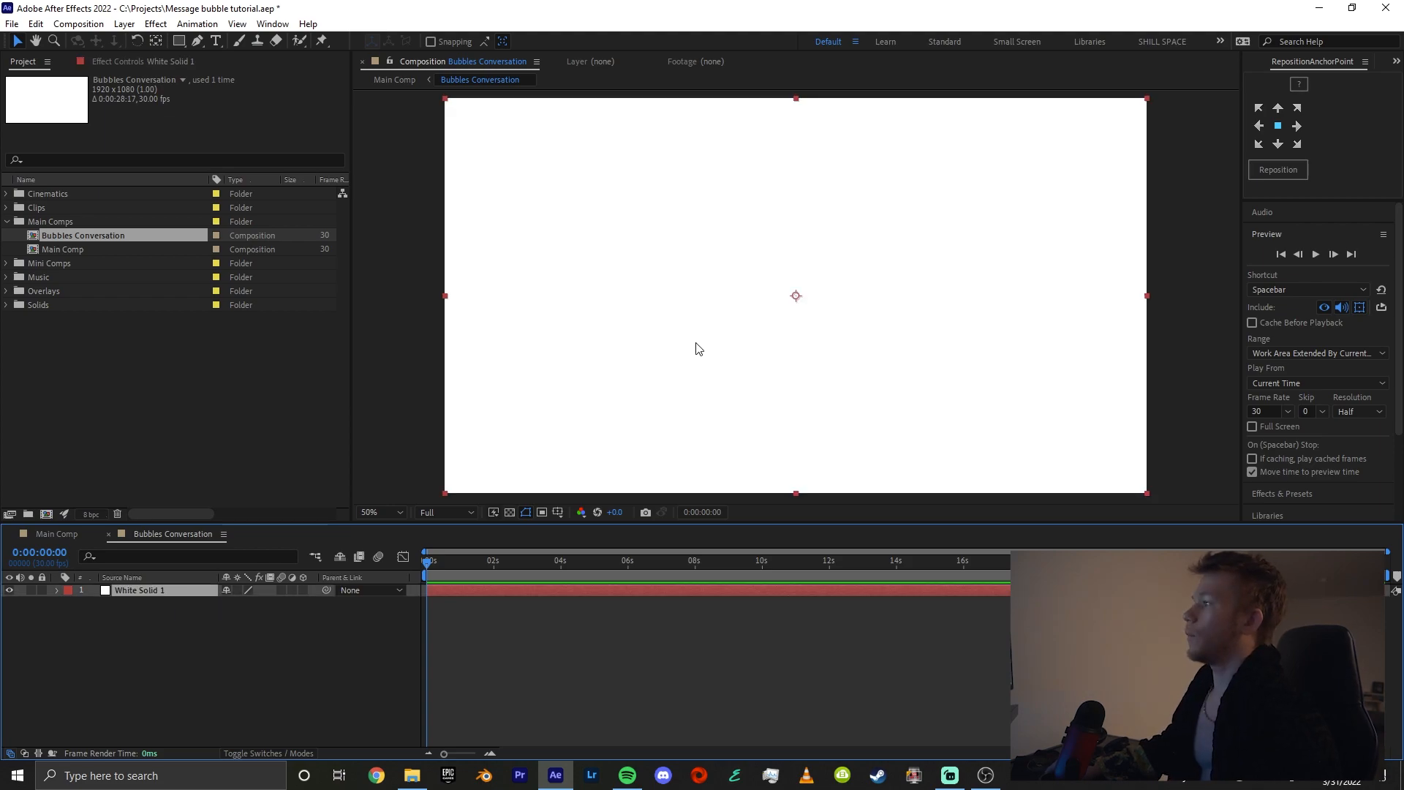
left_click(485, 623)
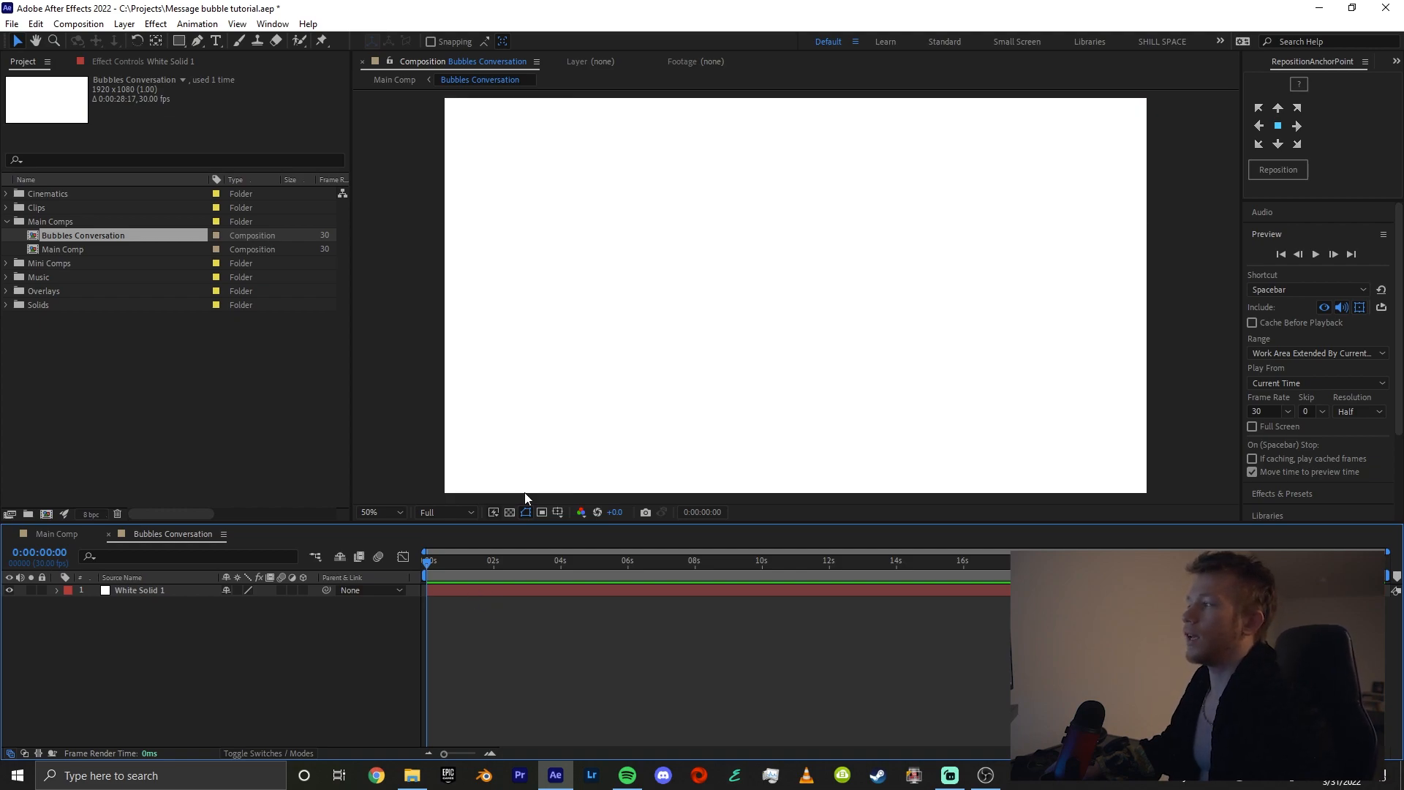
scroll(641, 391, "down", 2)
left_click(511, 589)
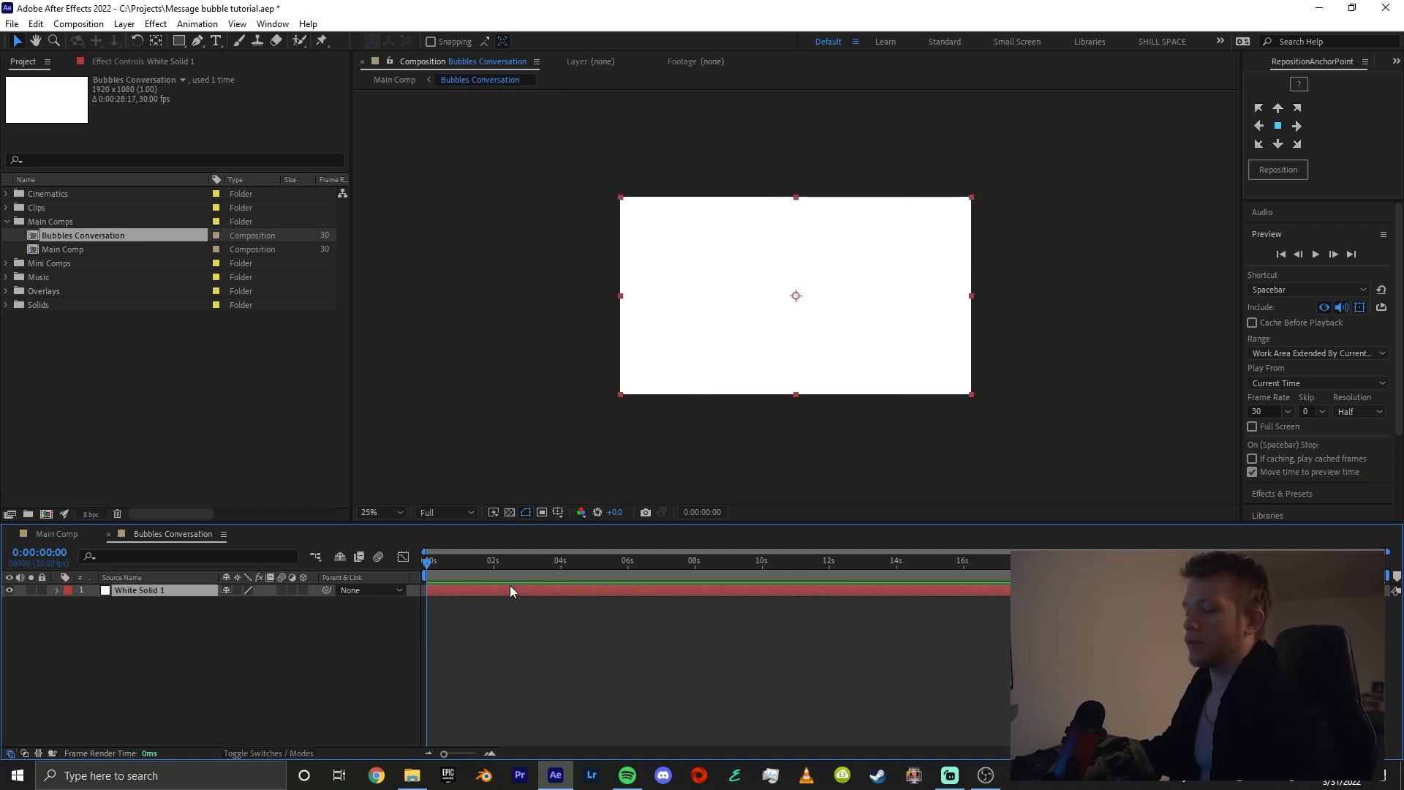
Set the height of the Bubbles Conversation composition to 6800 px in its composition settings
key("ctrl+k")
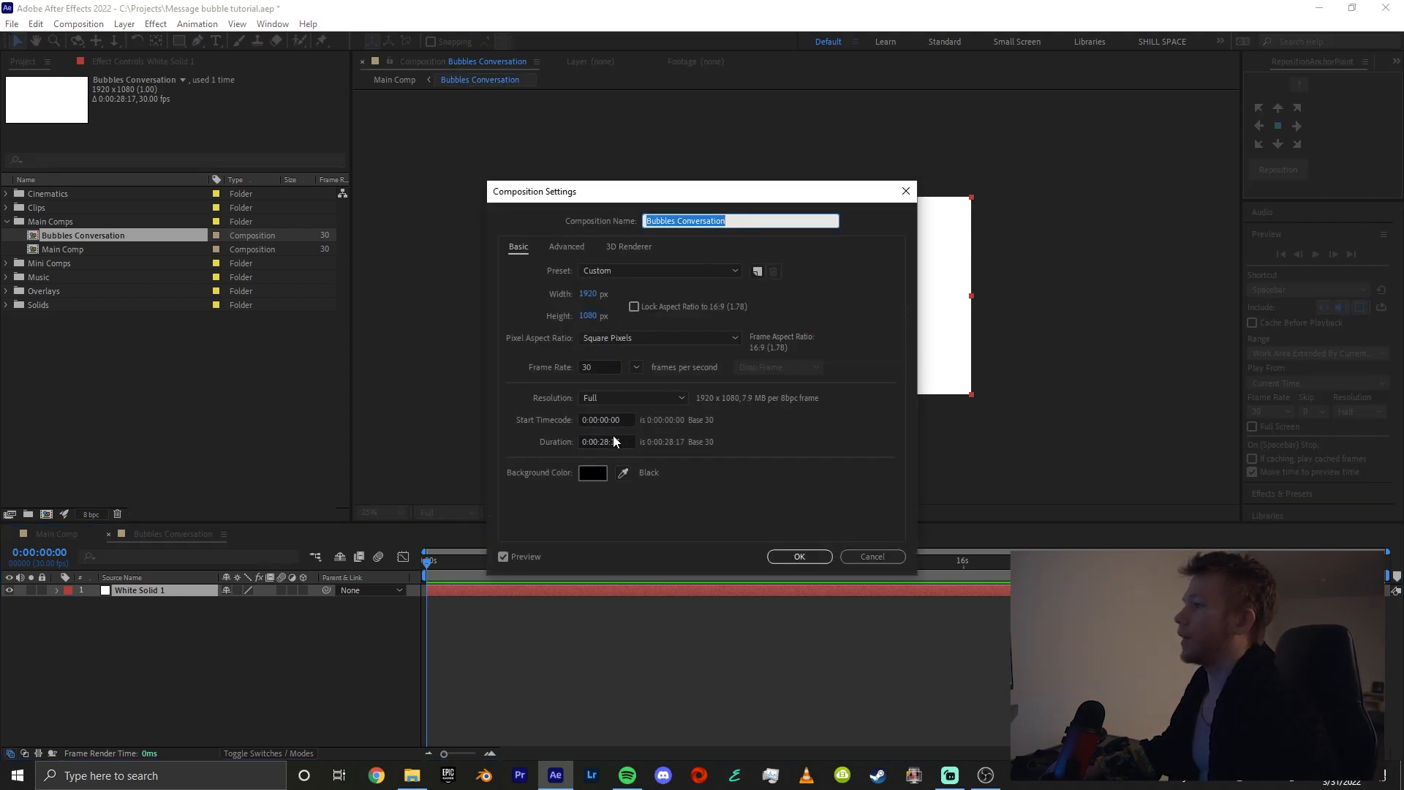
left_click(595, 316)
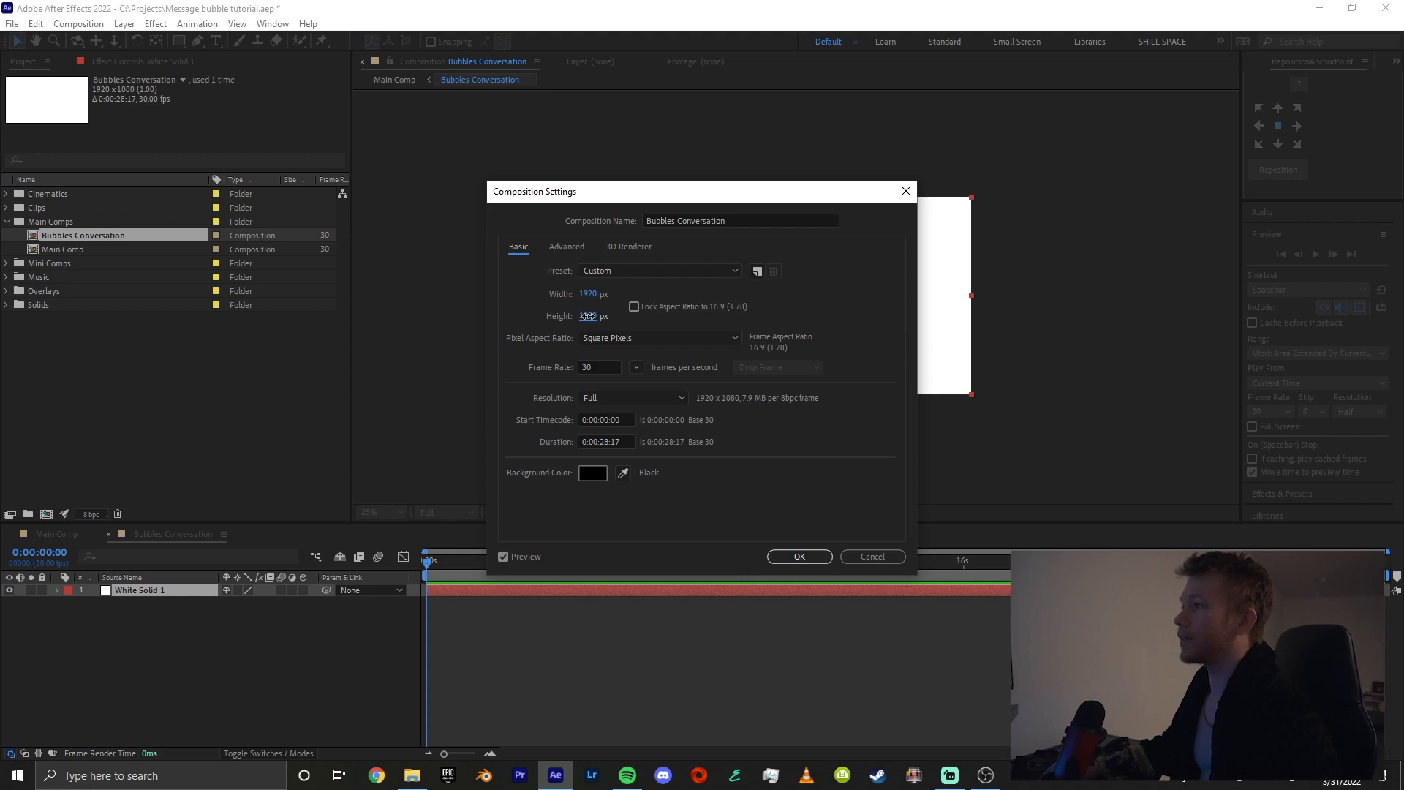
left_click_drag(587, 316, 820, 305)
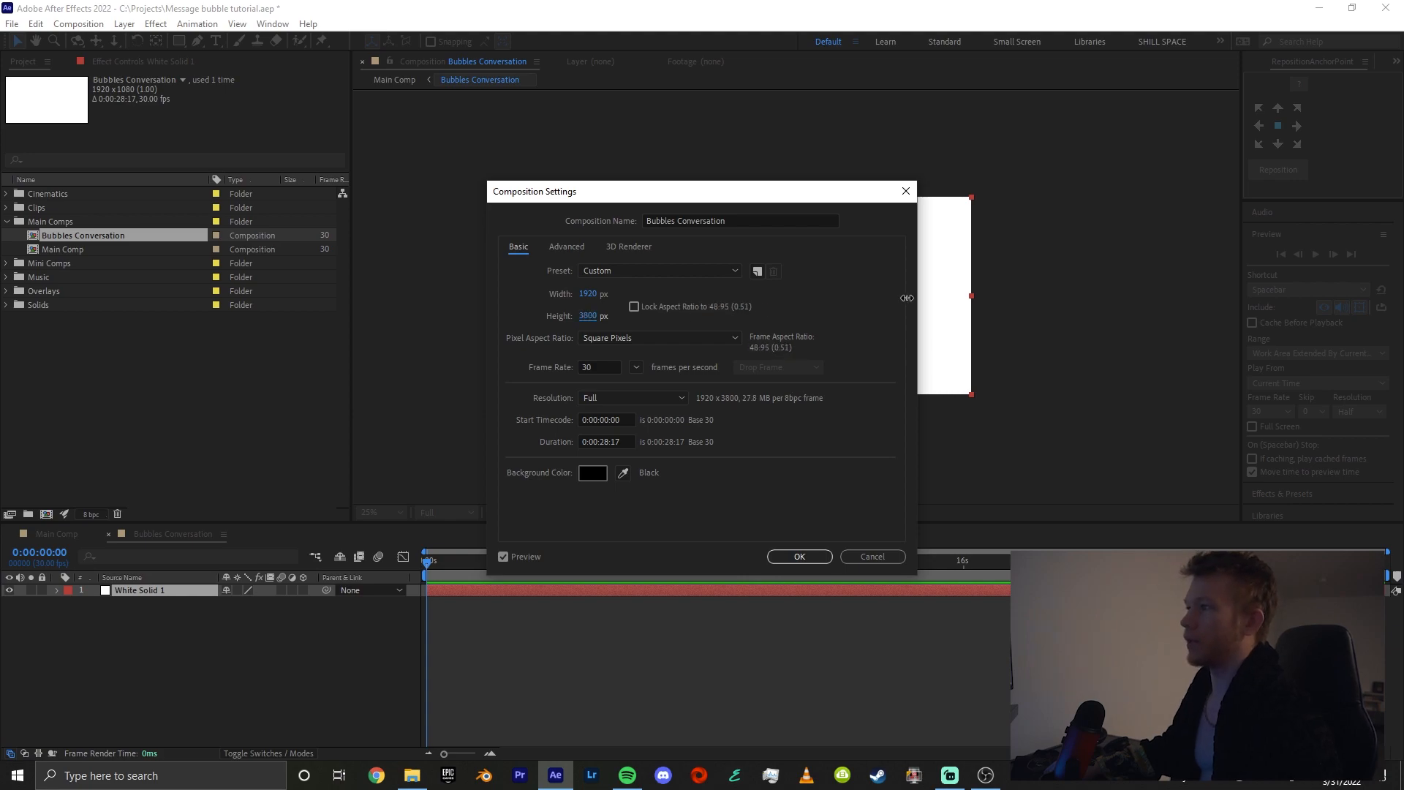
left_click_drag(907, 298, 1027, 278)
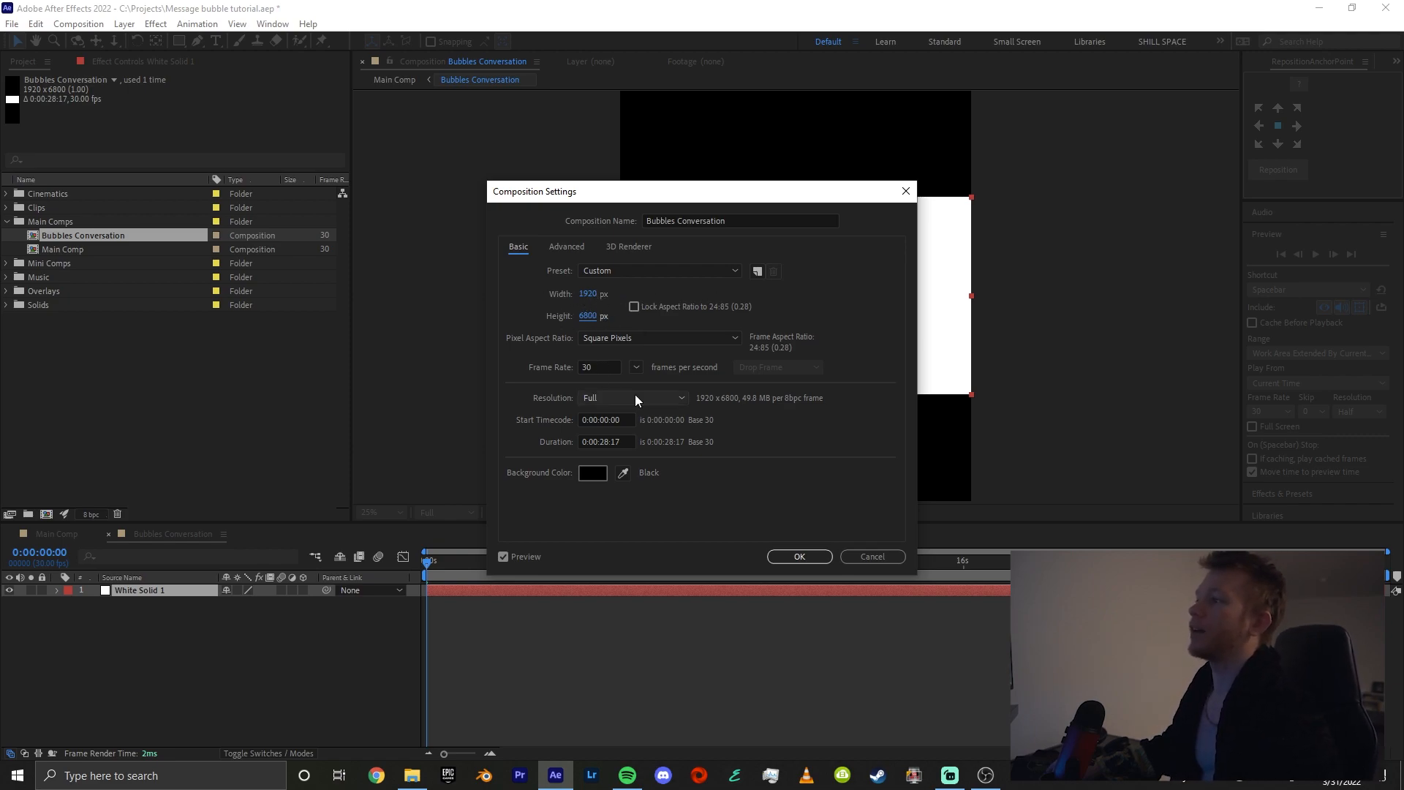
left_click(799, 556)
Resize the white solid to match the full size of the composition
key("comma")
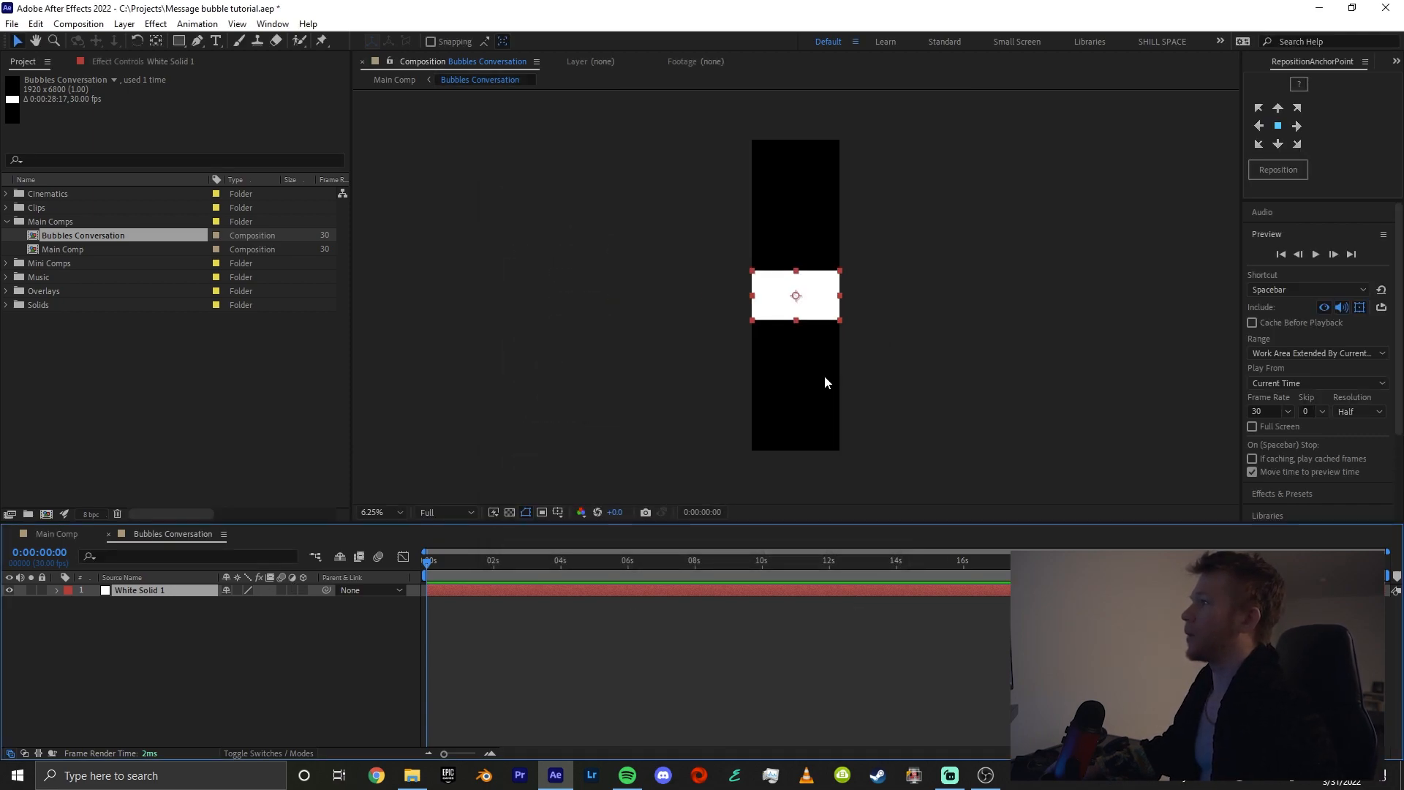
key("comma")
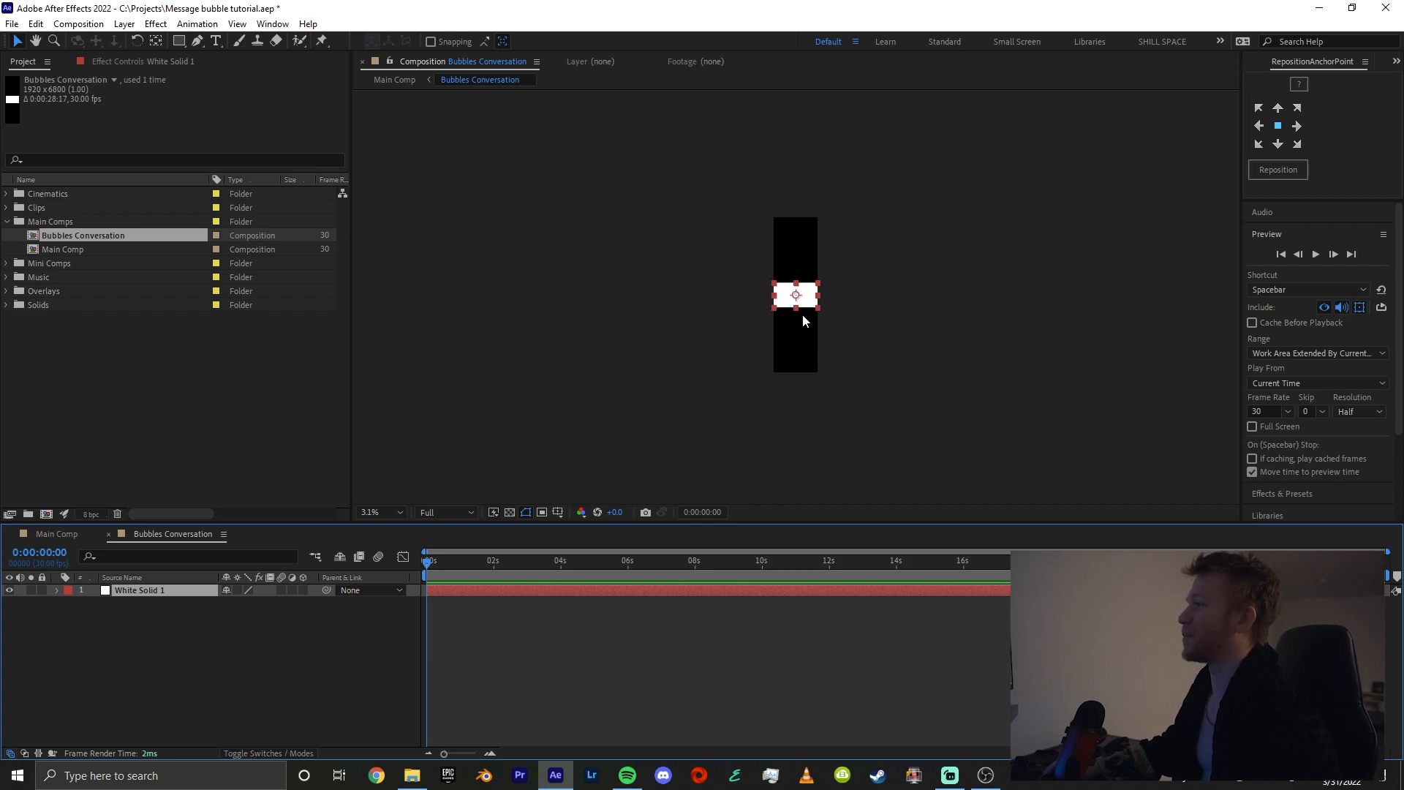
key("period")
key("comma")
key("period")
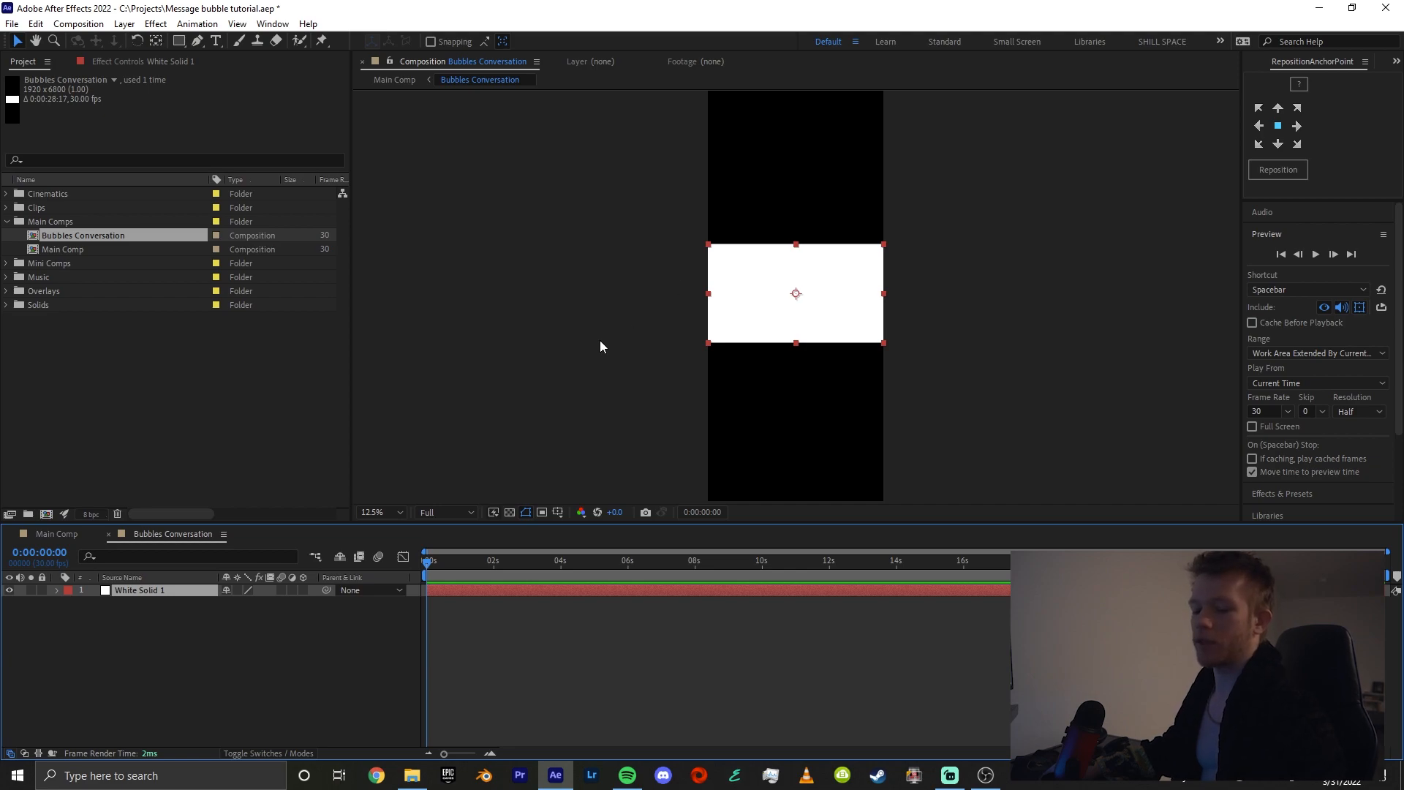
key("ctrl+shift+y")
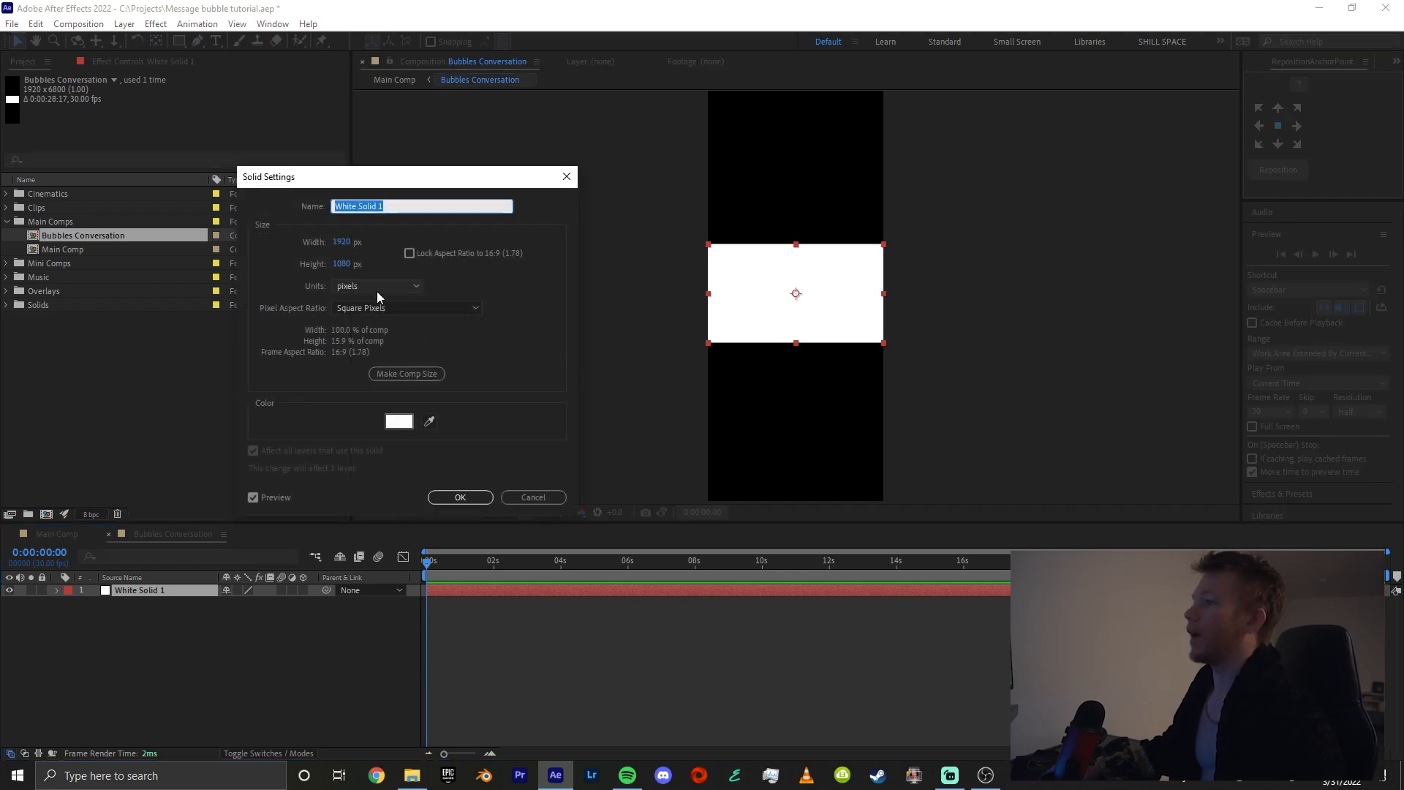
left_click(406, 374)
left_click_drag(344, 183, 366, 162)
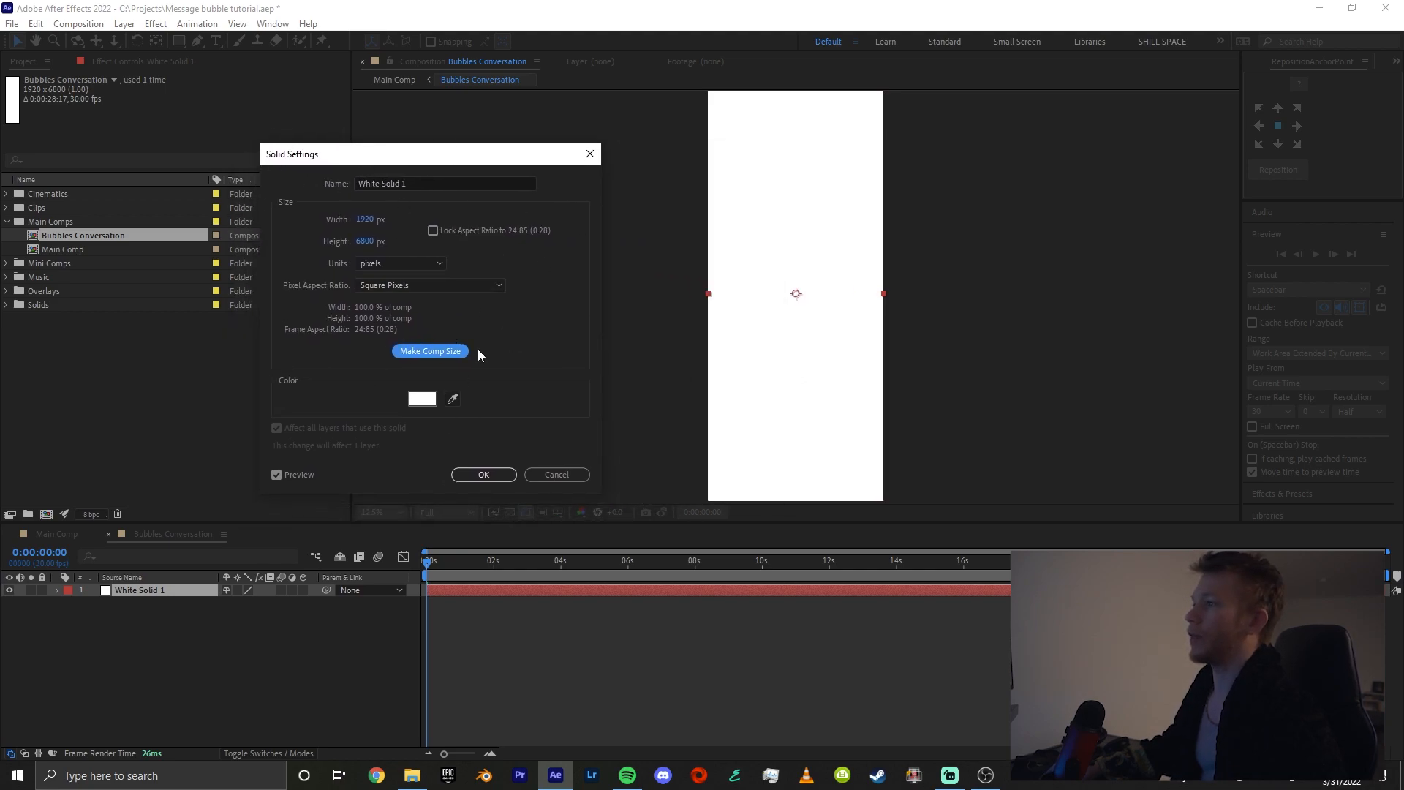
left_click(482, 475)
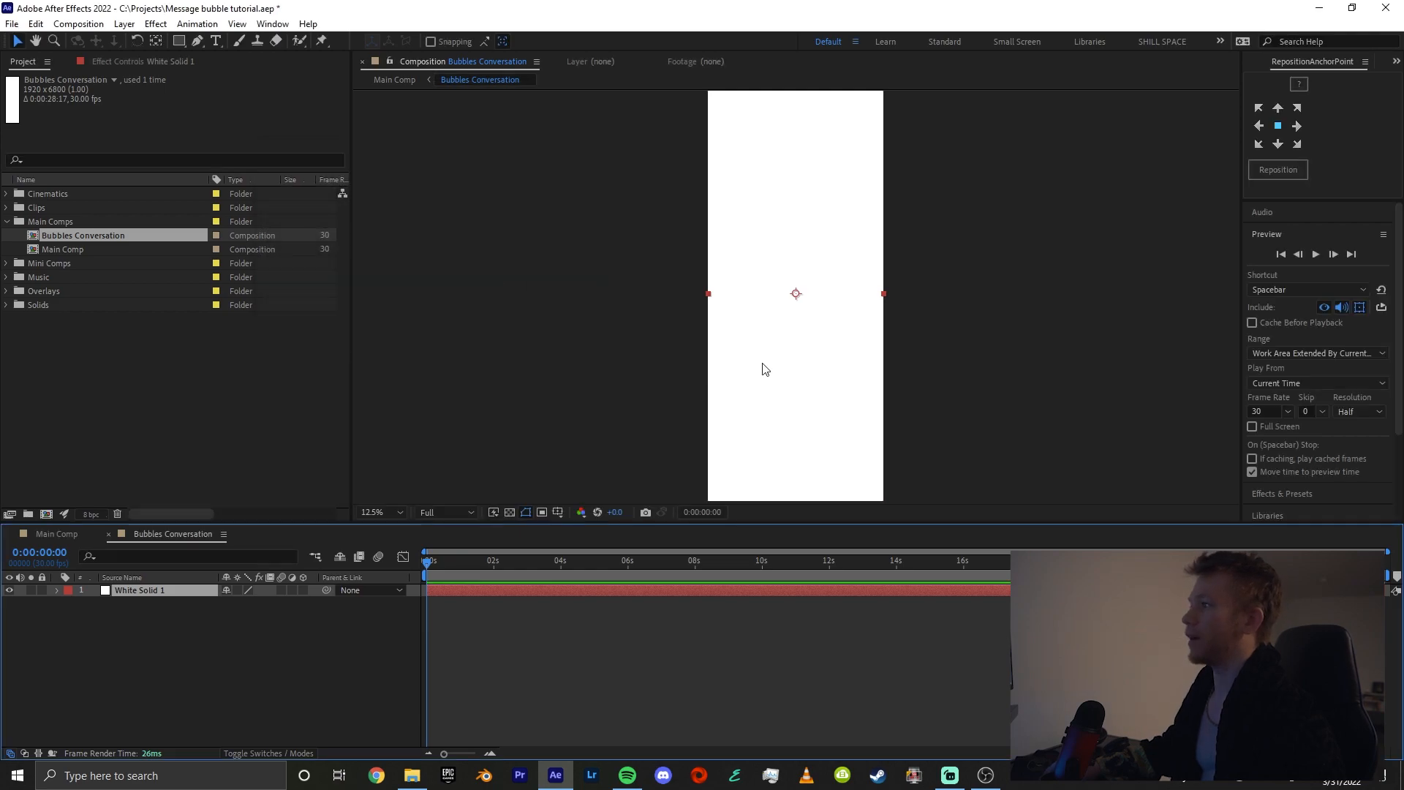
Add a text layer reading "NEW SHILL TUTORIAL????" near the upper end of the tall composition
key("comma")
left_click(682, 692)
scroll(811, 150, "up", 1)
left_click_drag(811, 150, 783, 310)
scroll(768, 292, "up", 1)
mouse_move(751, 267)
left_mouse_down()
mouse_move(748, 375)
mouse_move(736, 263)
left_mouse_up()
scroll(726, 272, "down", 1)
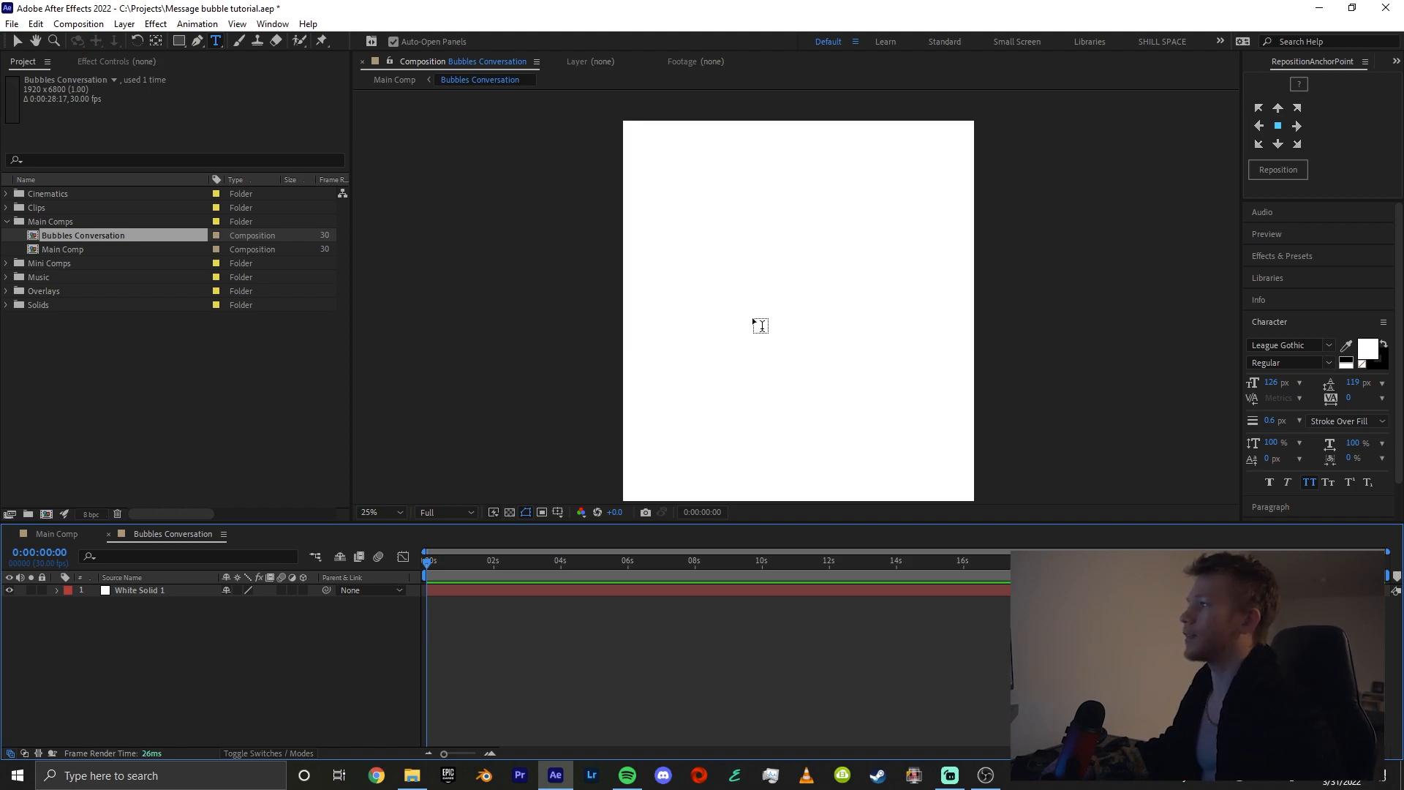
left_click(753, 315)
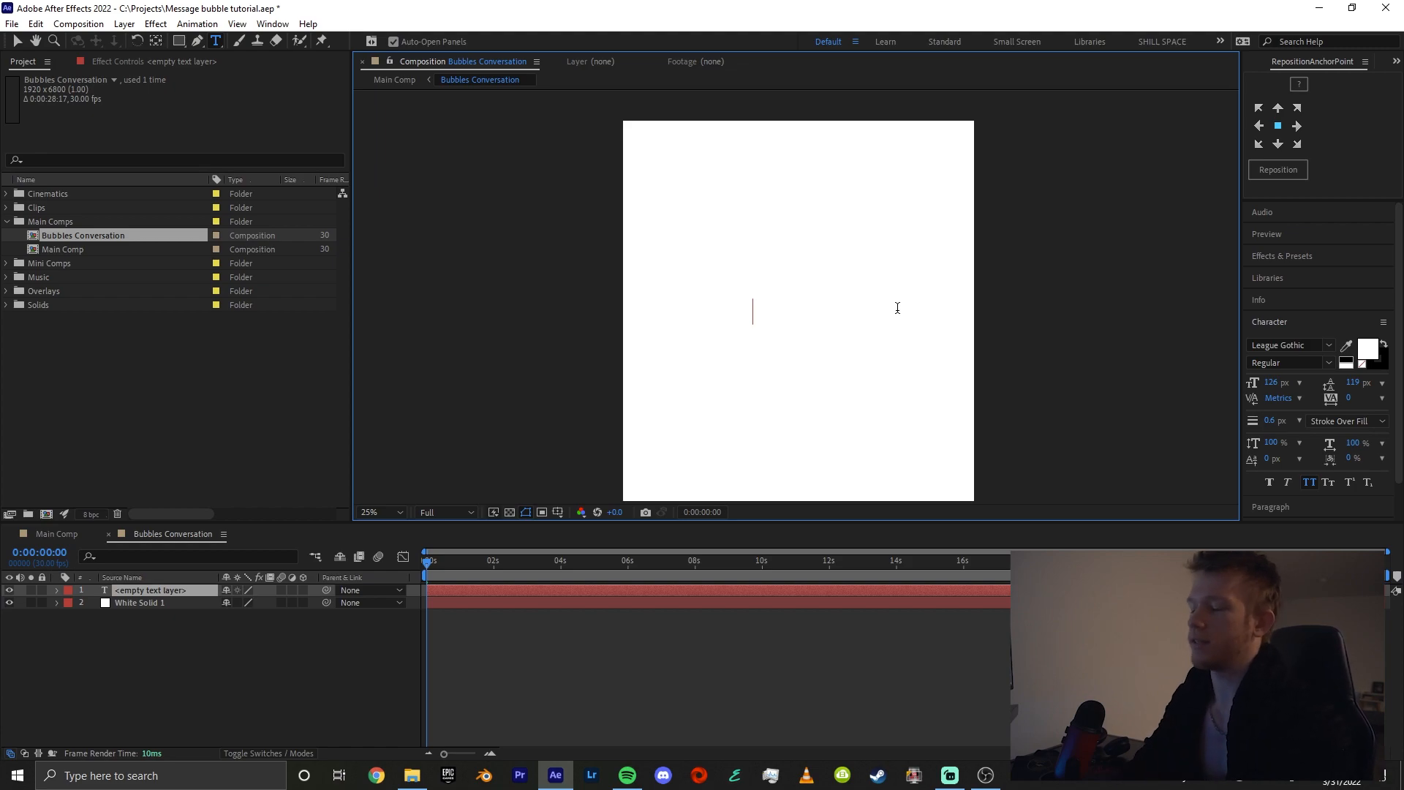
type("NEW SHILL T")
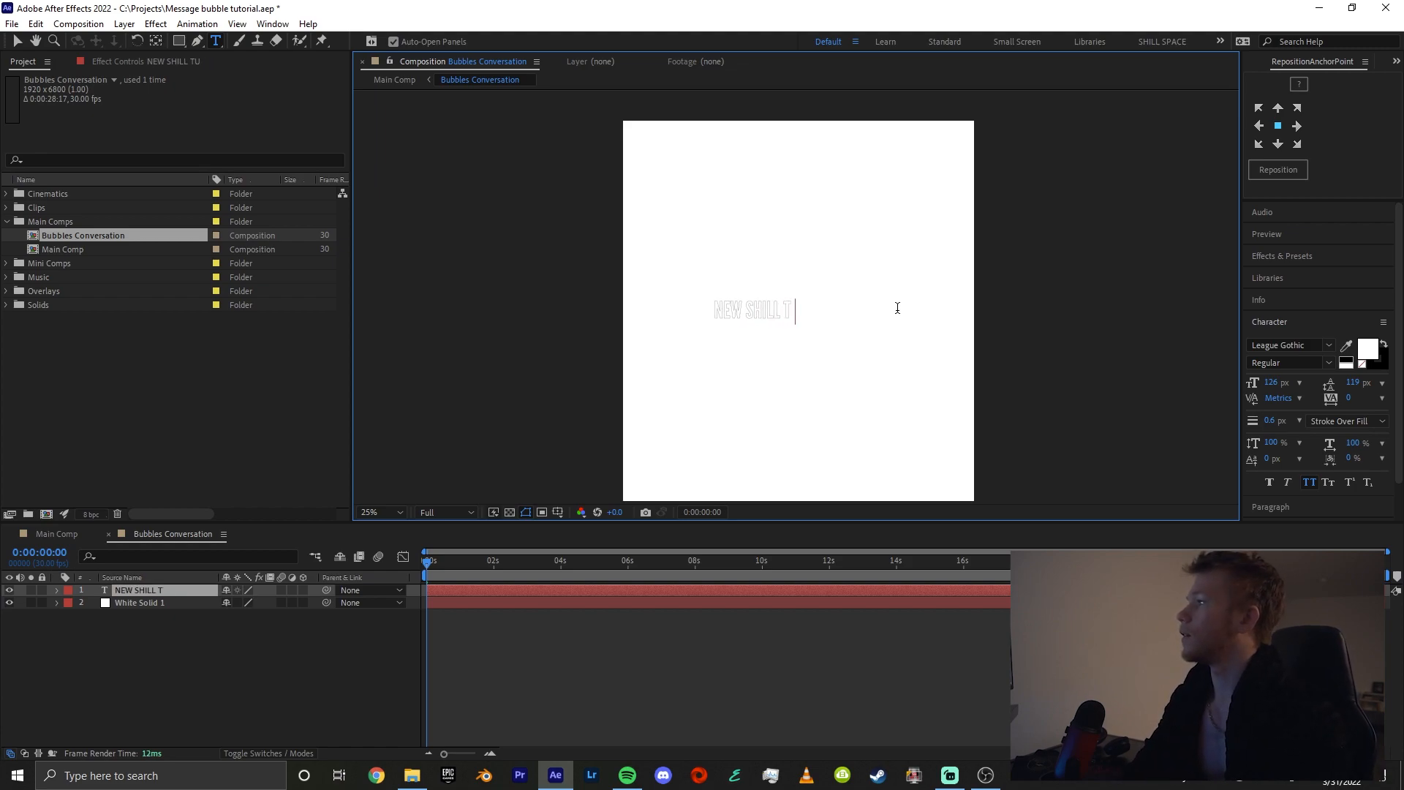
type("UTORIAL????")
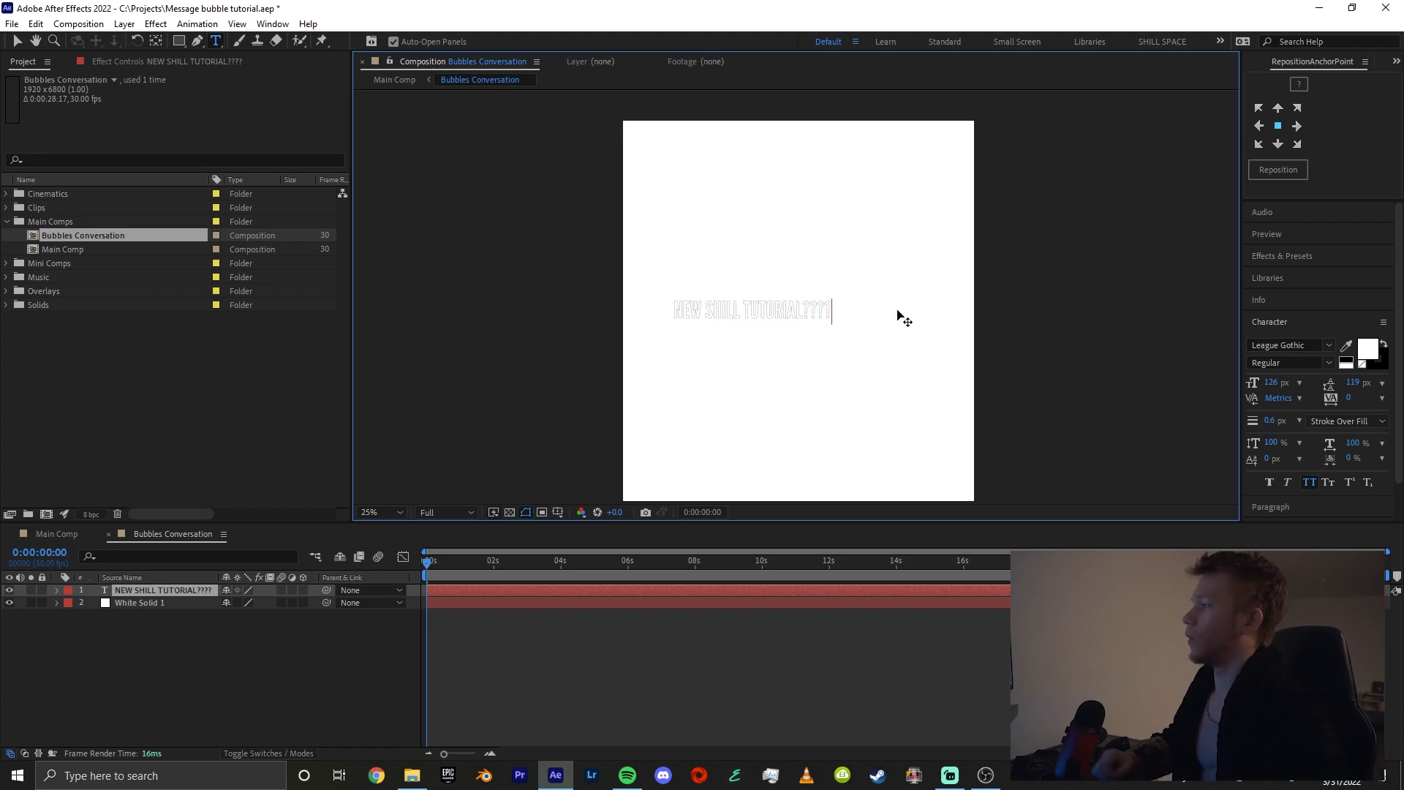
Change the font of the whole text to HelveticaNeue Bold
key("ctrl+a")
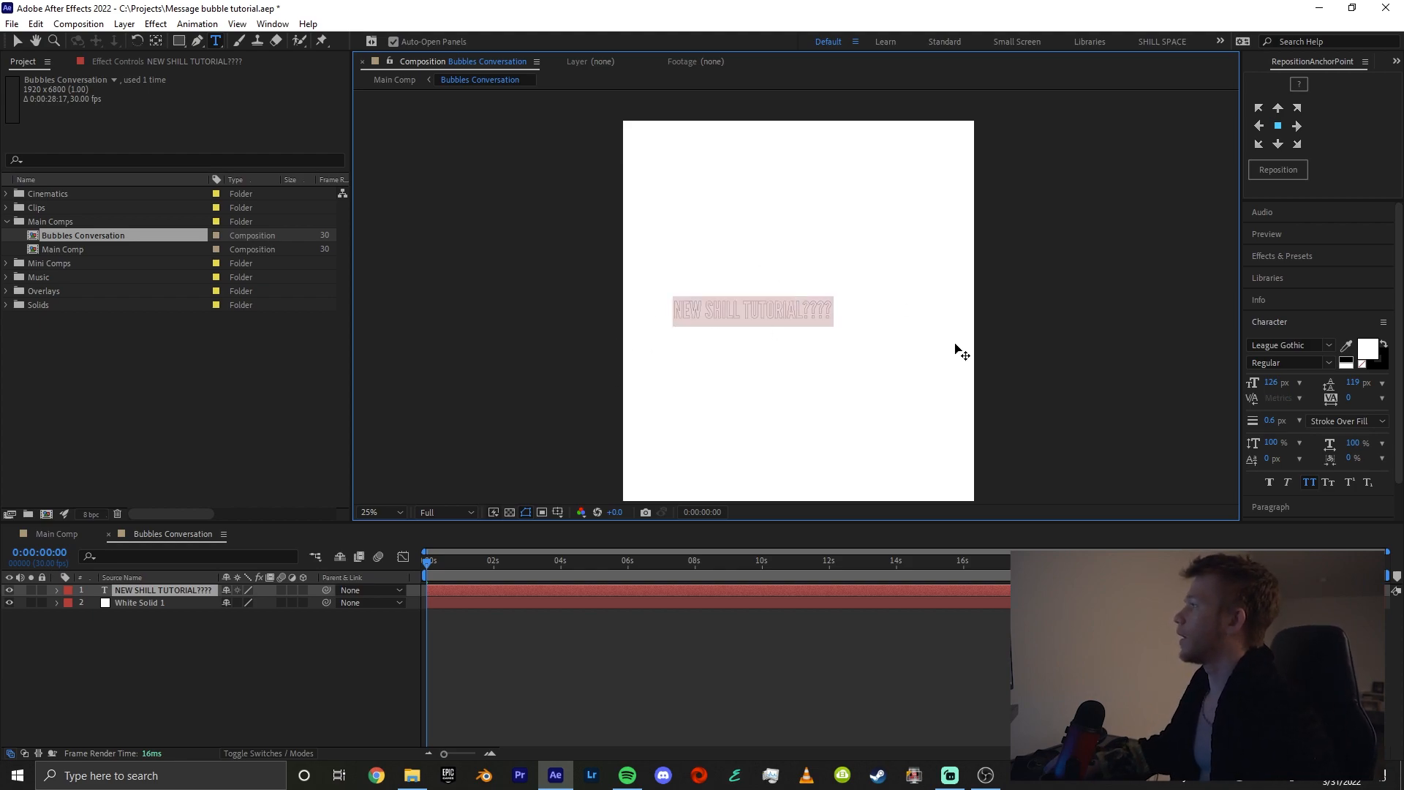
left_click(1293, 346)
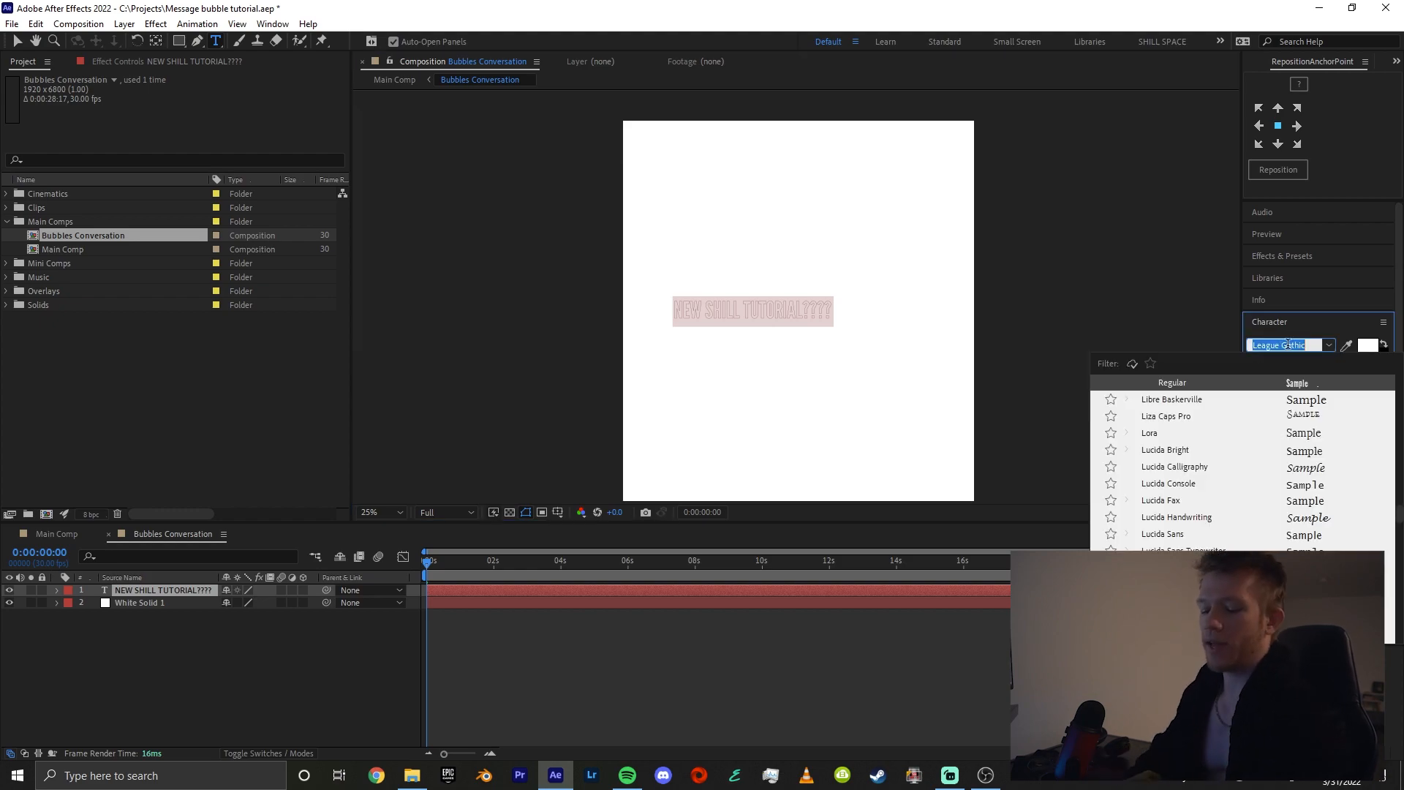
type("HelveticaNeue")
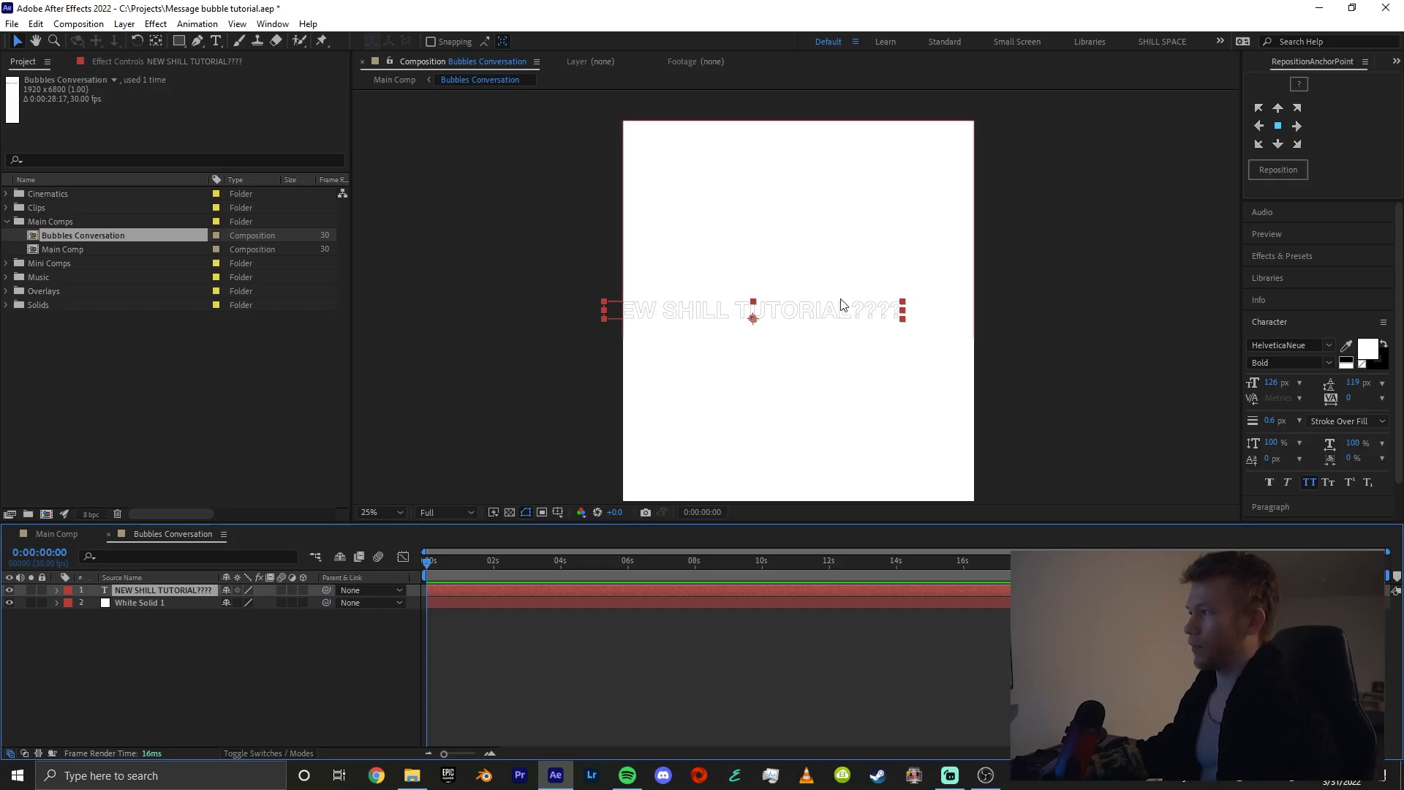
Pre-compose the "NEW SHILL TUTORIAL????" text layer into a composition named "Bubble 1"
right_click(165, 590)
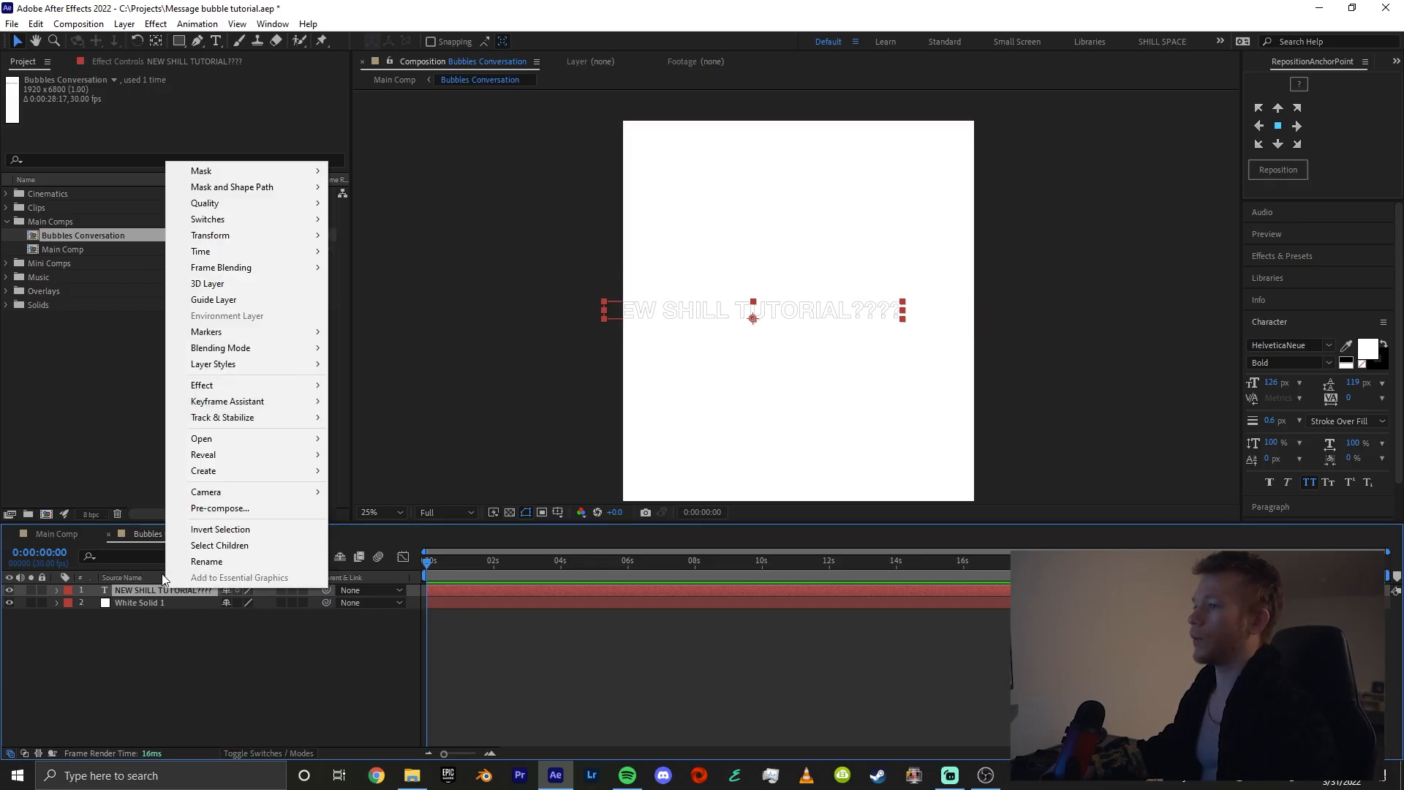
left_click(219, 509)
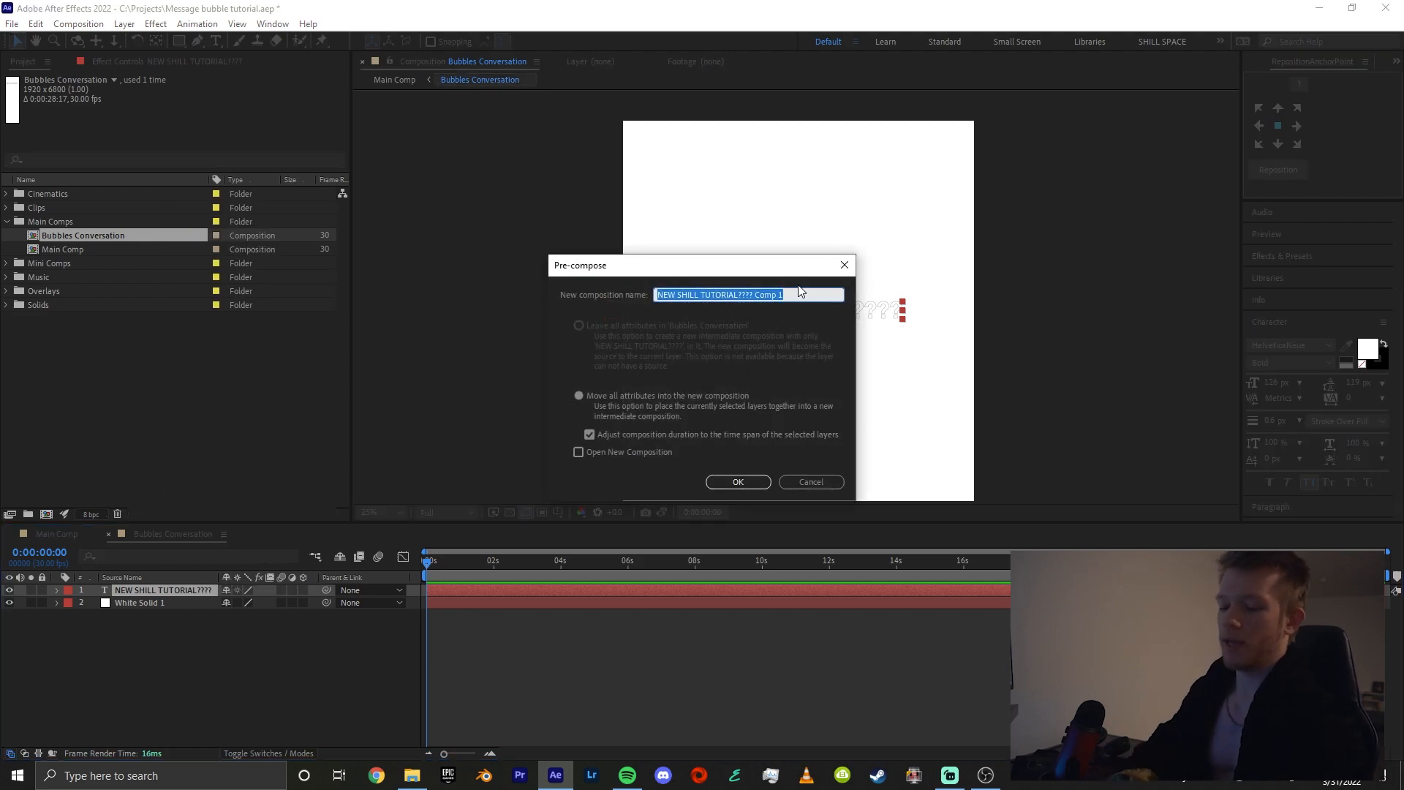
type("Bubble")
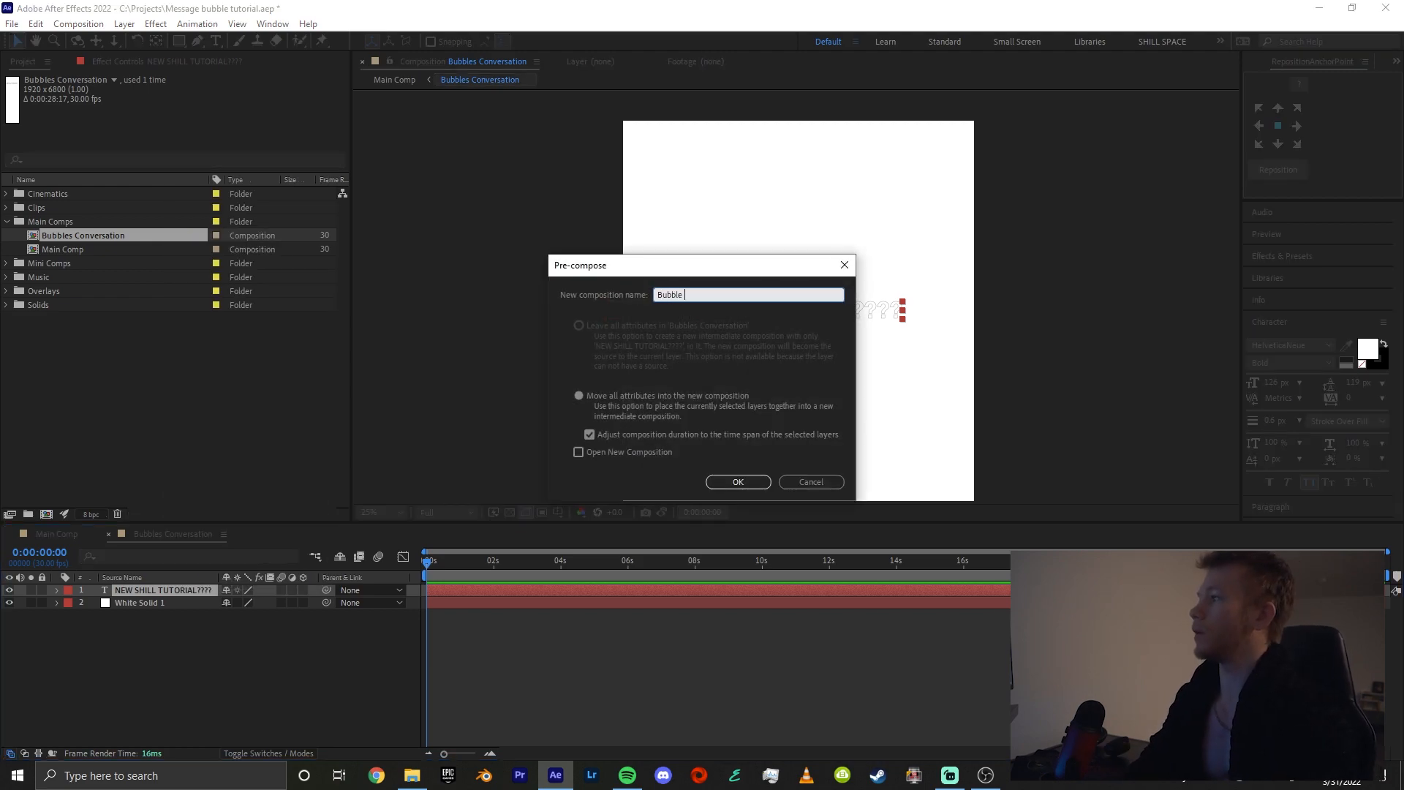
key("Return")
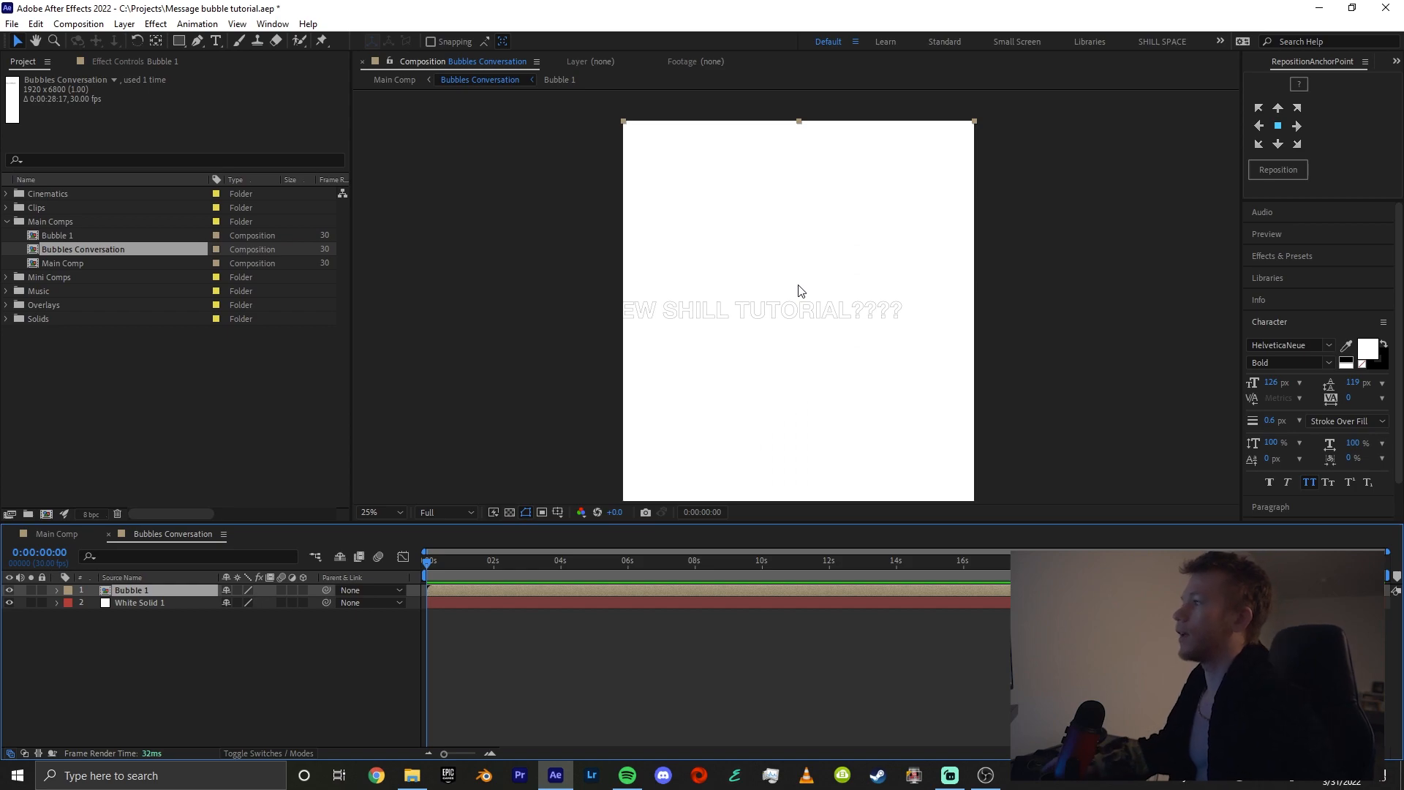
Open the Bubble 1 composition and move the text sideways so it sits fully inside the frame
double_click(159, 591)
scroll(788, 322, "down", 2)
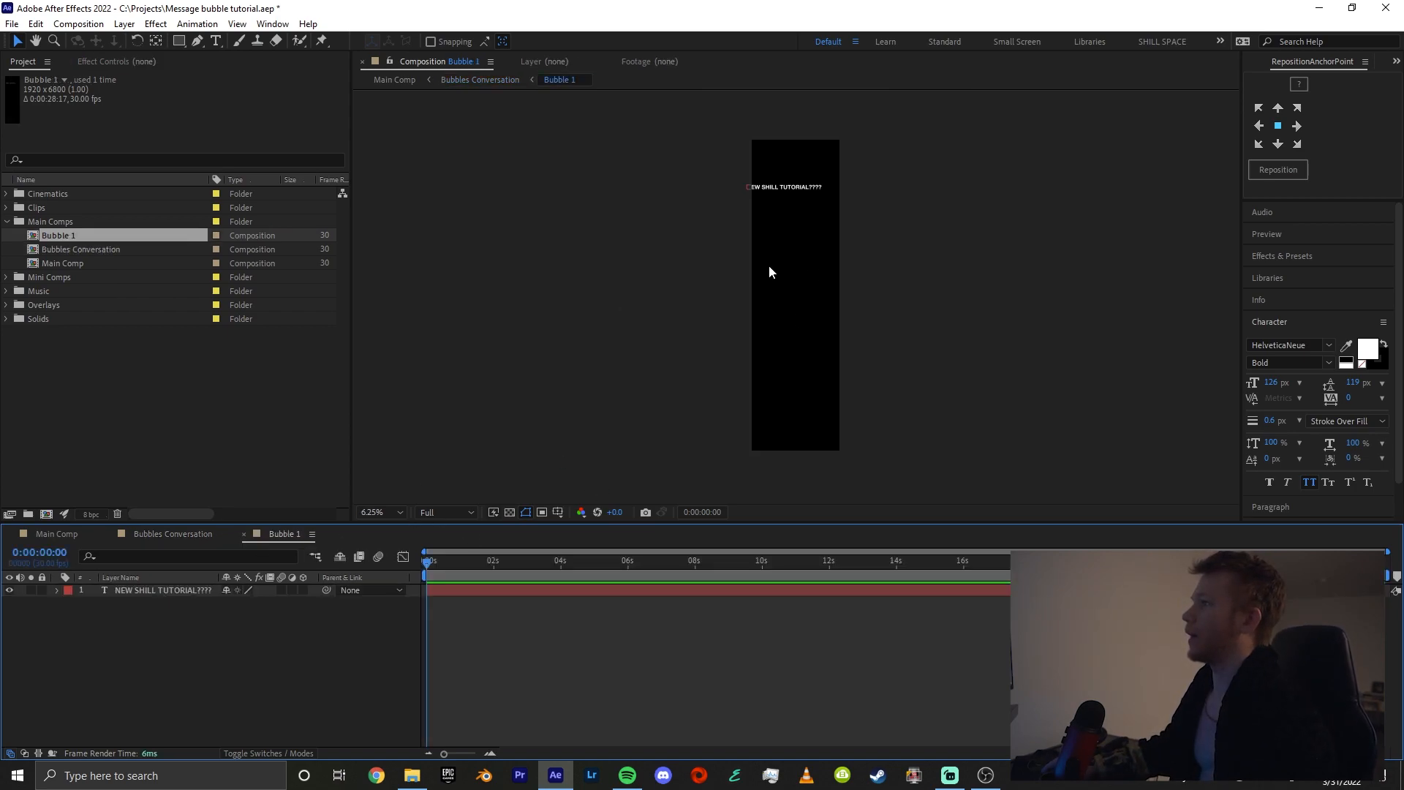
scroll(776, 182, "up", 3)
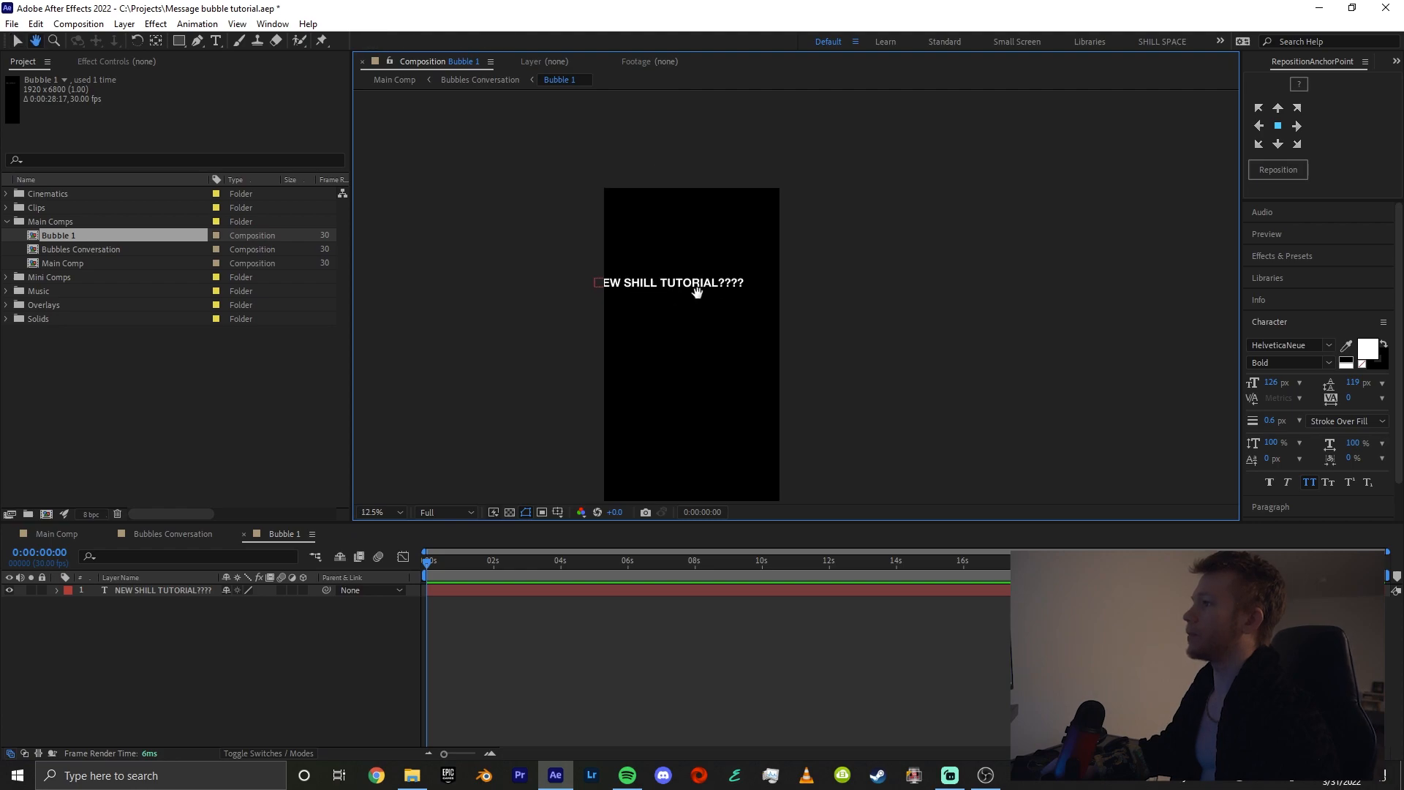
left_click_drag(755, 282, 799, 287)
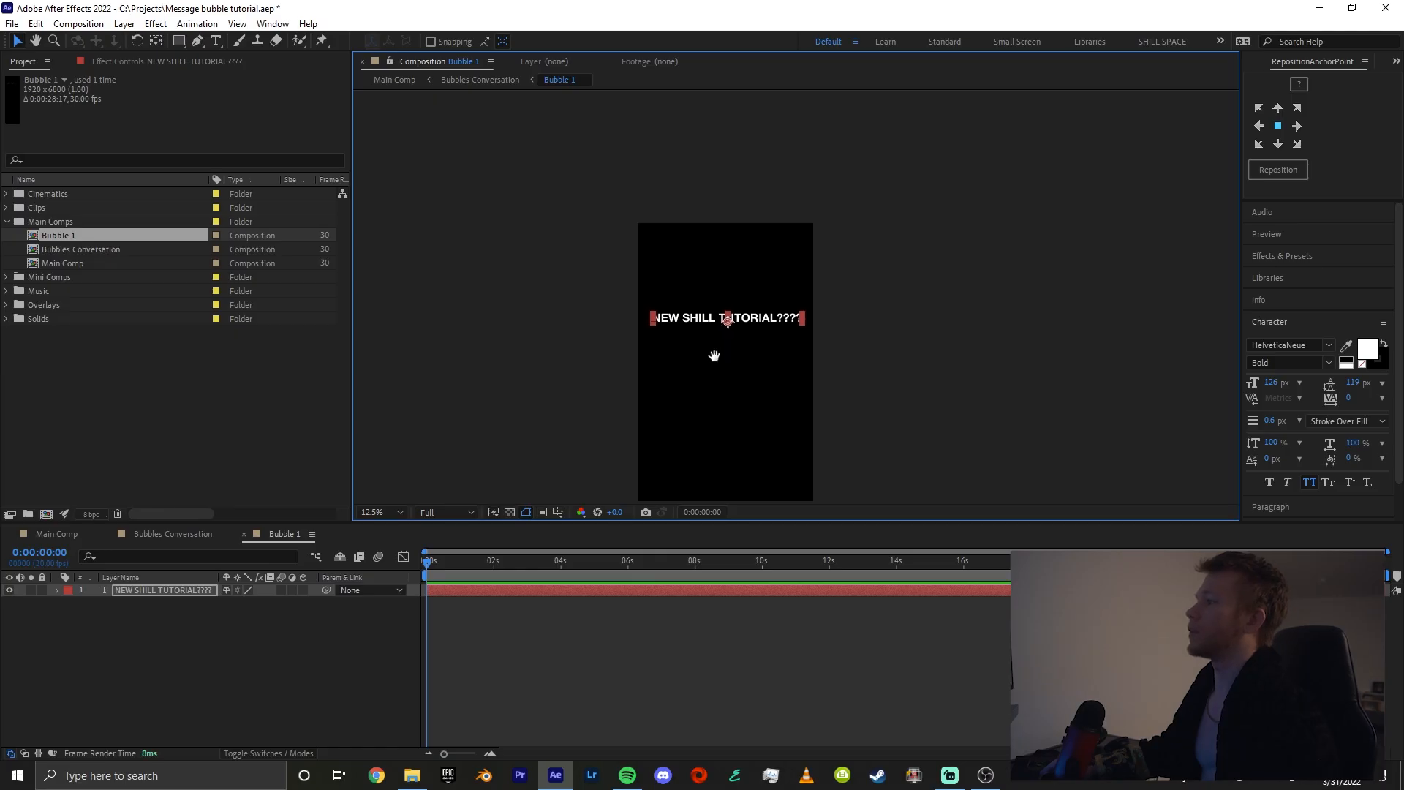
scroll(793, 307, "up", 2)
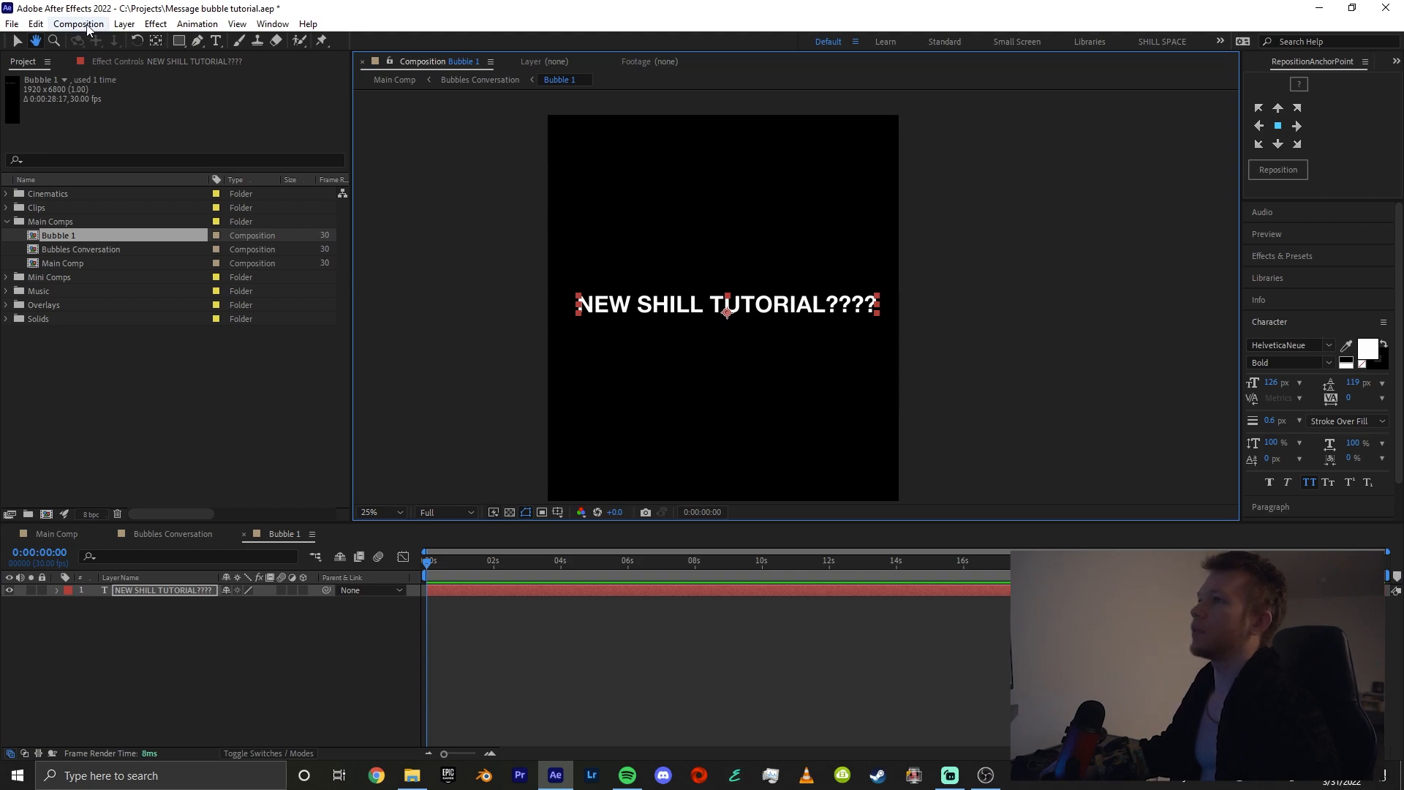
Crop the composition to a region of interest of about 1920 x 340 px around the text and scale the text down slightly
key("v")
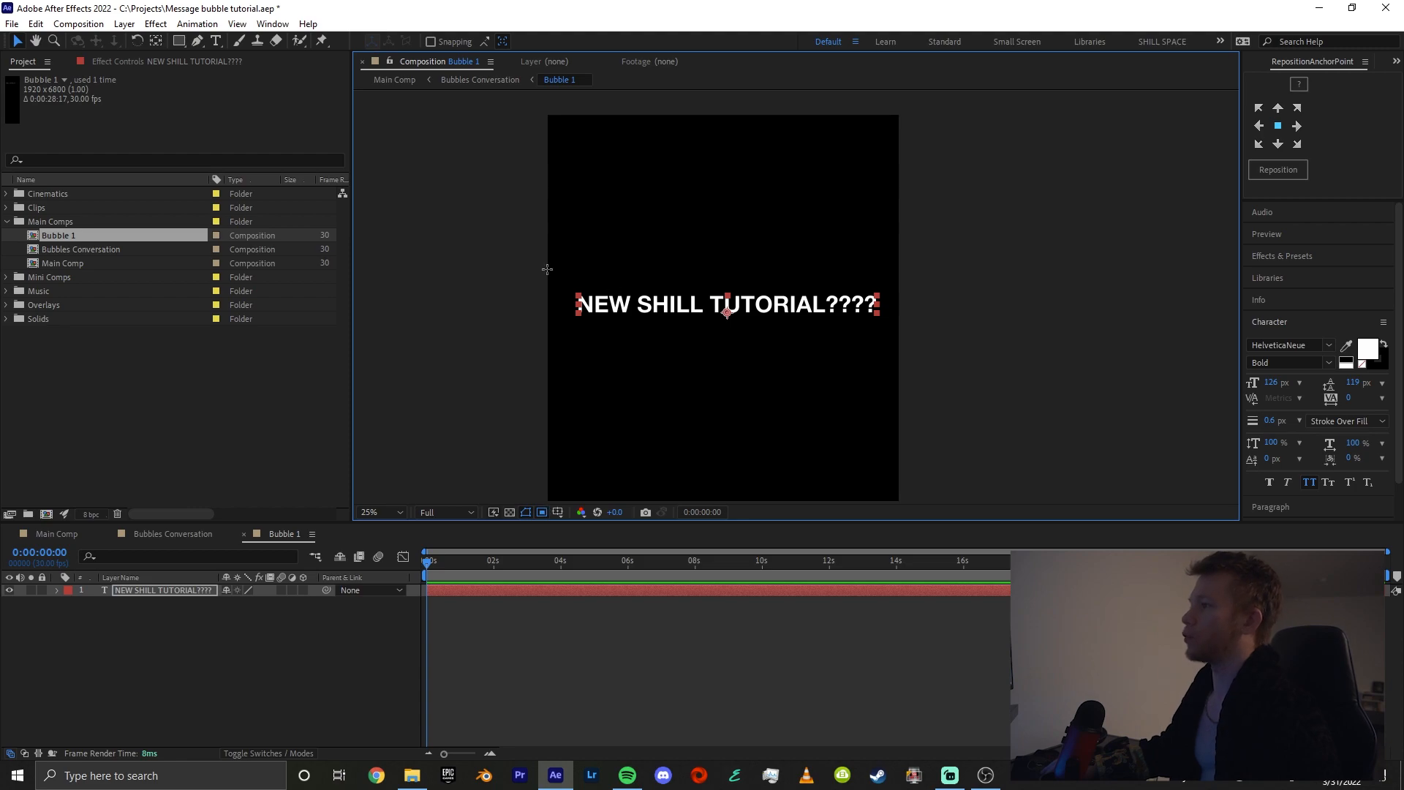
left_click_drag(547, 269, 902, 337)
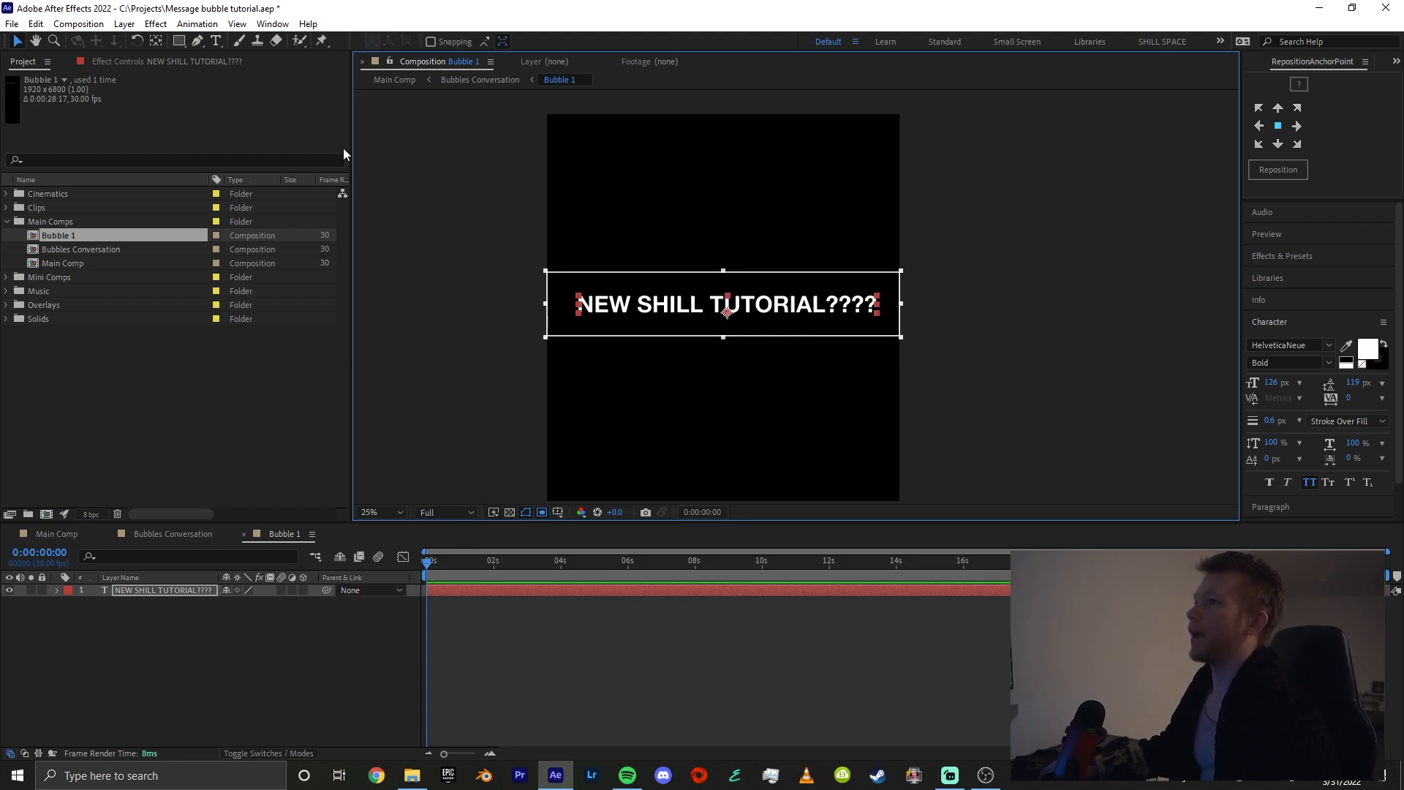
left_click(78, 24)
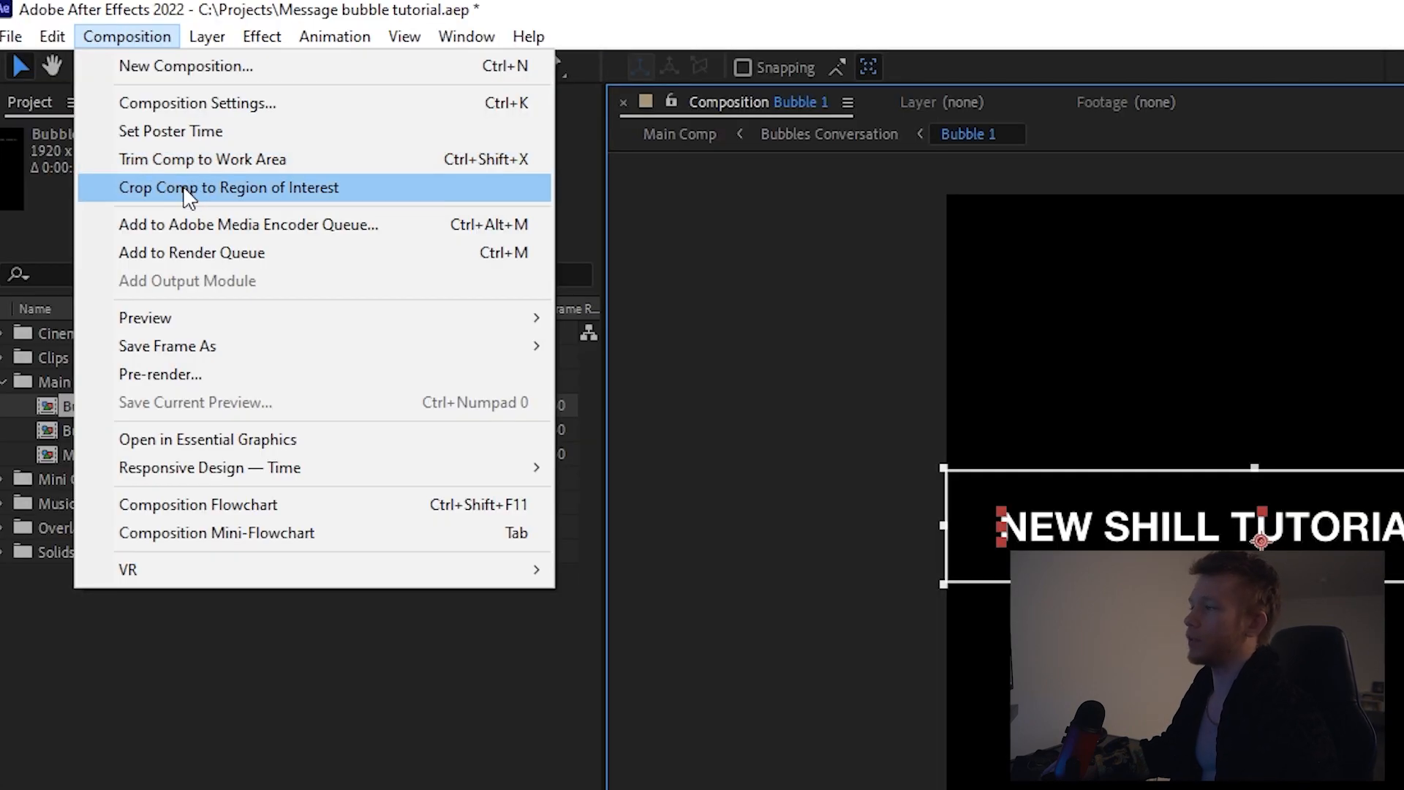
left_click(184, 192)
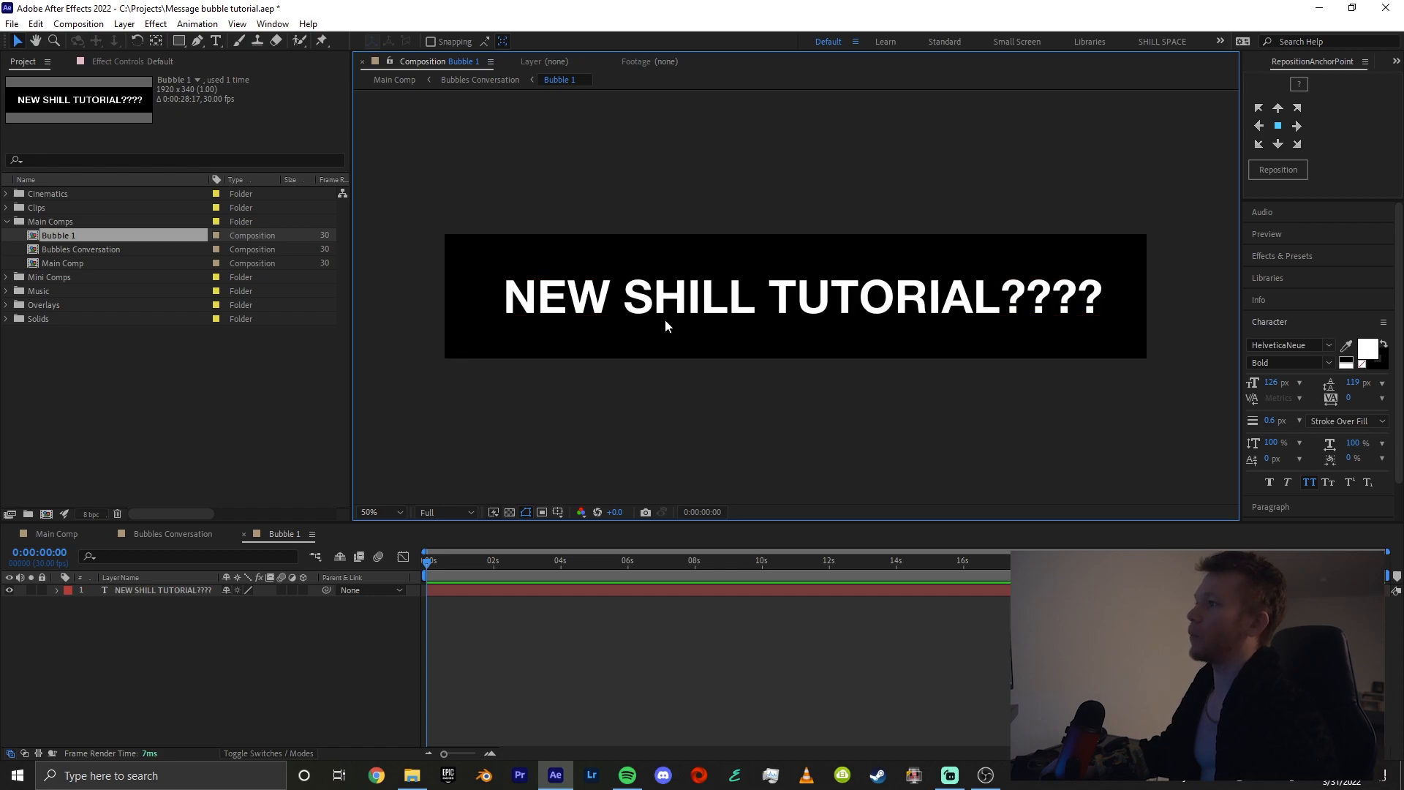
left_click(621, 293)
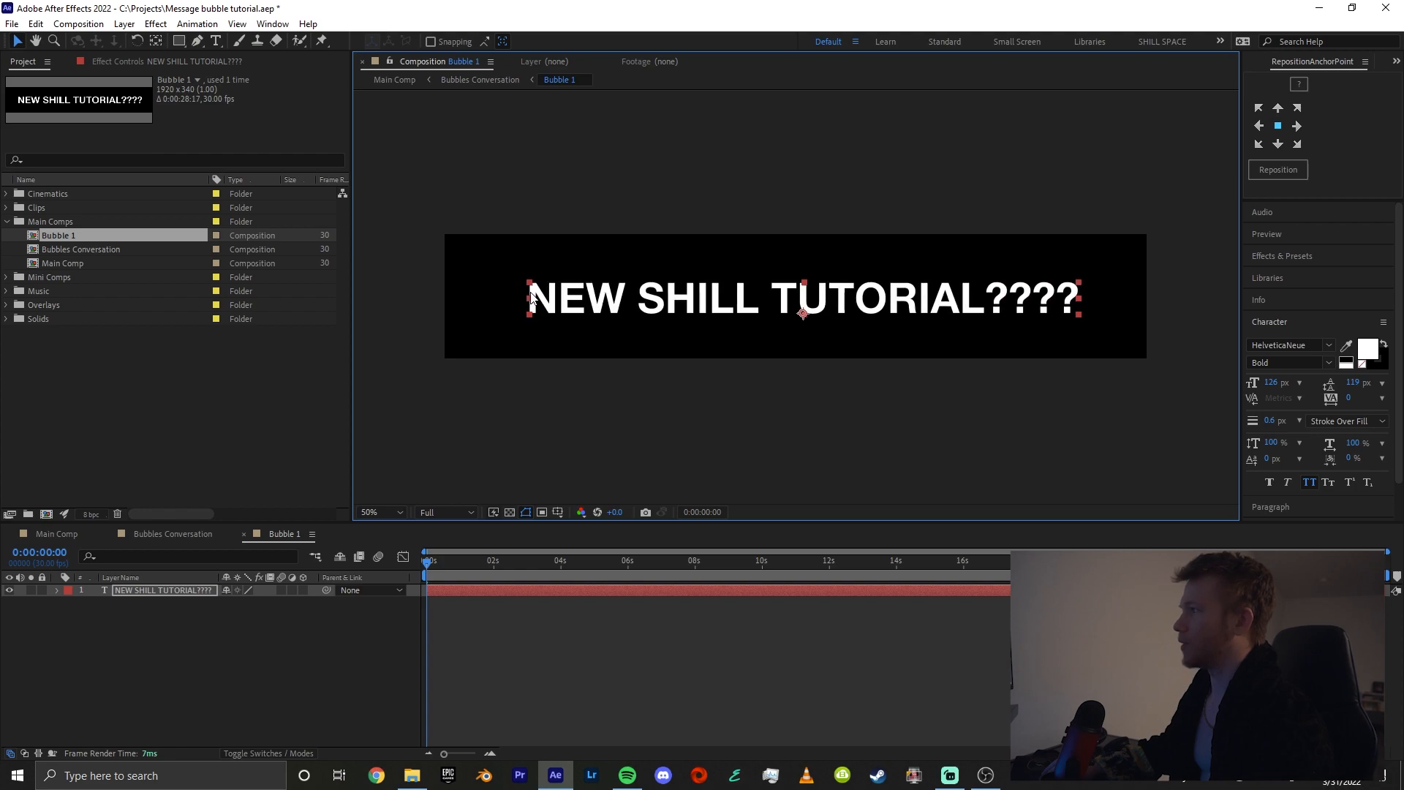
left_click(264, 667)
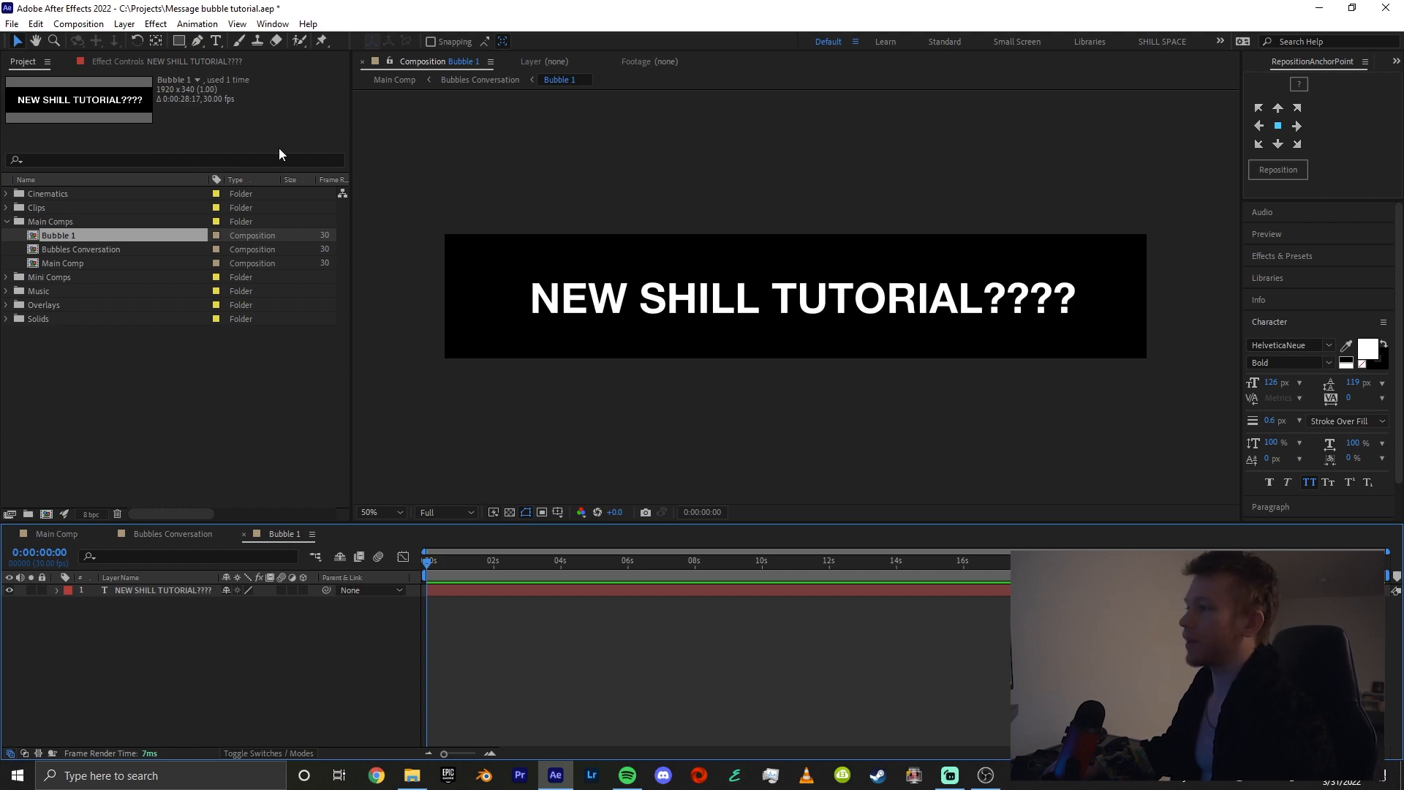
Draw a rounded rectangle about 1620 x 178 px over the text as its own shape layer
key("q")
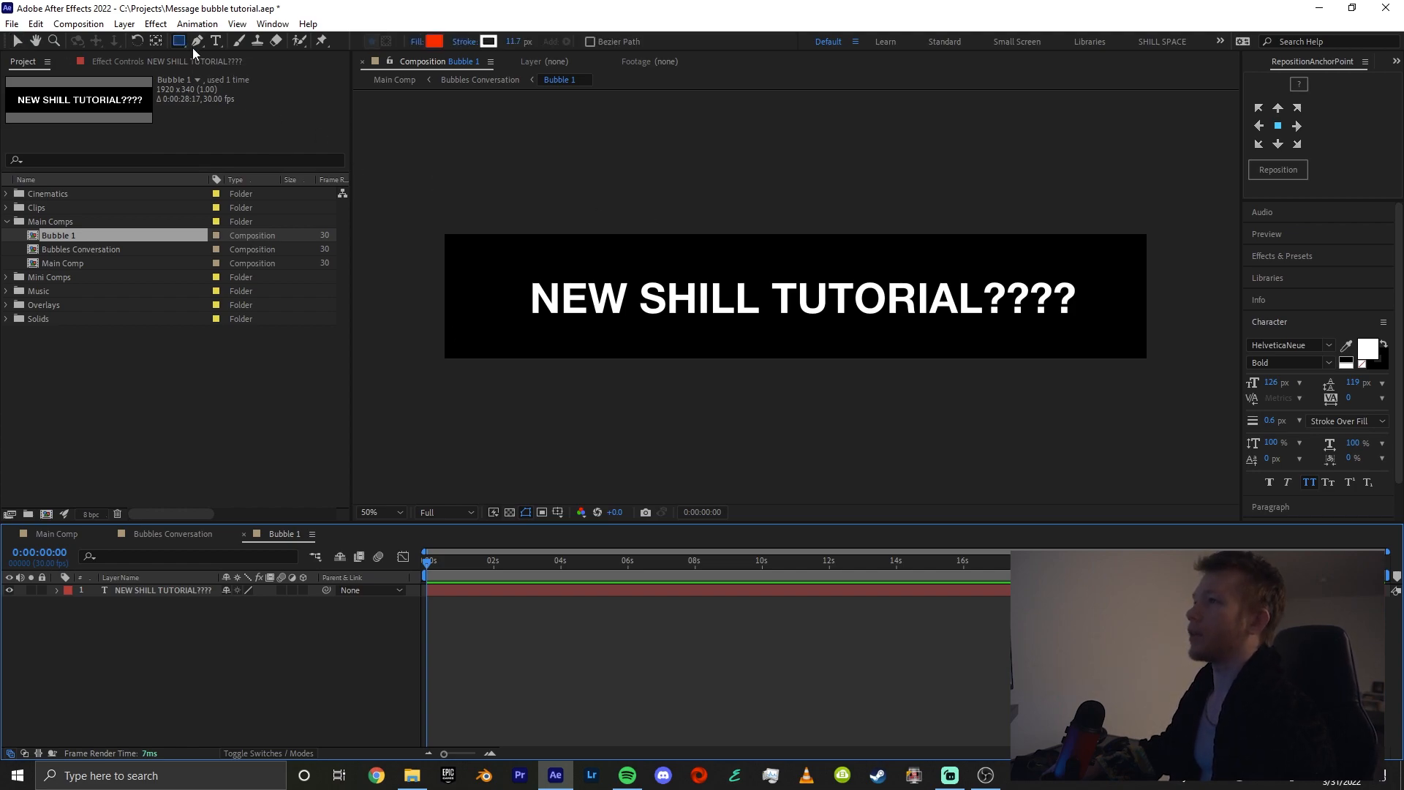
left_click(183, 45)
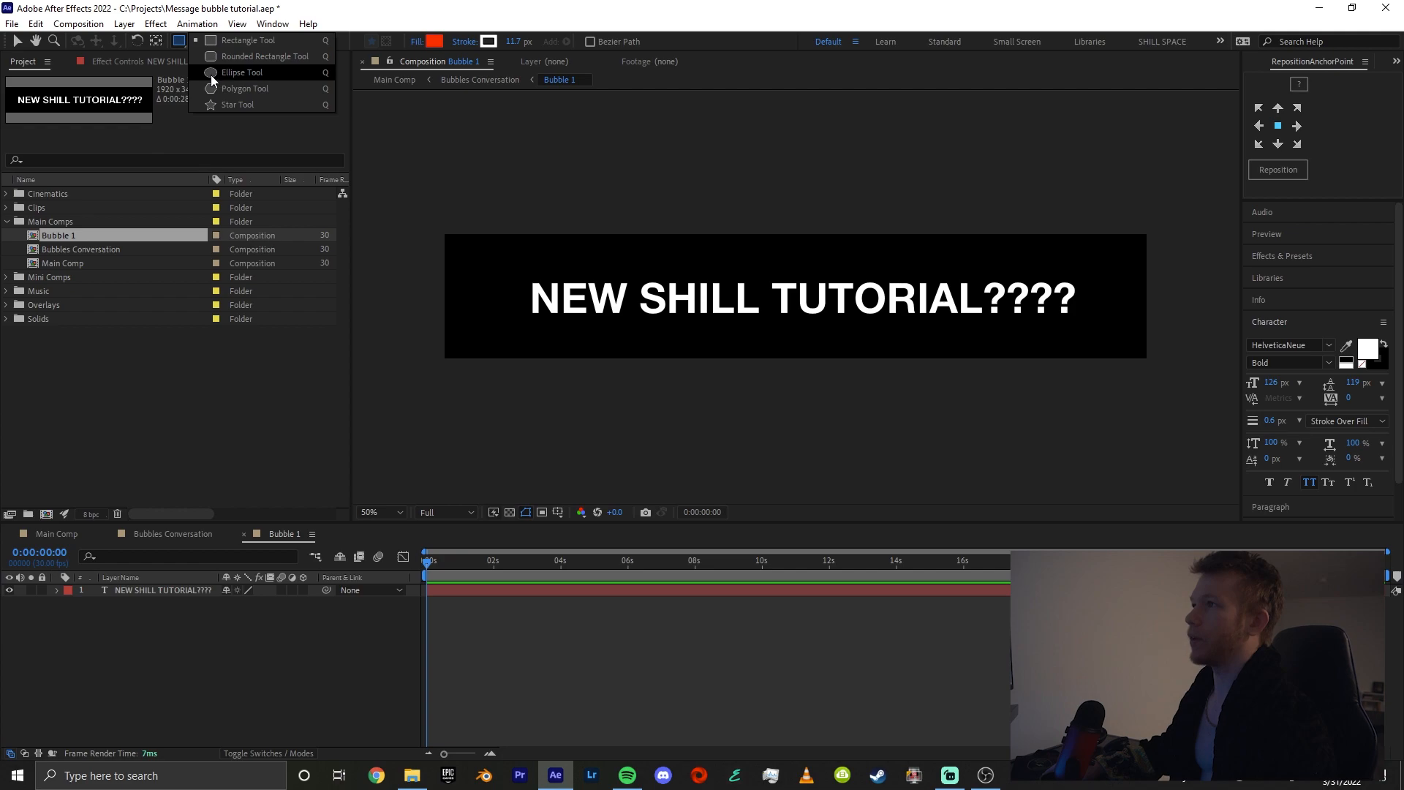
left_click(223, 56)
left_click_drag(511, 268, 1103, 335)
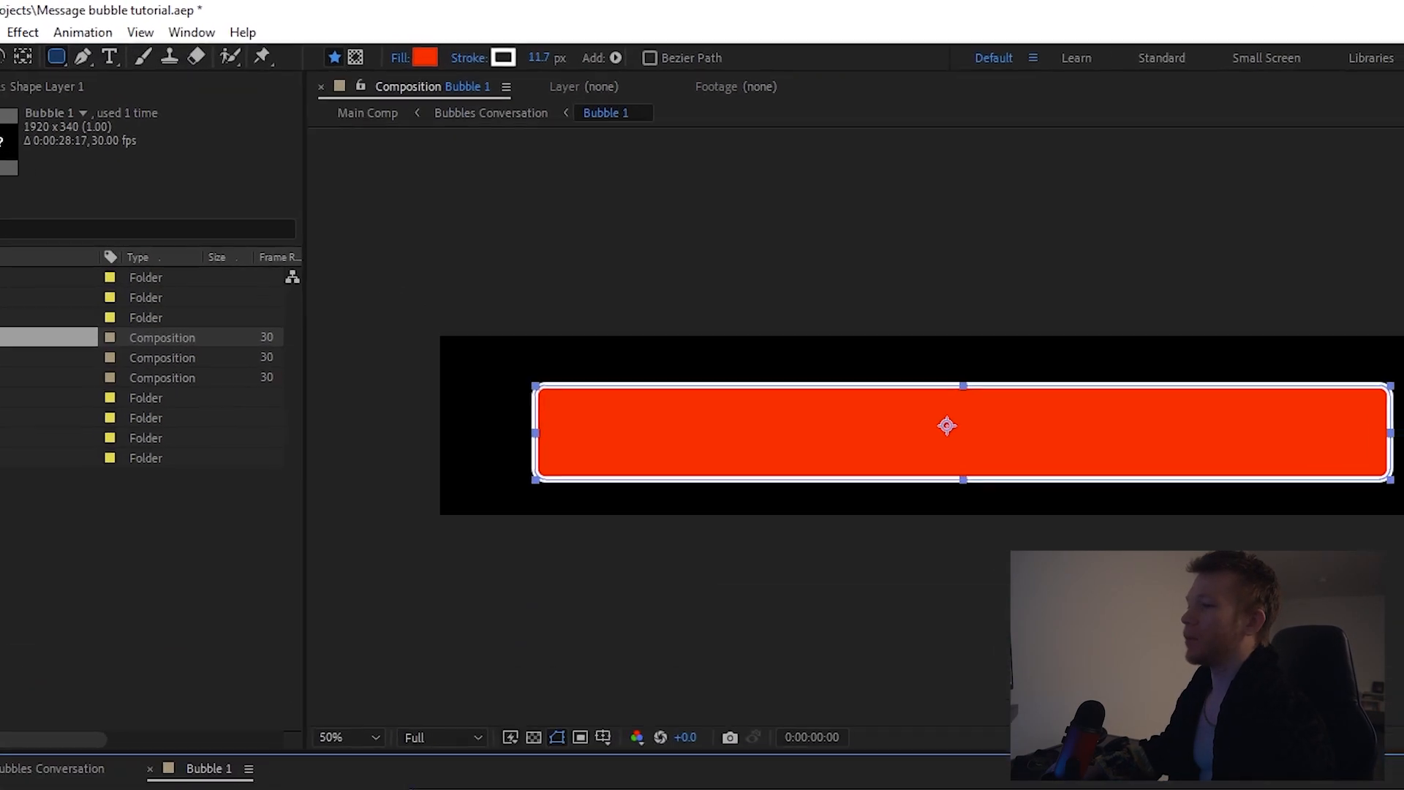
Set the rounded rectangle's stroke width to 0 px and its fill to the light blue 2595FE
left_click_drag(623, 106, 213, 107)
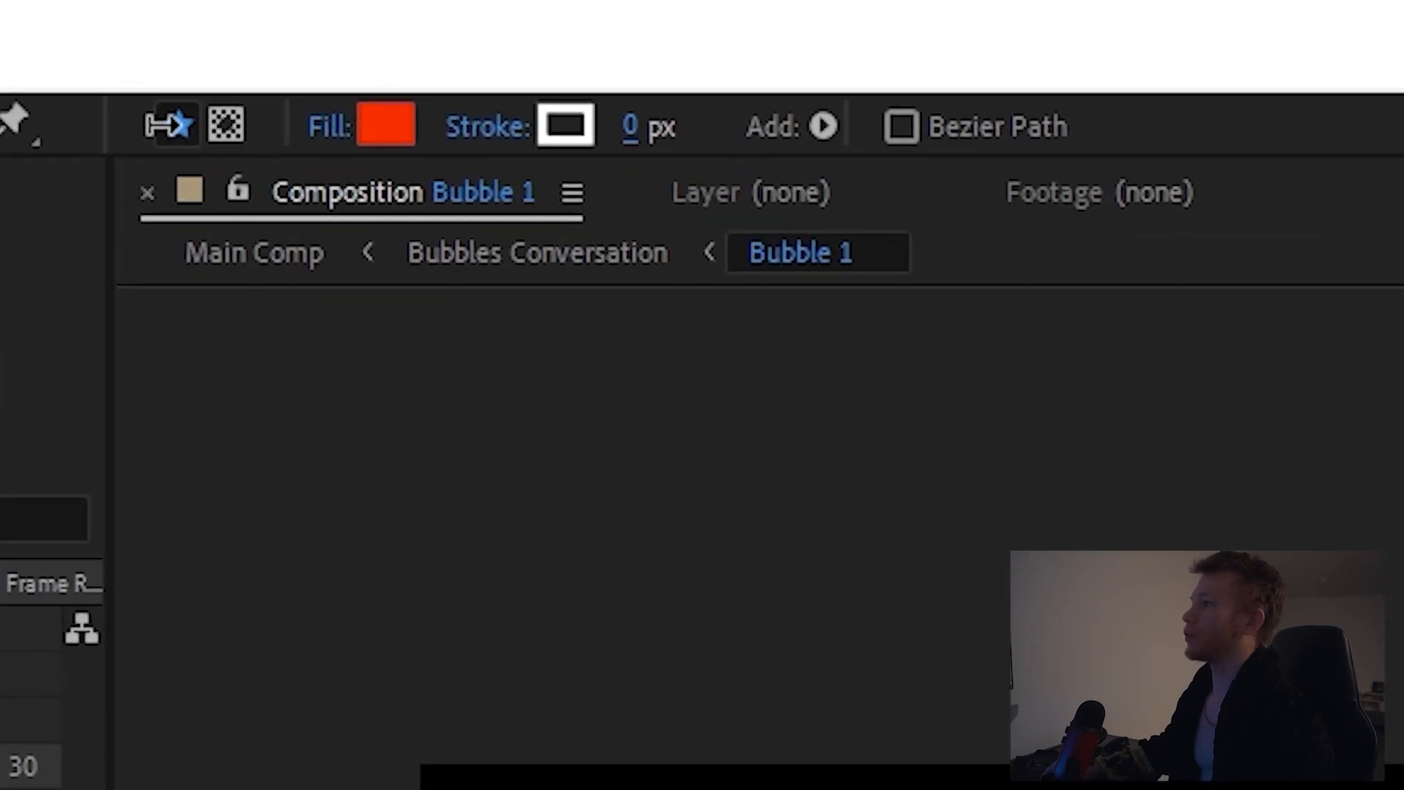
left_click(399, 106)
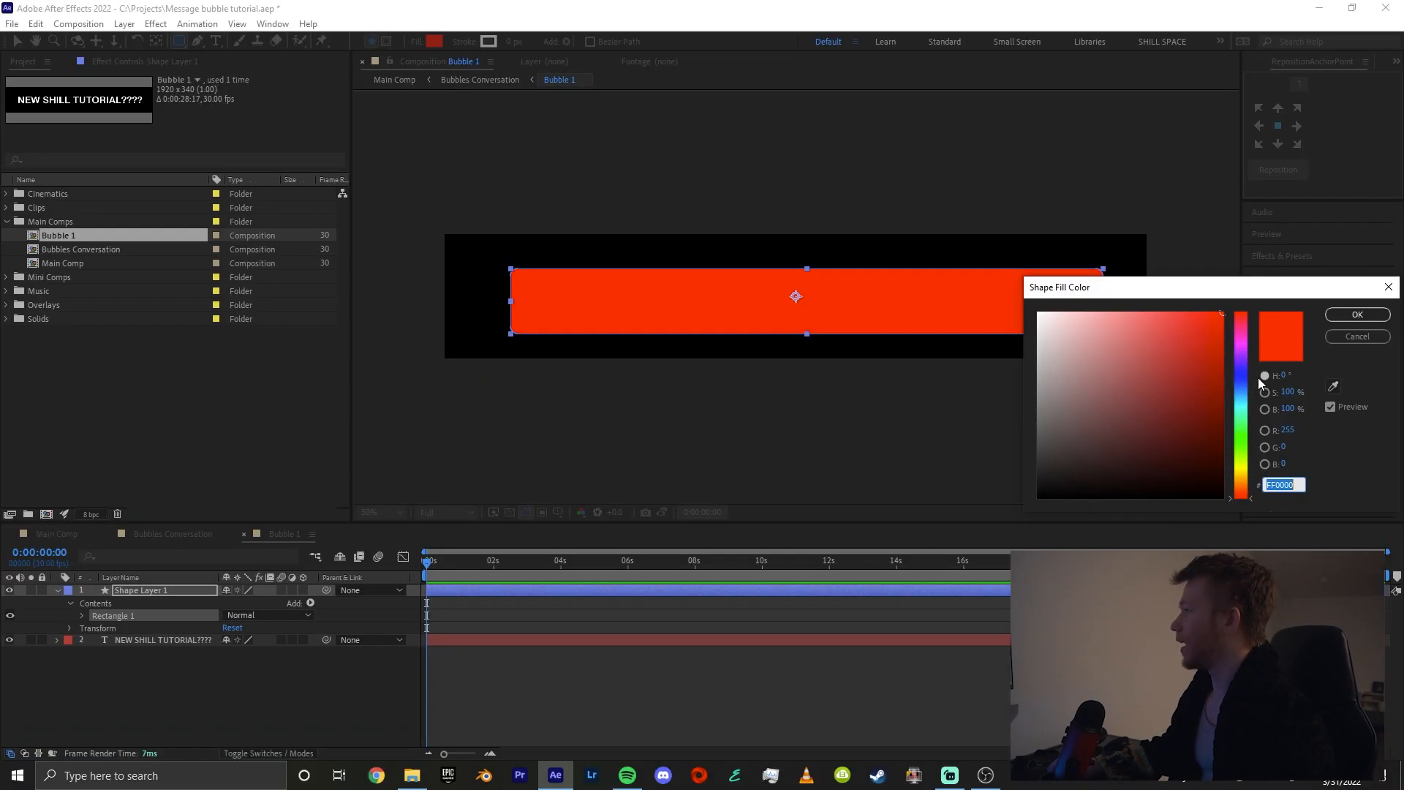
left_click(1246, 385)
left_click_drag(1247, 394, 1247, 395)
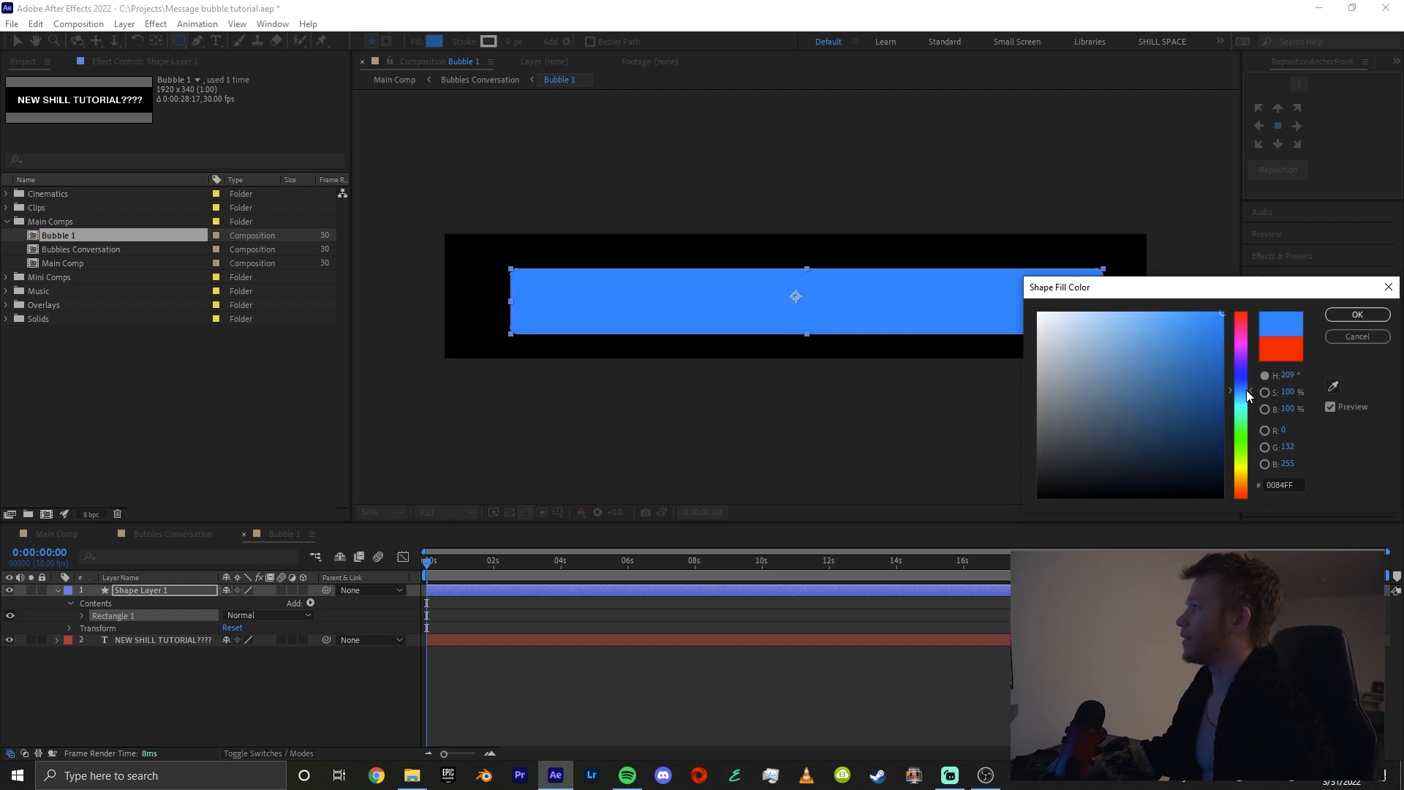
mouse_move(1182, 316)
left_mouse_down()
mouse_move(1167, 313)
mouse_move(1188, 313)
left_mouse_up()
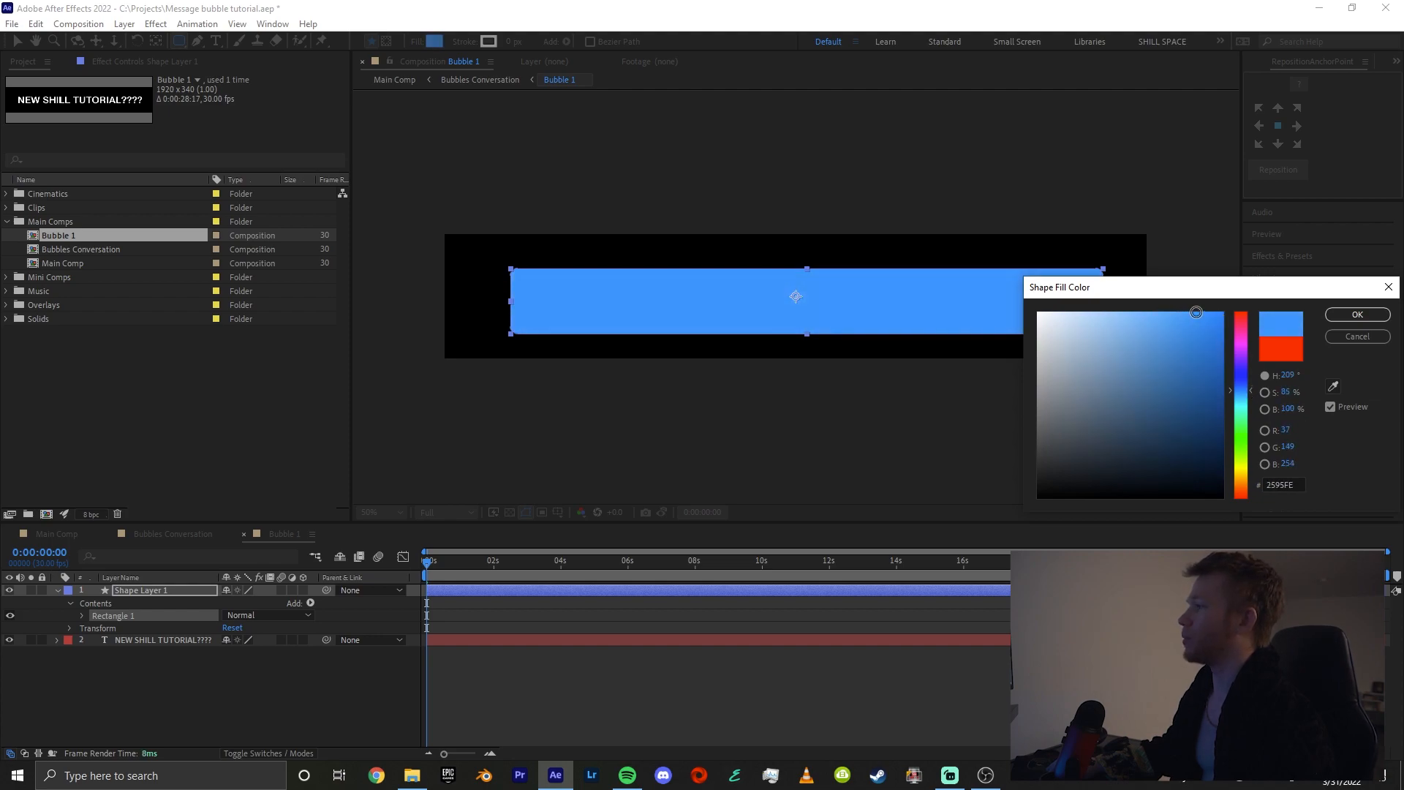
left_click(1357, 314)
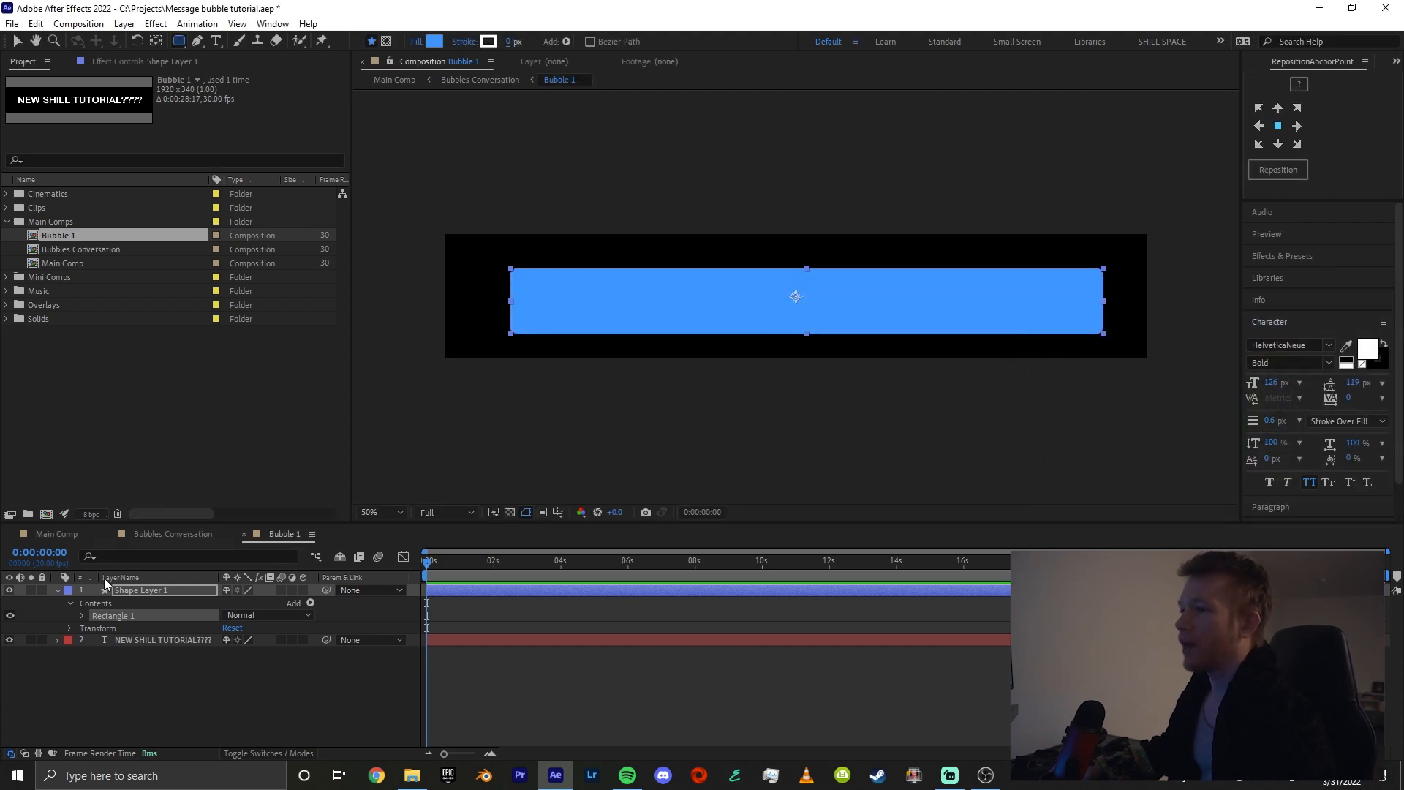
Set the rectangle path's roundness to 139 to give the bubble fully rounded ends
left_click(135, 591)
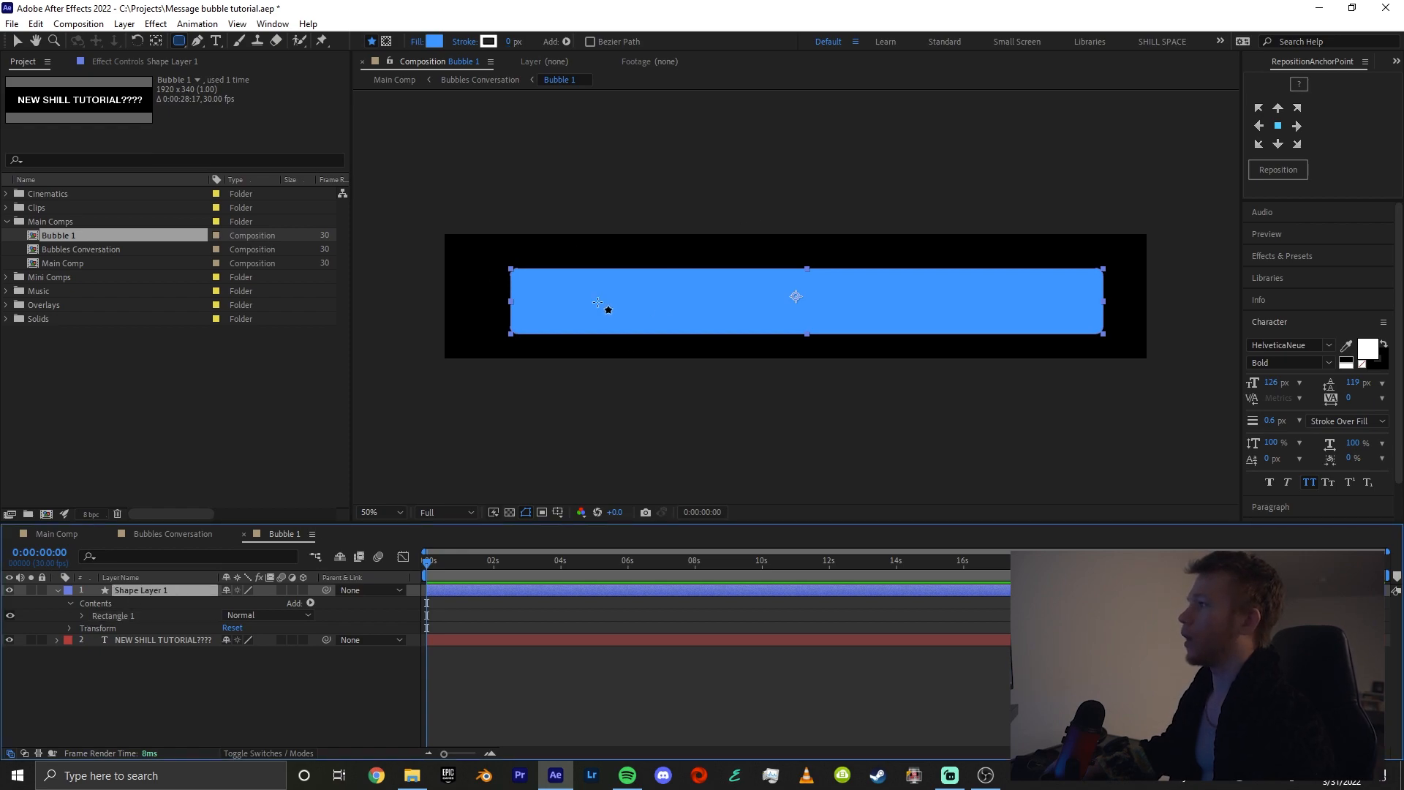
left_click(82, 616)
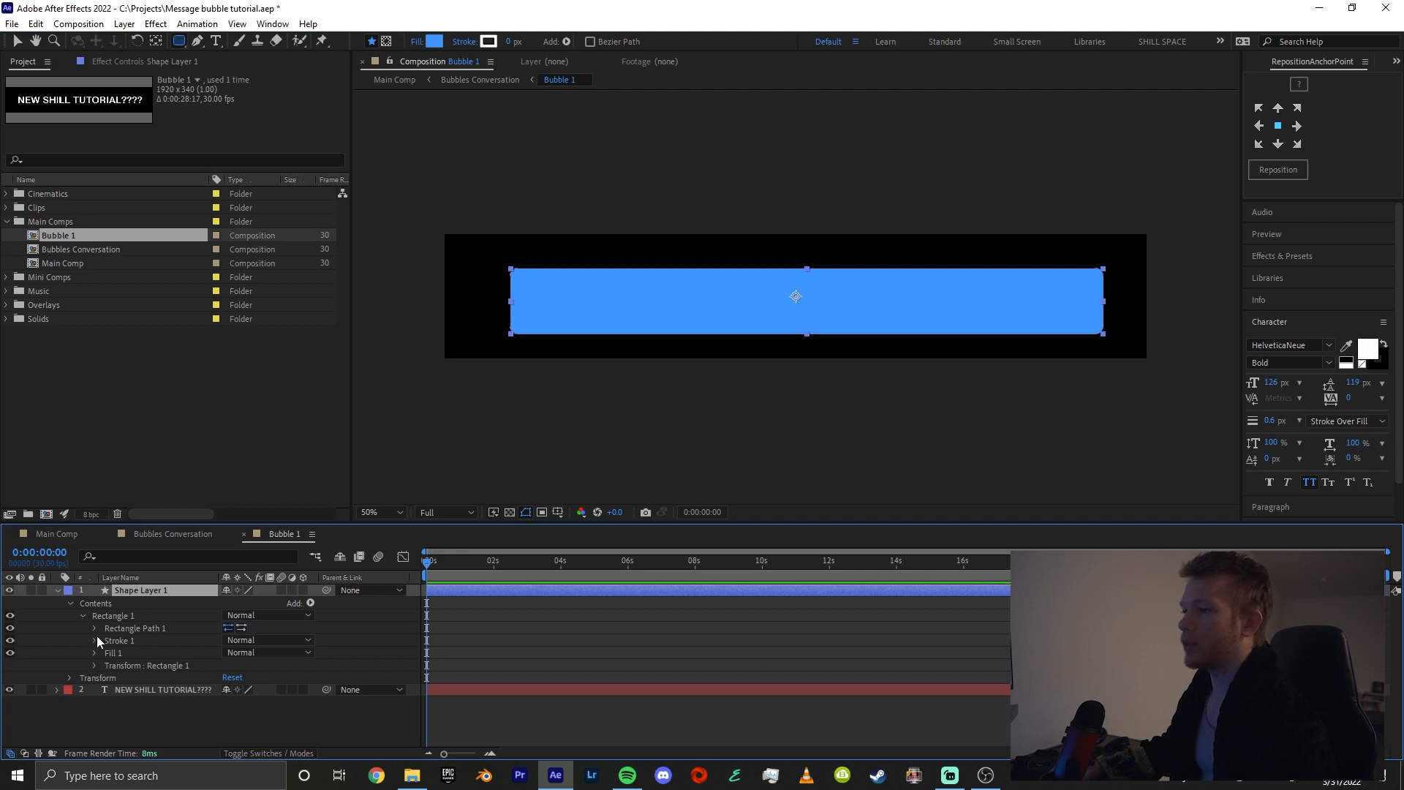
left_click(94, 627)
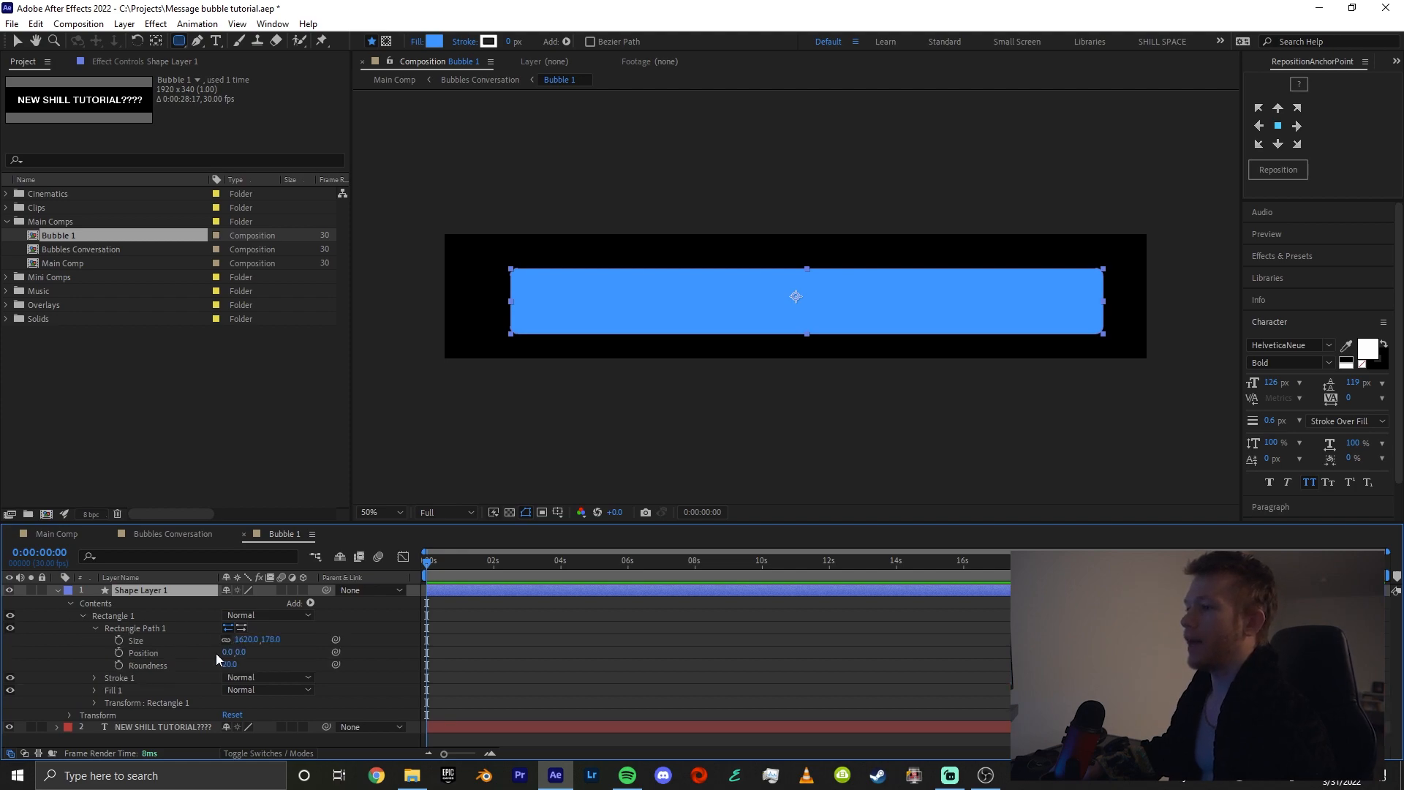
left_click_drag(231, 667, 315, 660)
Rename the shape layer "Bubble main" and move it beneath the text layer
right_click(161, 590)
left_click(209, 564)
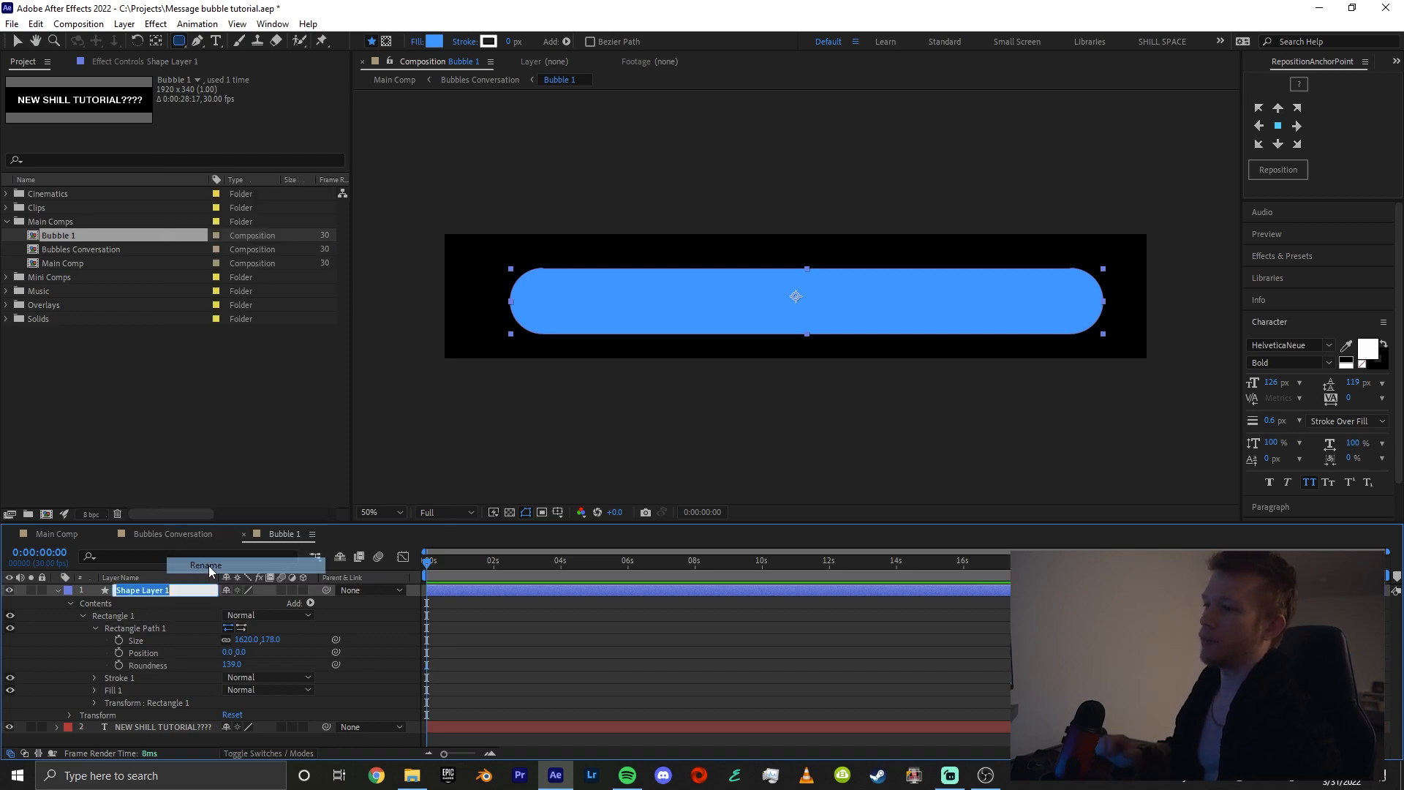
type("Bubble main")
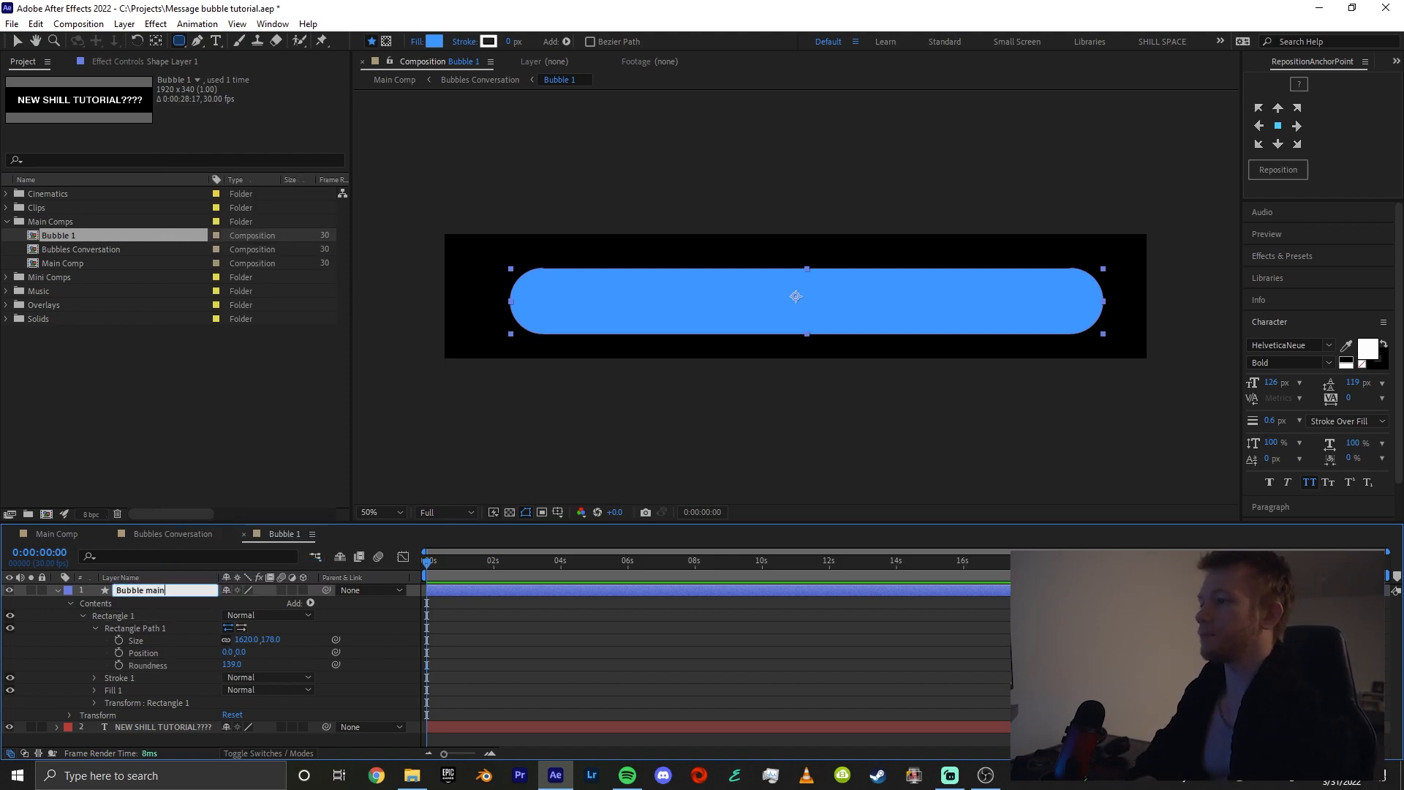
key("Return")
left_click(58, 590)
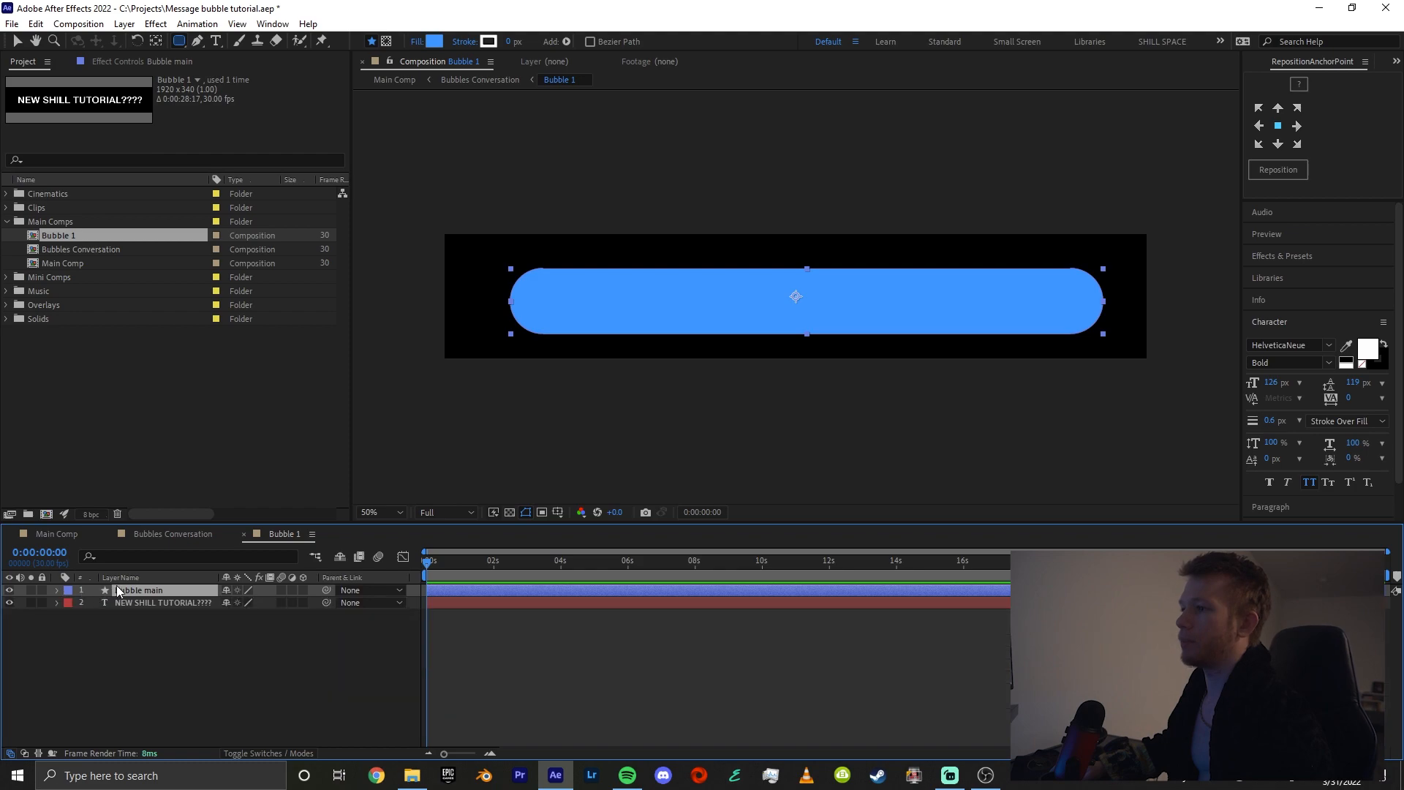
key("ctrl+bracketleft")
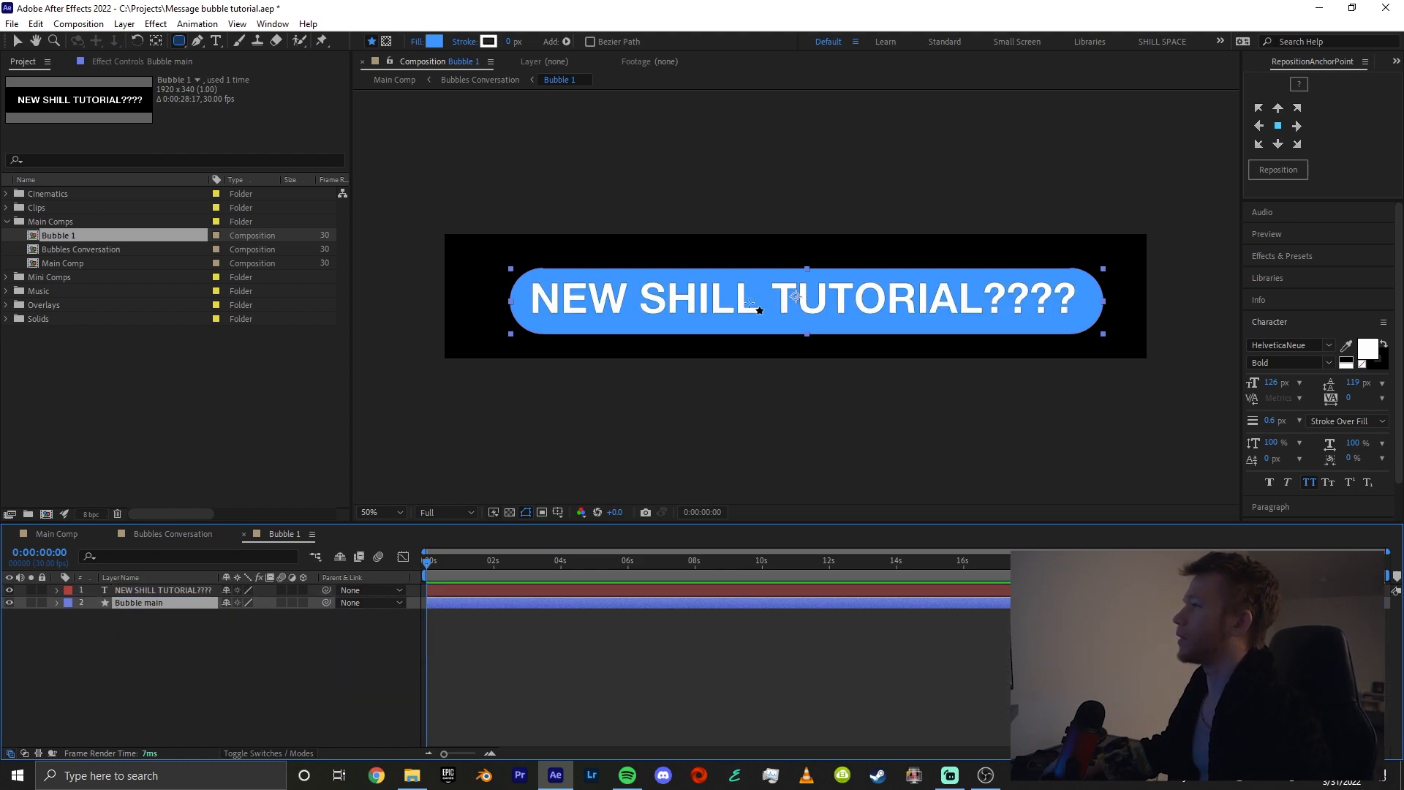
Set the stroke width of the "NEW SHILL TUTORIAL????" text to 0 px
key("v")
left_click(193, 592)
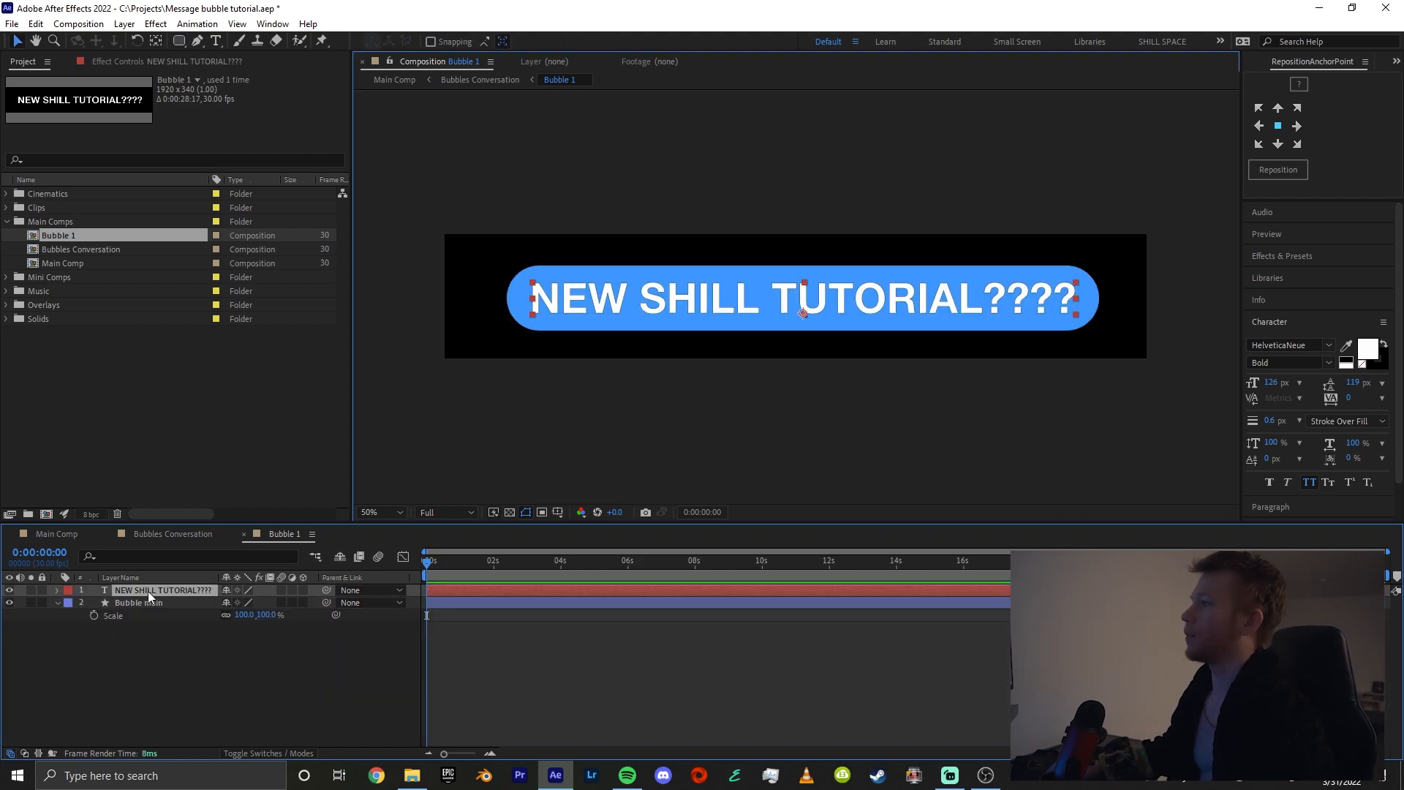
double_click(148, 591)
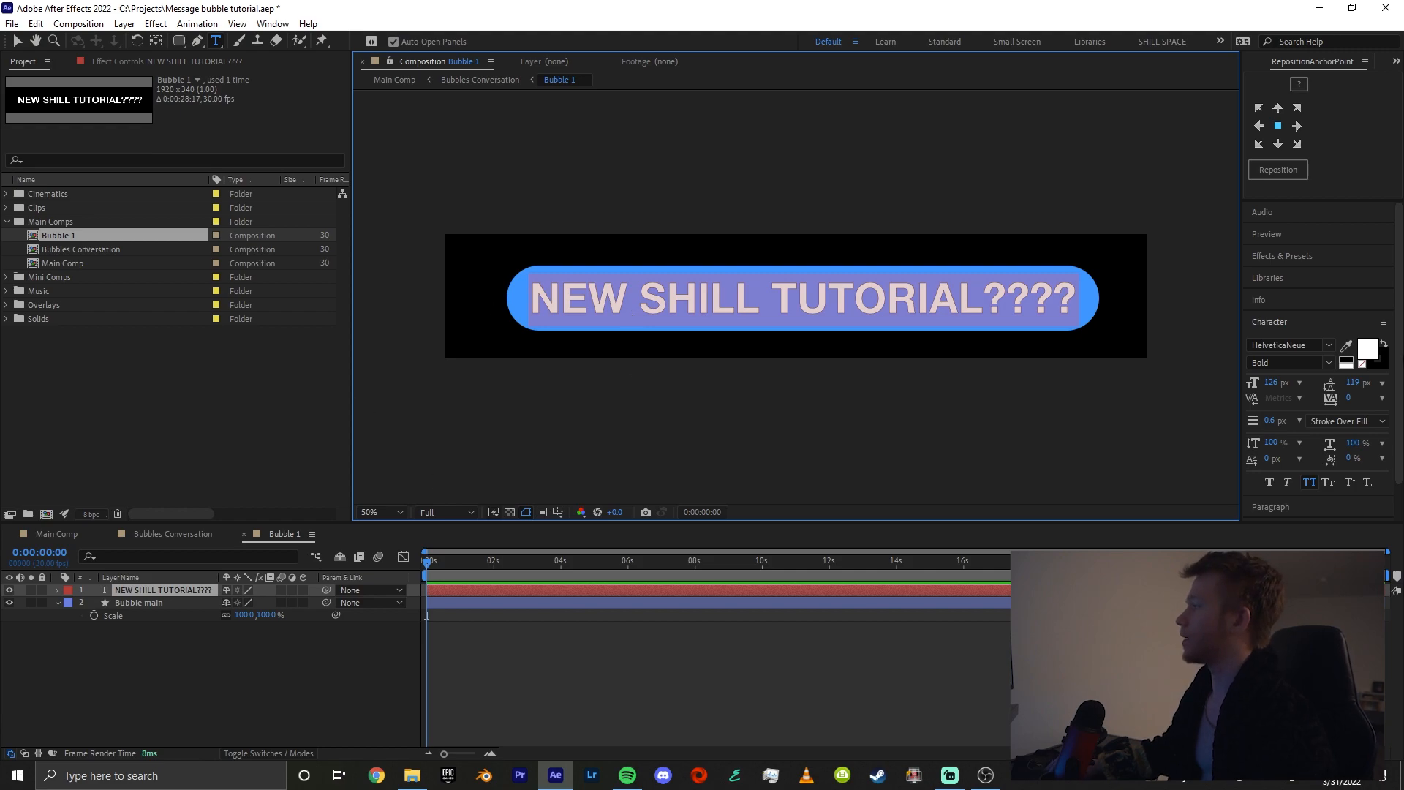
left_click_drag(1274, 424, 1136, 439)
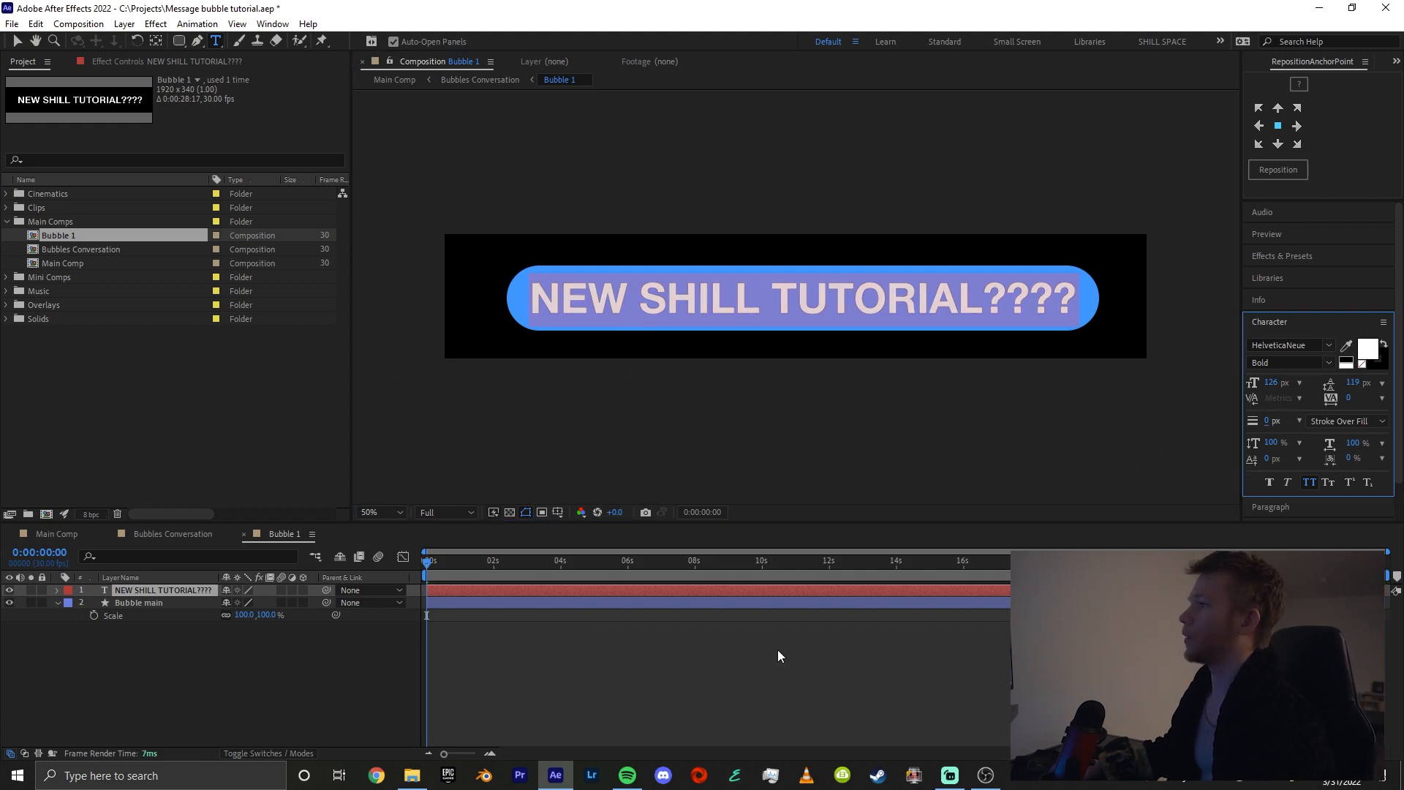
left_click(775, 649)
left_click(160, 589)
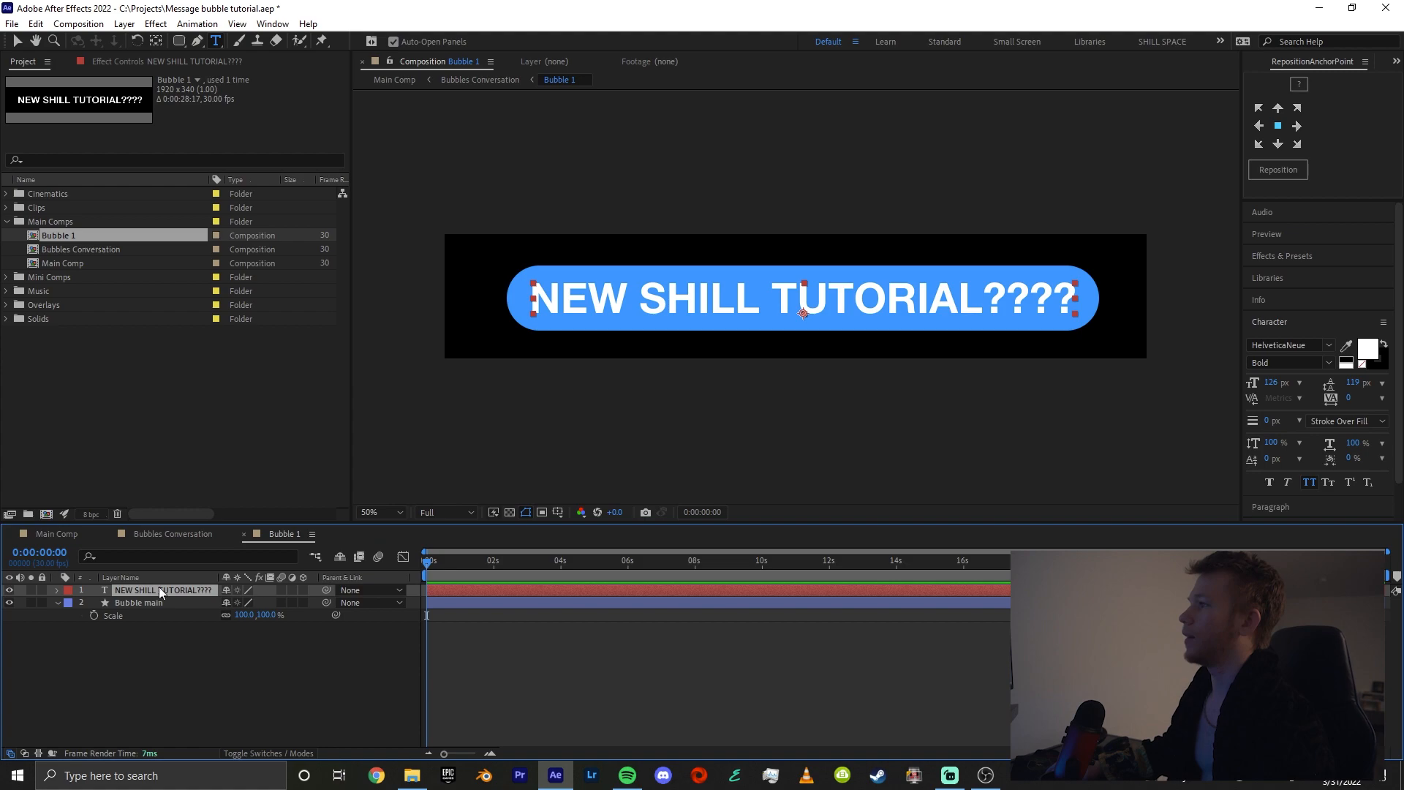
key("v")
Enlarge the Bubble main layer's rectangle path to a size of 1633.2 x 179.5
left_click(152, 604)
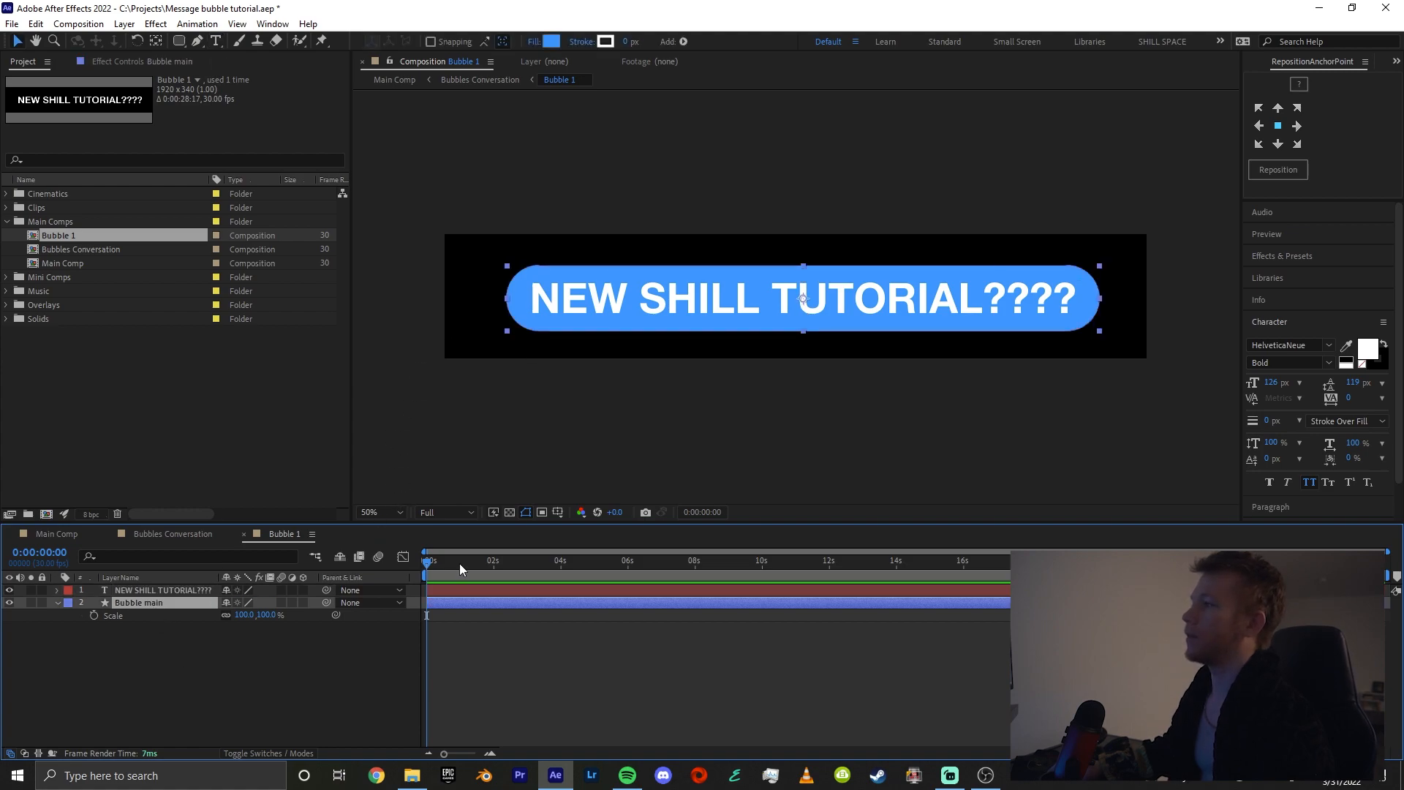
left_click_drag(455, 564, 421, 566)
left_click_drag(269, 653, 281, 653)
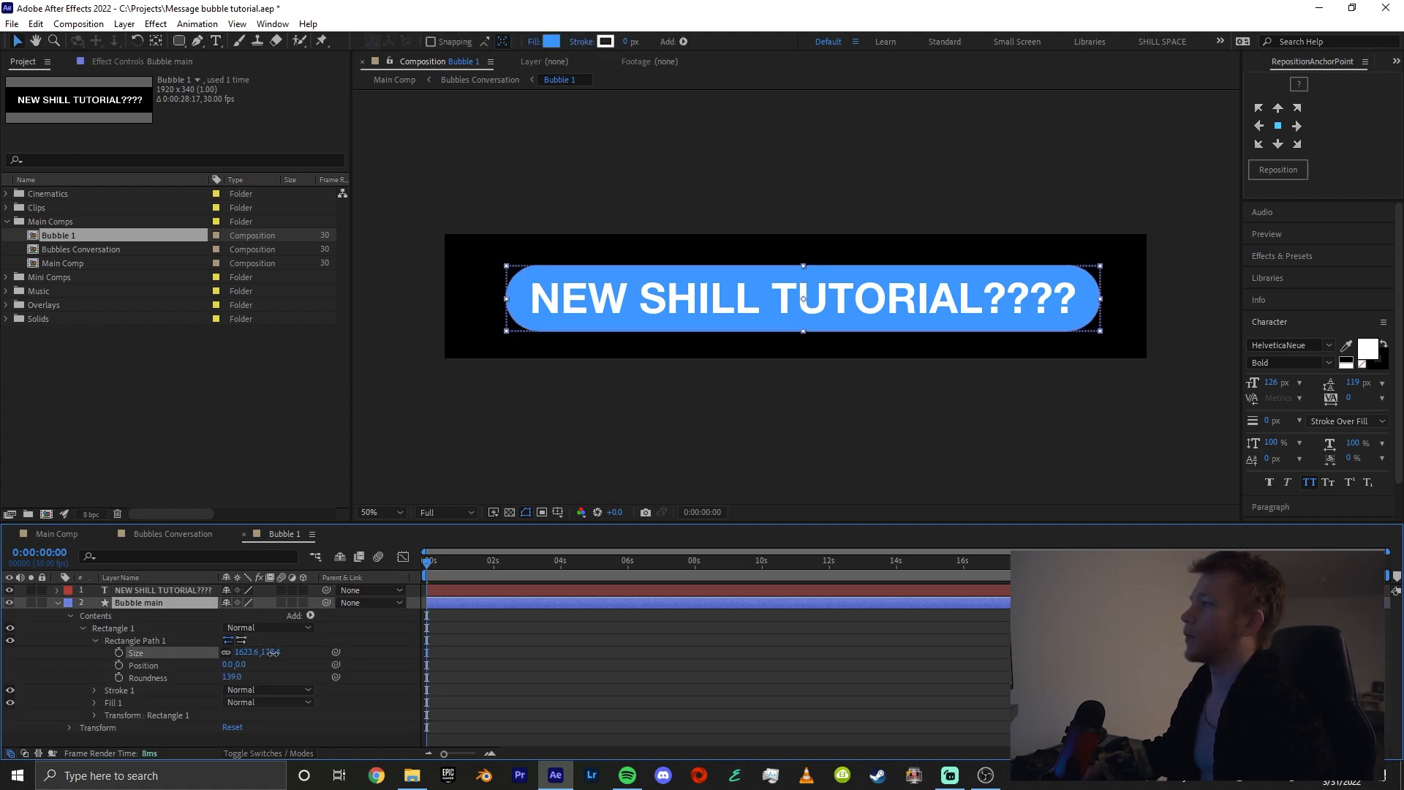
left_click(486, 682)
key("u")
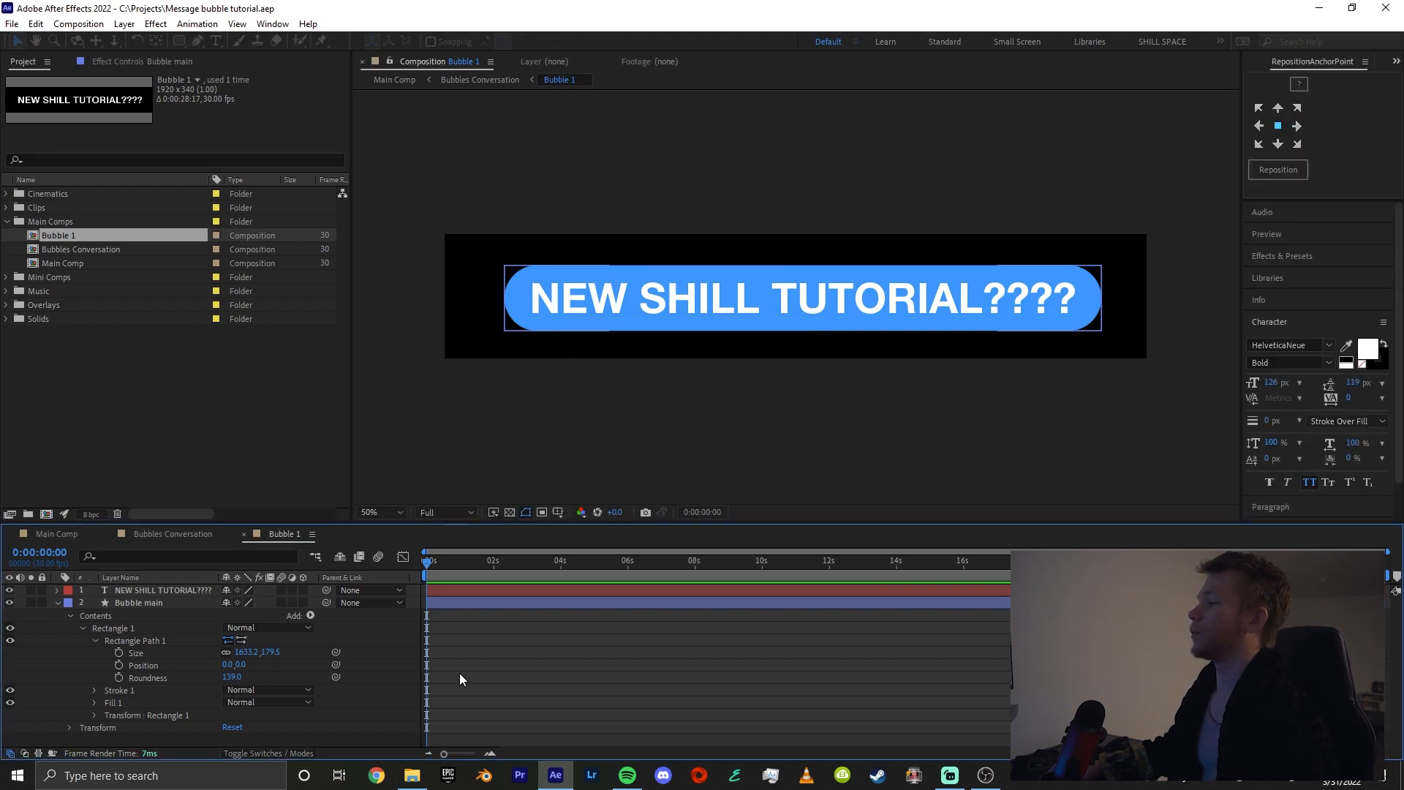
Save the project and draw a small blue tail below the bubble's right end with the Pen tool
key("ctrl+s")
key("g")
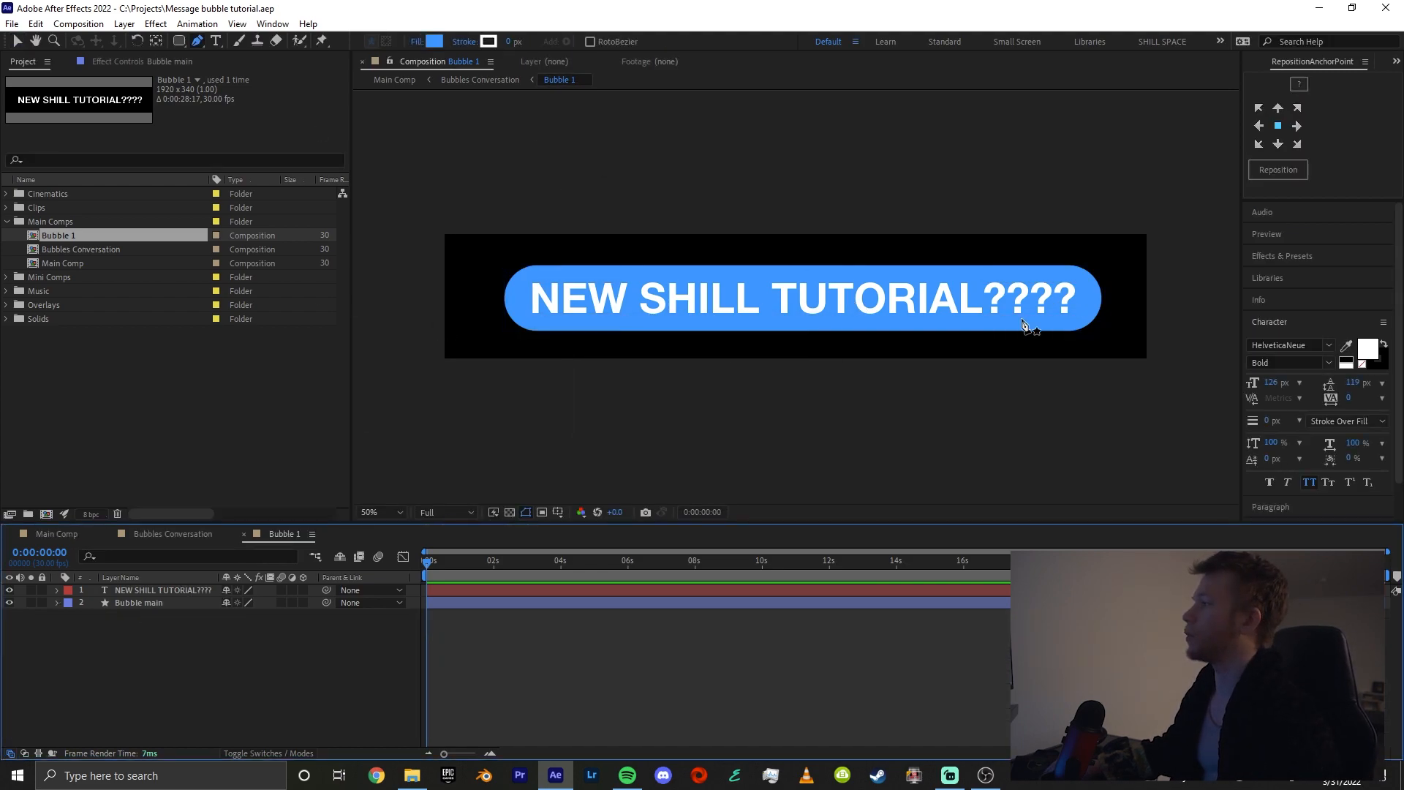
left_click_drag(1051, 322, 1085, 324)
left_click(1053, 323)
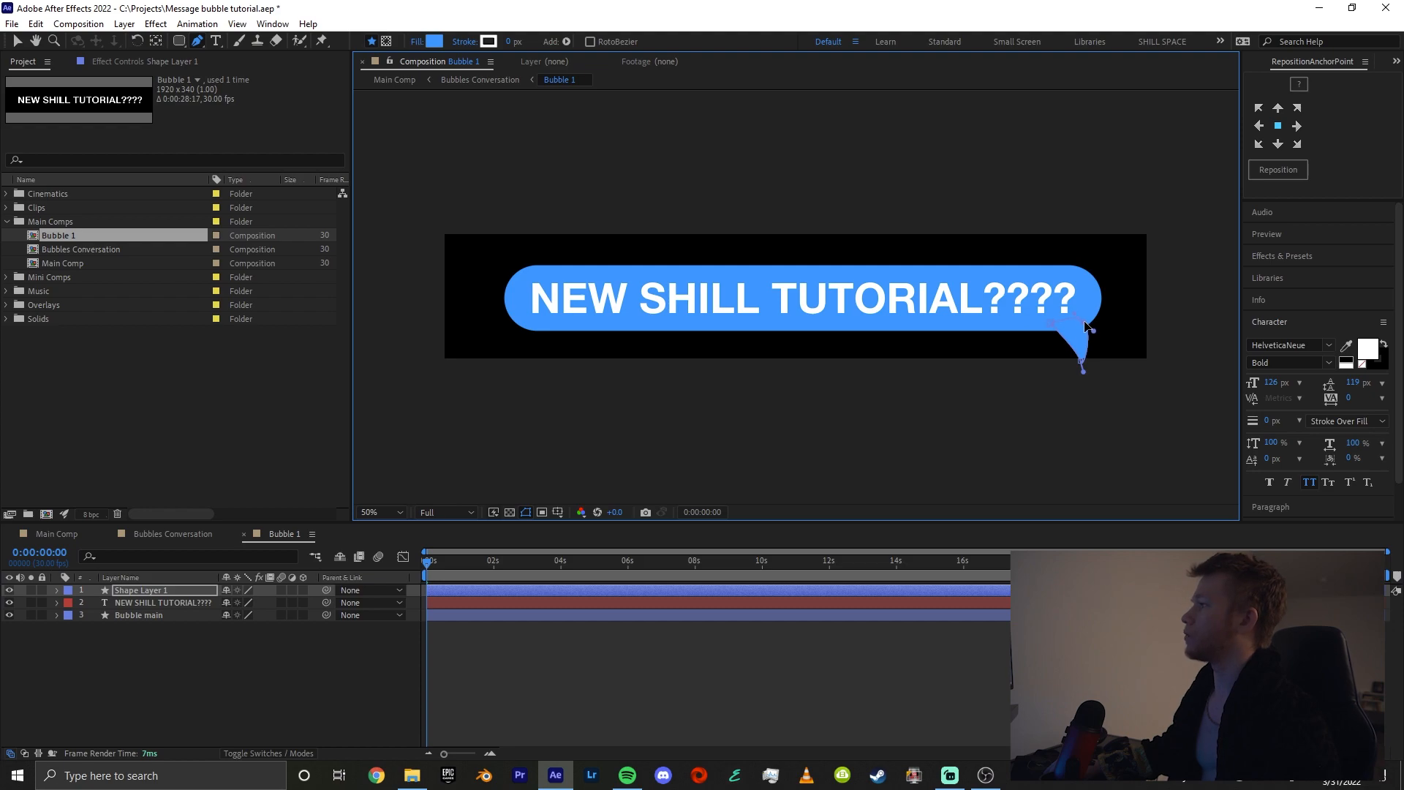
Reshape the tail's path points into a narrow tail with its tip near the composition's lower edge
scroll(1131, 334, "up", 1)
key("space")
left_click_drag(1118, 304, 518, 278)
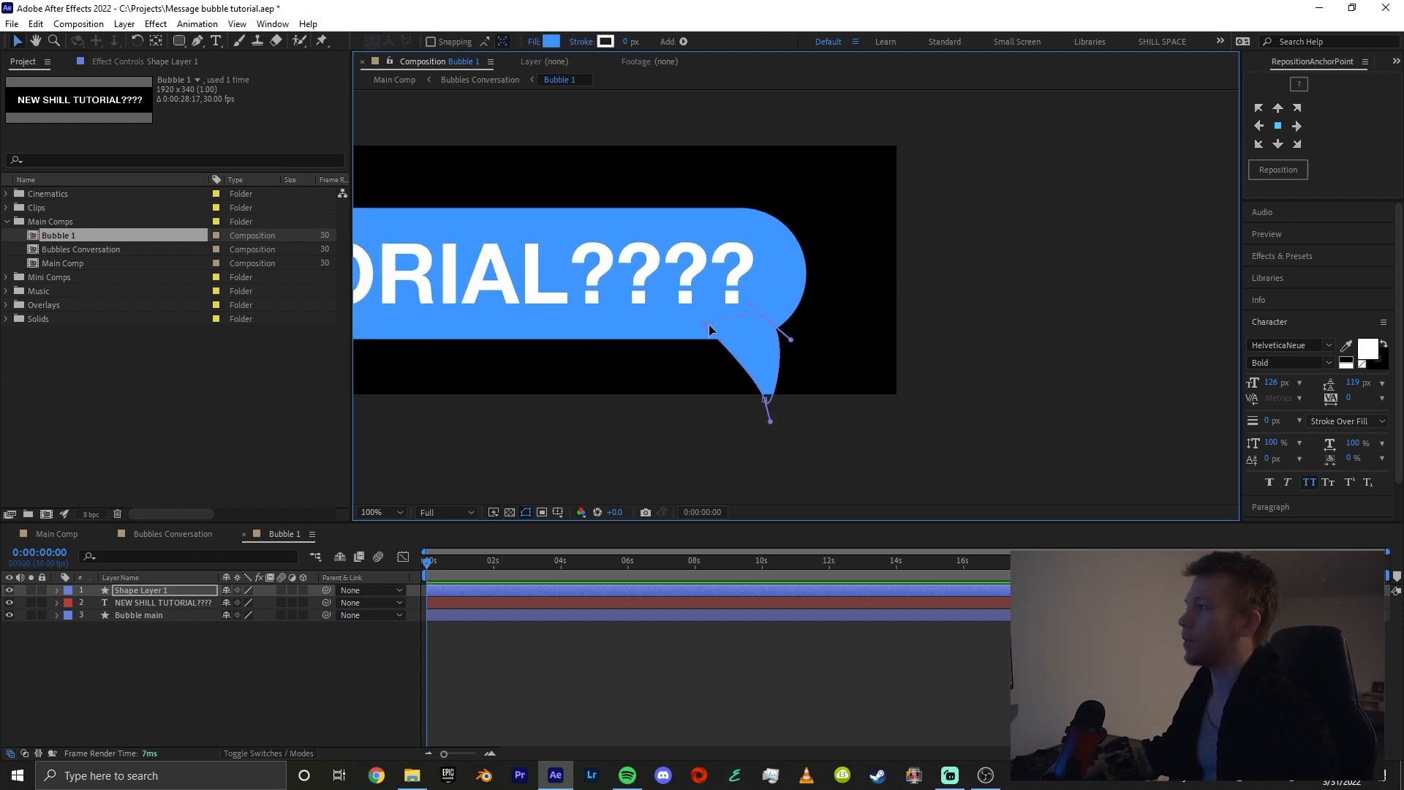
left_click_drag(709, 324, 765, 326)
key("g")
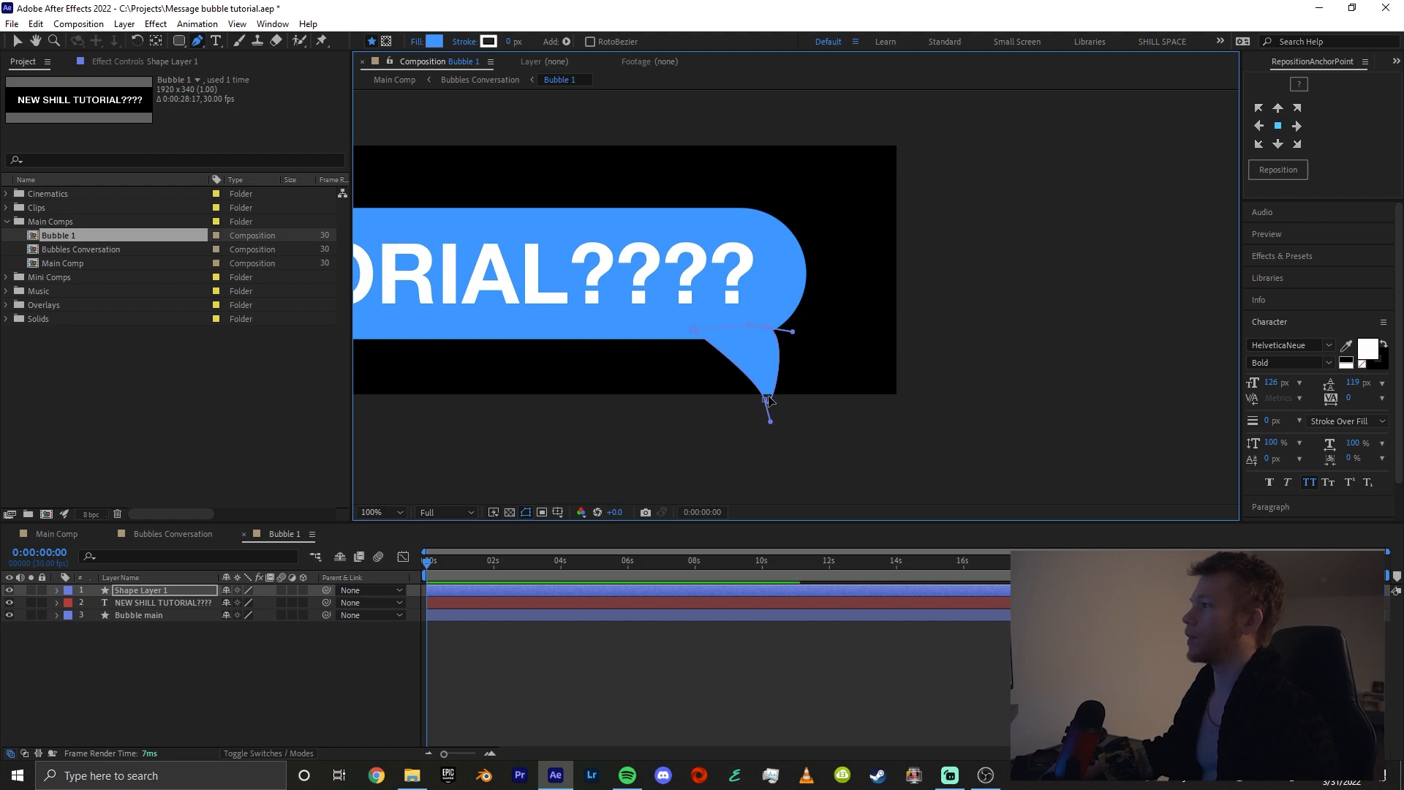
left_click_drag(765, 398, 760, 398)
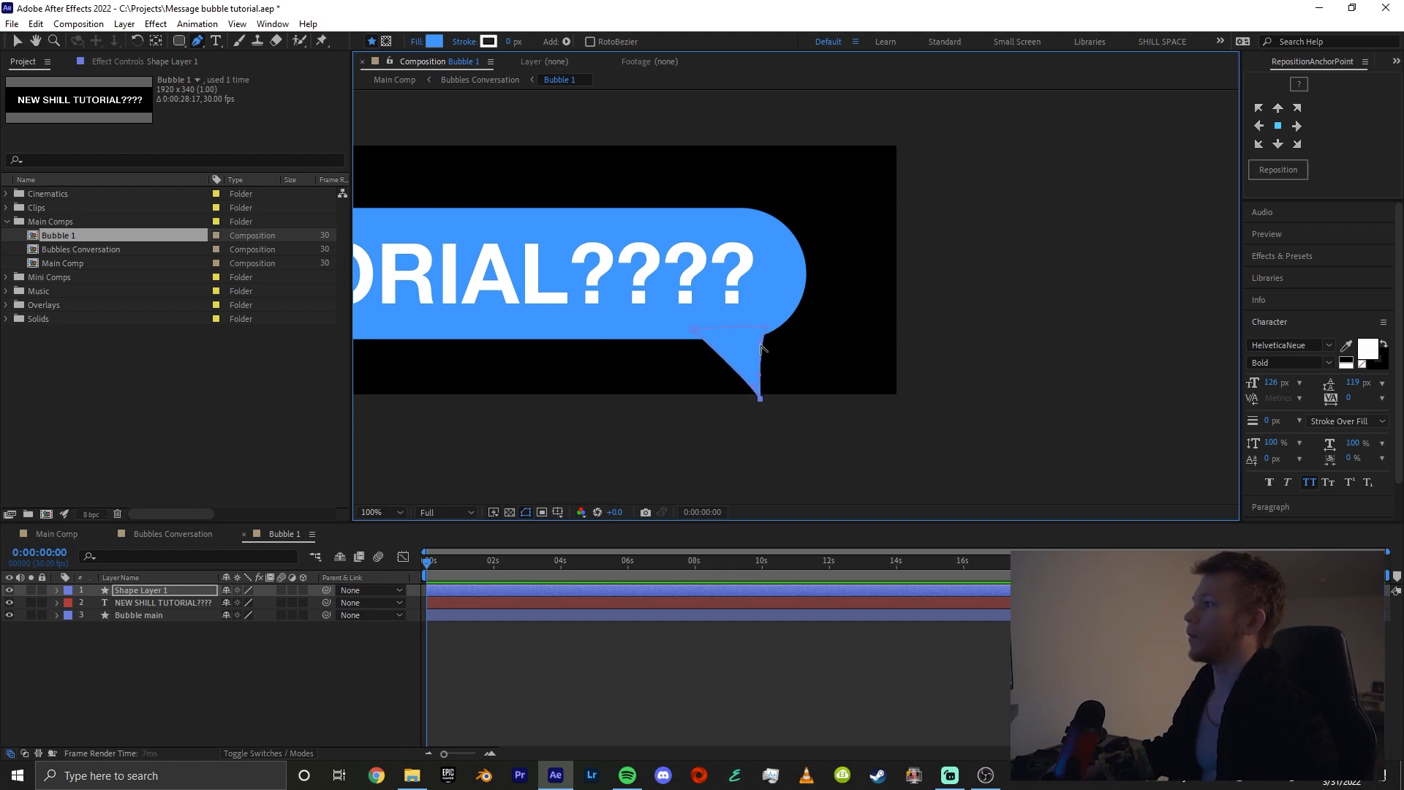
left_click_drag(760, 342, 765, 336)
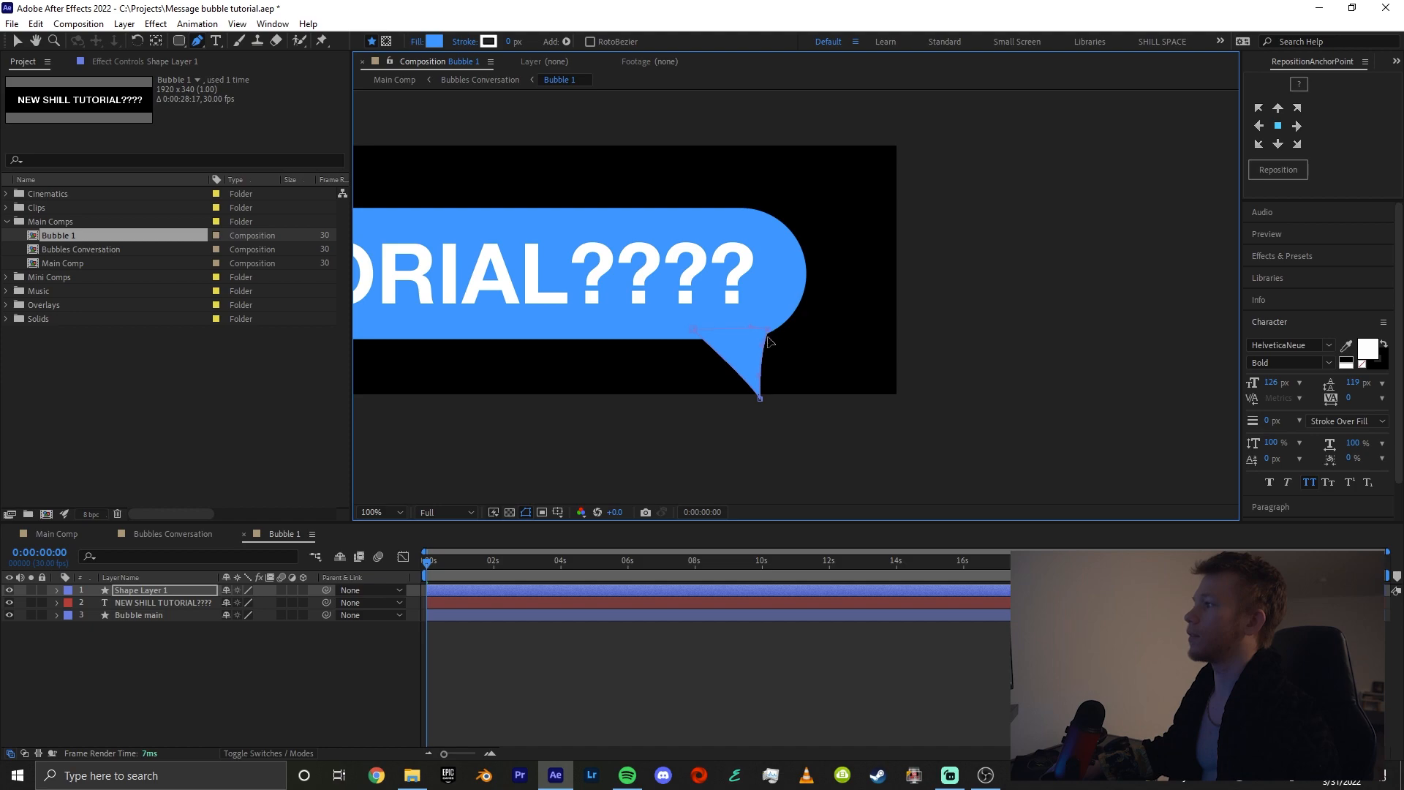
left_click_drag(761, 399, 767, 395)
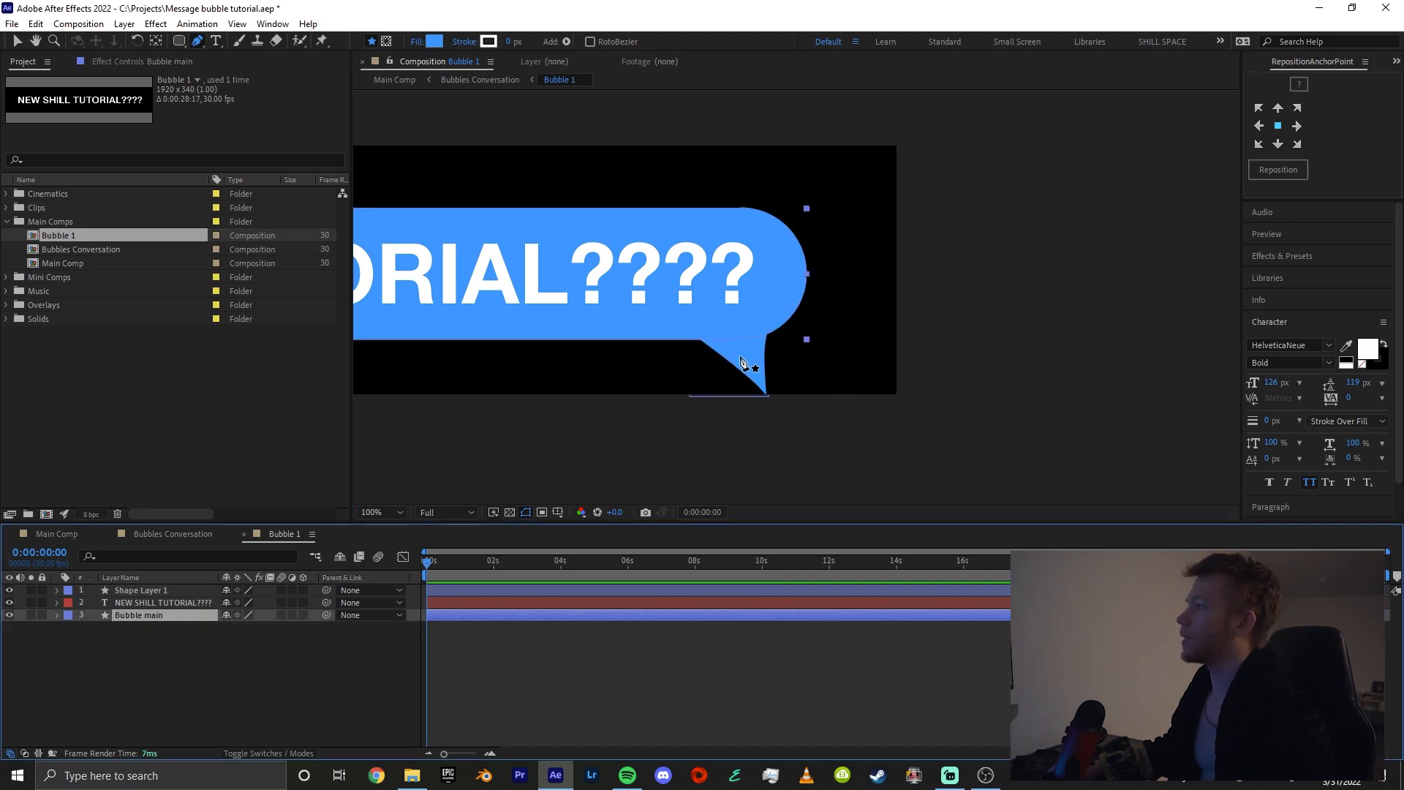
key("v")
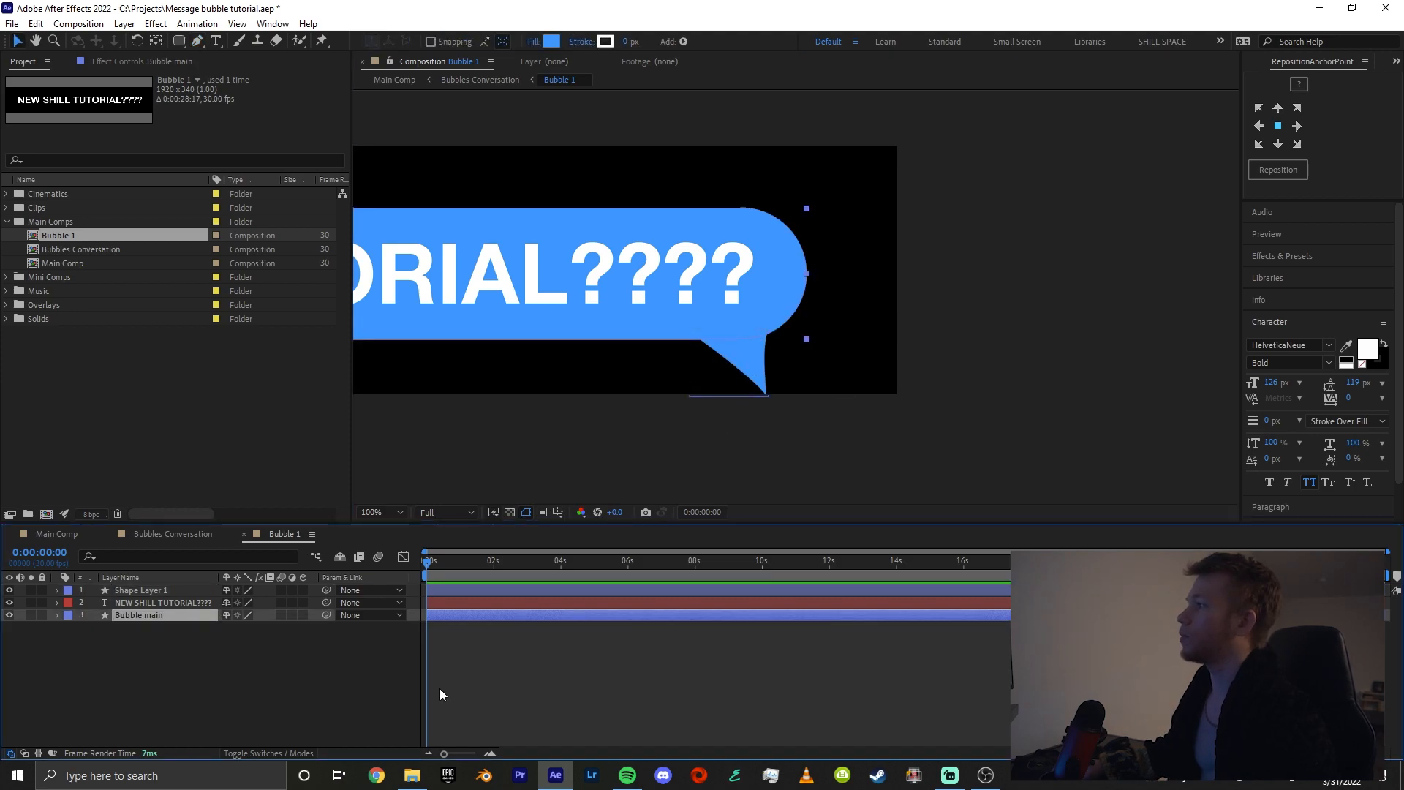
Move the tail up slightly and straighten its right edge down to the tip
left_click(440, 694)
left_click(753, 370)
key("g")
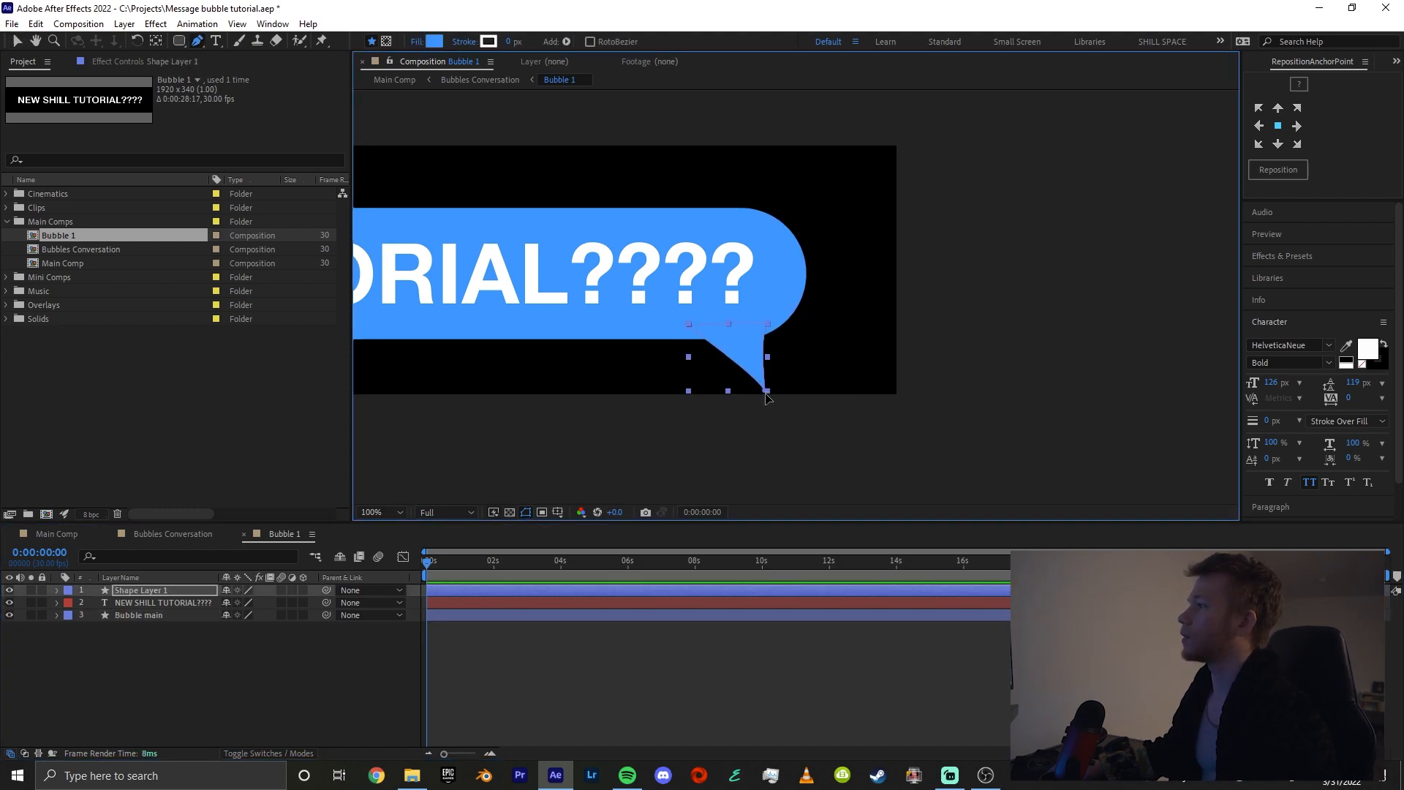
left_click(766, 390)
left_click_drag(754, 377, 766, 340)
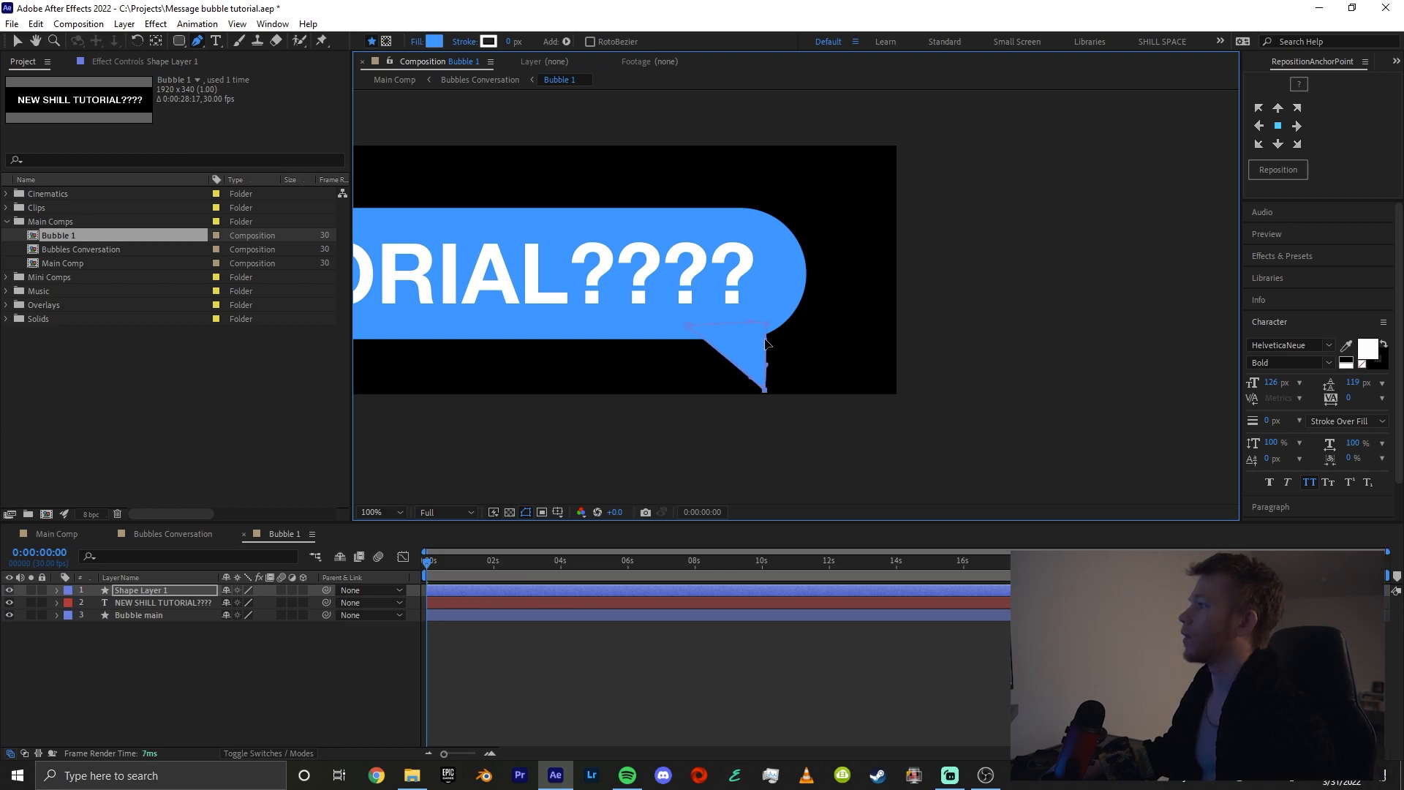
Rename the tail's shape layer "Bubble tail"
left_click(669, 677)
key("comma")
right_click(169, 590)
left_click(139, 593)
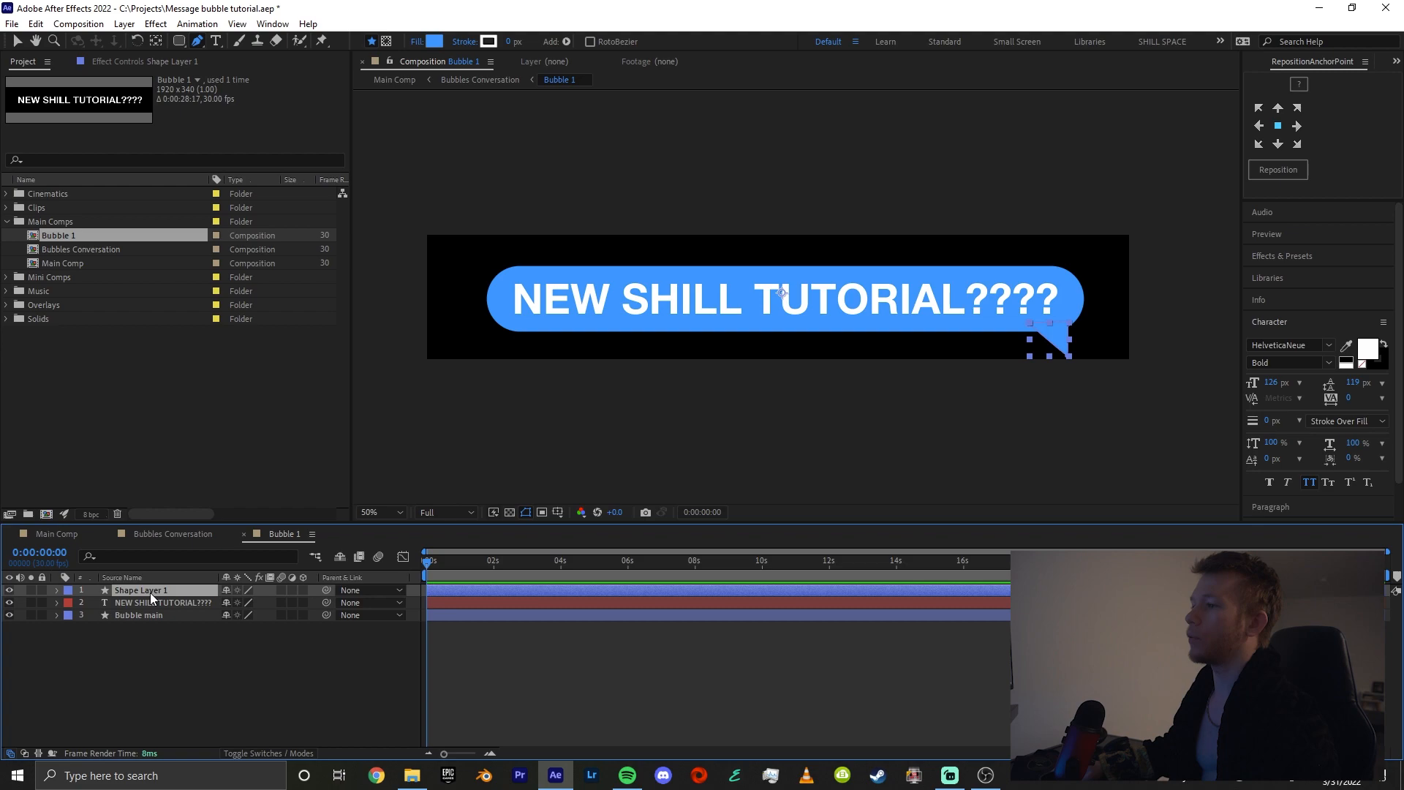
right_click(152, 597)
left_click(169, 590)
type("Bub")
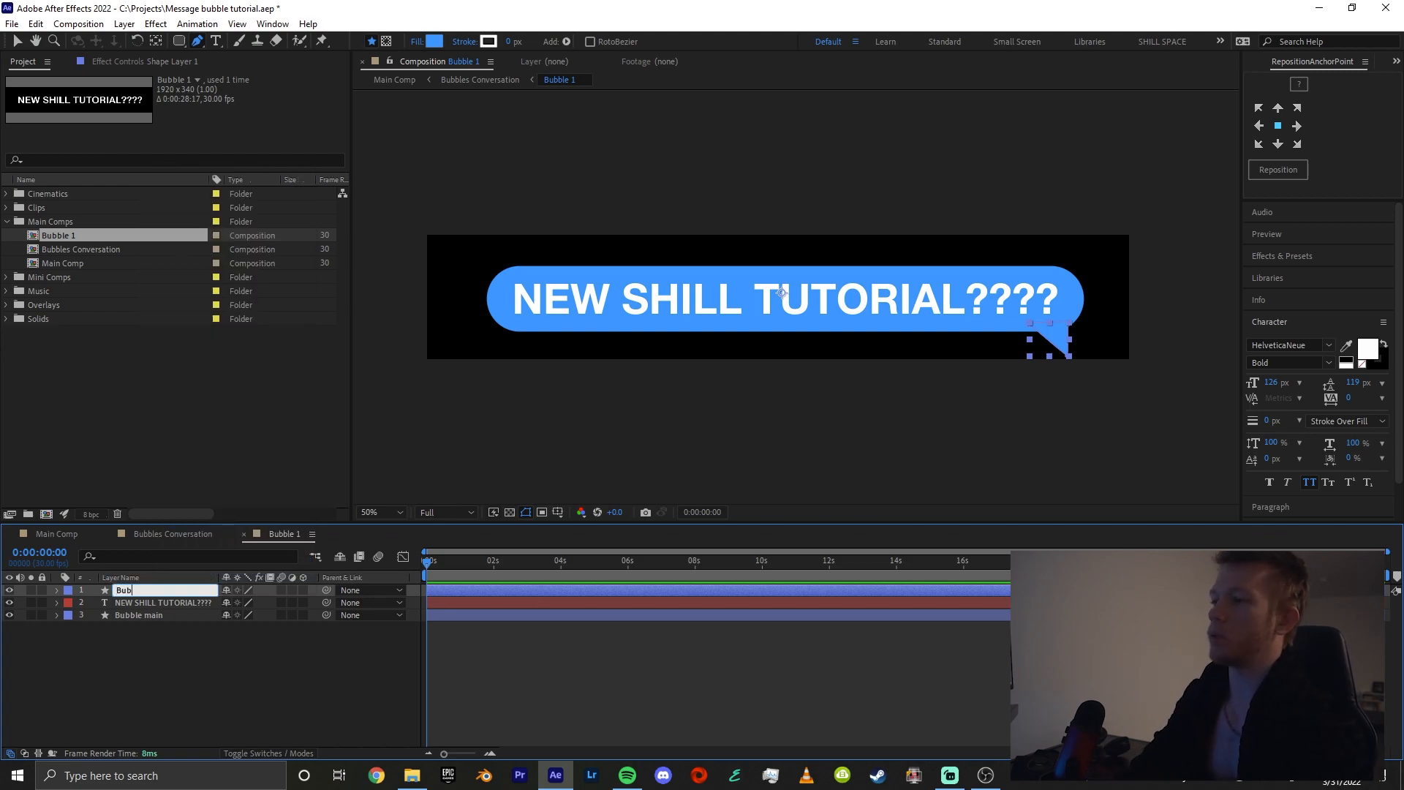
type("ble tail")
key("Return")
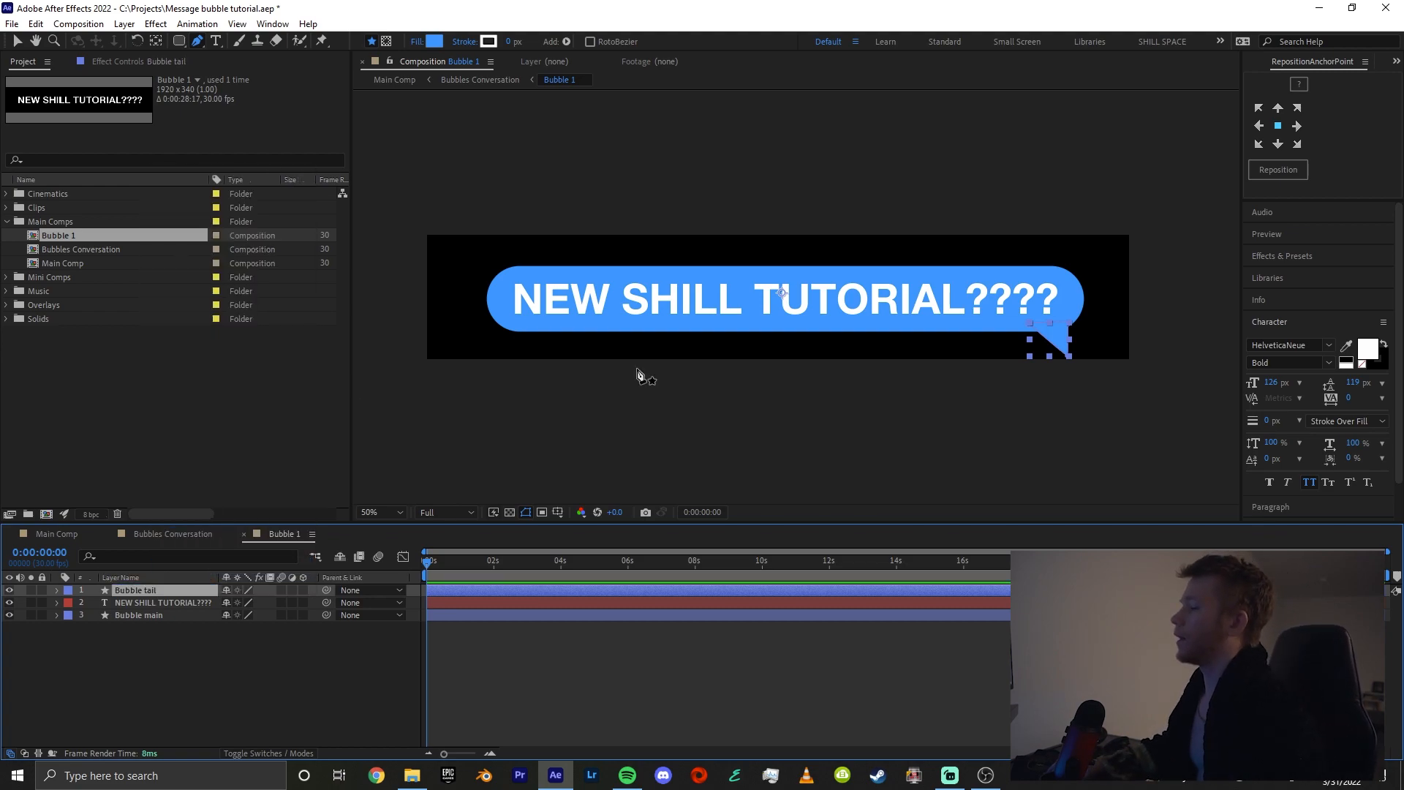
Increase the Bubble 1 composition's height to 420 px
left_click(280, 679)
key("ctrl+k")
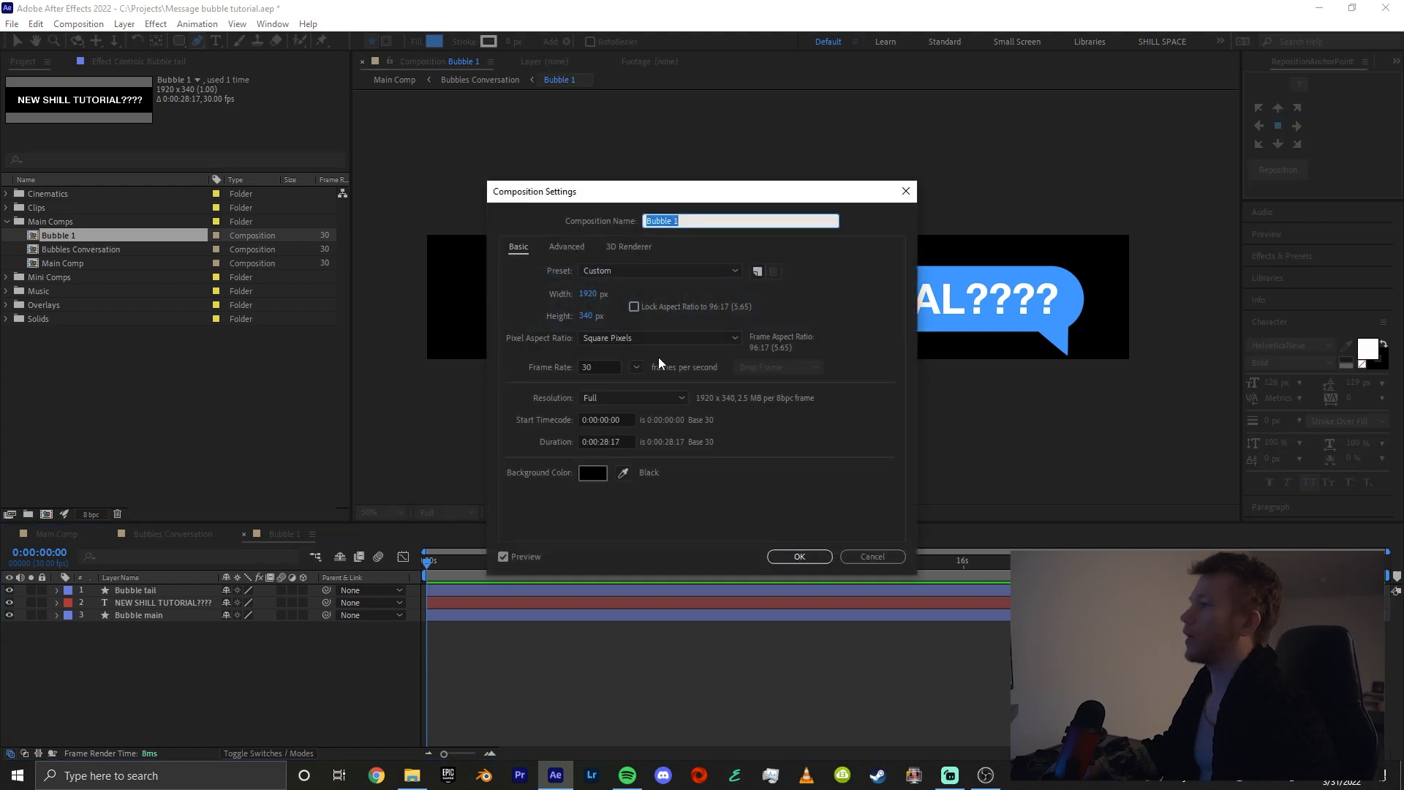
left_click_drag(599, 319, 650, 310)
left_click(799, 557)
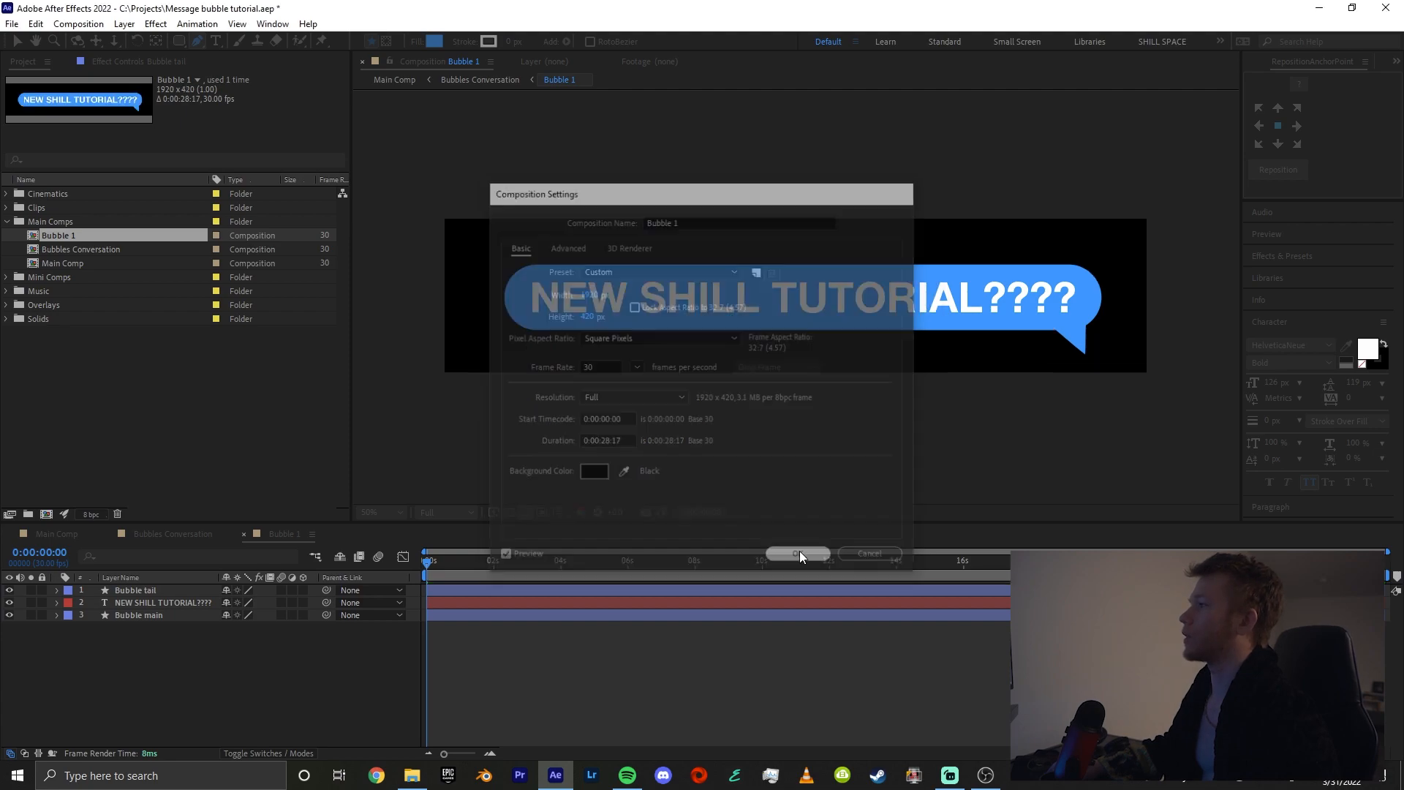
Move the Bubble tail, text and Bubble main layers together slightly upward in the composition
key("v")
left_click(168, 591)
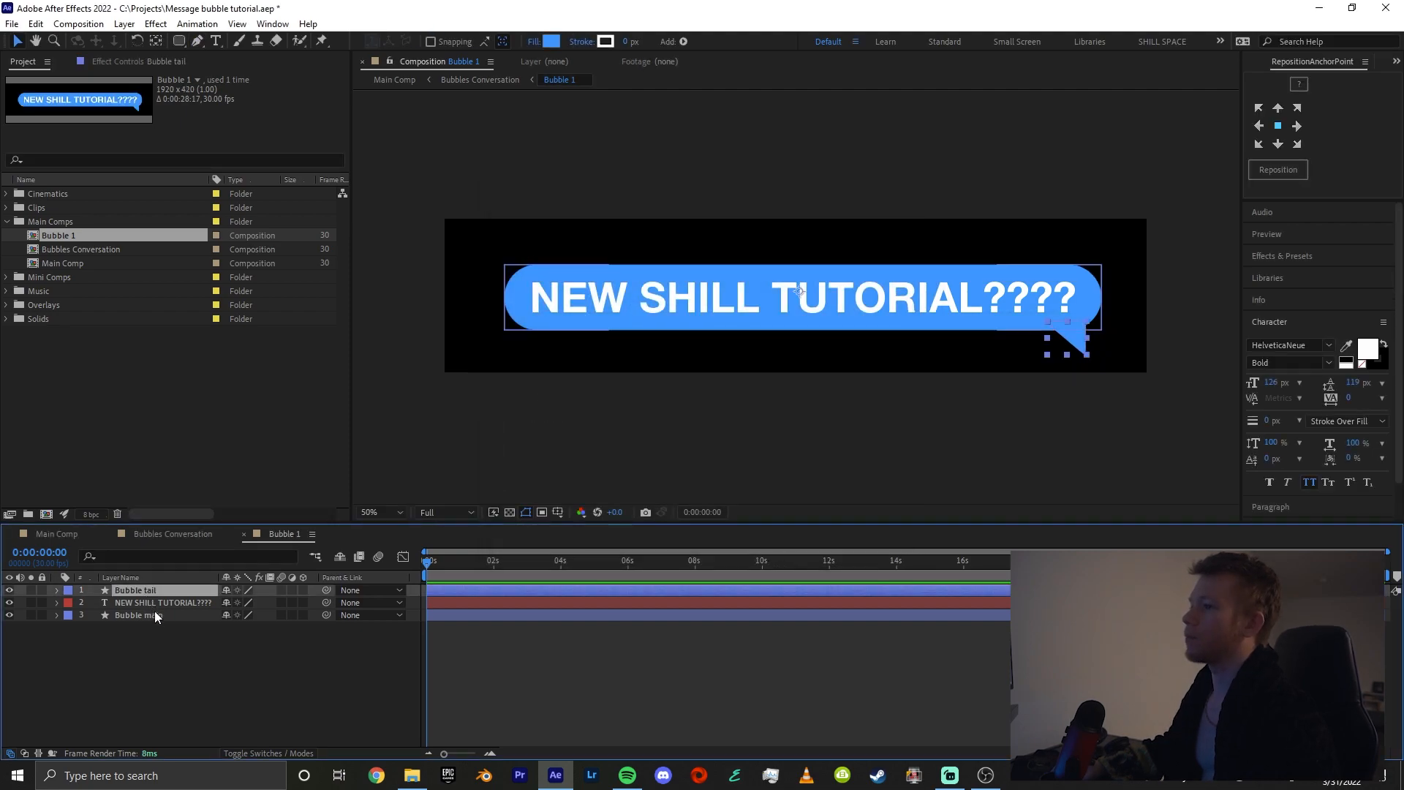
left_click(155, 612, "shift")
key("shift+Up")
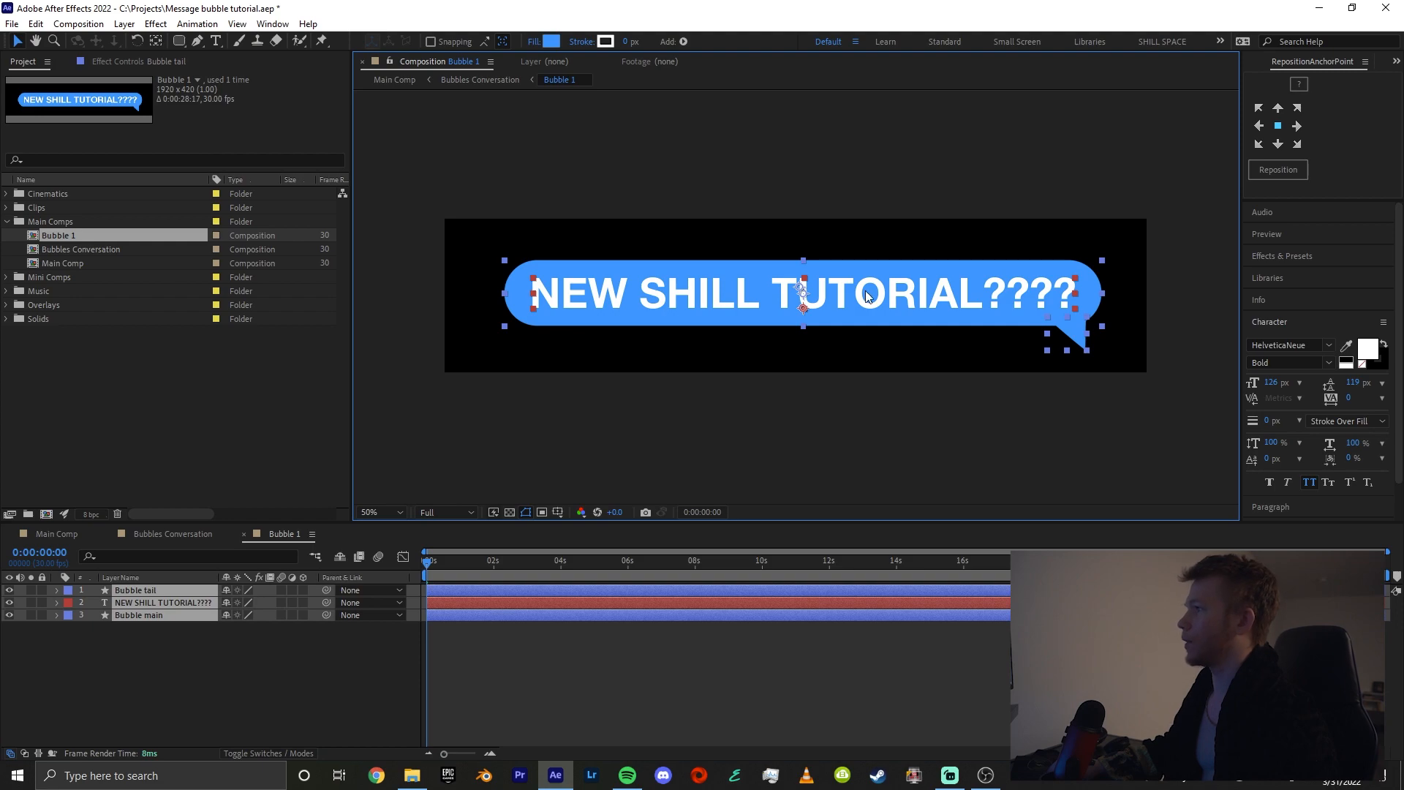
left_click(805, 638)
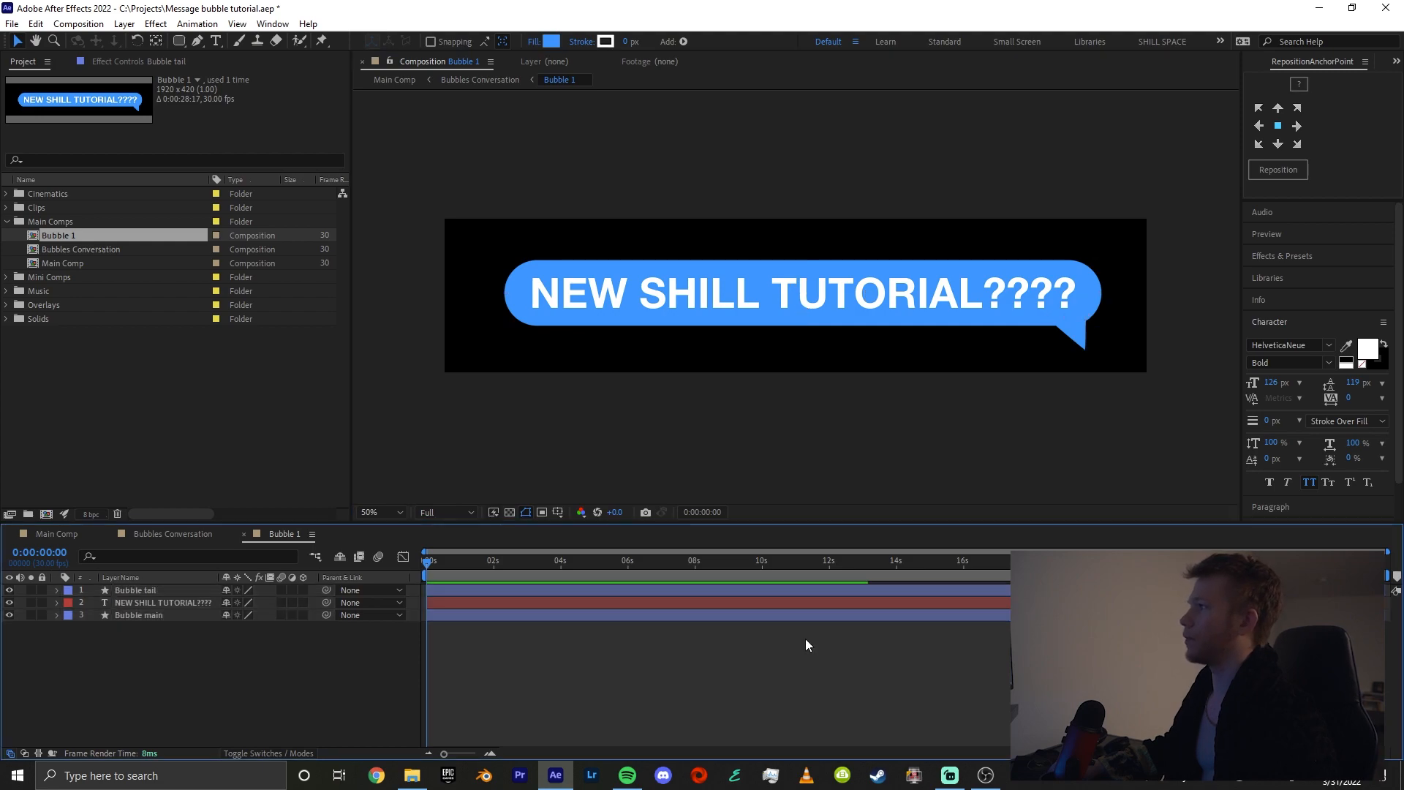
Extend the tip of the bubble tail slightly down and to the right with the Pen tool
left_click(1083, 337)
key("g")
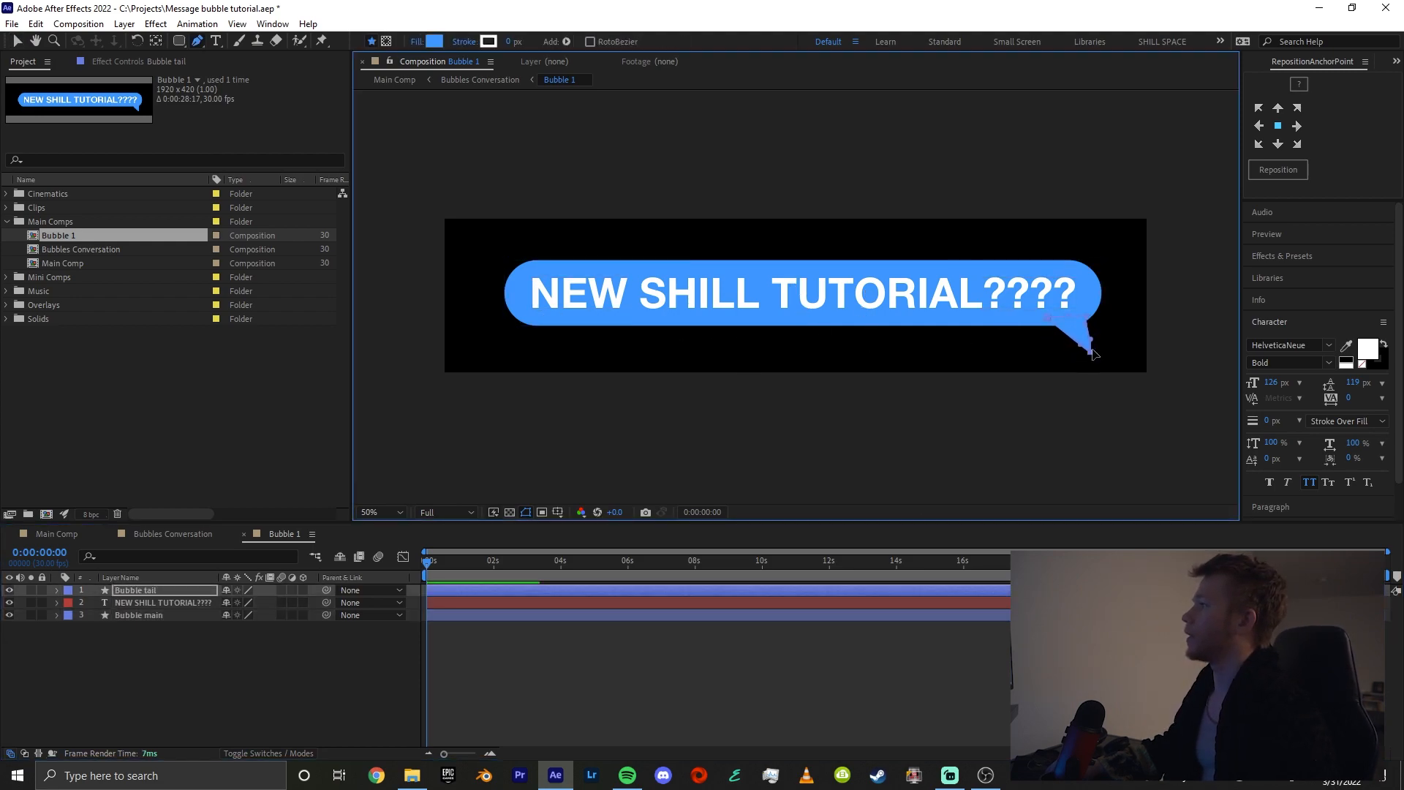
key("space")
left_click_drag(1100, 323, 510, 328)
scroll(1045, 329, "up", 1)
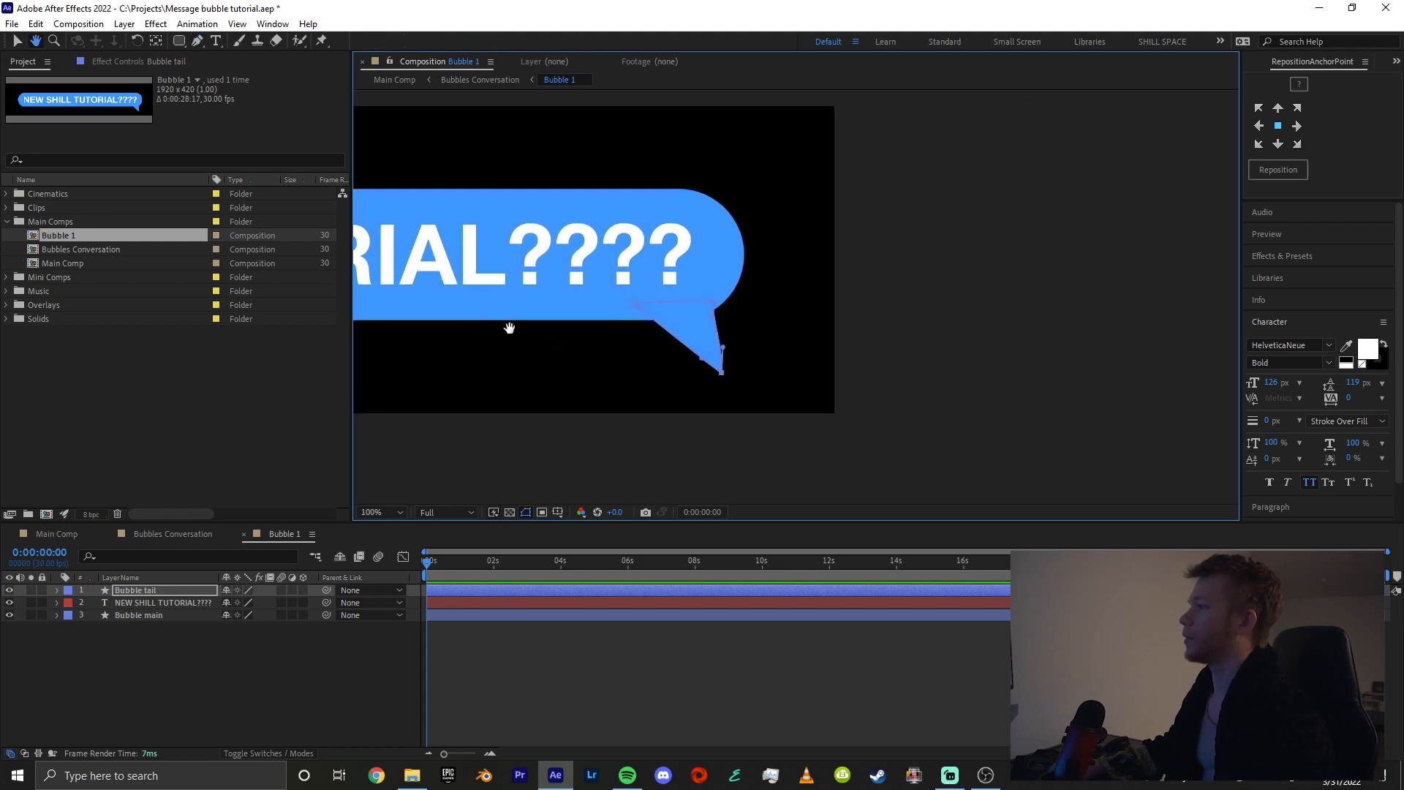
left_click(657, 641)
key("shift+slash")
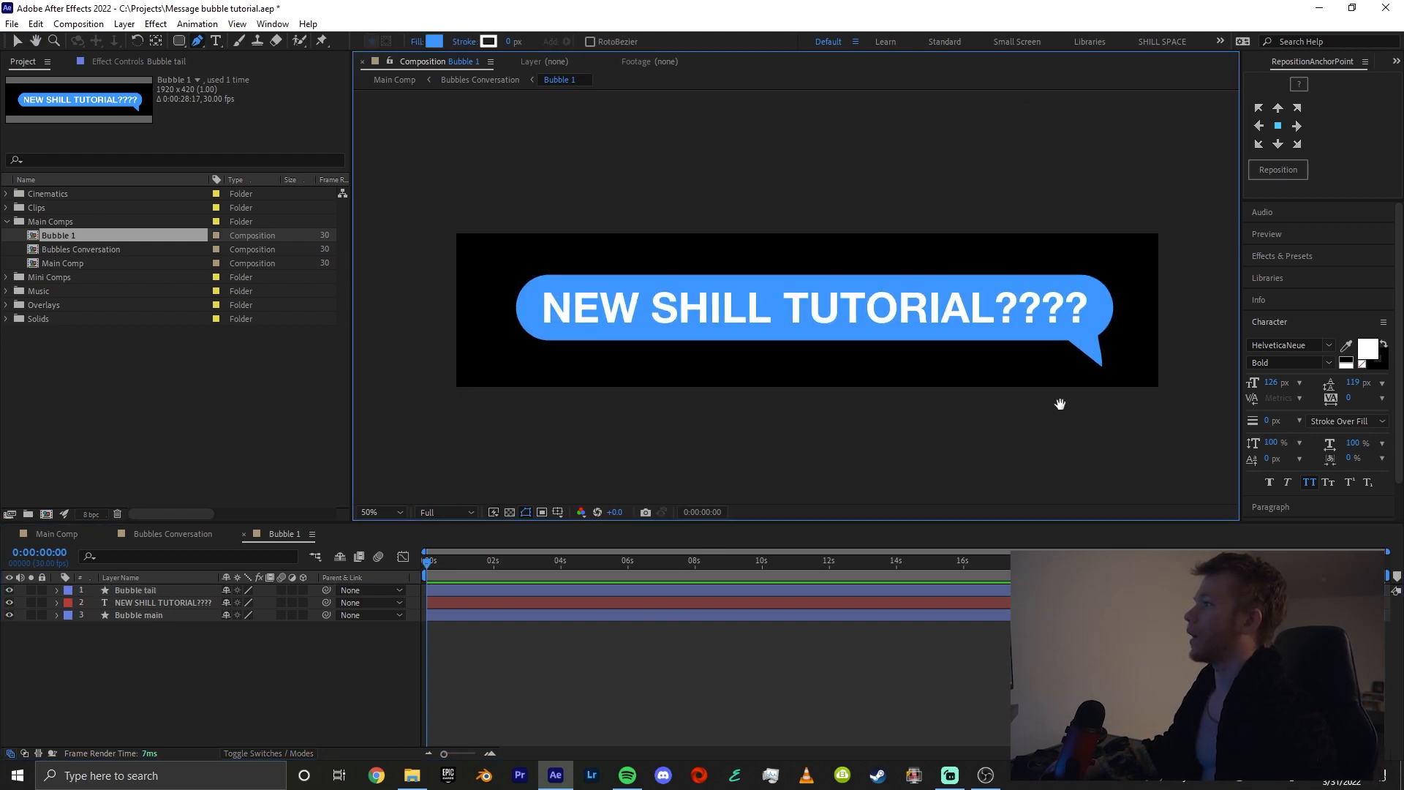
left_click_drag(1059, 403, 1008, 357)
left_click_drag(805, 339, 870, 375)
In the Bubbles Conversation composition, move the Bubble 1 layer up near the top of the white background
left_click(168, 535)
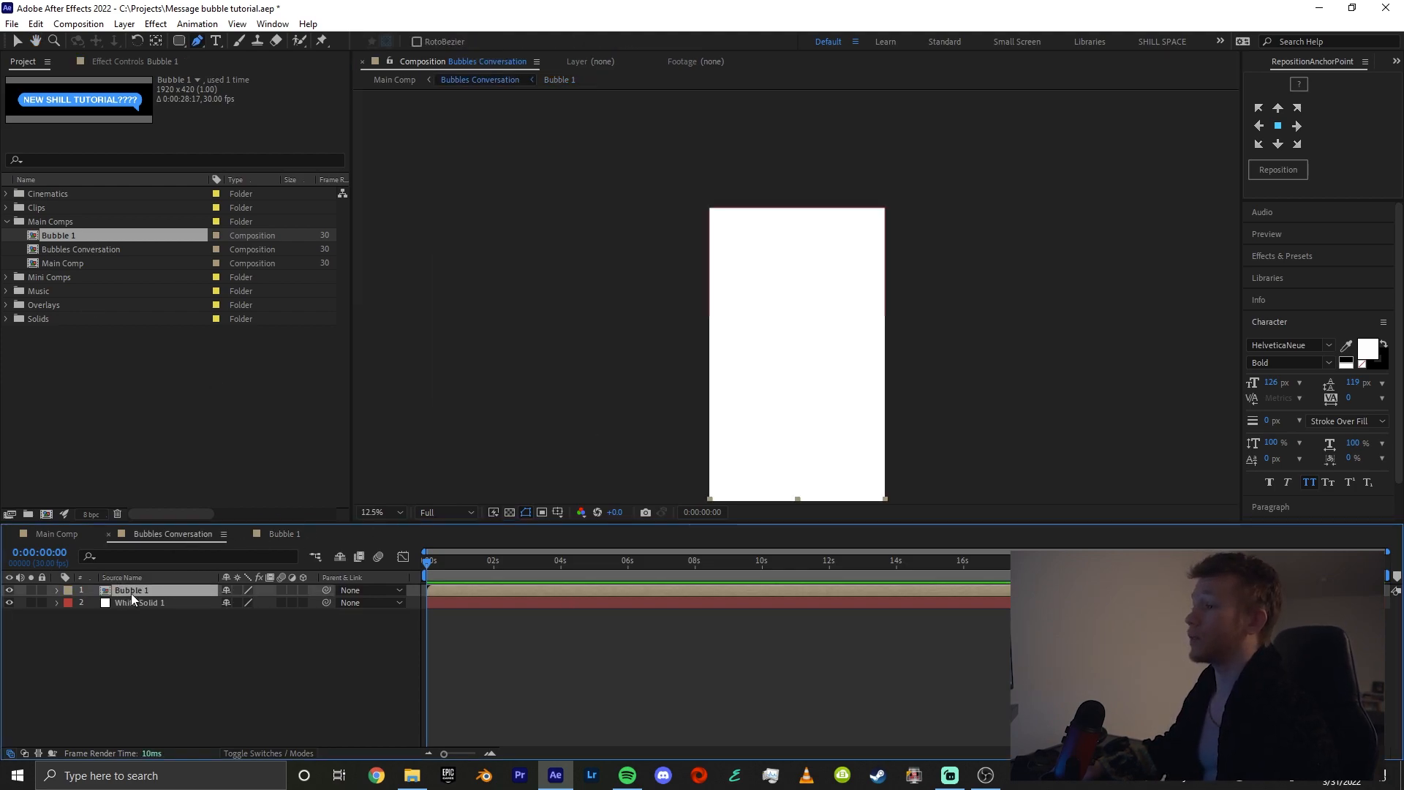
mouse_move(853, 444)
left_mouse_down()
mouse_move(831, 430)
mouse_move(849, 276)
left_mouse_up()
mouse_move(827, 387)
left_mouse_down()
mouse_move(818, 347)
mouse_move(817, 386)
mouse_move(796, 414)
mouse_move(800, 257)
left_mouse_up()
scroll(819, 347, "down", 1)
key("v")
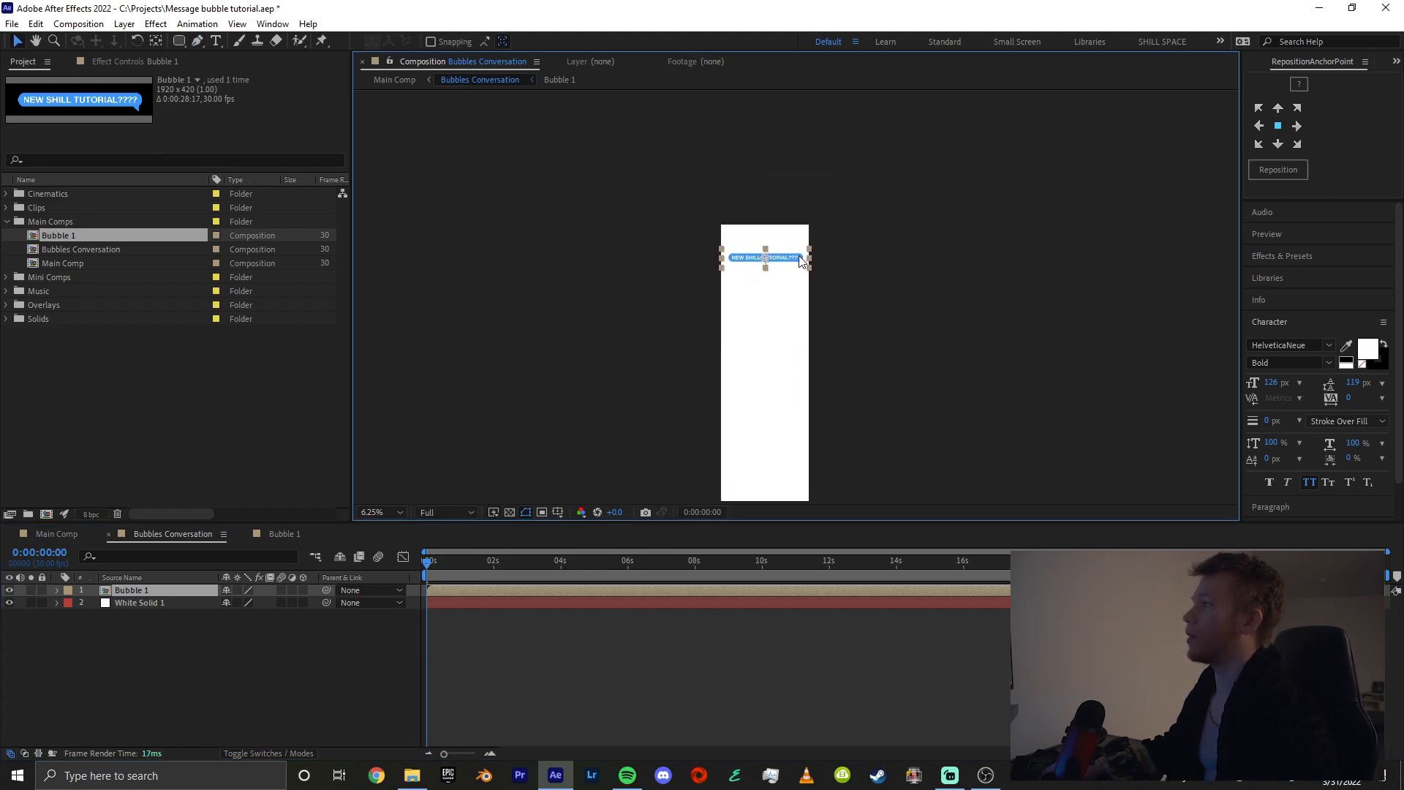
scroll(786, 250, "up", 4)
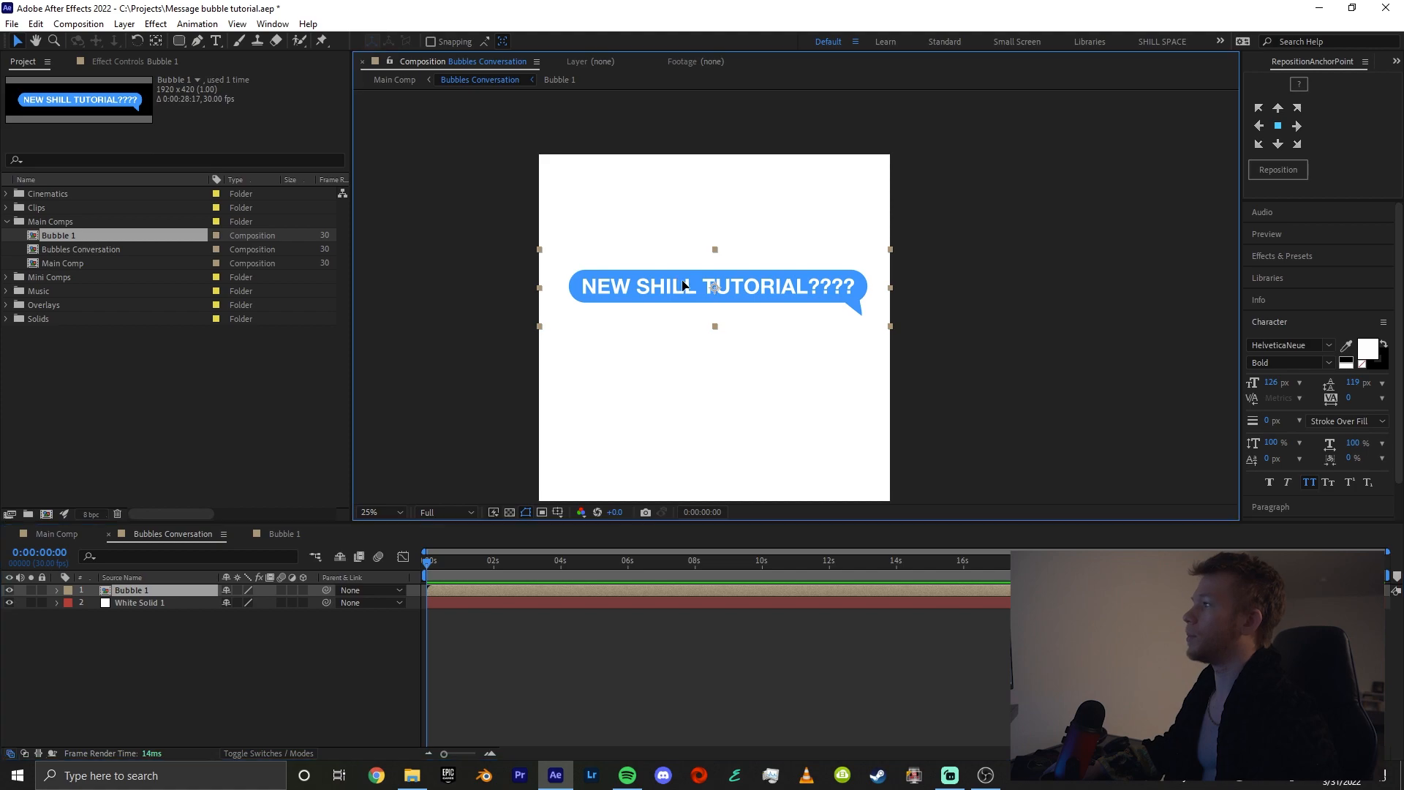
left_click_drag(677, 282, 707, 273)
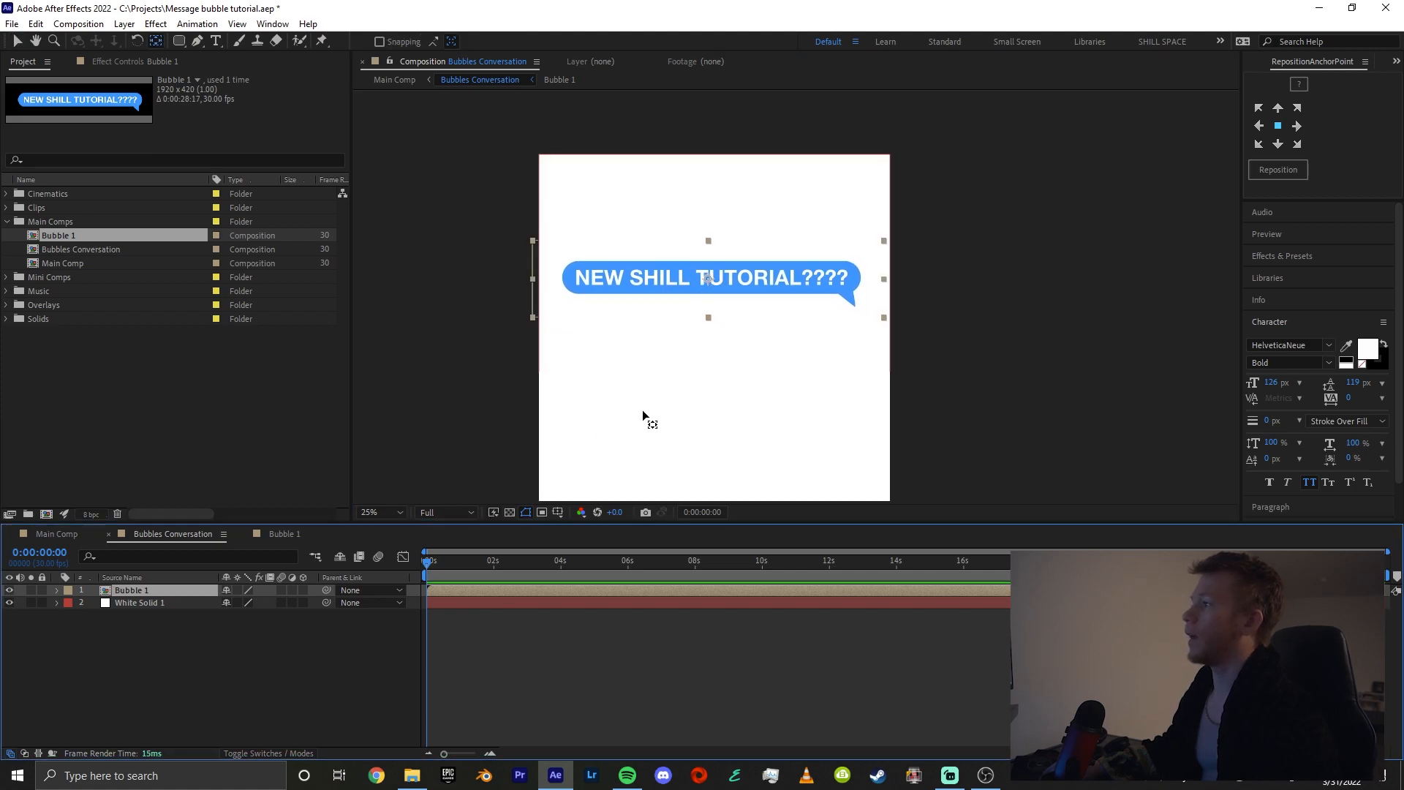
Move the Bubble 1 layer's anchor point to the tip of the bubble's tail
left_click(715, 279)
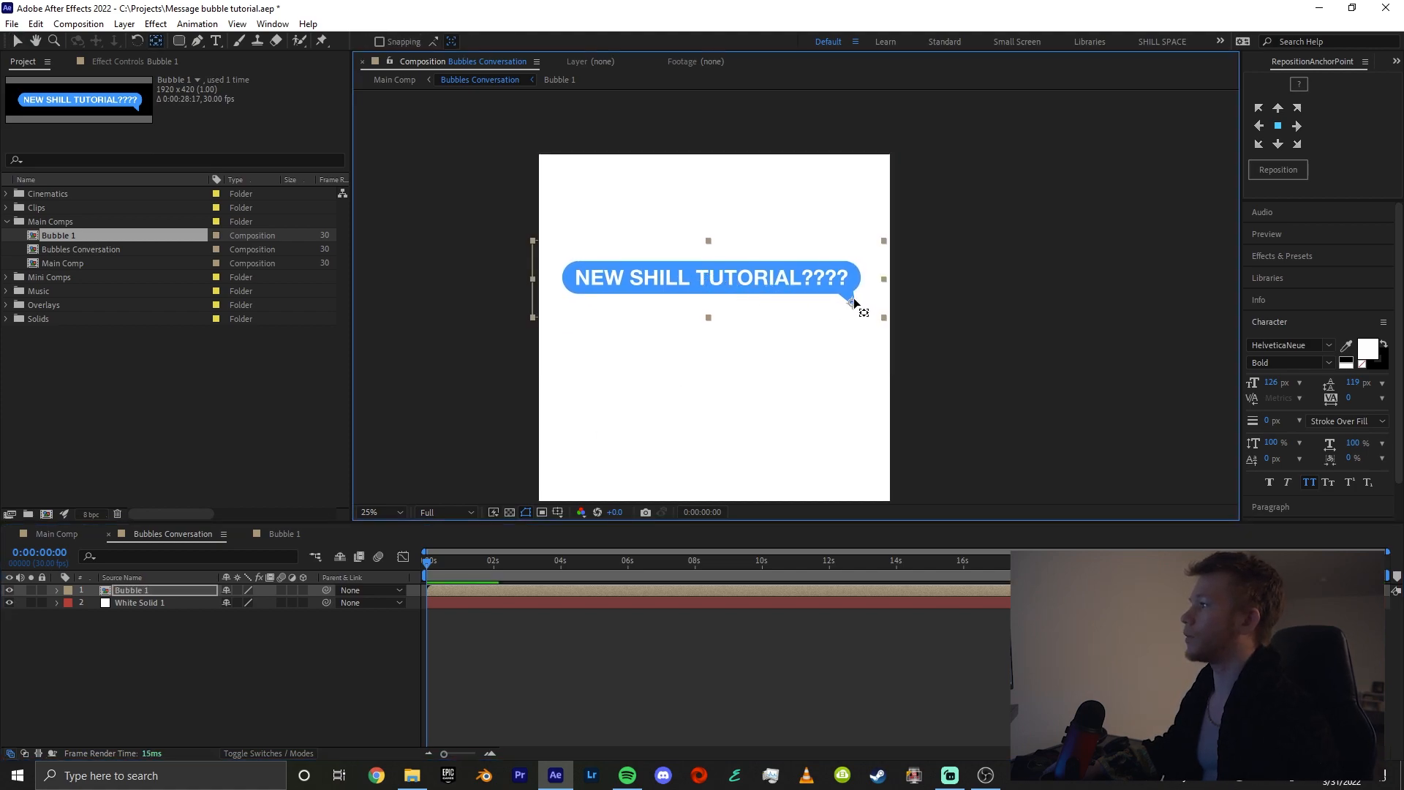
scroll(854, 302, "up", 2)
left_click_drag(877, 313, 625, 335)
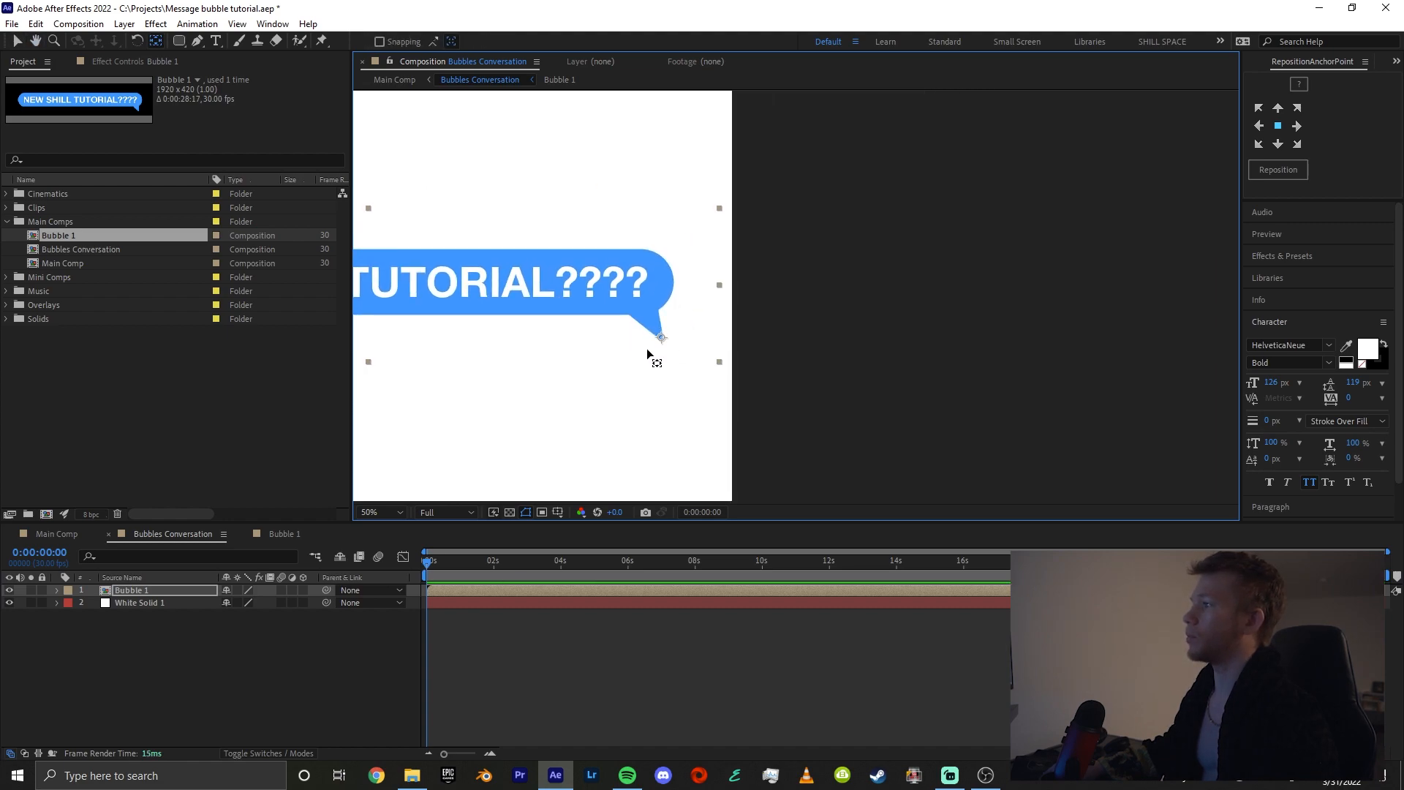
key("g")
left_click_drag(585, 356, 607, 360)
key("ctrl+z")
scroll(743, 376, "down", 2)
key("v")
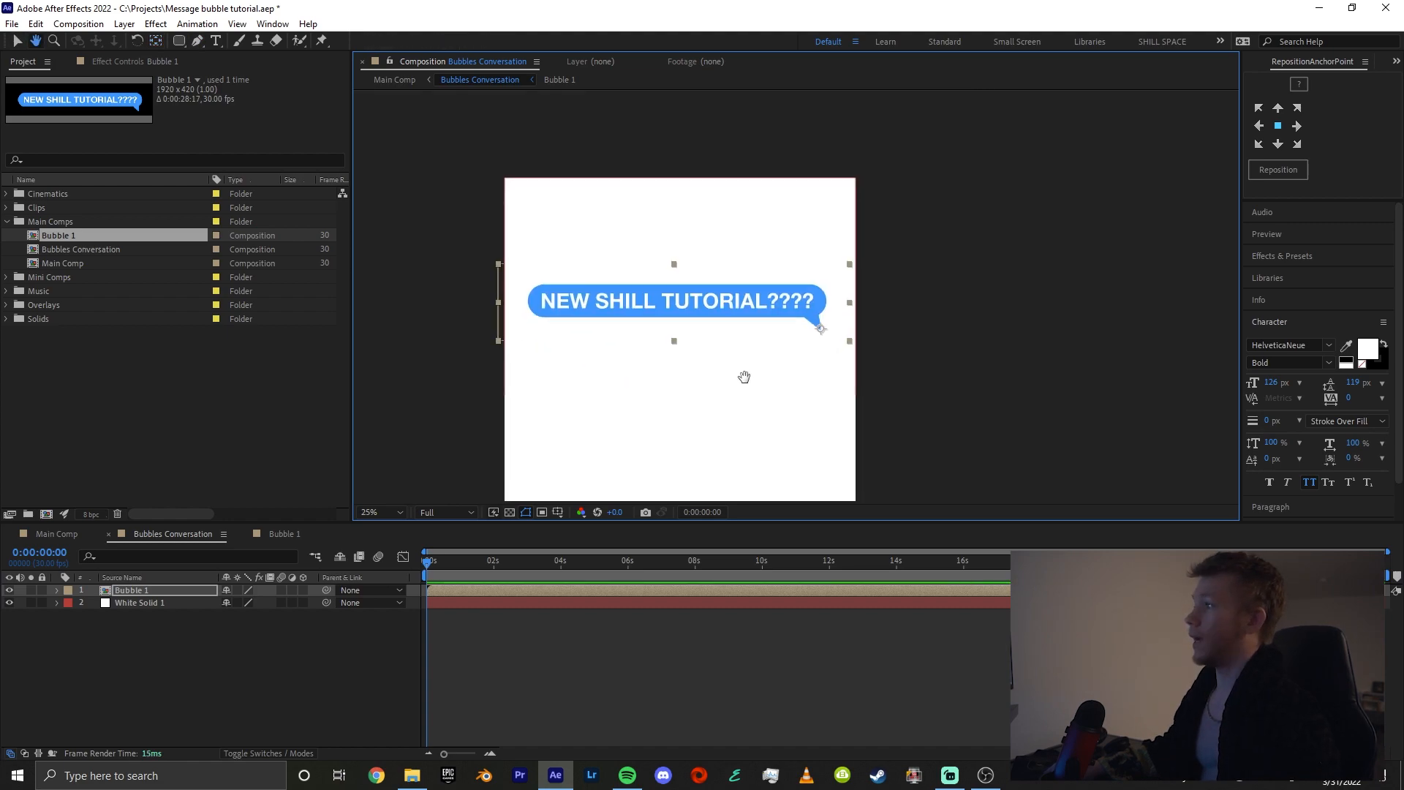
Reveal Bubble 1's Scale property, try scaling the layer from the tail-tip anchor, and undo the scaling
key("s")
mouse_move(244, 603)
left_mouse_down()
mouse_move(196, 605)
mouse_move(230, 607)
left_mouse_up()
key("ctrl+z")
Move Bubble 1's anchor point to the bubble's center, try scaling the layer to 67%, and undo the scaling
key("y")
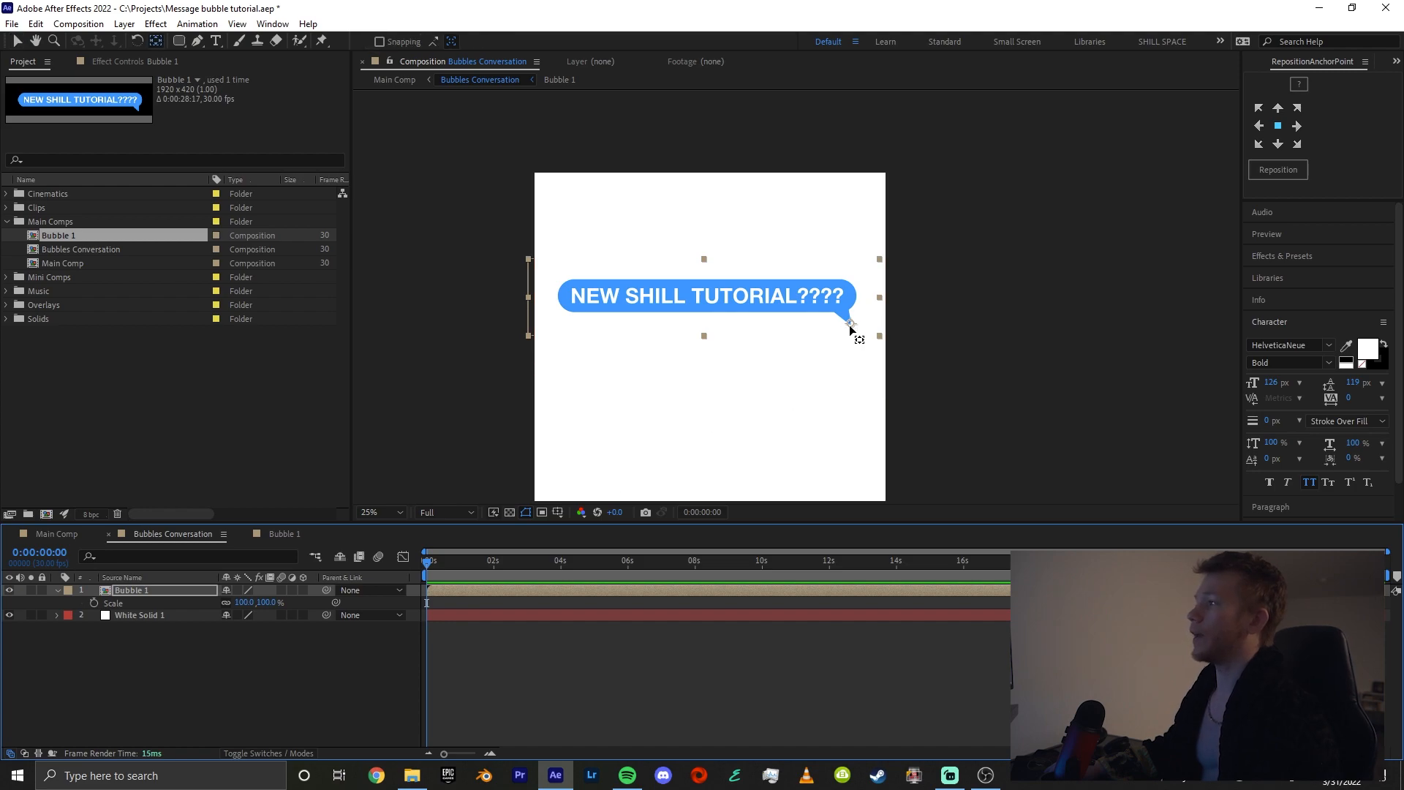
left_click_drag(850, 323, 698, 310)
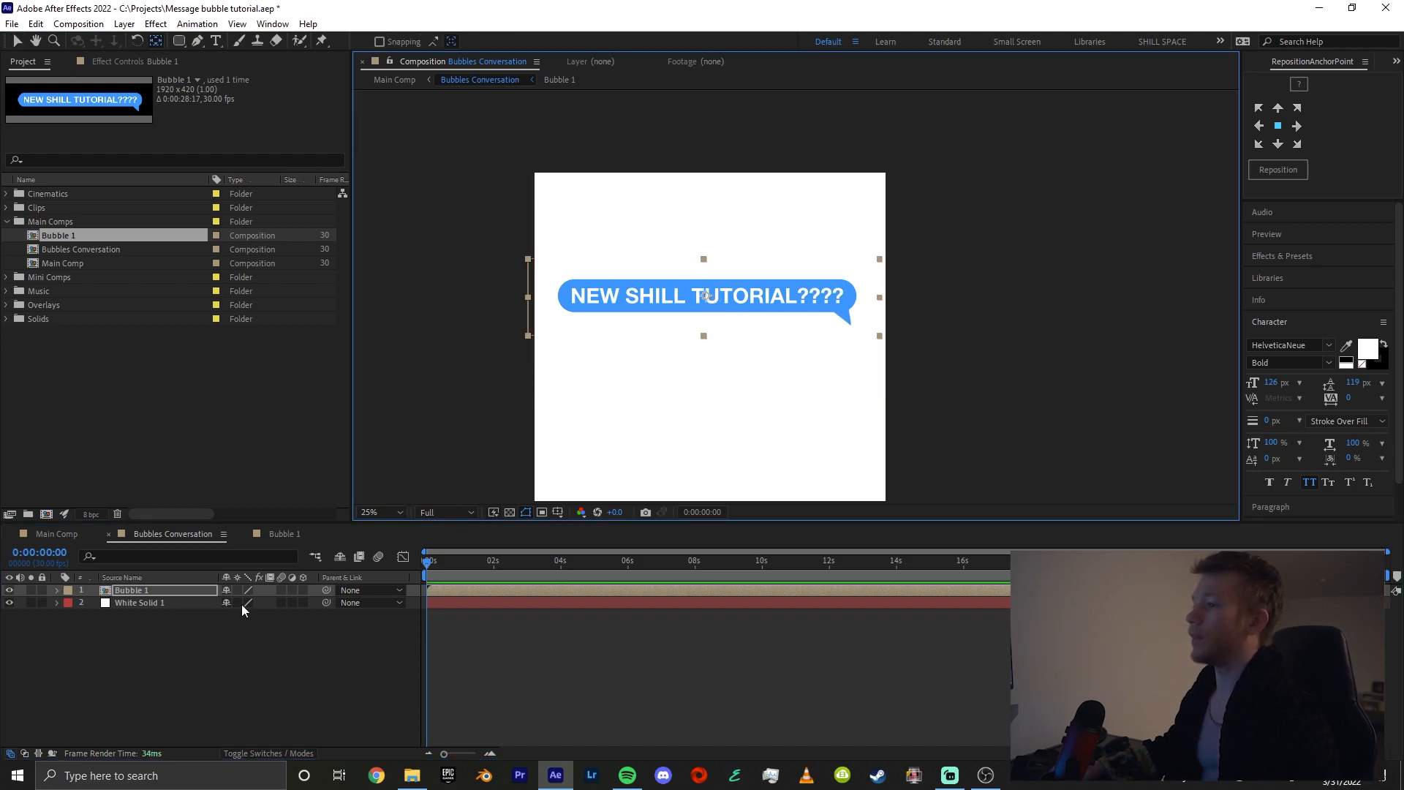
mouse_move(243, 602)
left_mouse_down()
mouse_move(213, 601)
mouse_move(234, 597)
left_mouse_up()
key("ctrl+z")
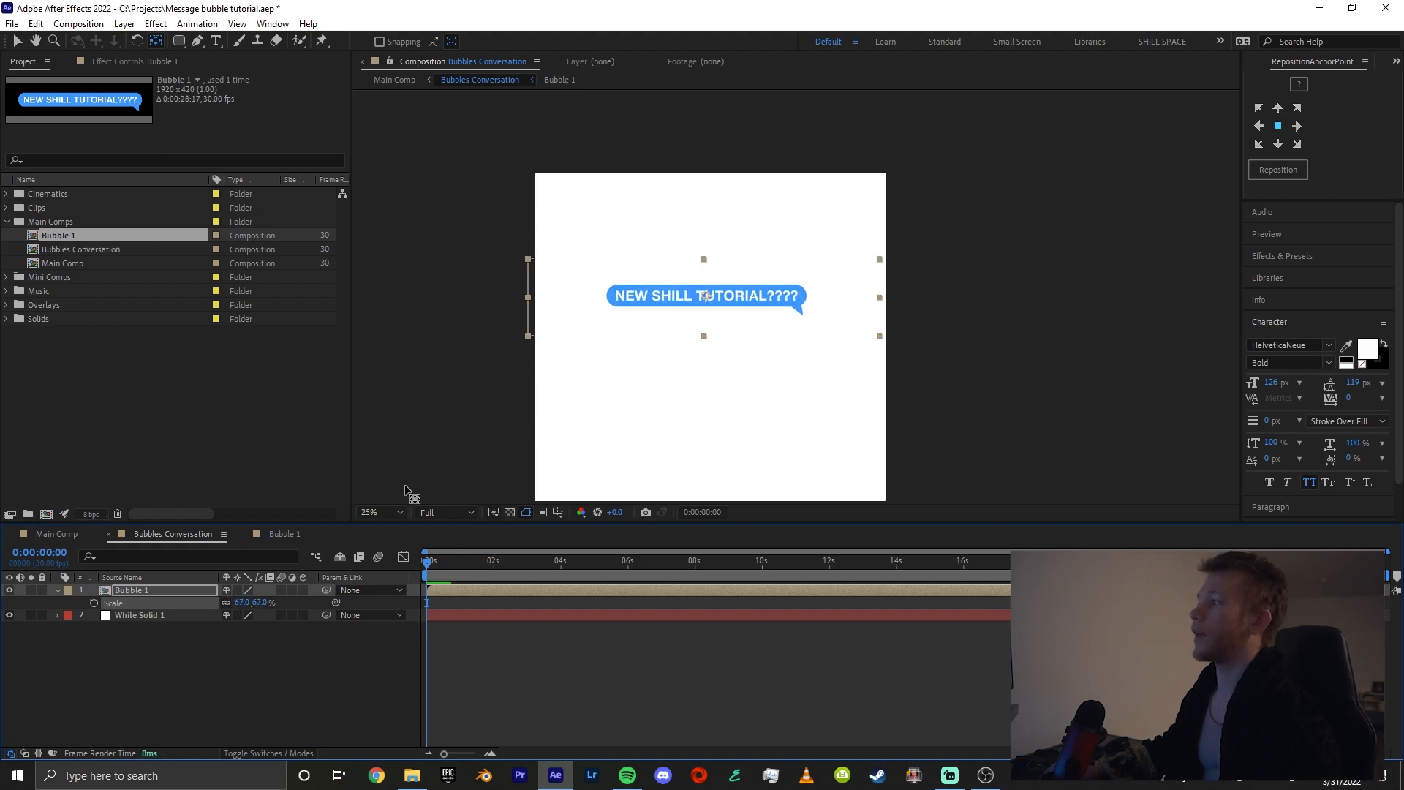
Return Bubble 1's anchor point to the tail tip, try scaling the layer to 116%, and undo the scaling
left_click_drag(712, 299, 854, 327)
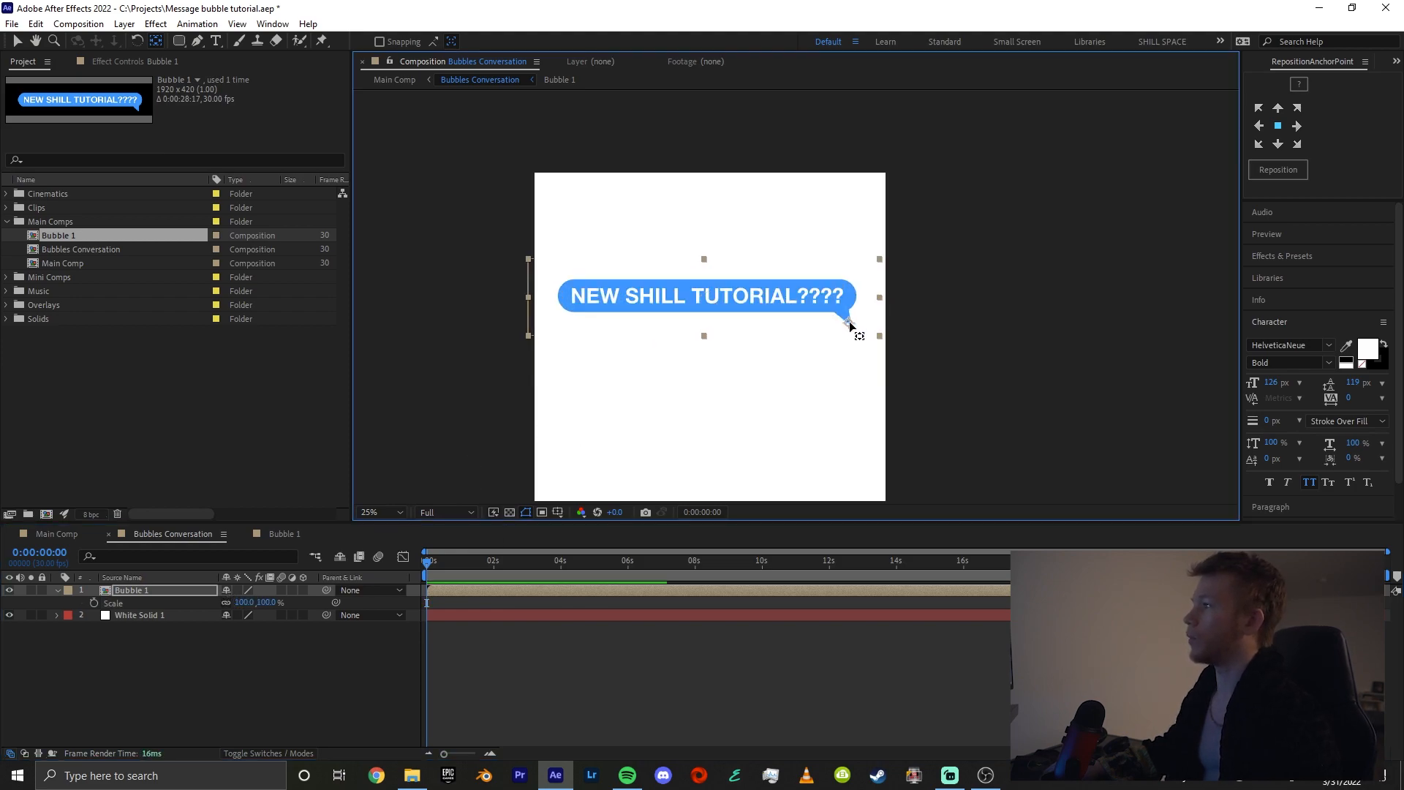
mouse_move(267, 605)
left_mouse_down()
mouse_move(219, 602)
mouse_move(272, 592)
left_mouse_up()
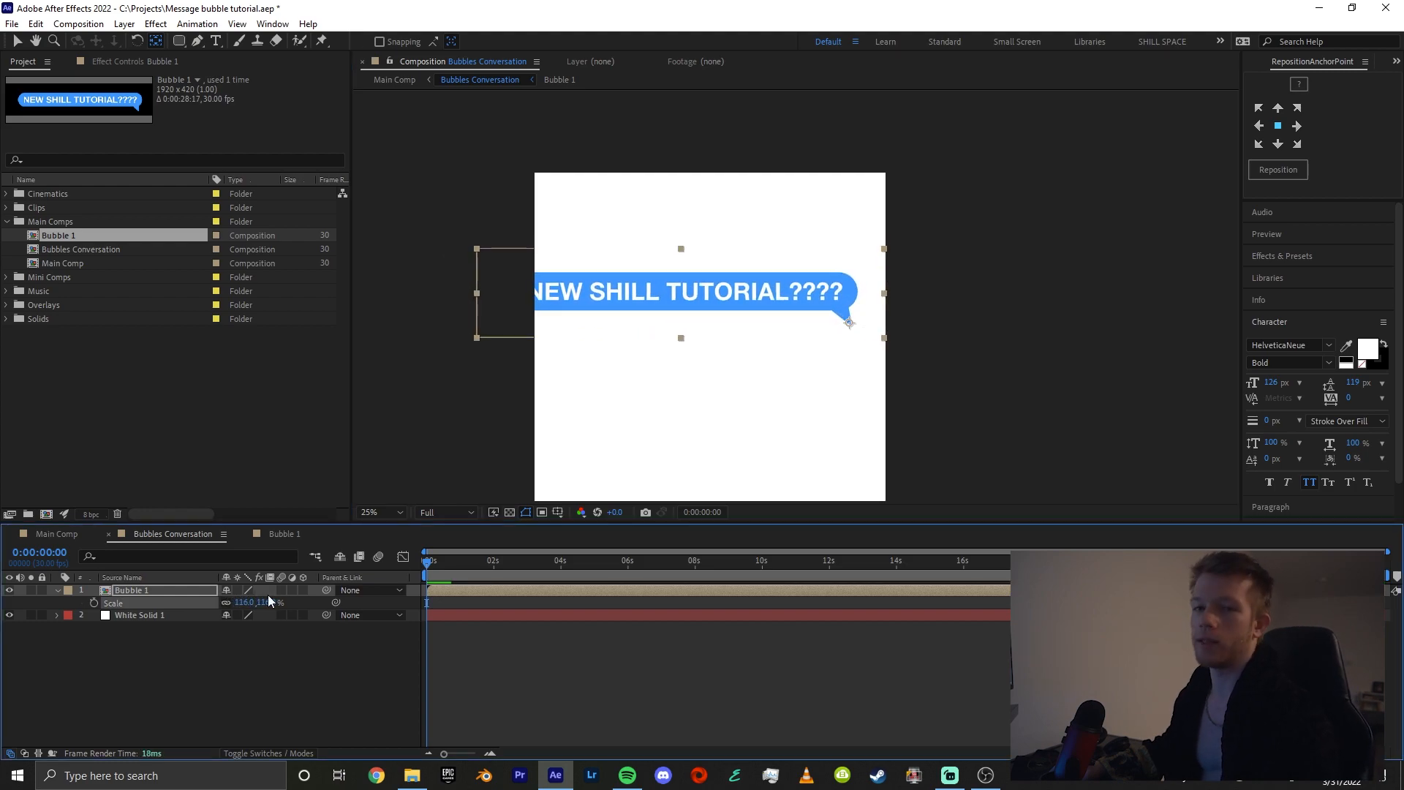
key("ctrl+z")
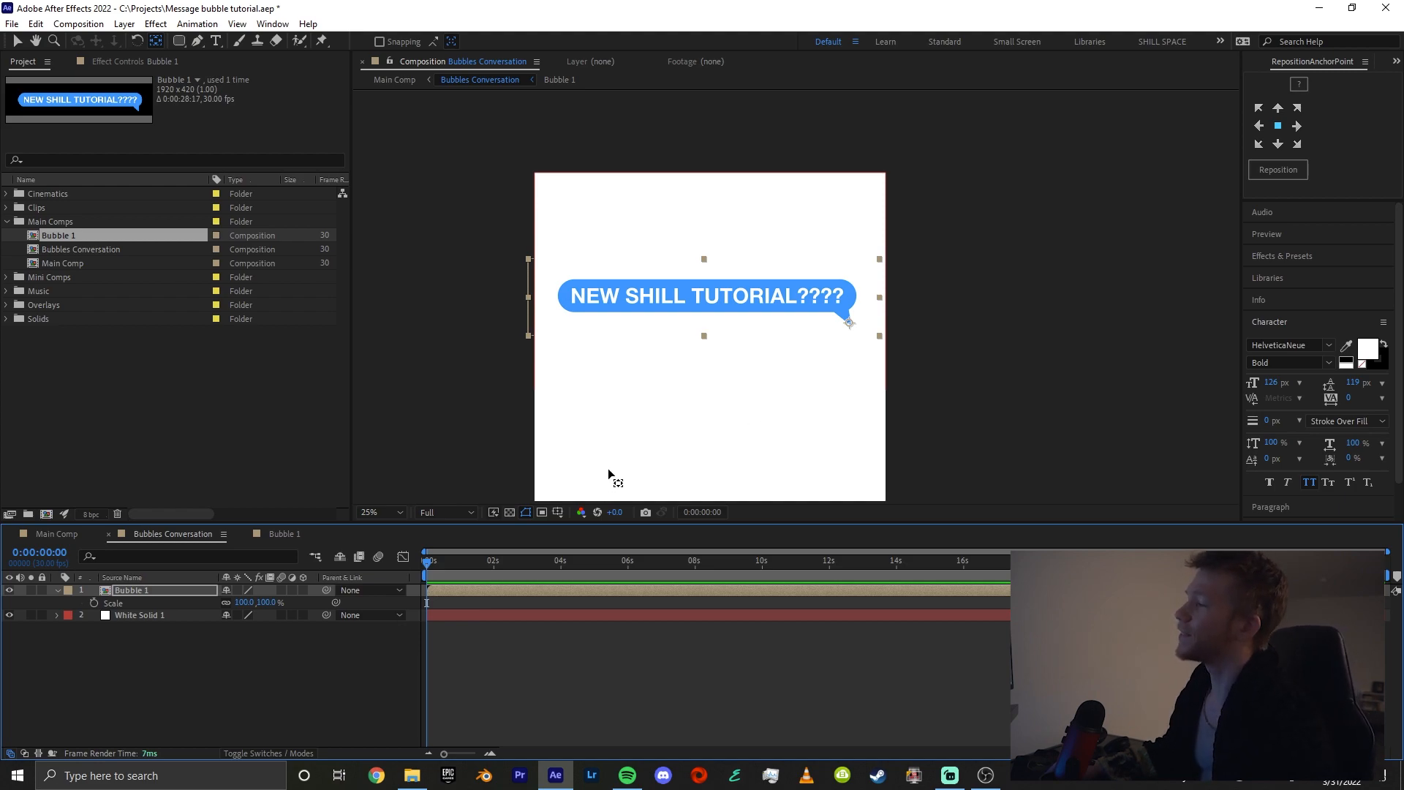
left_click_drag(755, 423, 762, 311)
scroll(762, 311, "down", 1)
left_click_drag(804, 422, 768, 241)
left_click_drag(791, 478, 815, 514)
left_click_drag(815, 193, 789, 292)
left_click(368, 668)
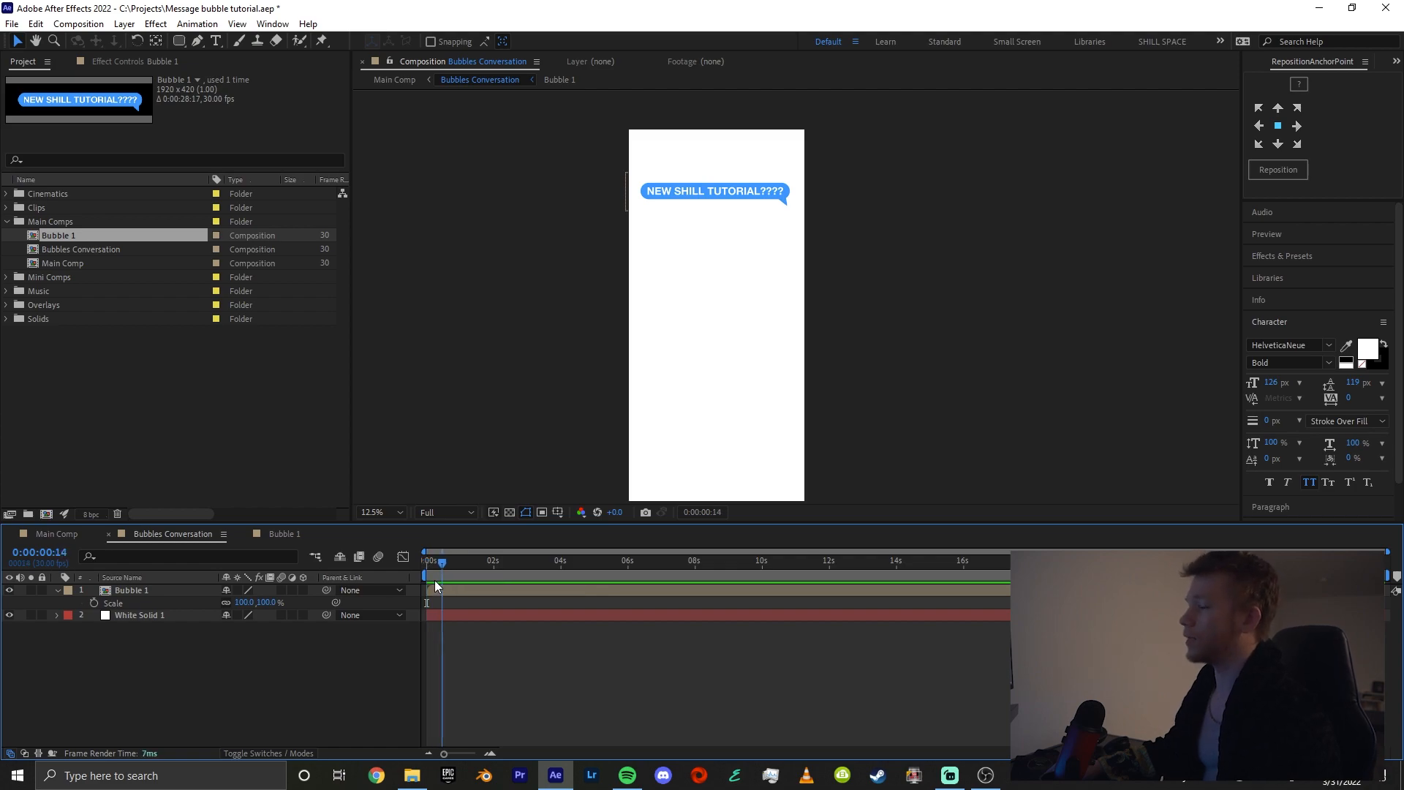
In Main Comp, move the Bubbles Conversation layer down until its top edge meets the top edge of the frame
left_click(55, 534)
scroll(815, 251, "down", 1)
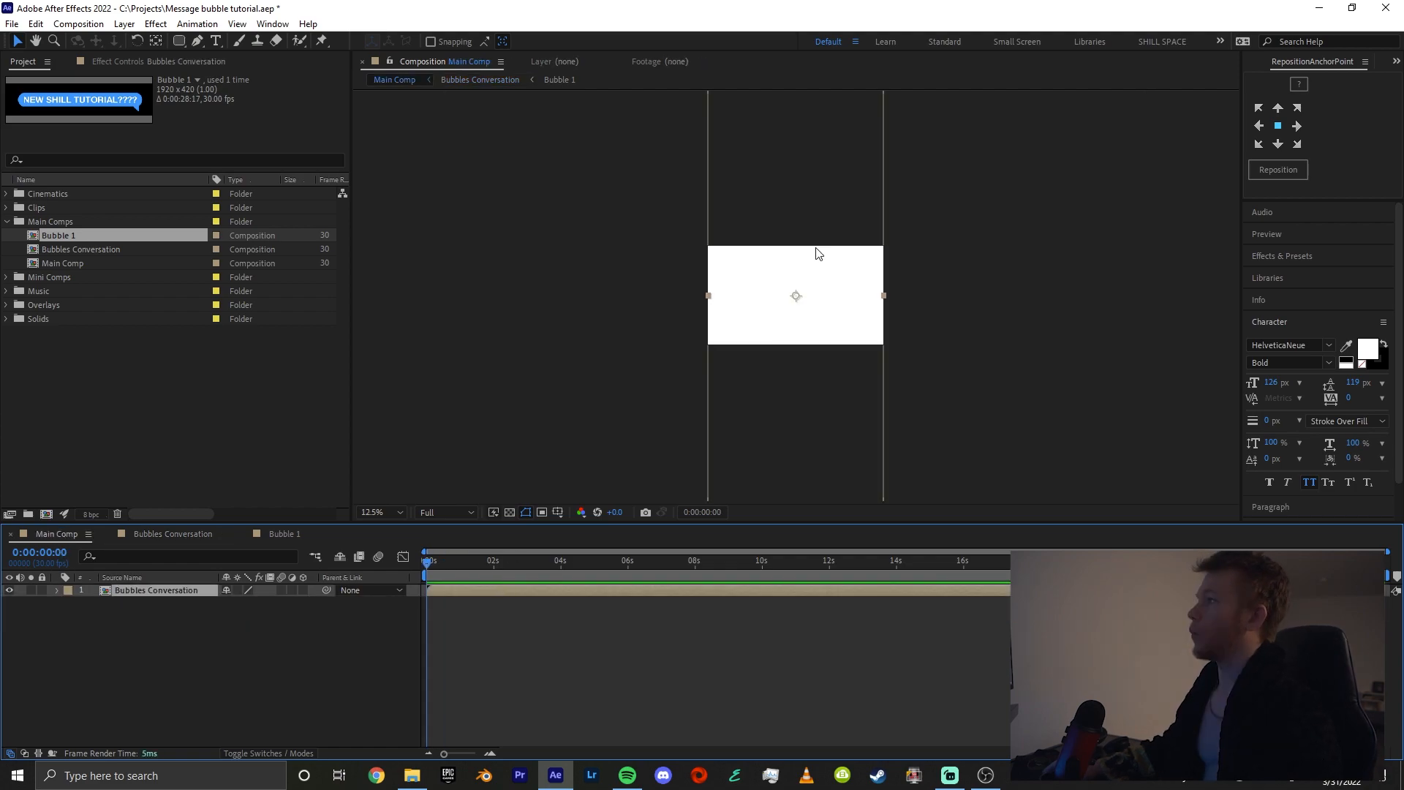
left_click_drag(830, 217, 828, 347)
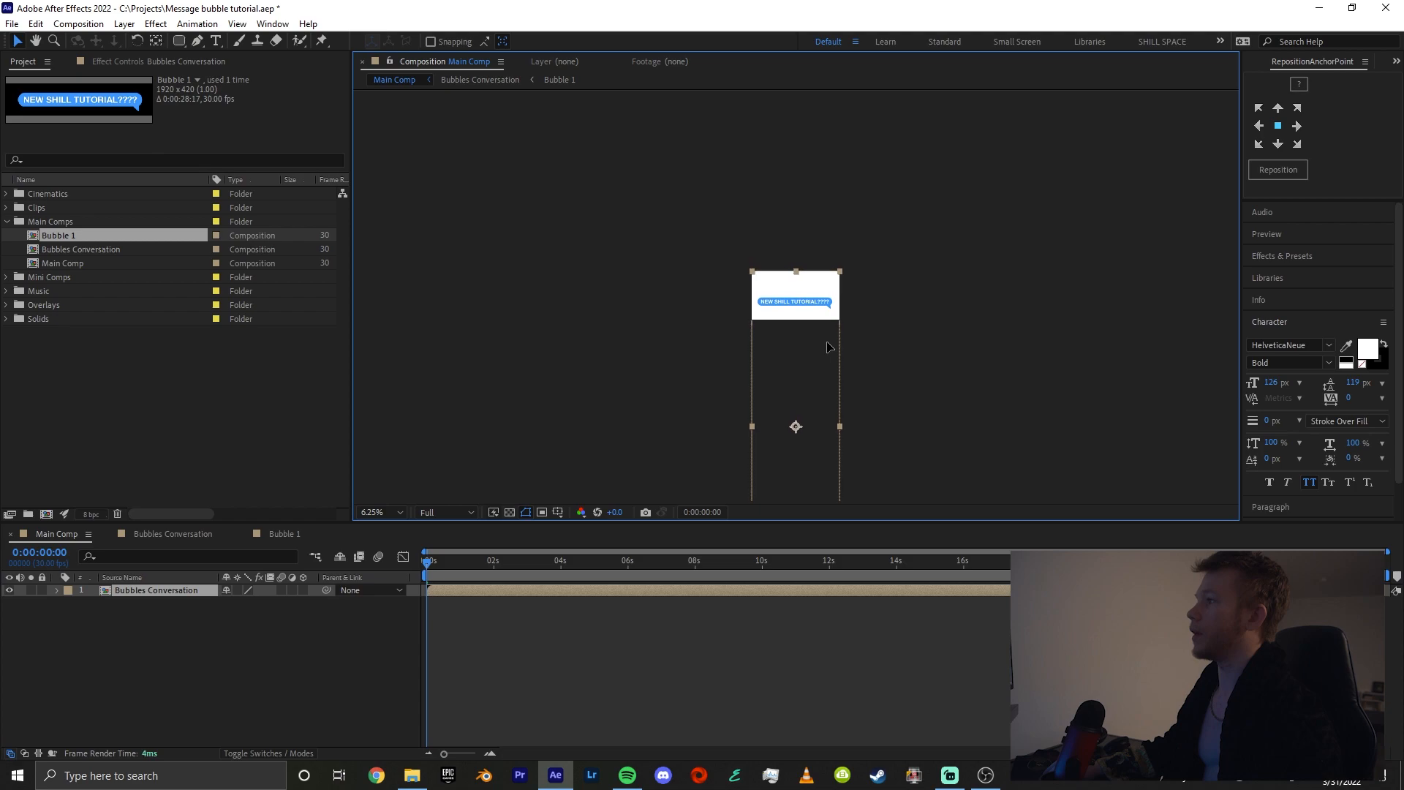
key("period")
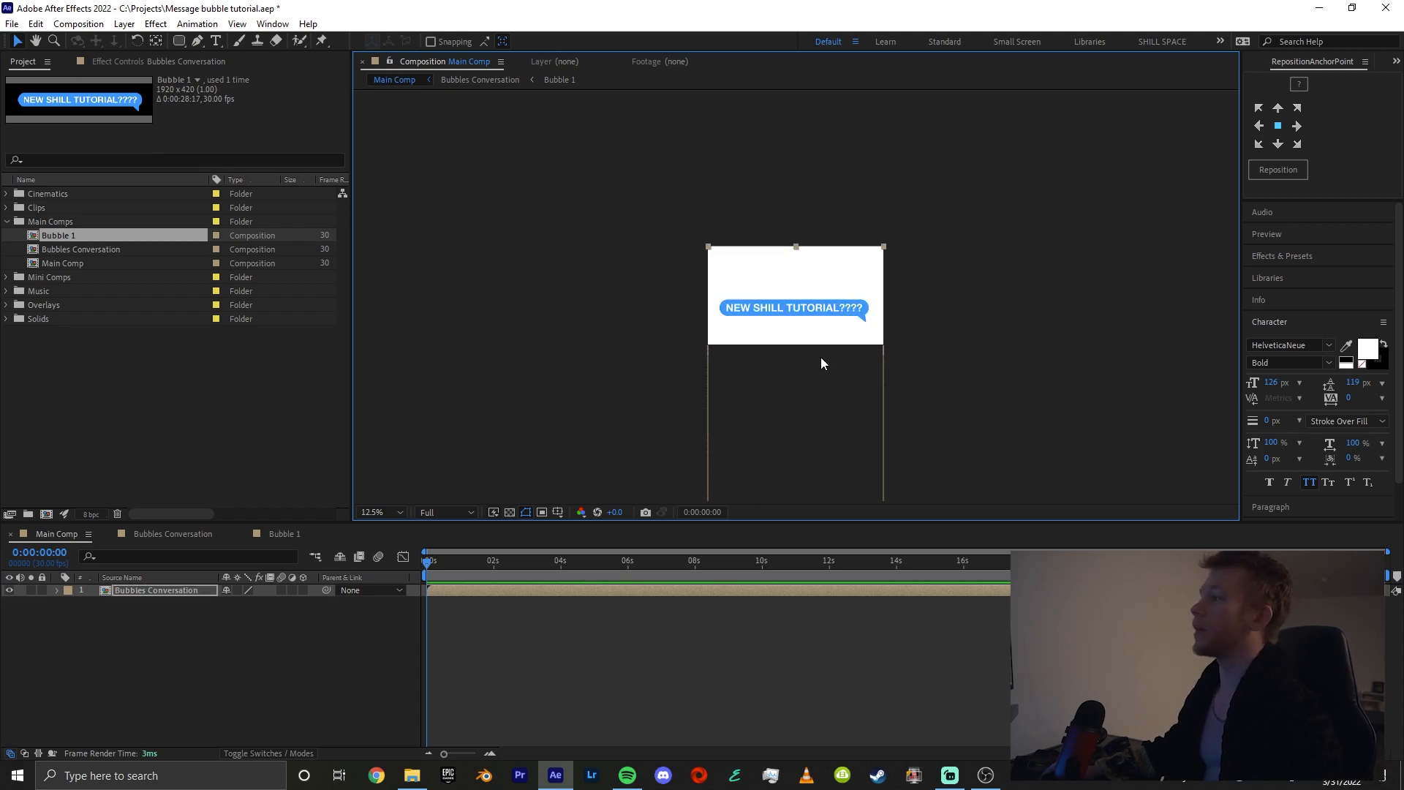
key("h")
left_click_drag(830, 339, 799, 346)
key("period")
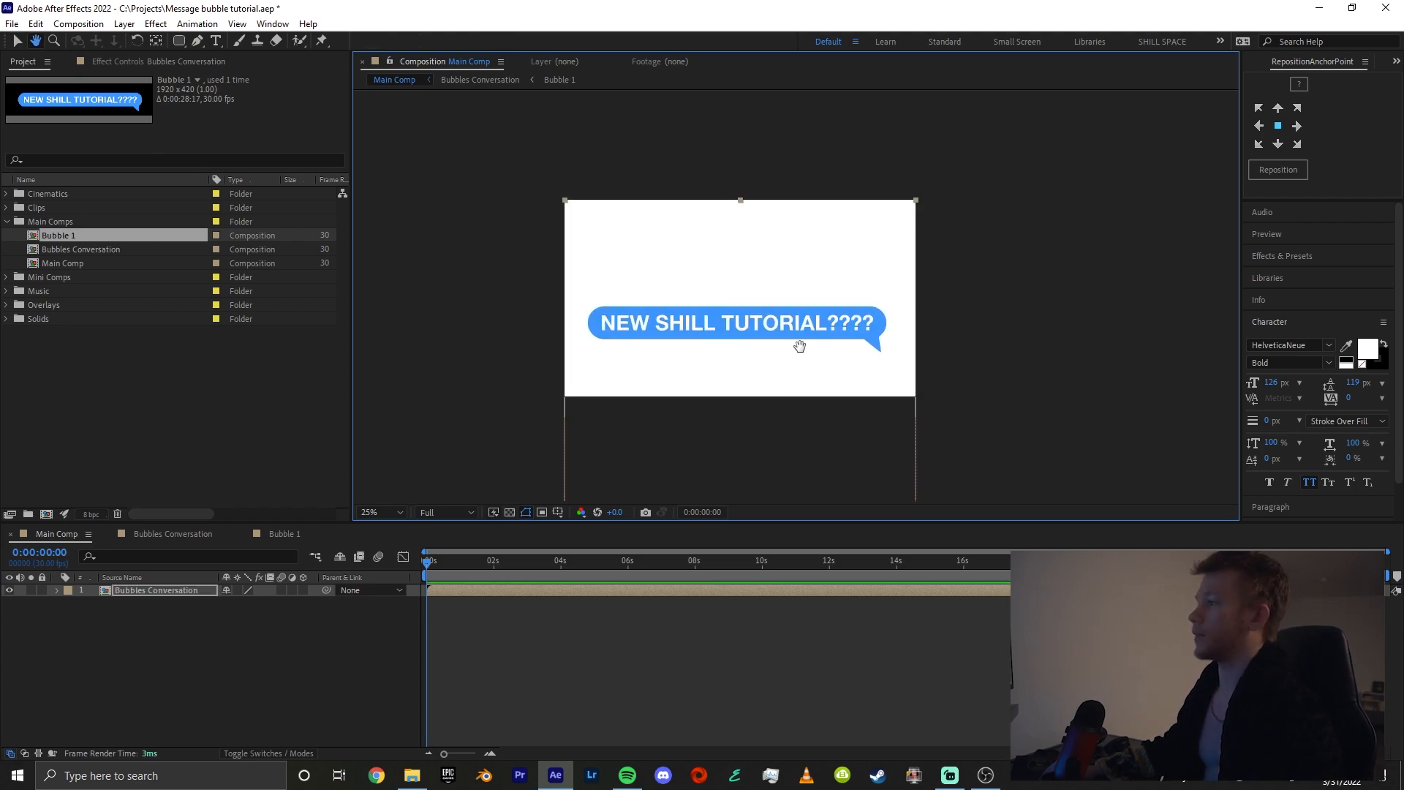
key("v")
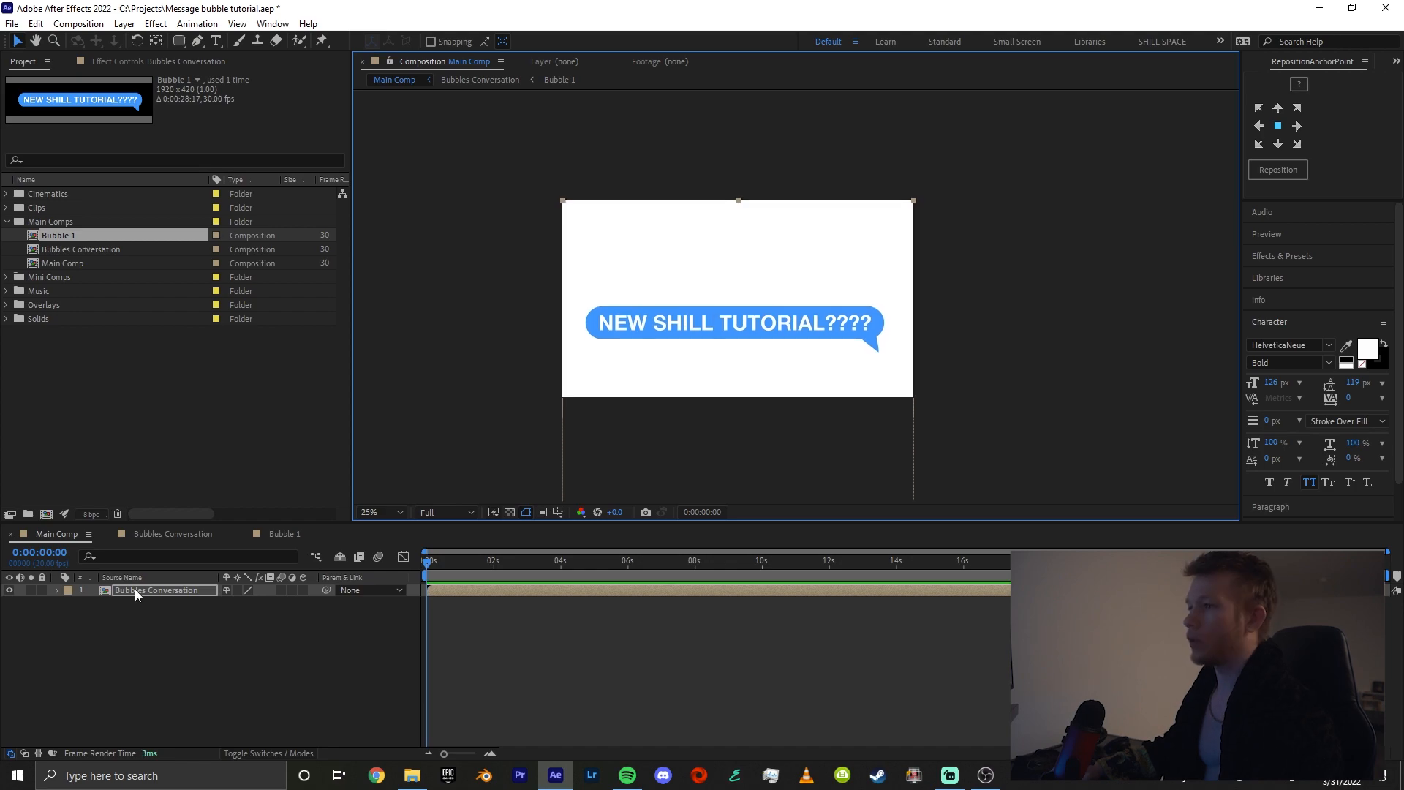
In Bubbles Conversation, keyframe Bubble 1's Scale from 0% at the first frame to 100% at about frame 24
double_click(135, 589)
left_click(135, 591)
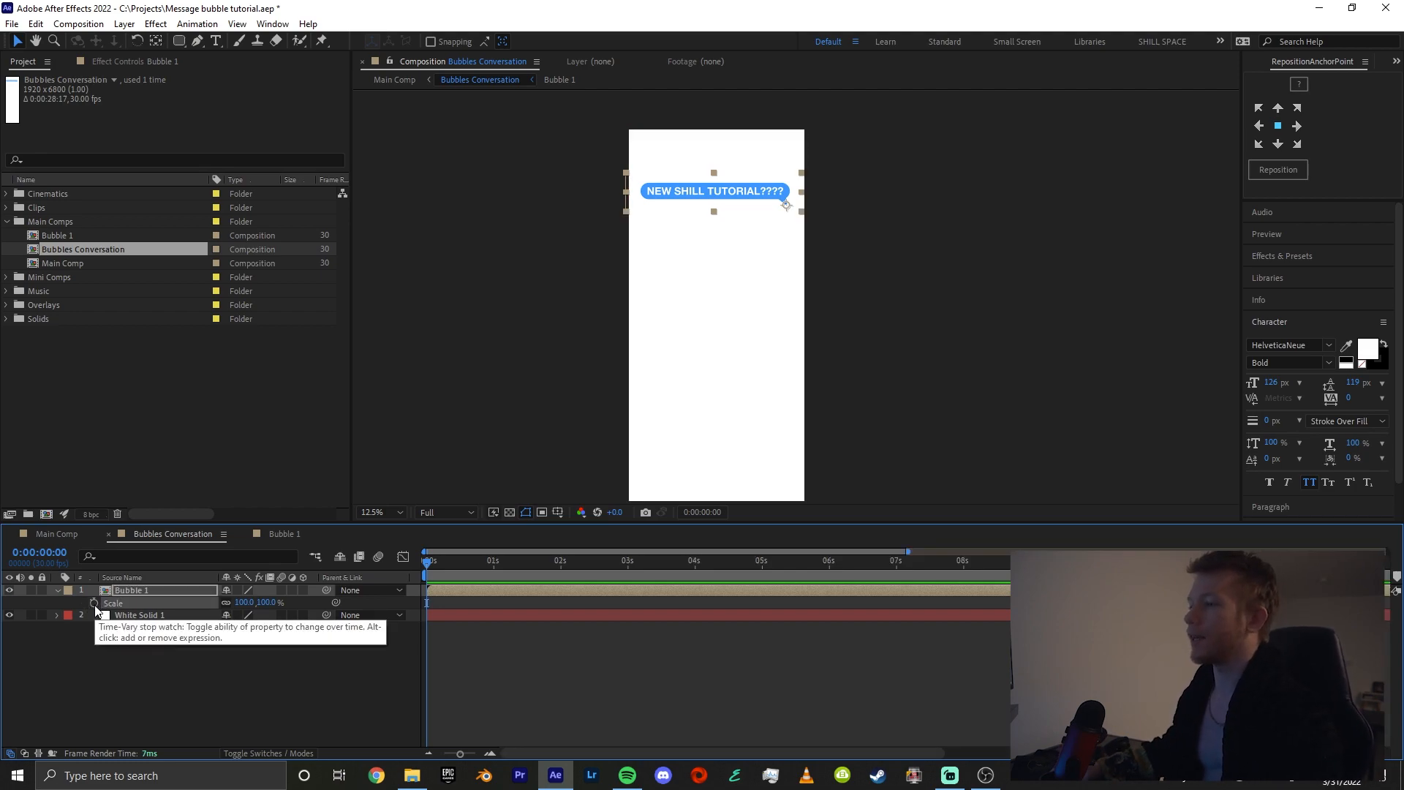
left_click(94, 603)
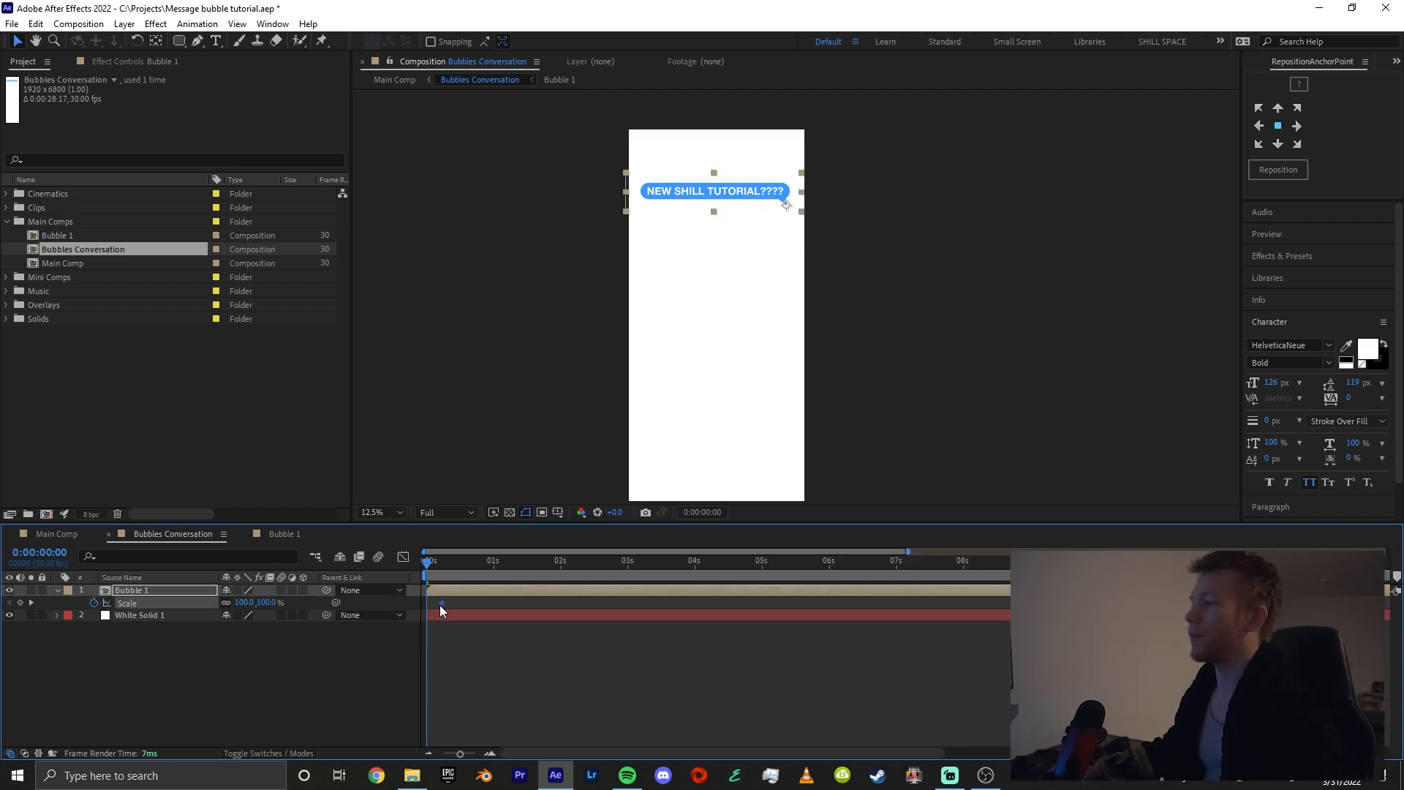
key("=")
left_click_drag(440, 605, 534, 605)
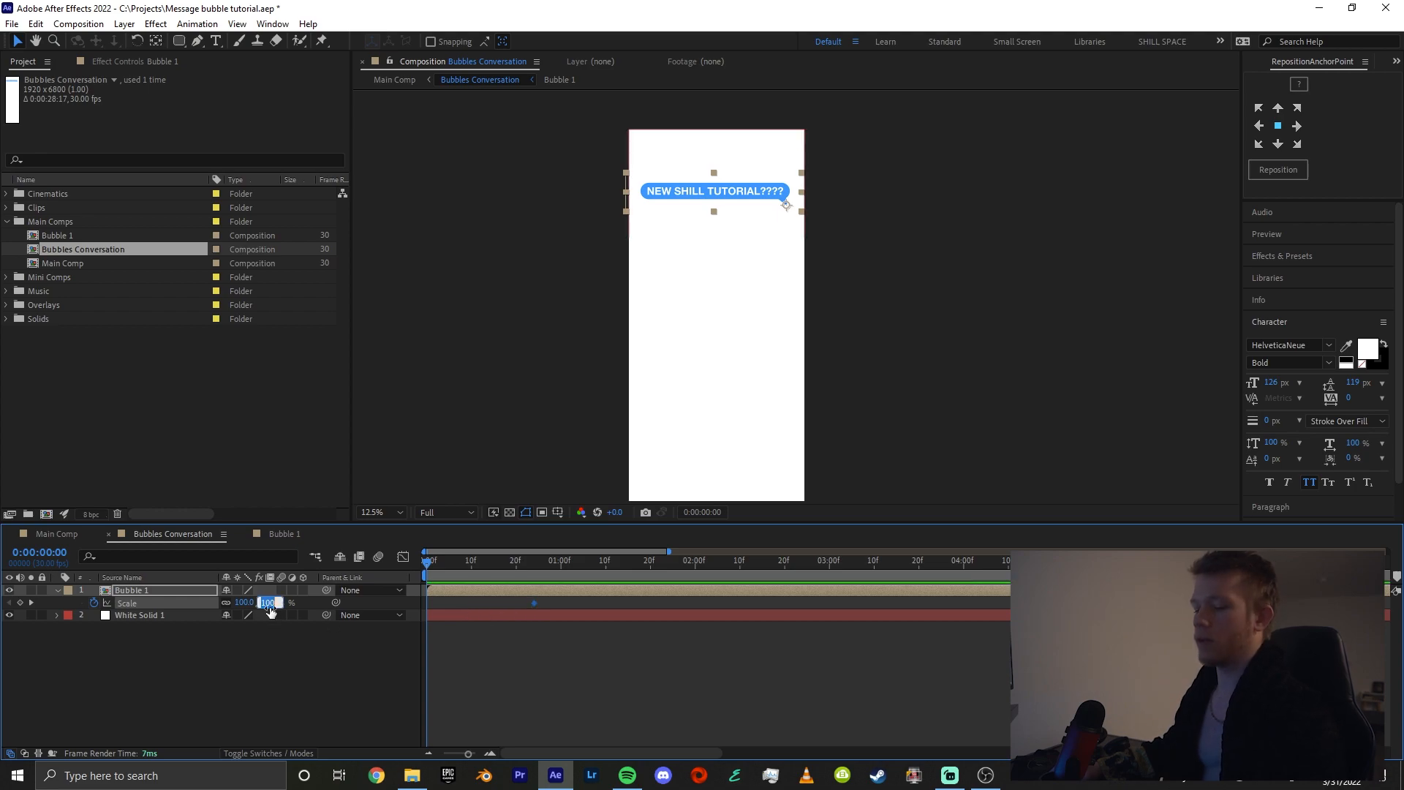
type("0")
key("Return")
At frame 23, set Bubble 1's Scale to 65% and check the bubble's size in Main Comp
left_click_drag(432, 572, 530, 577)
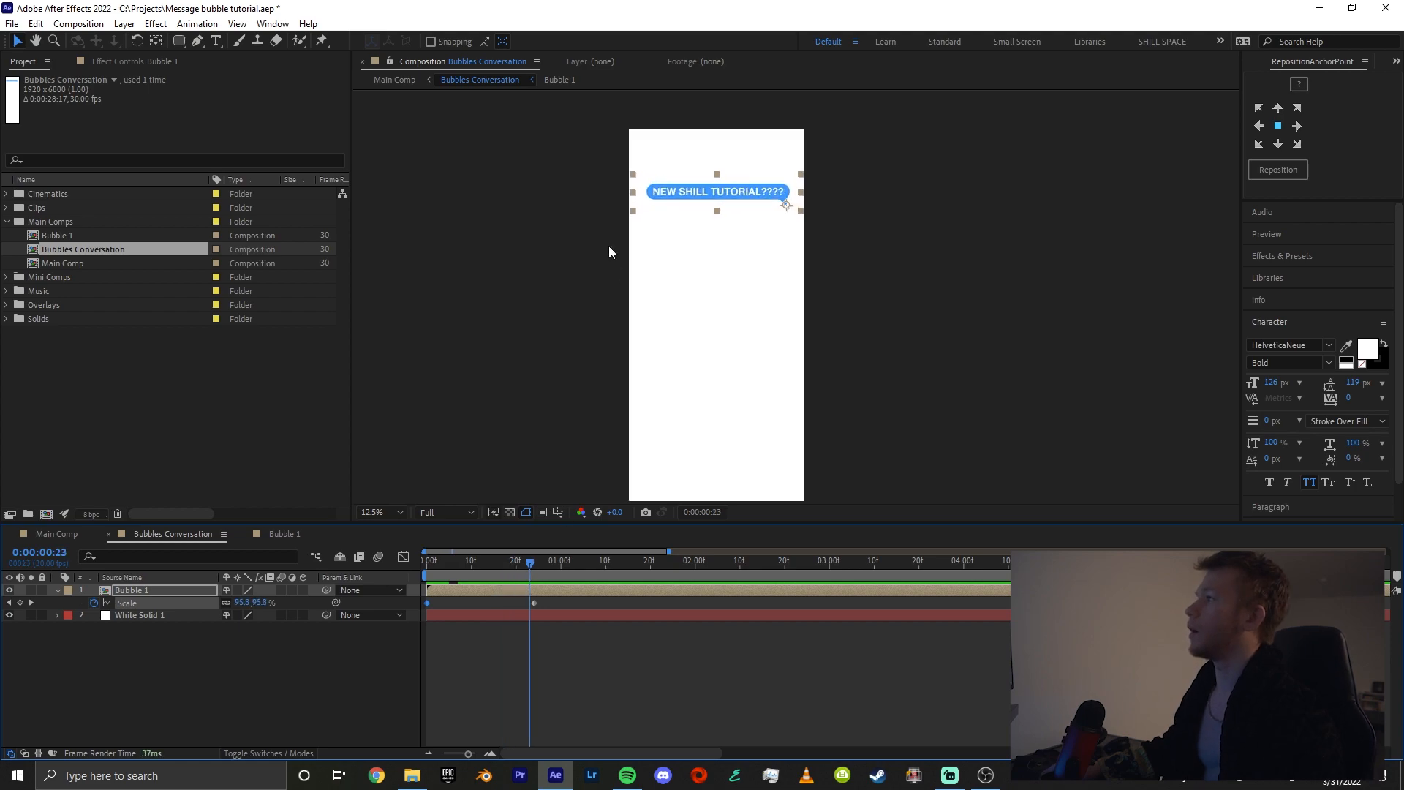
left_click_drag(631, 193, 681, 196)
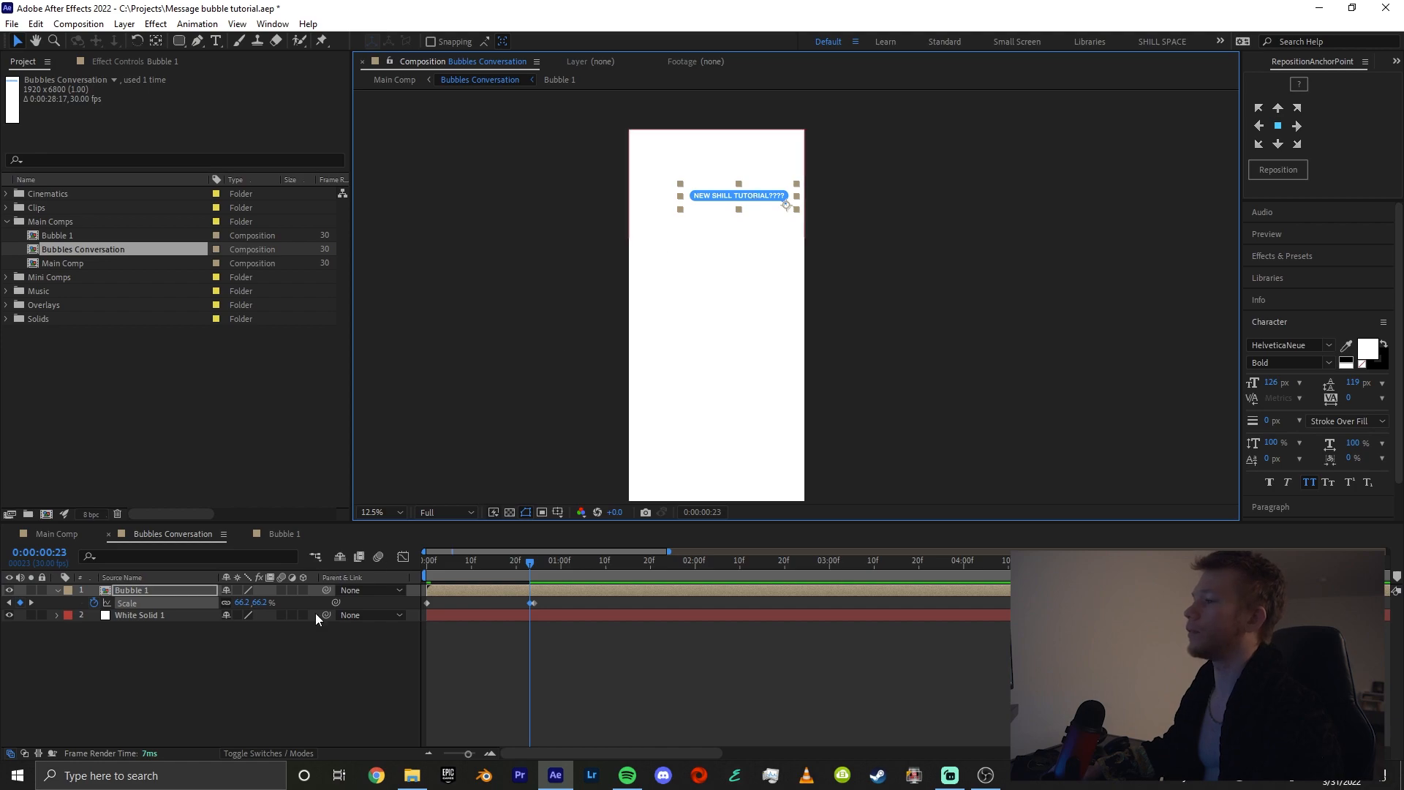
left_click_drag(262, 603, 258, 603)
scroll(781, 258, "up", 1)
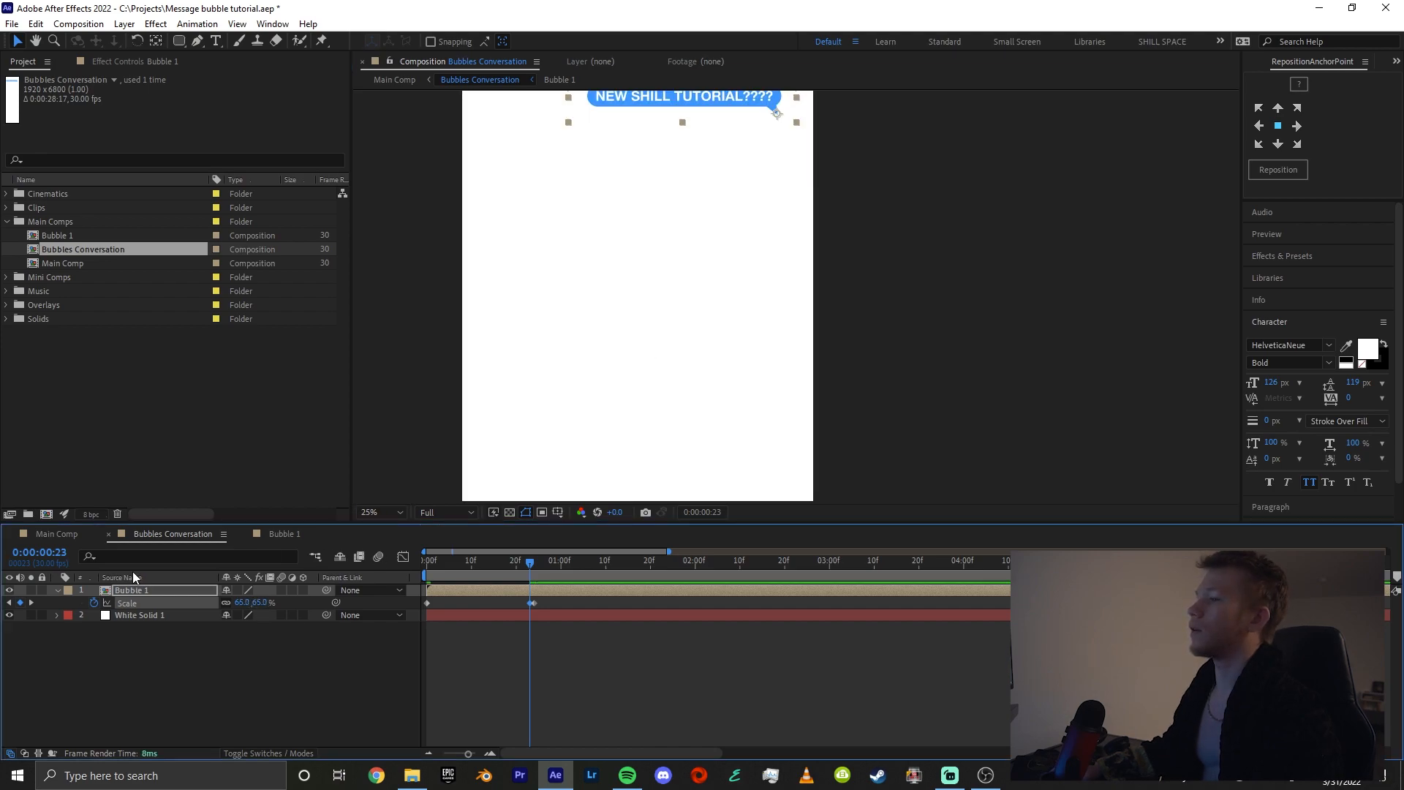
left_click(74, 535)
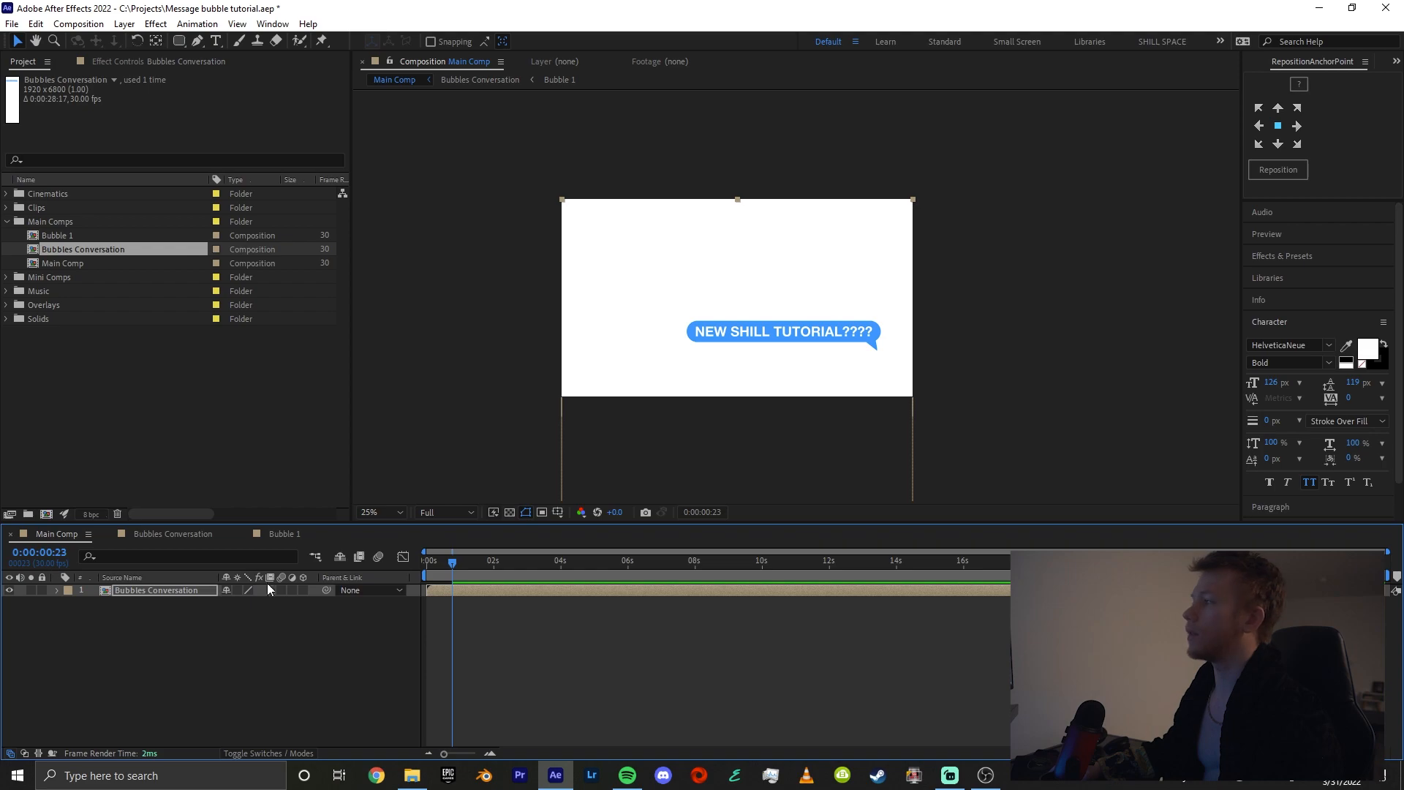
left_click(173, 534)
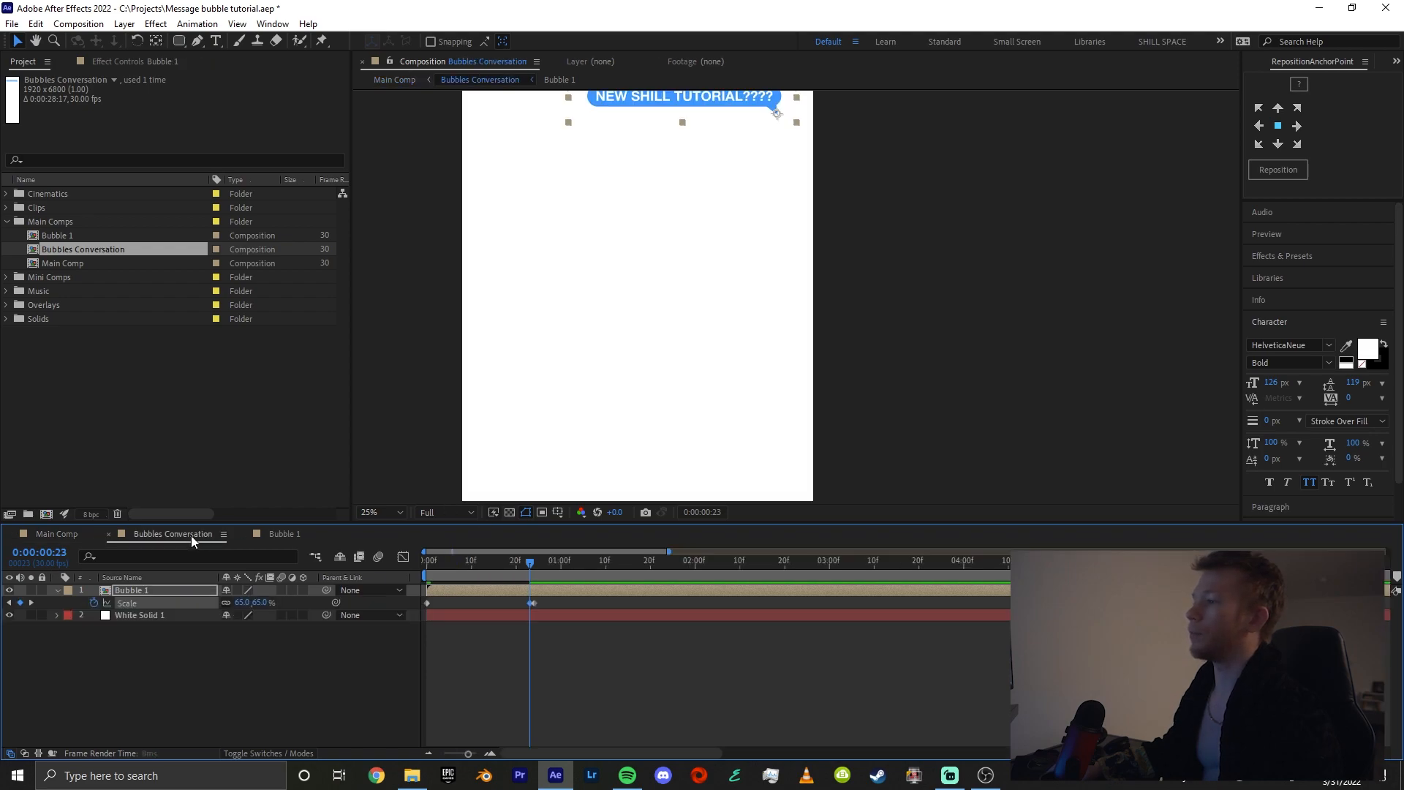
Delete the leftover 100% Scale keyframe just after frame 23 on the Bubble 1 layer
left_click(534, 604)
key("Delete")
scroll(679, 314, "down", 1)
left_click_drag(679, 315, 797, 389)
scroll(710, 359, "up", 1)
Apply Easy Ease to both of Bubble 1's Scale keyframes and enable motion blur for the layer and the composition
left_click_drag(395, 612, 397, 609)
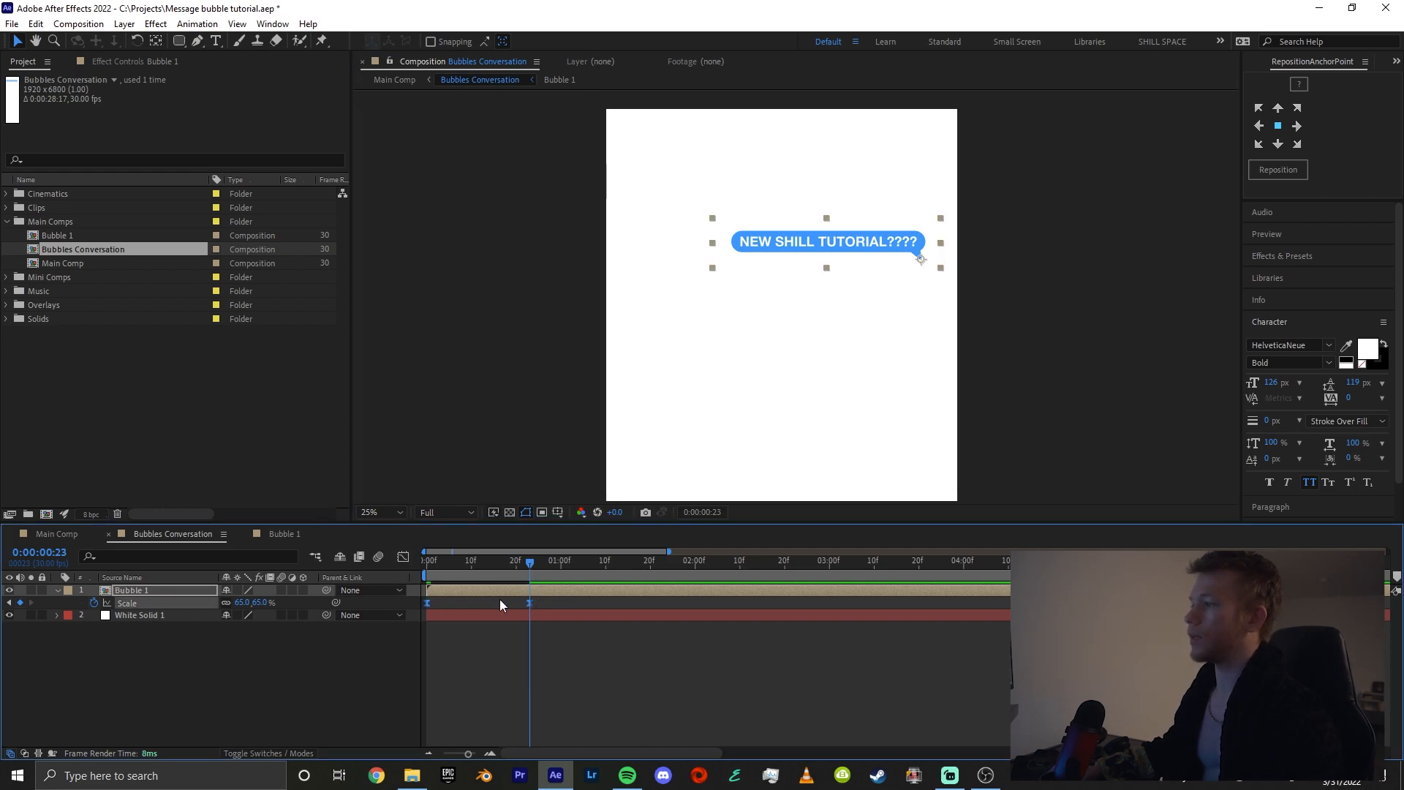
right_click(428, 603)
mouse_move(494, 597)
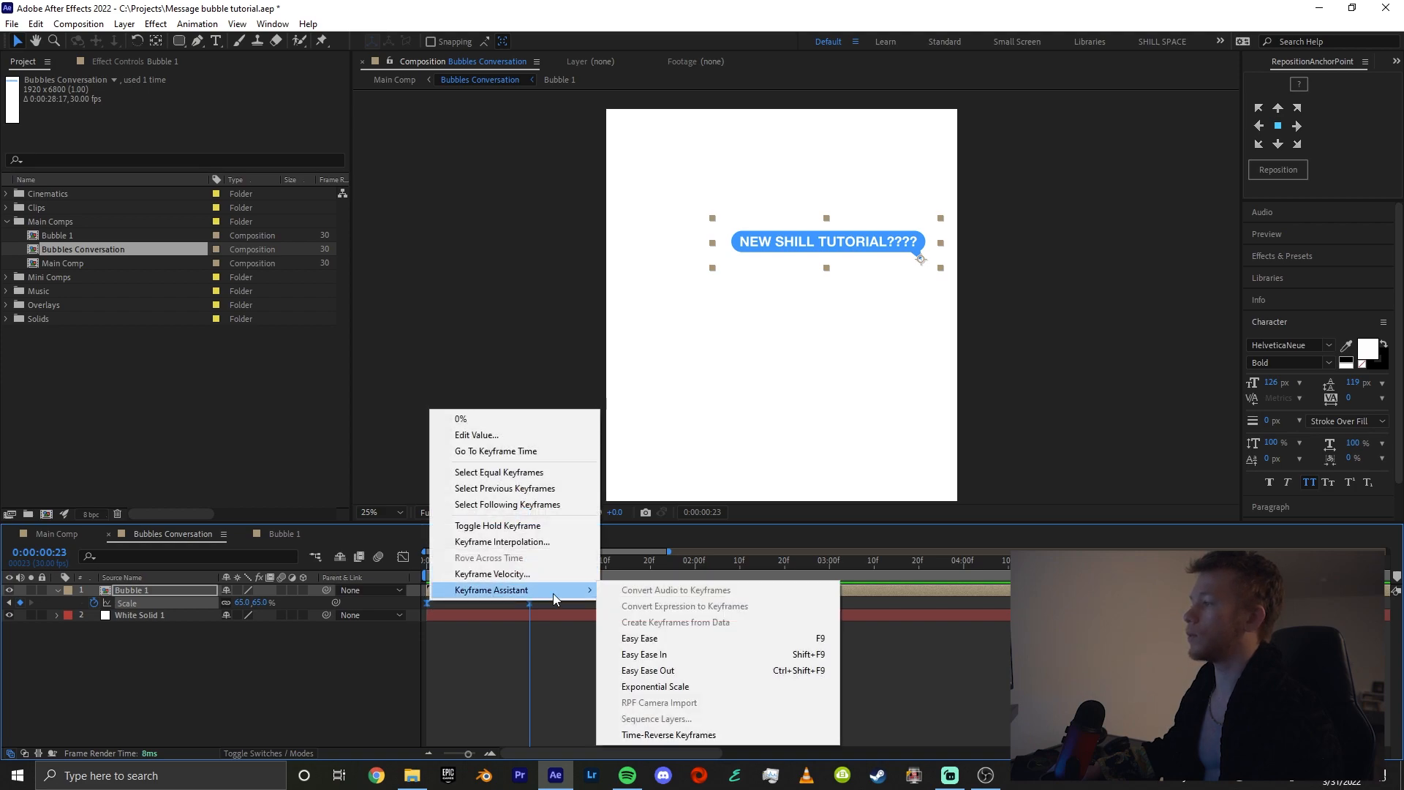
left_click(660, 638)
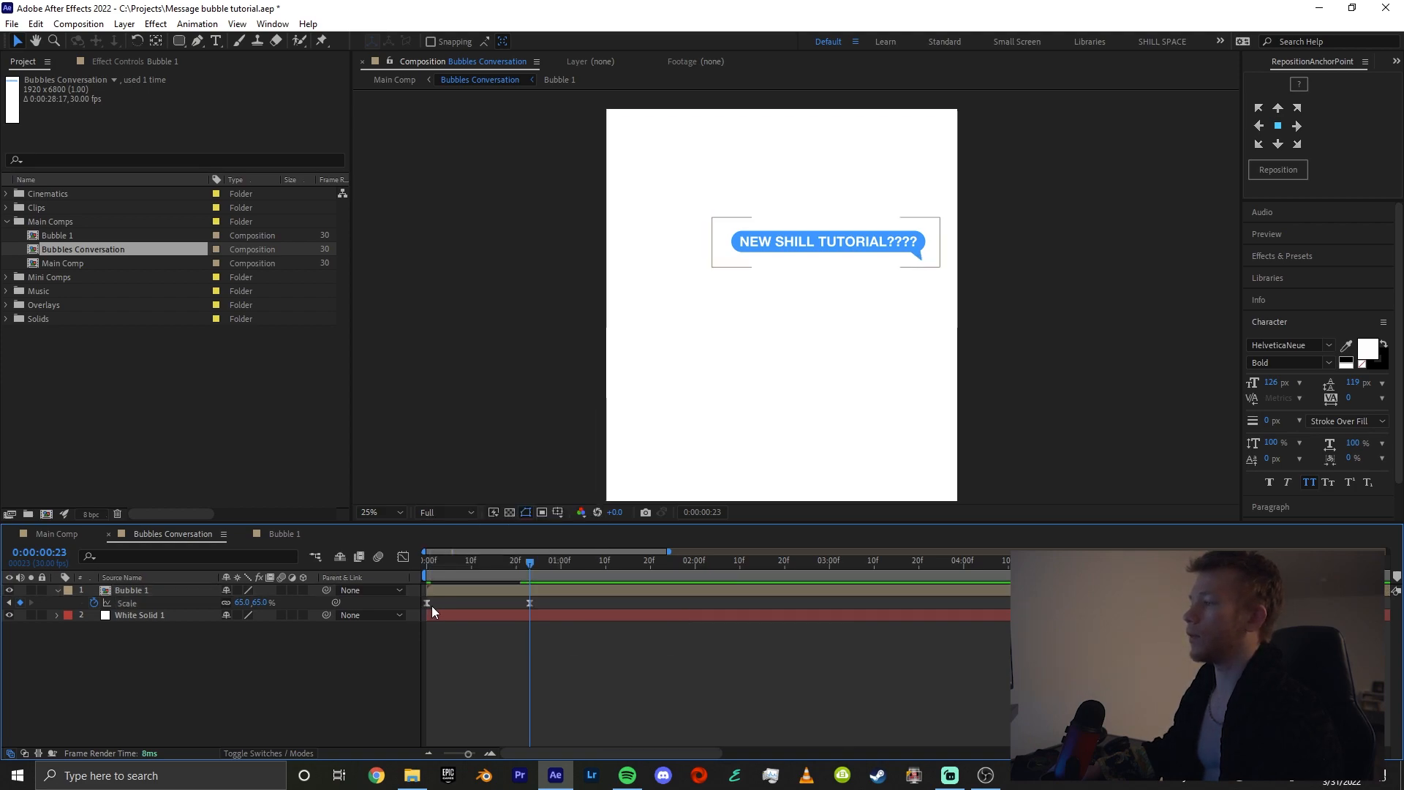
left_click(282, 590)
left_click(378, 557)
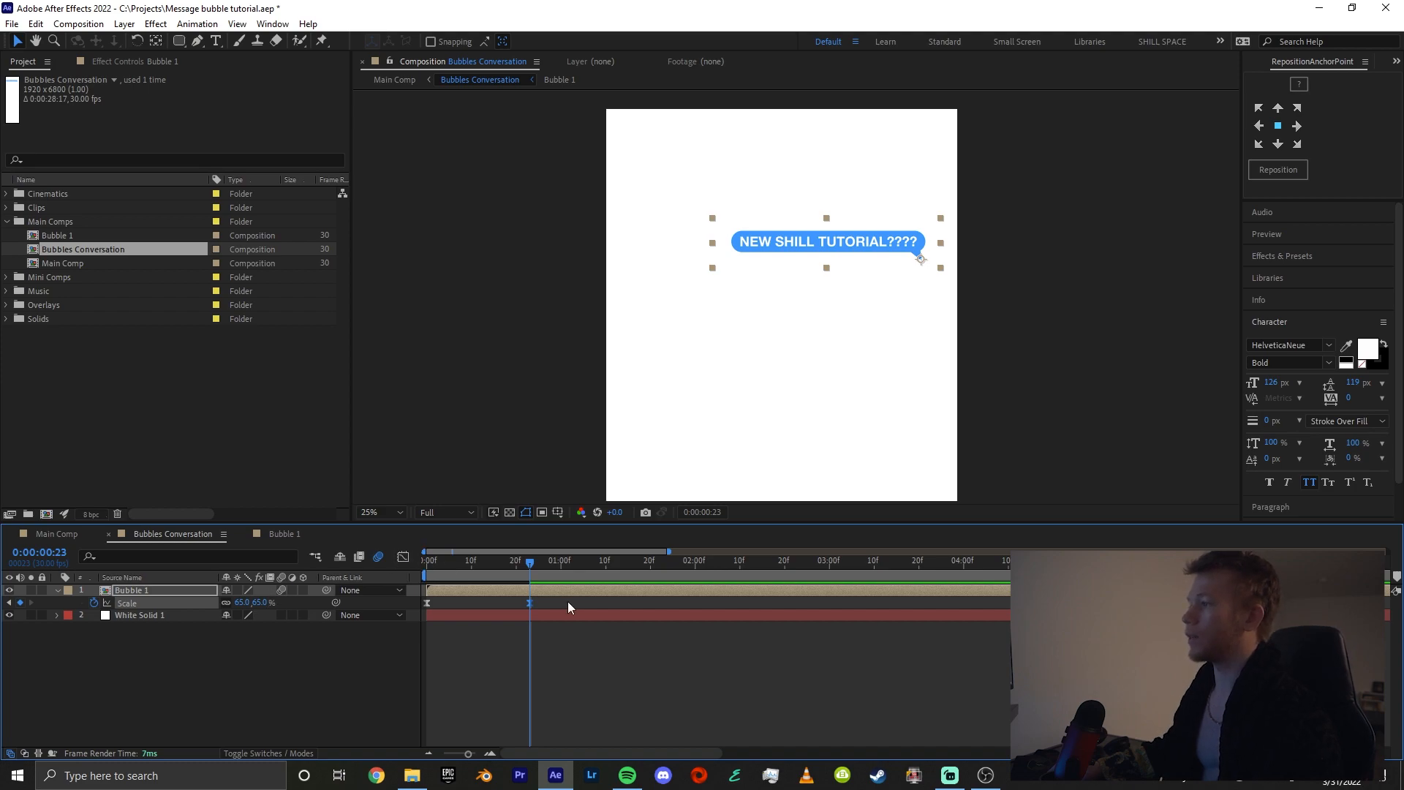
Display Bubble 1's Scale as a value graph and reshape the curve to rise steeply from the start and settle gradually at the end
left_click(403, 557)
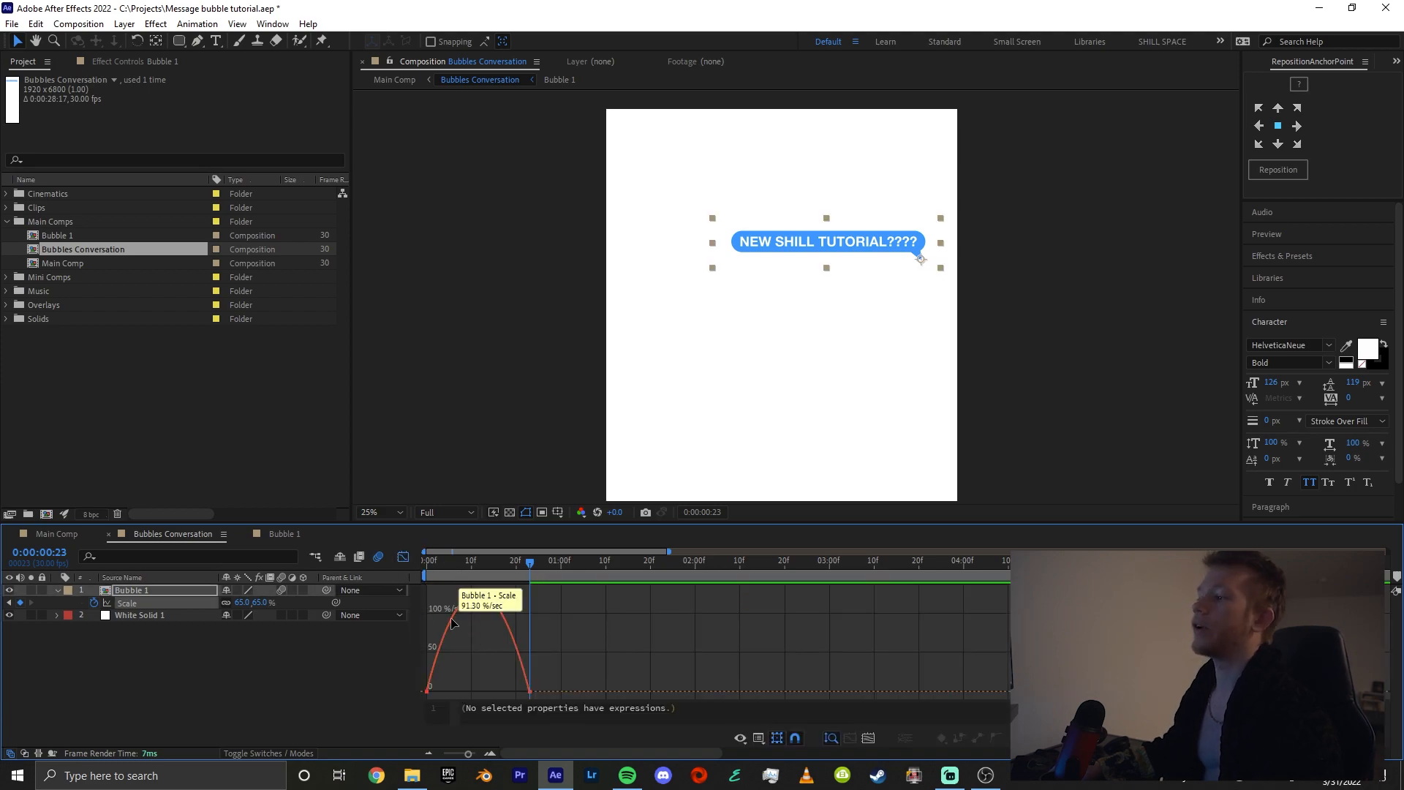
right_click(465, 616)
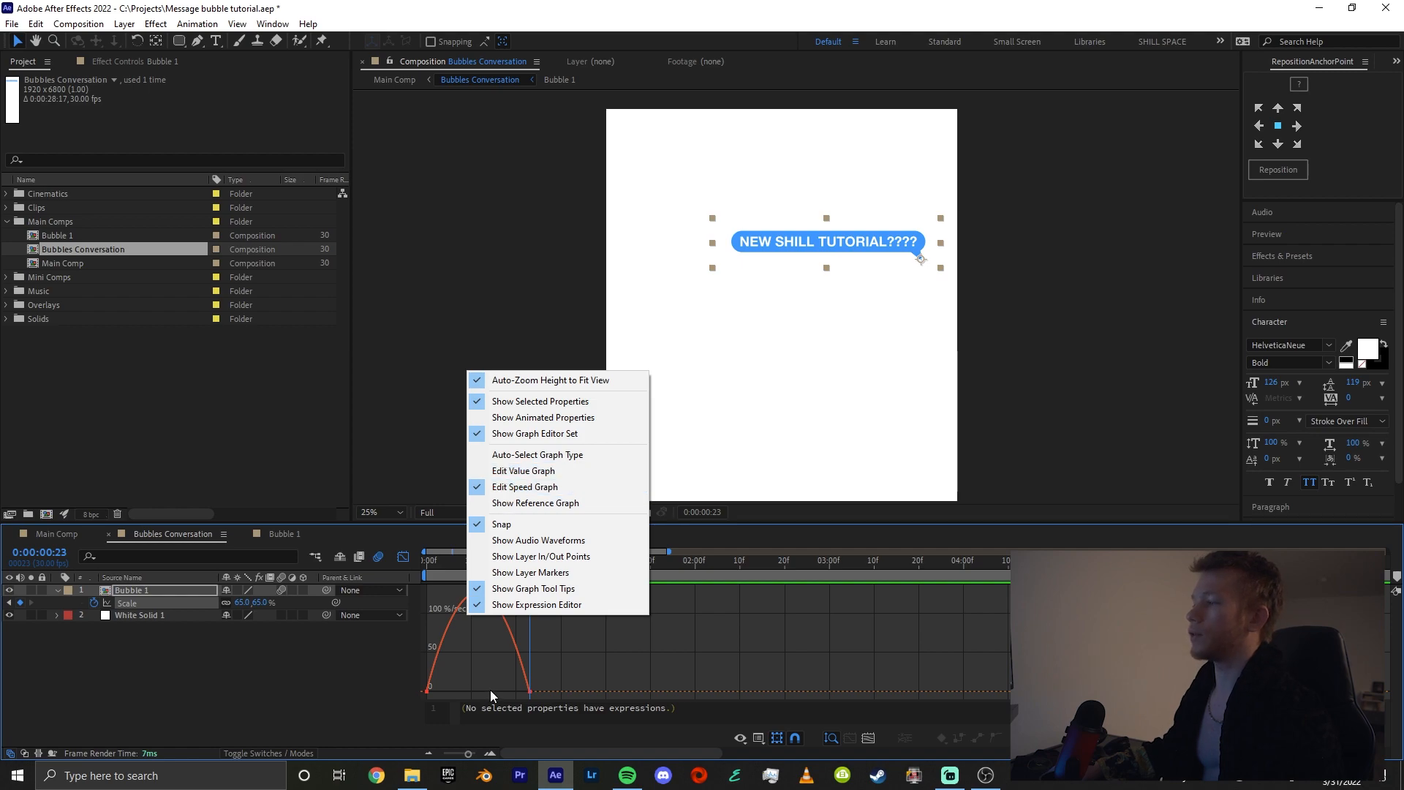
left_click(506, 473)
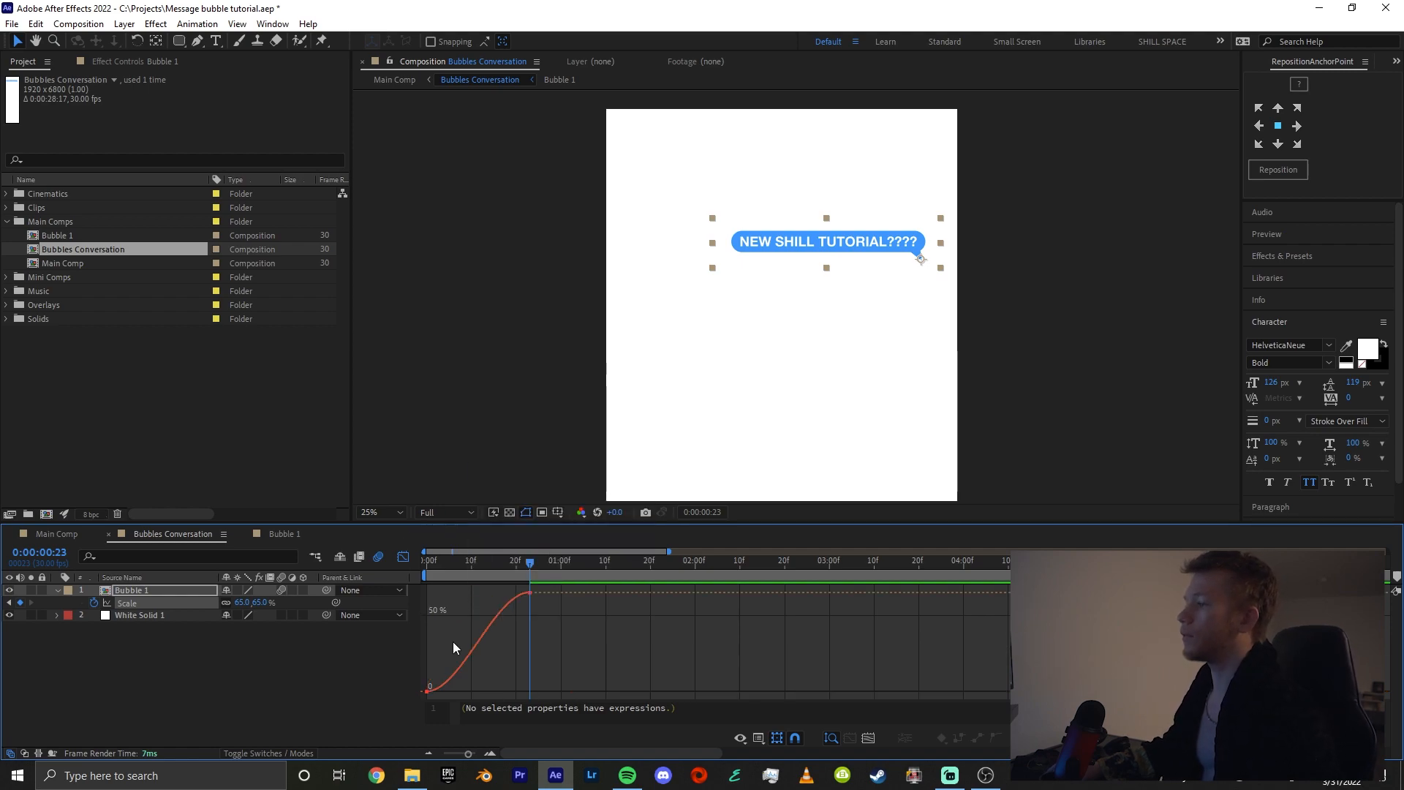
left_click(530, 593)
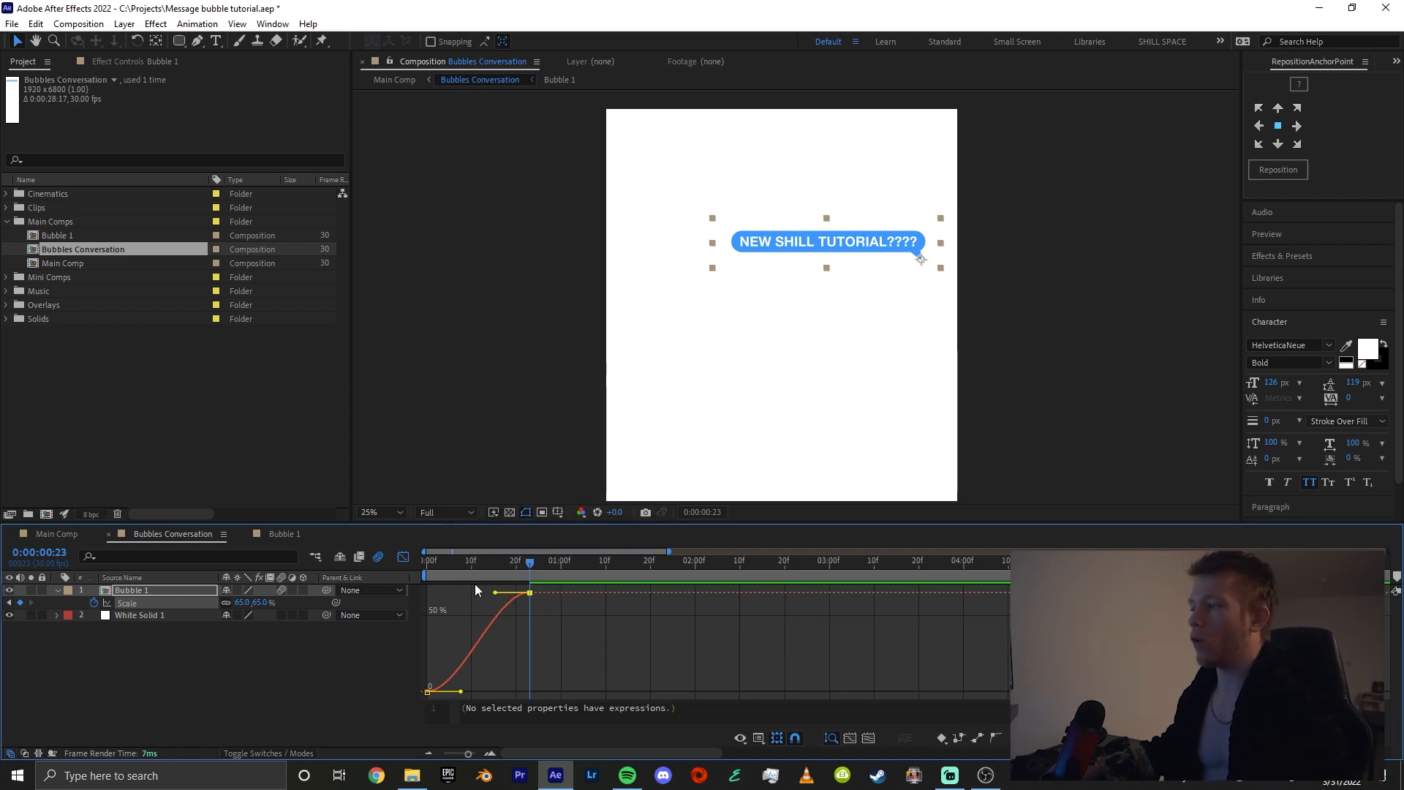
left_click_drag(490, 592, 451, 592)
left_click_drag(461, 692, 347, 624)
key("=")
left_click_drag(444, 563, 406, 567)
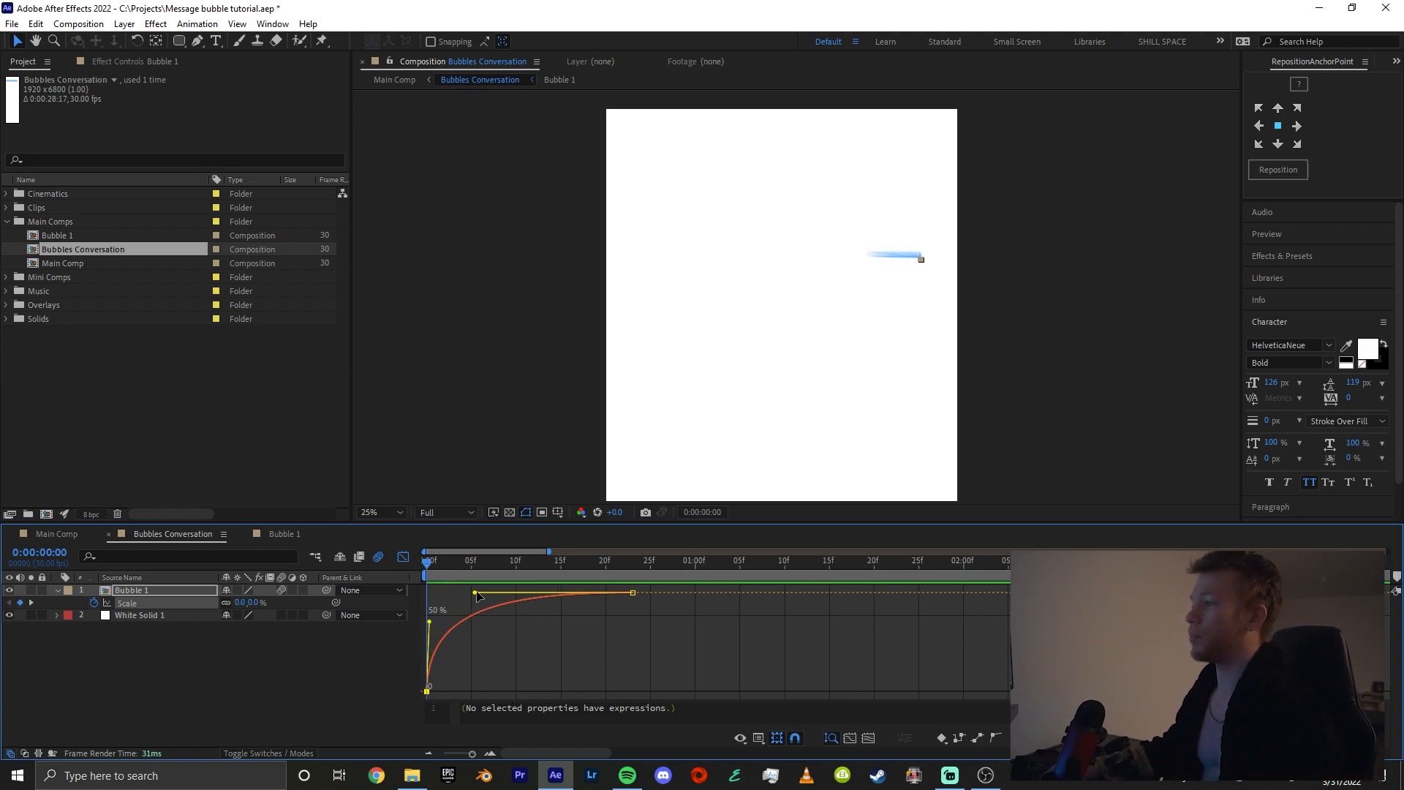
left_click_drag(474, 593, 452, 592)
left_click(399, 560)
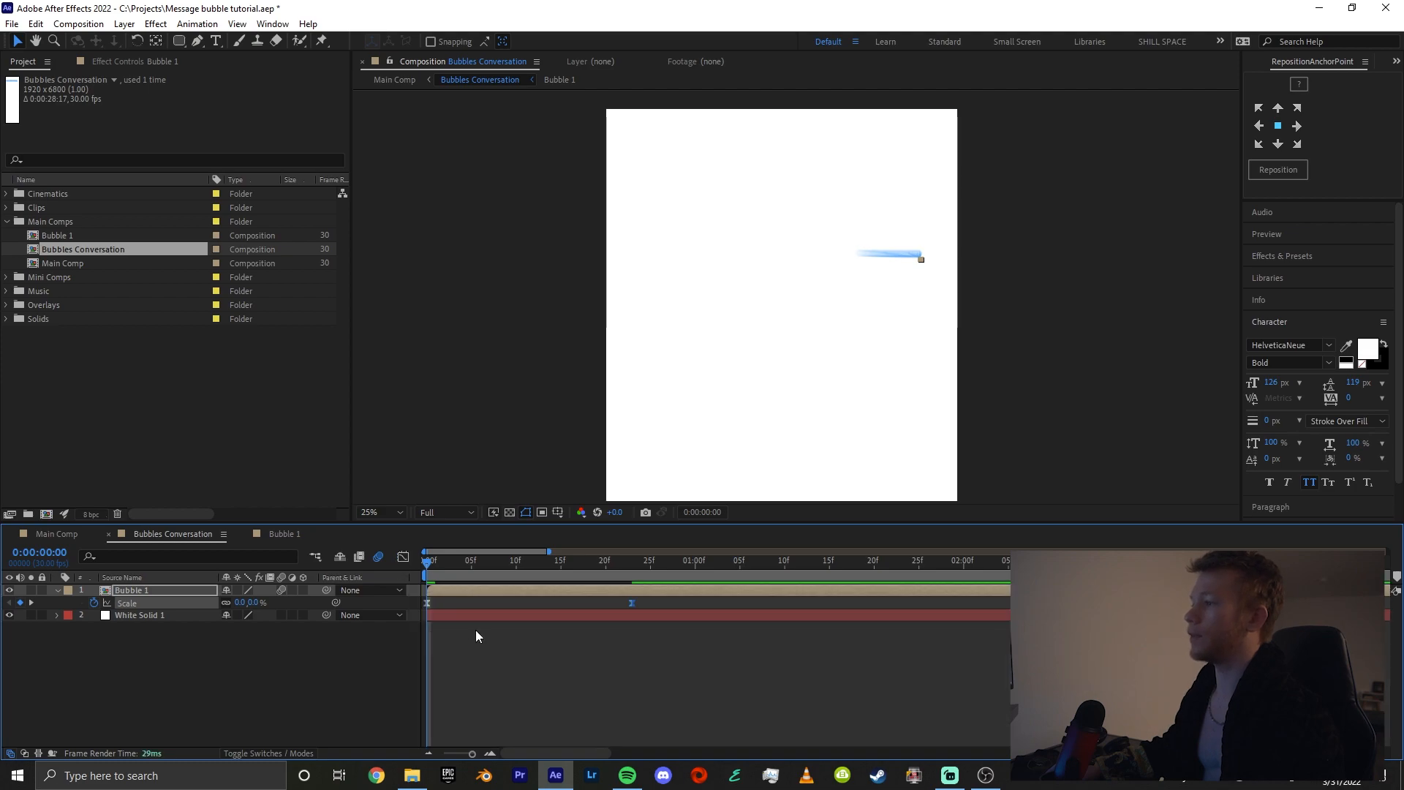
Steepen the start of Bubble 1's Scale curve further with both keyframe handles and preview the animation
left_click(522, 659)
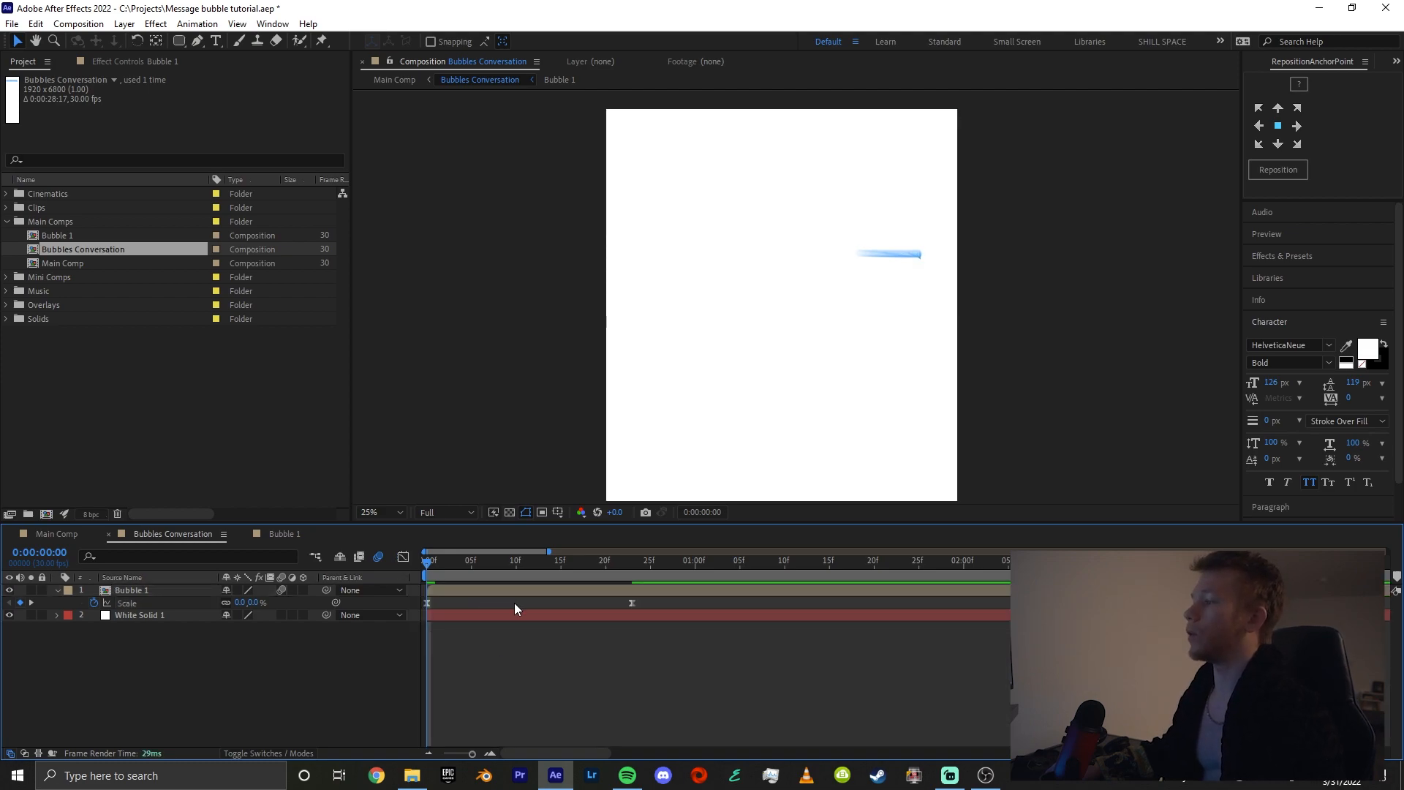
left_click(632, 603)
left_click(401, 559)
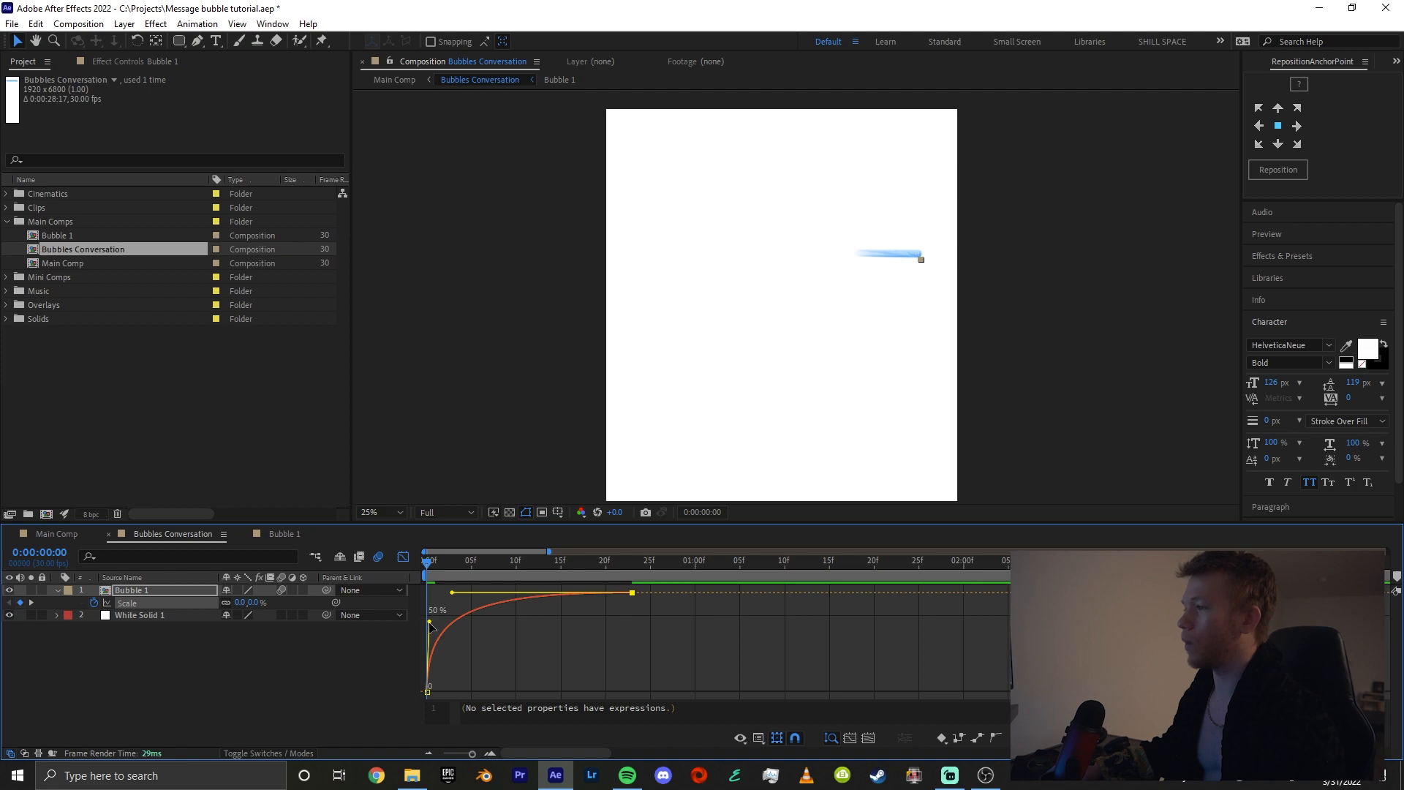
left_click_drag(430, 623, 444, 594)
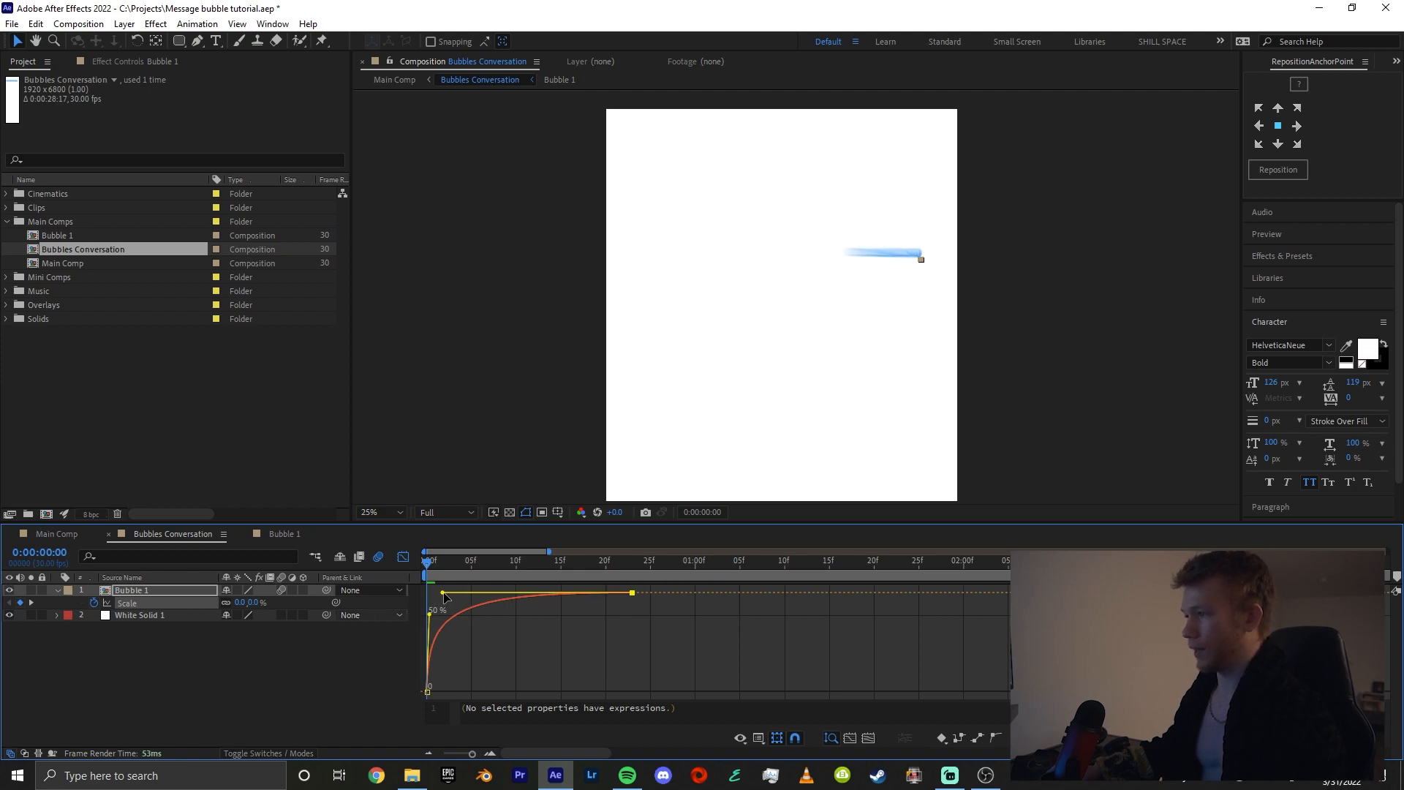
left_click(494, 645)
key("space")
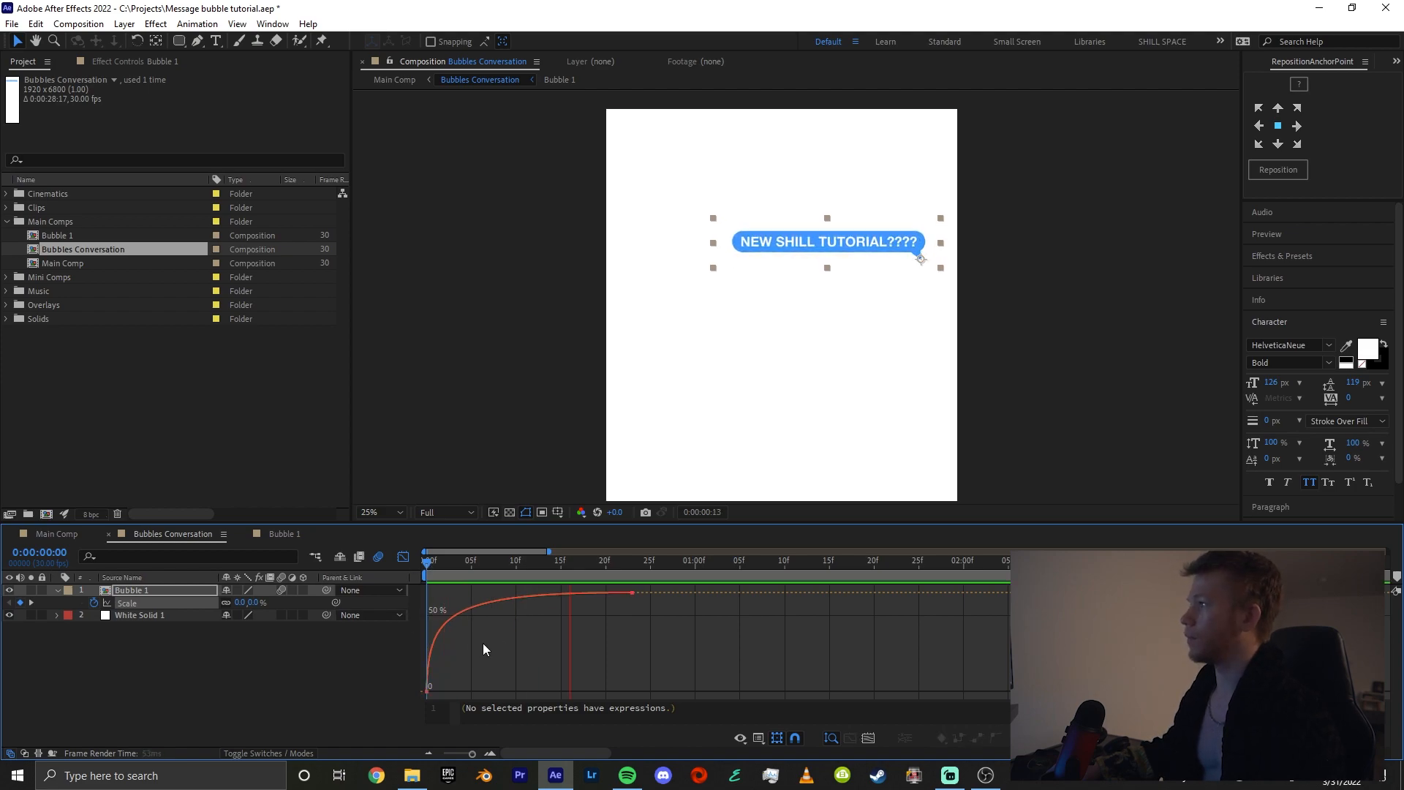
Try raising the first Scale keyframe's handle so the bubble overshoots its final size, scrub through the motion, and undo the change
left_click(402, 560)
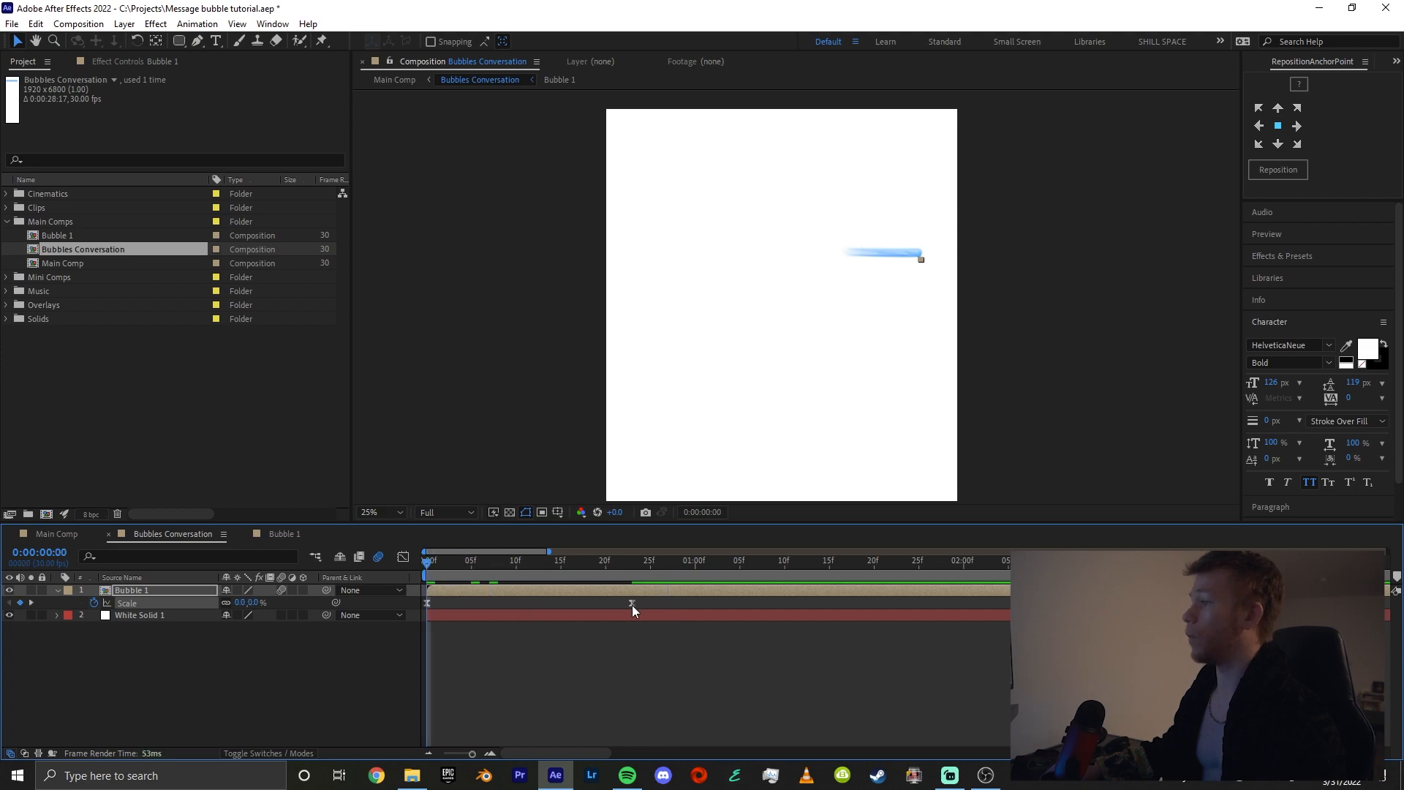
left_click(403, 558)
left_click_drag(430, 613, 588, 590)
left_click_drag(442, 613, 608, 614)
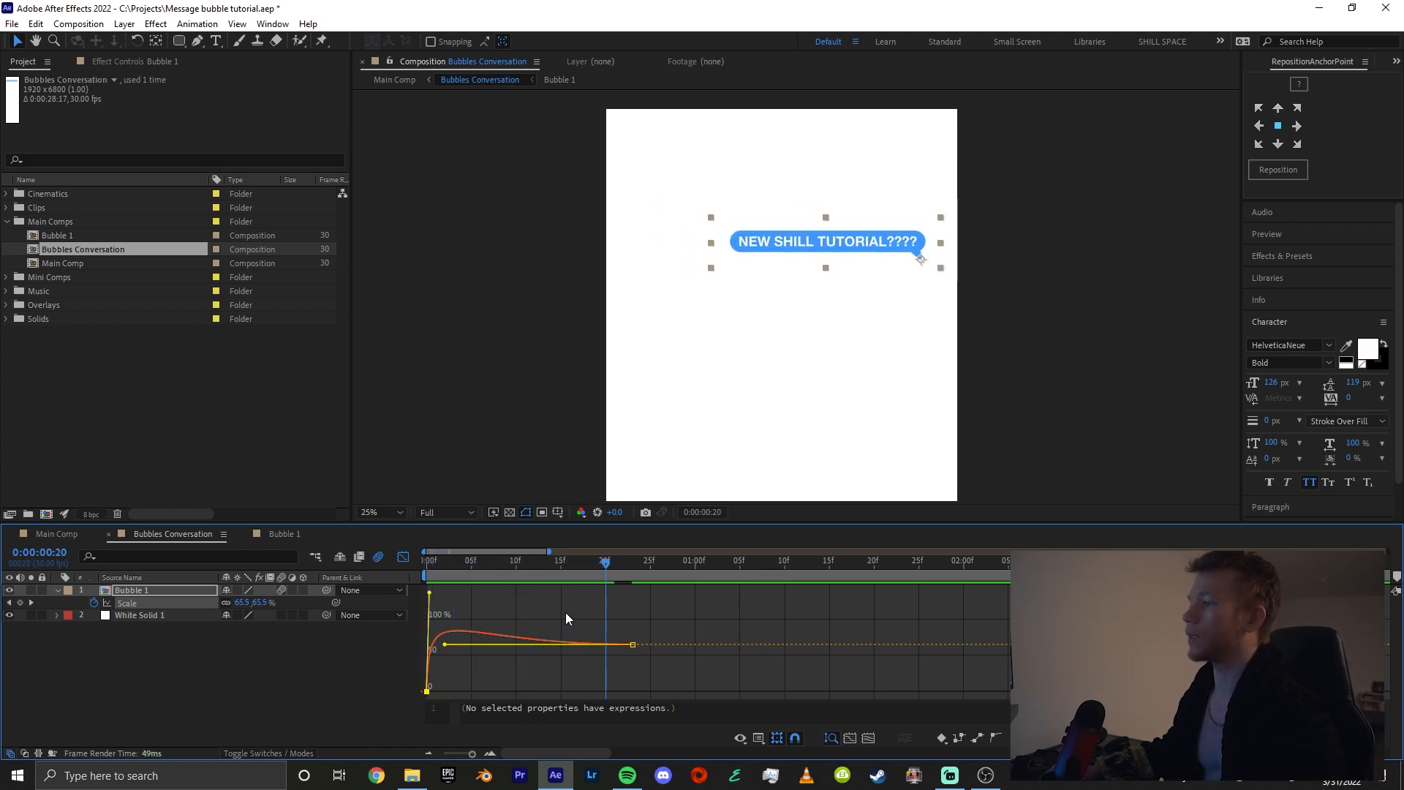
key("ctrl+z")
Preview Bubble 1's scale-in animation from the first frame and save the project
left_click_drag(455, 574, 397, 565)
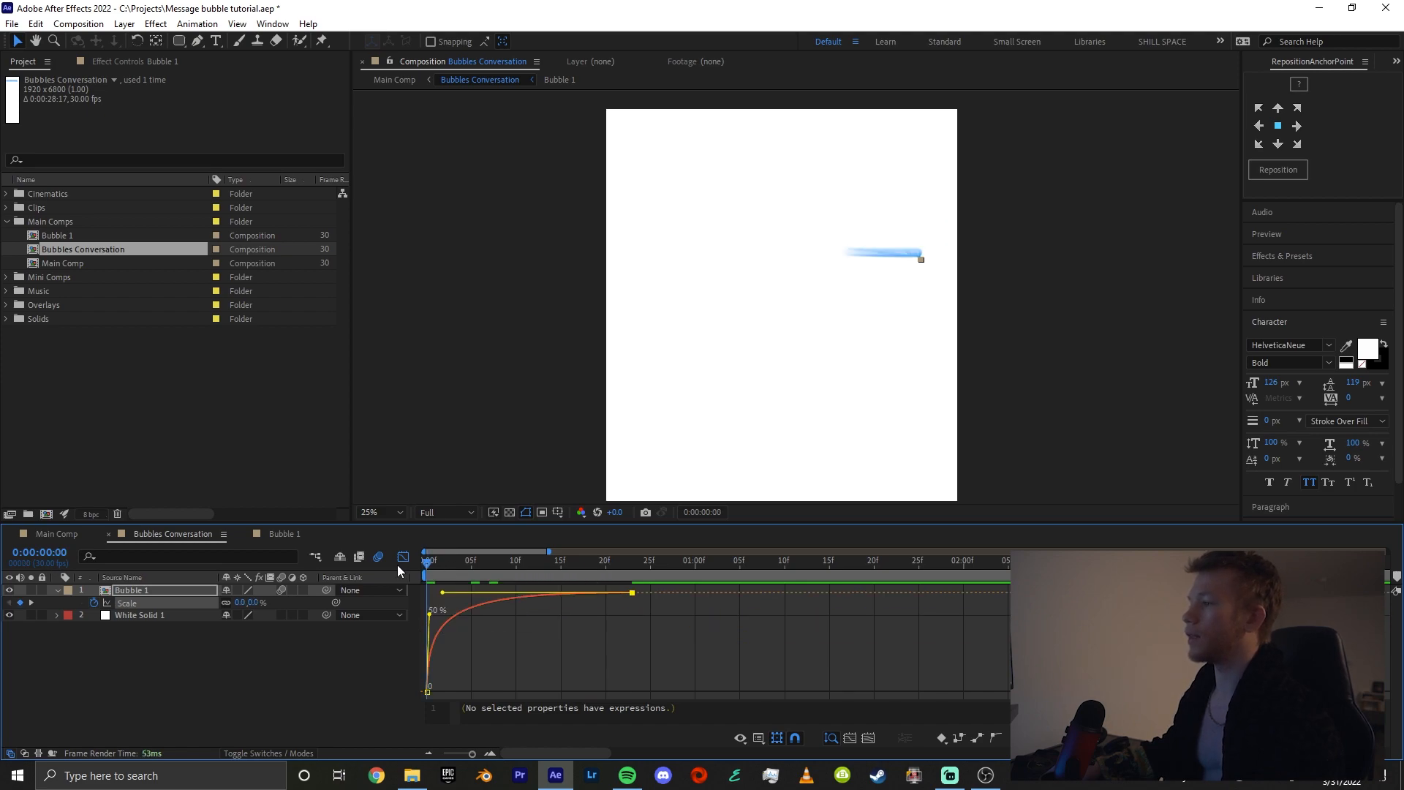
left_click(400, 561)
key("space")
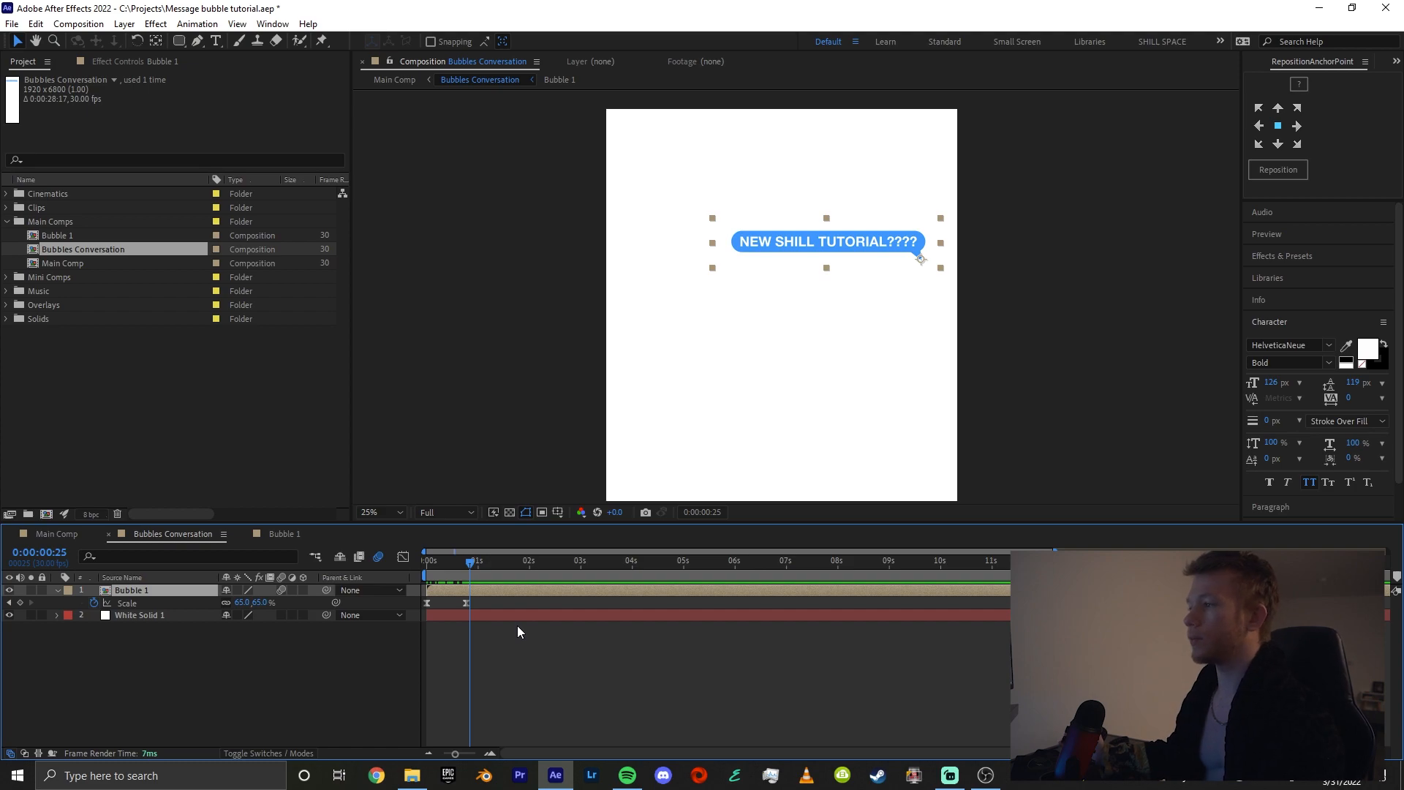
key("ctrl+s")
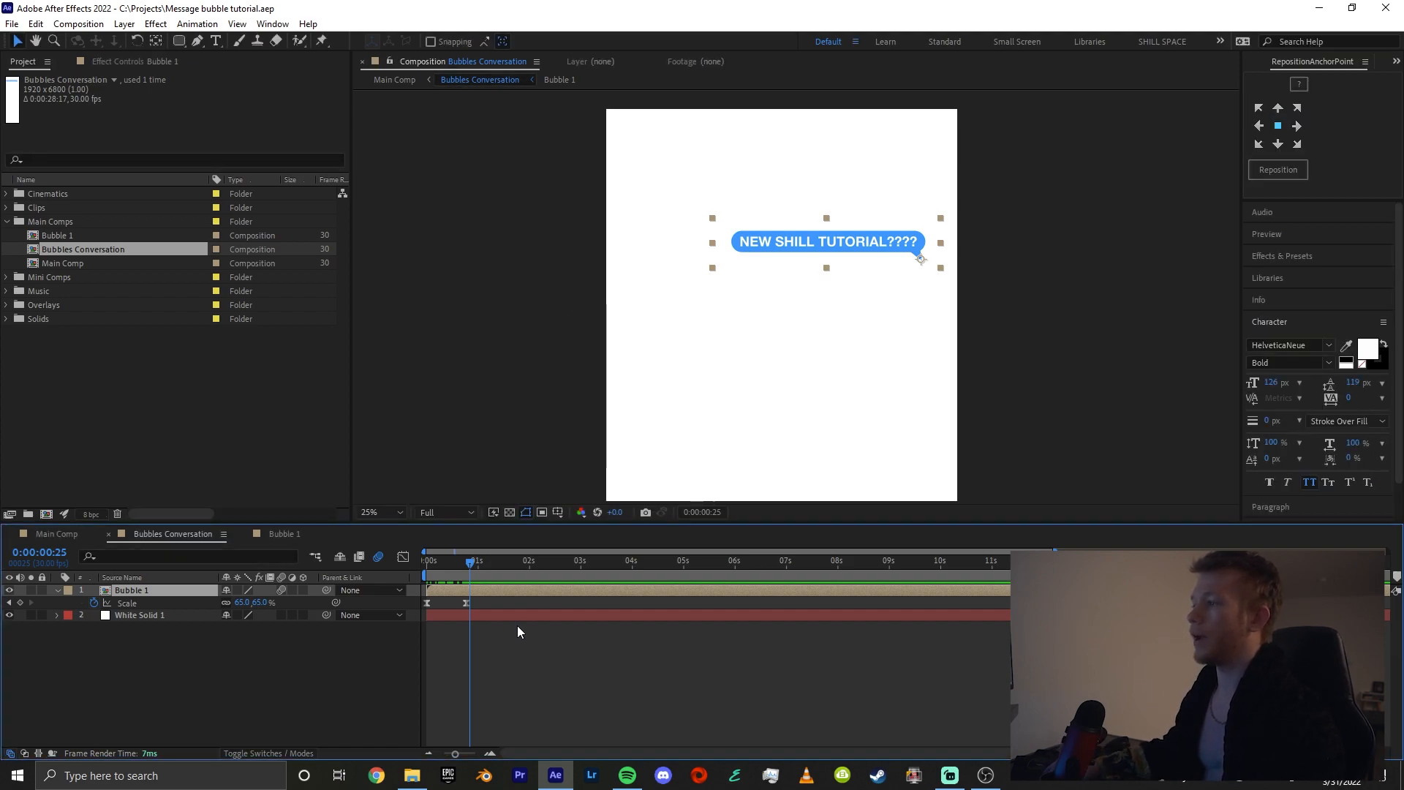
Duplicate the Bubble 1 composition in the Main Comps folder and open the copy for editing
left_click(46, 231)
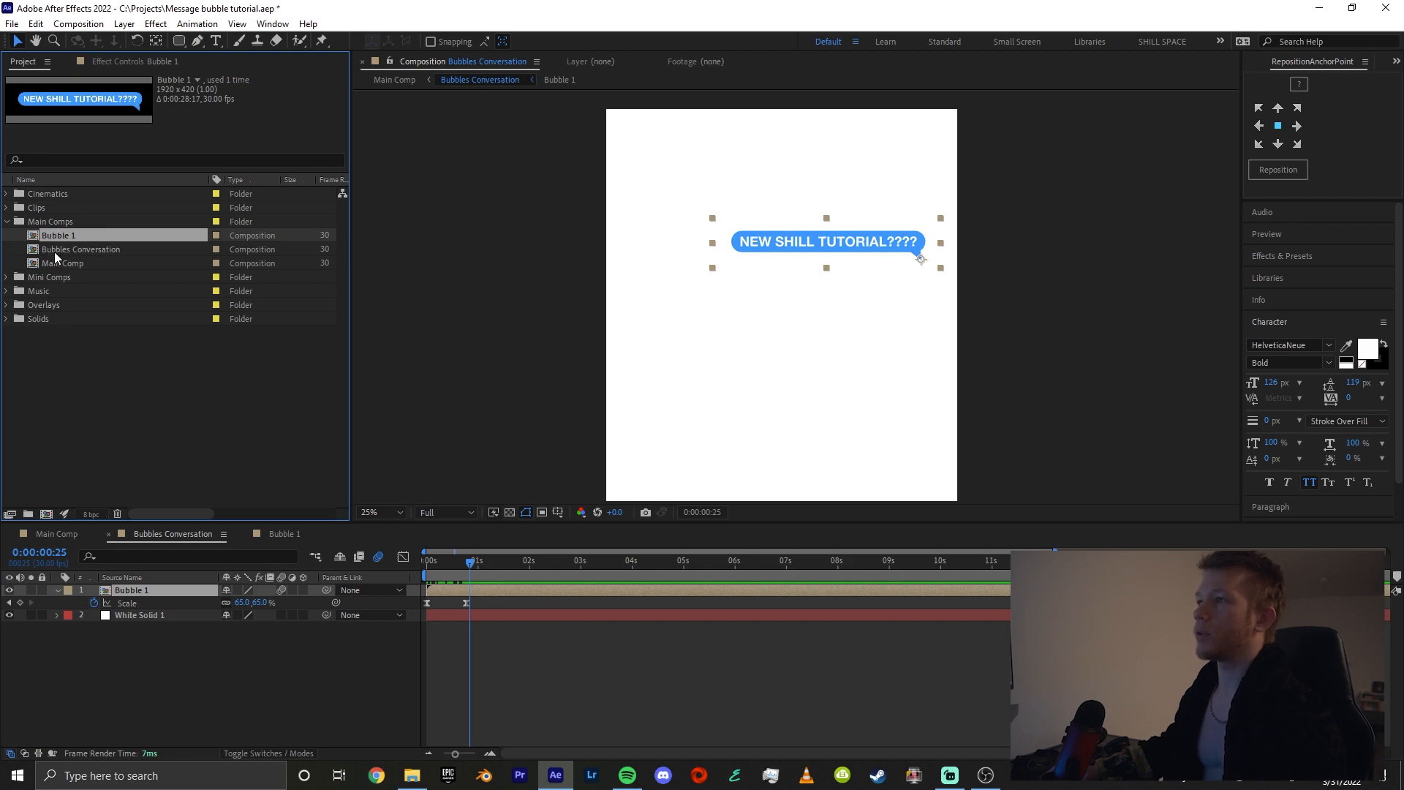
key("ctrl+d")
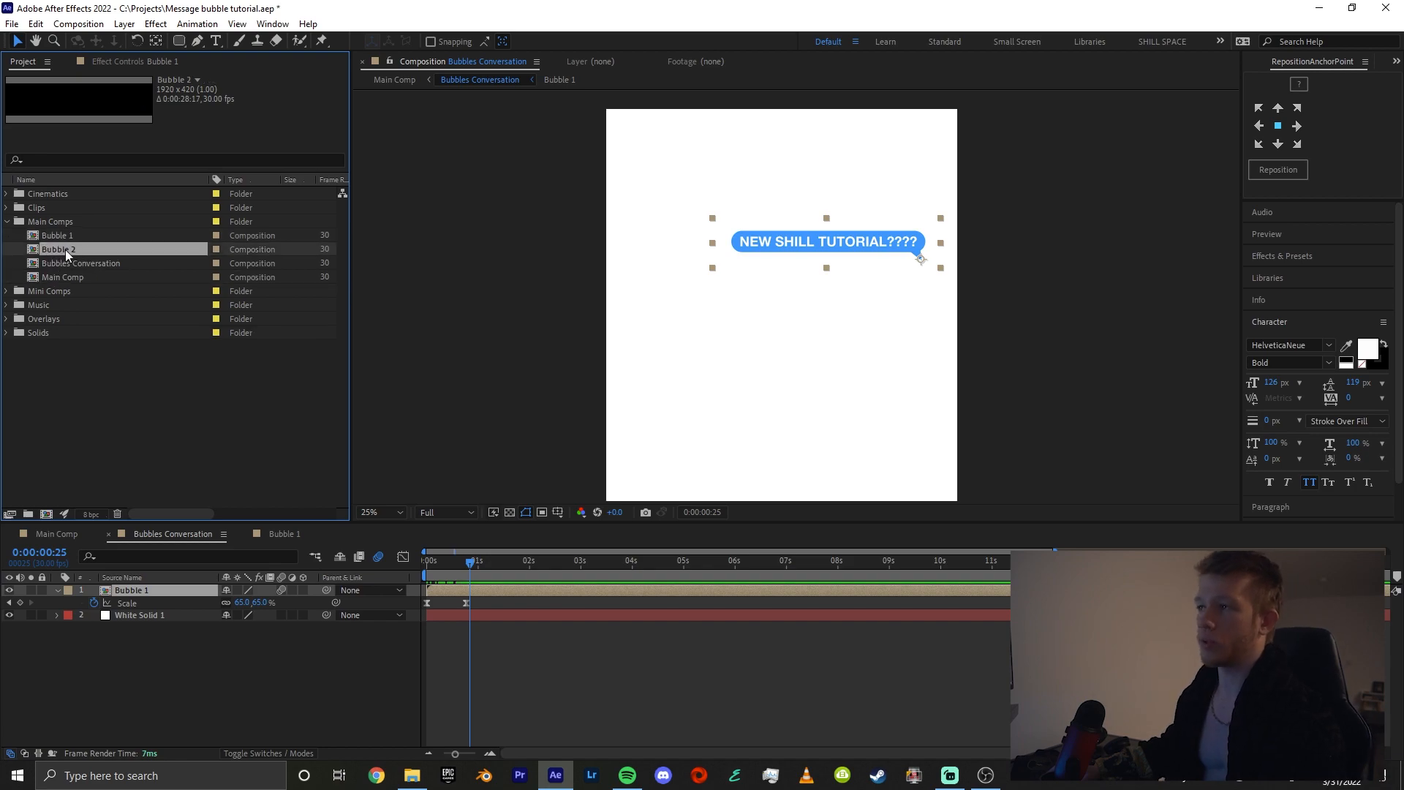
double_click(58, 249)
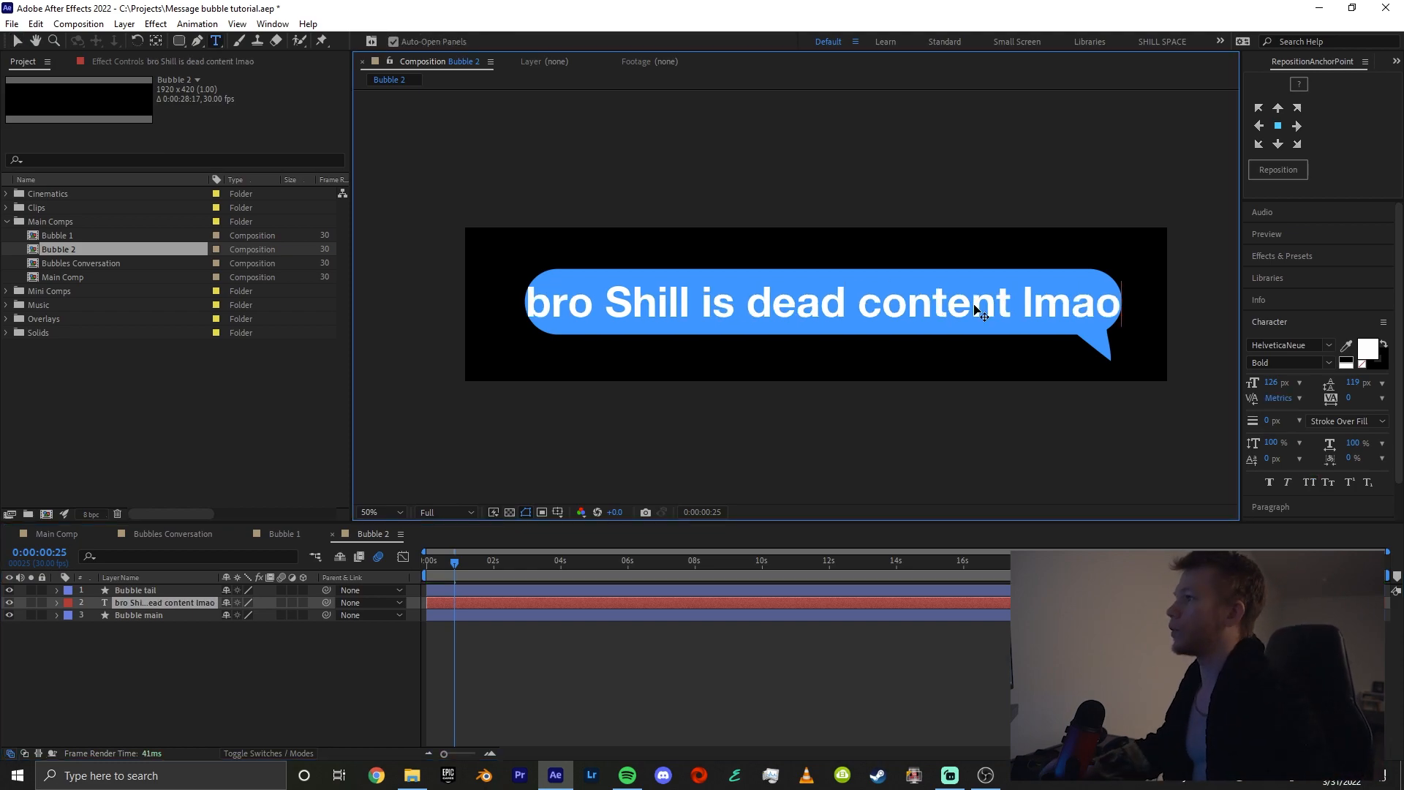
Enlarge the Bubble main rectangle to a size of 1698.2 by 183.5 so it extends past both ends of the text
left_click(143, 590)
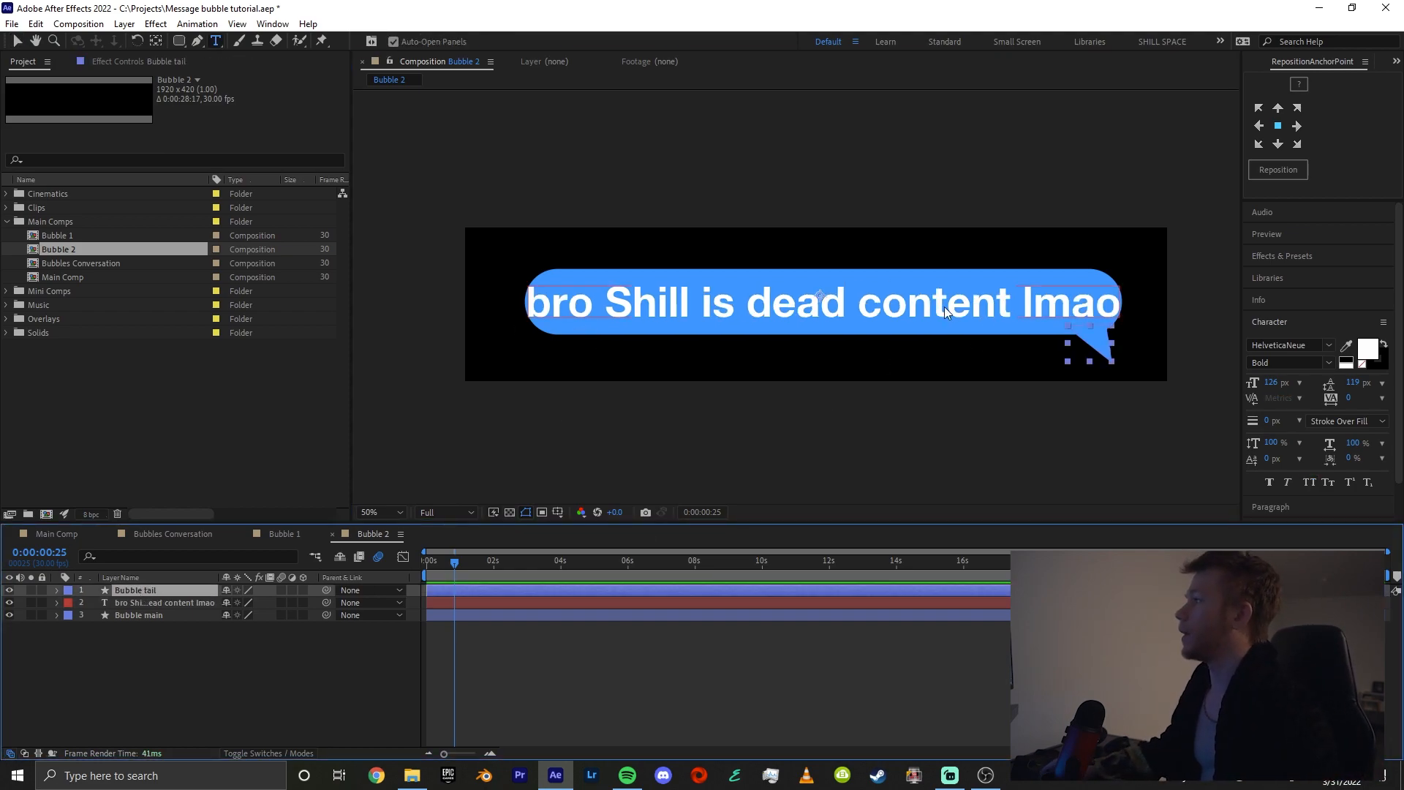
key("v")
left_click(1017, 276)
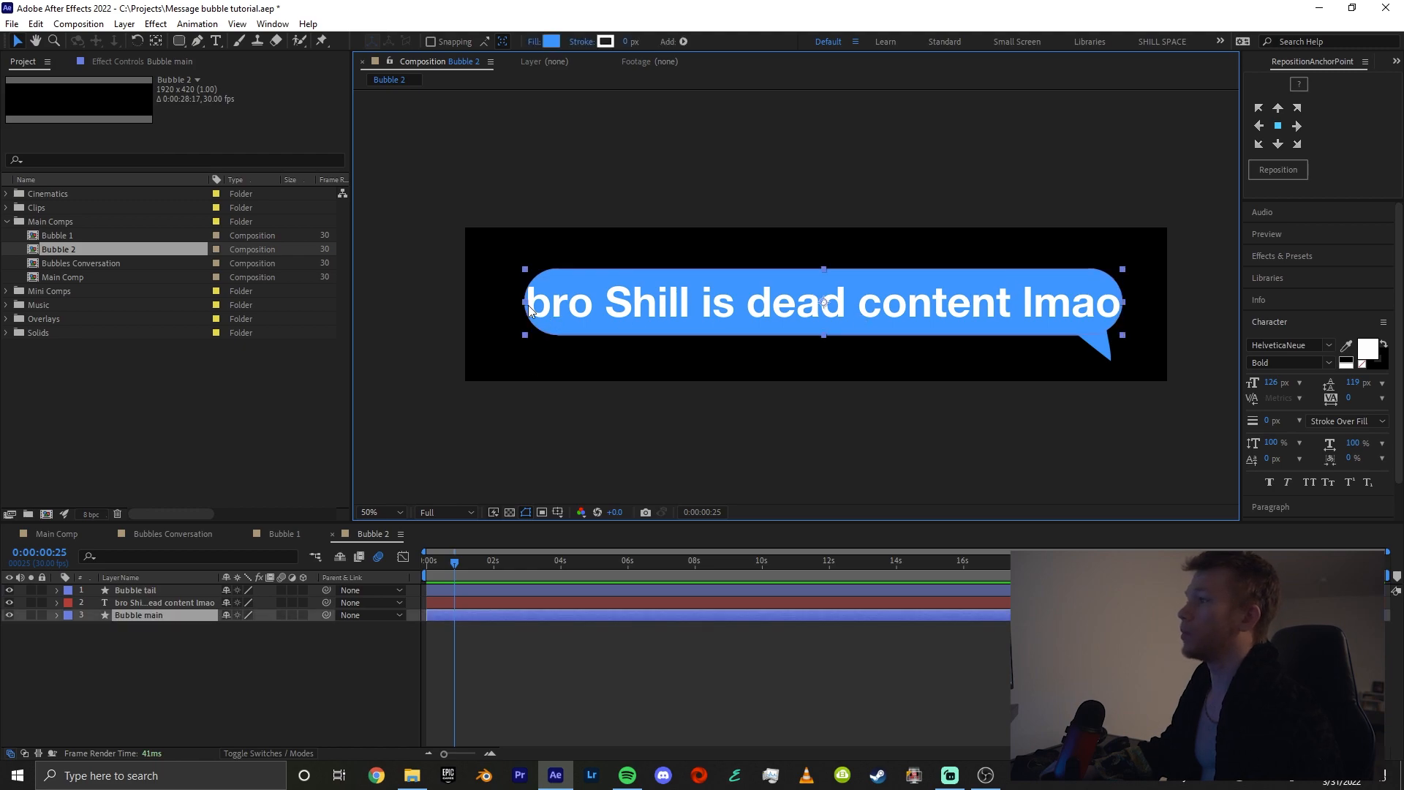
left_click(57, 617)
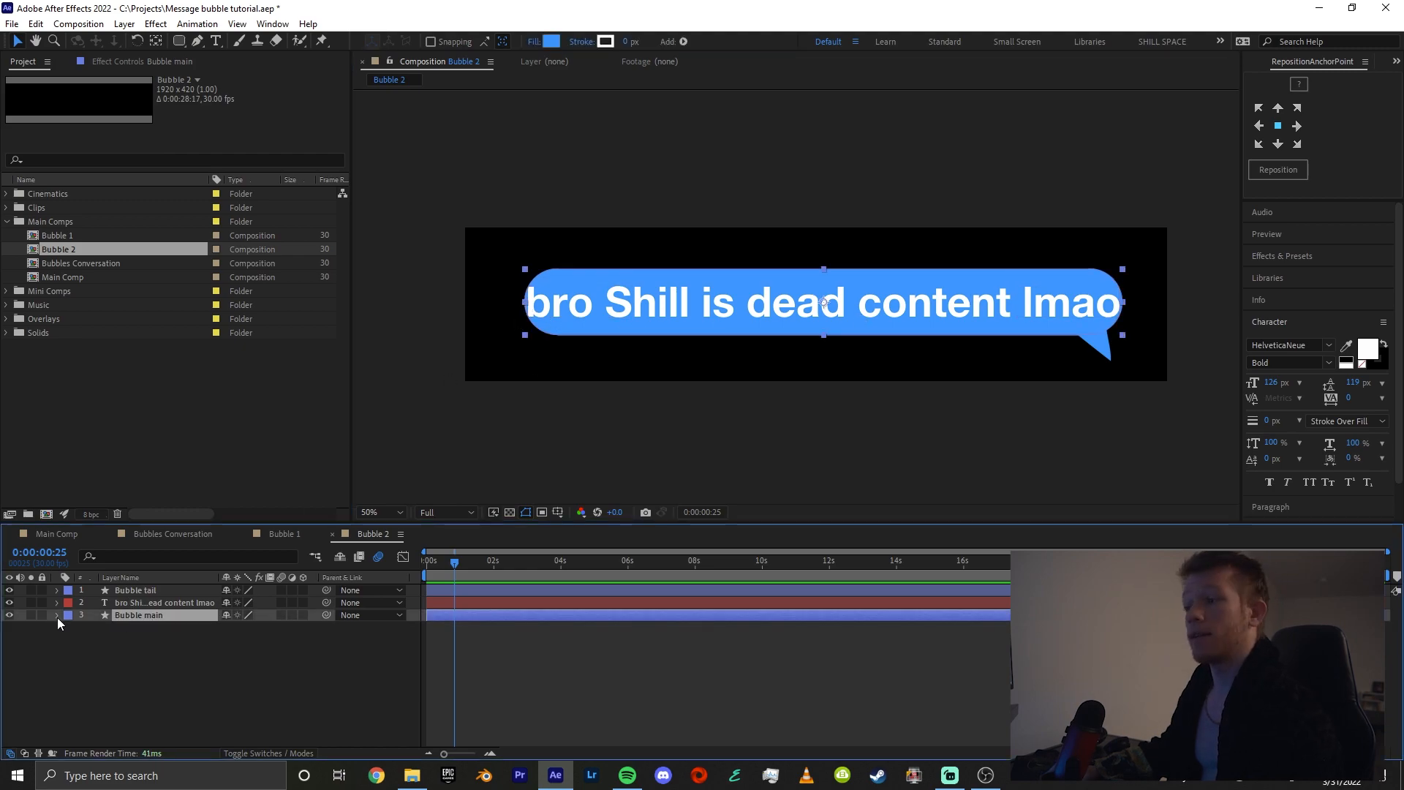
left_click(57, 617)
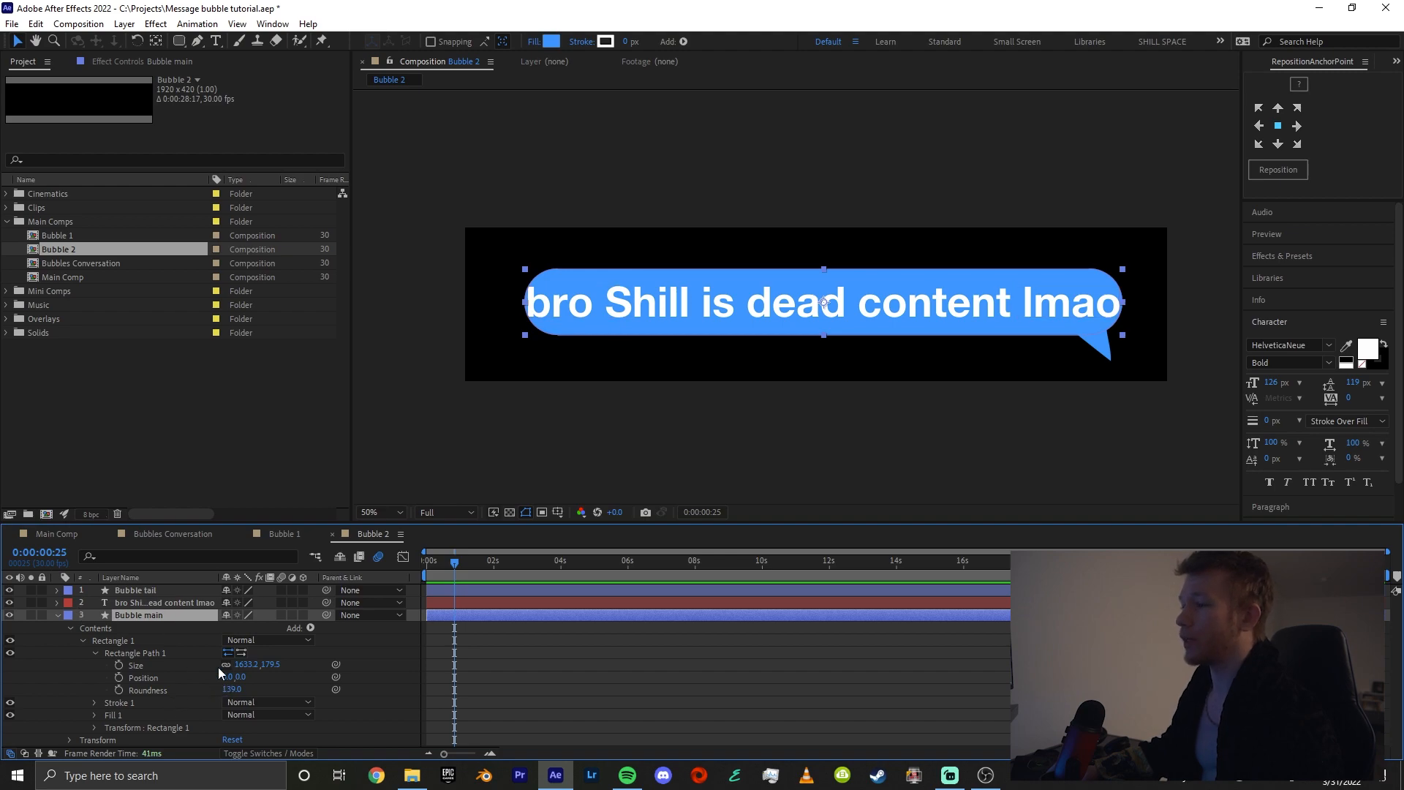
left_click_drag(244, 665, 267, 666)
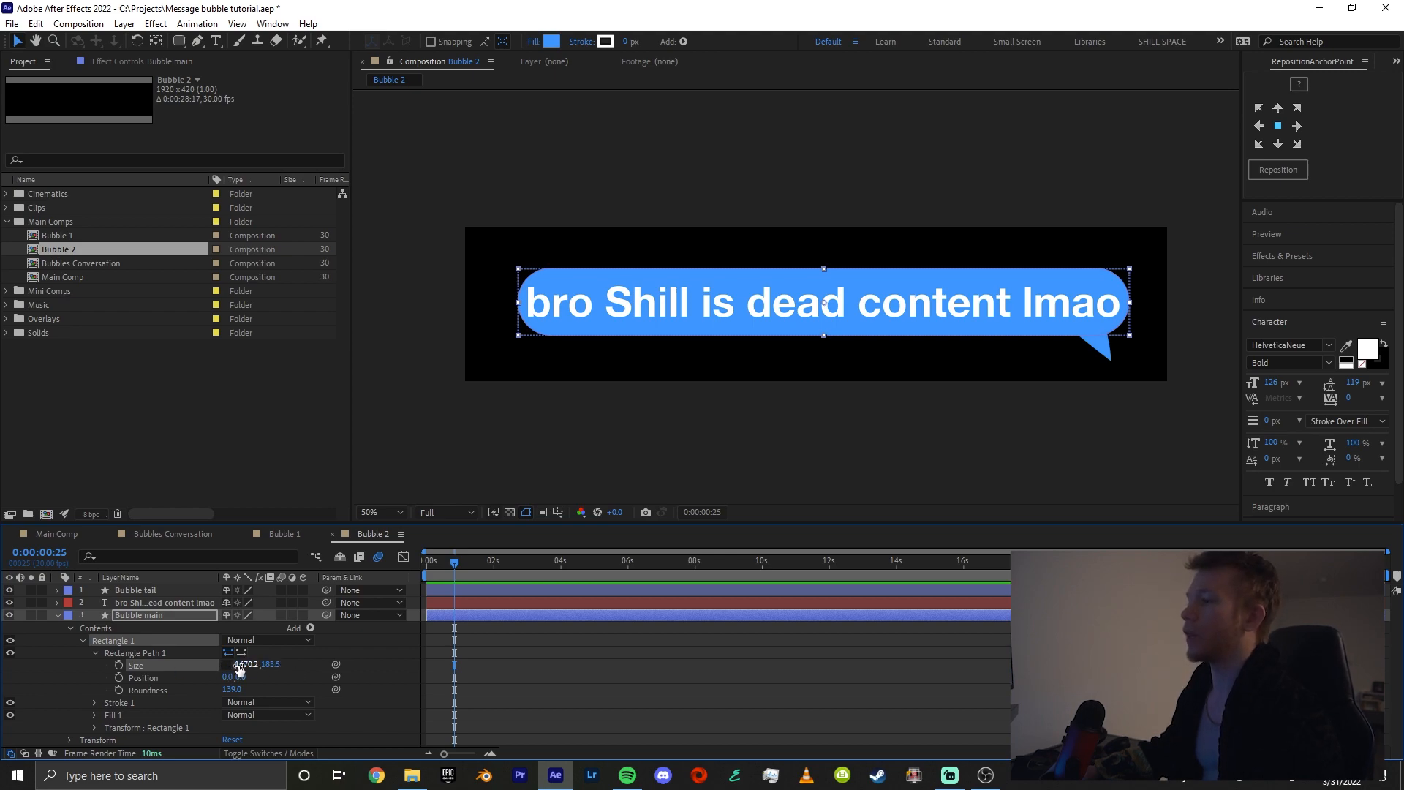
left_click_drag(239, 667, 266, 666)
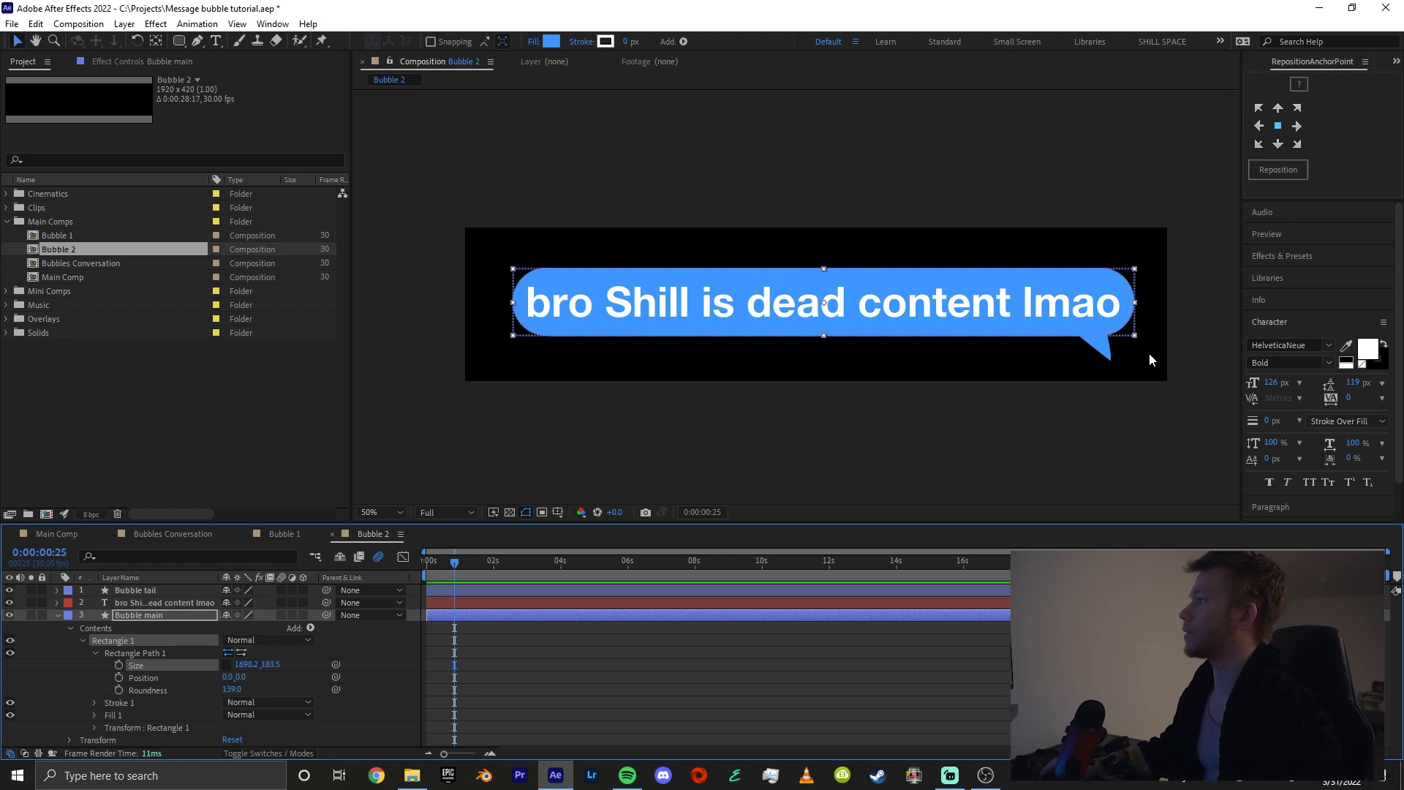
Move the bubble tail to the left end of the bubble body, centre its anchor point on it, and reshape its tip to point outward left
left_click(1095, 346)
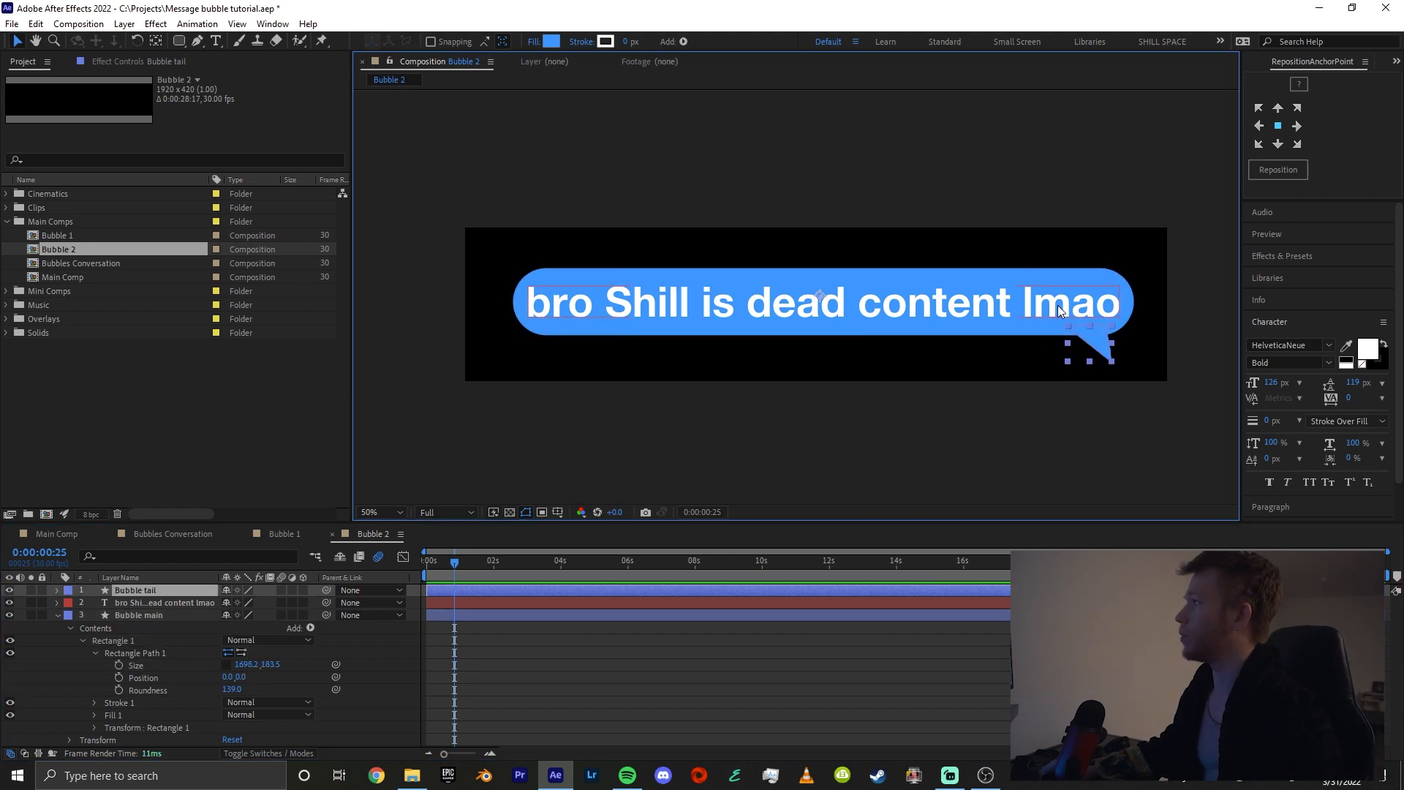
left_click_drag(1082, 344, 786, 343)
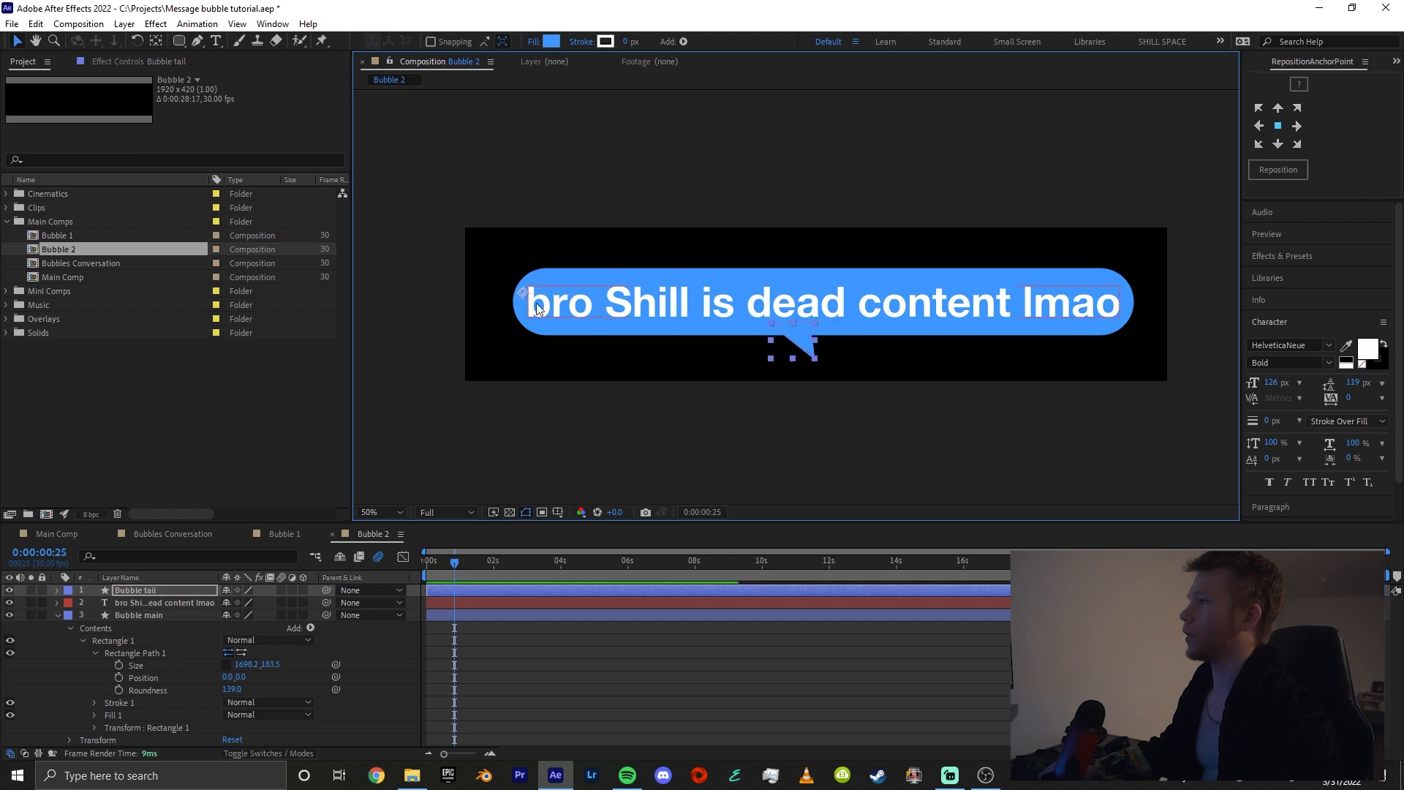
key("y")
left_click_drag(674, 317, 535, 331)
key("v")
key("g")
left_click(539, 359)
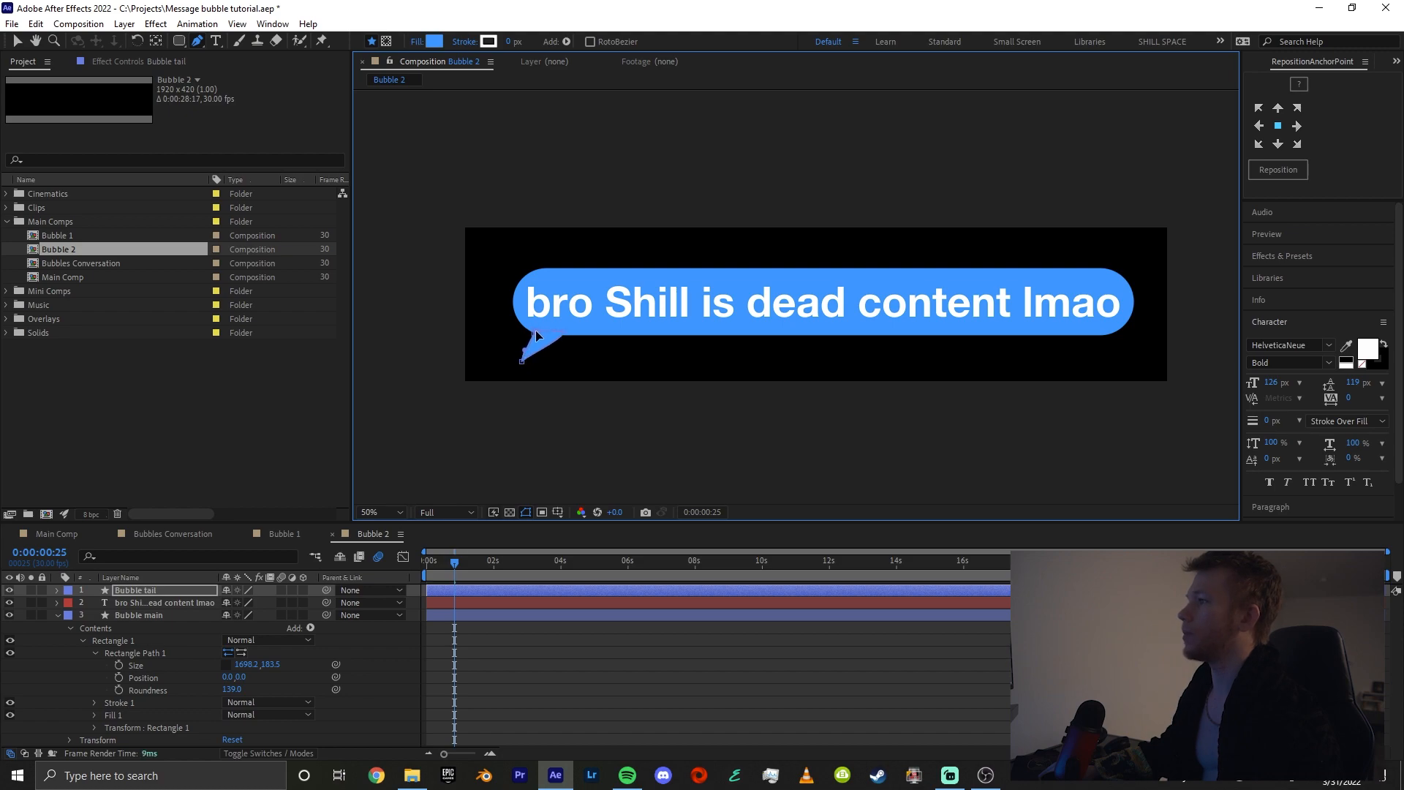
Change the Bubble main shape's fill to grey 909091
left_click(167, 614)
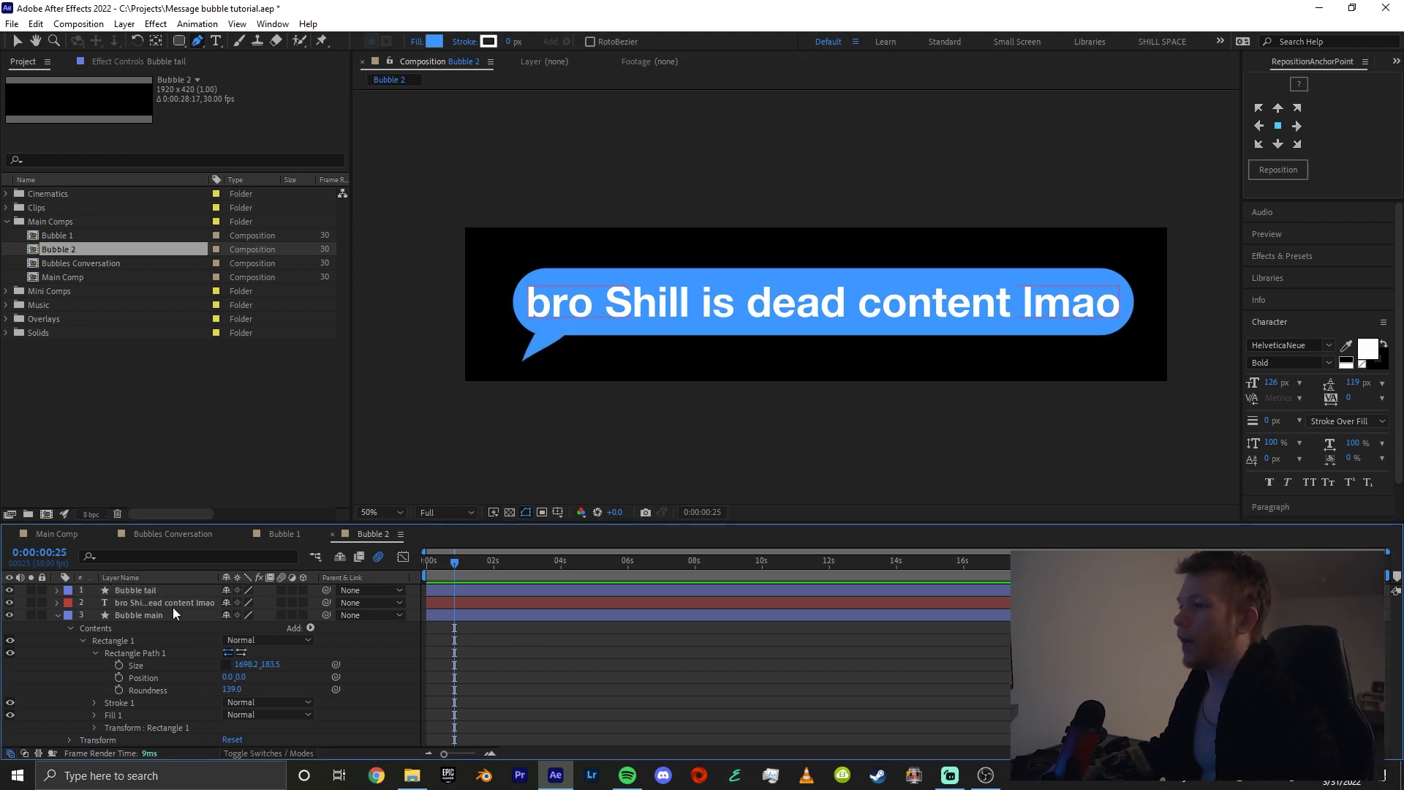
left_click(435, 41)
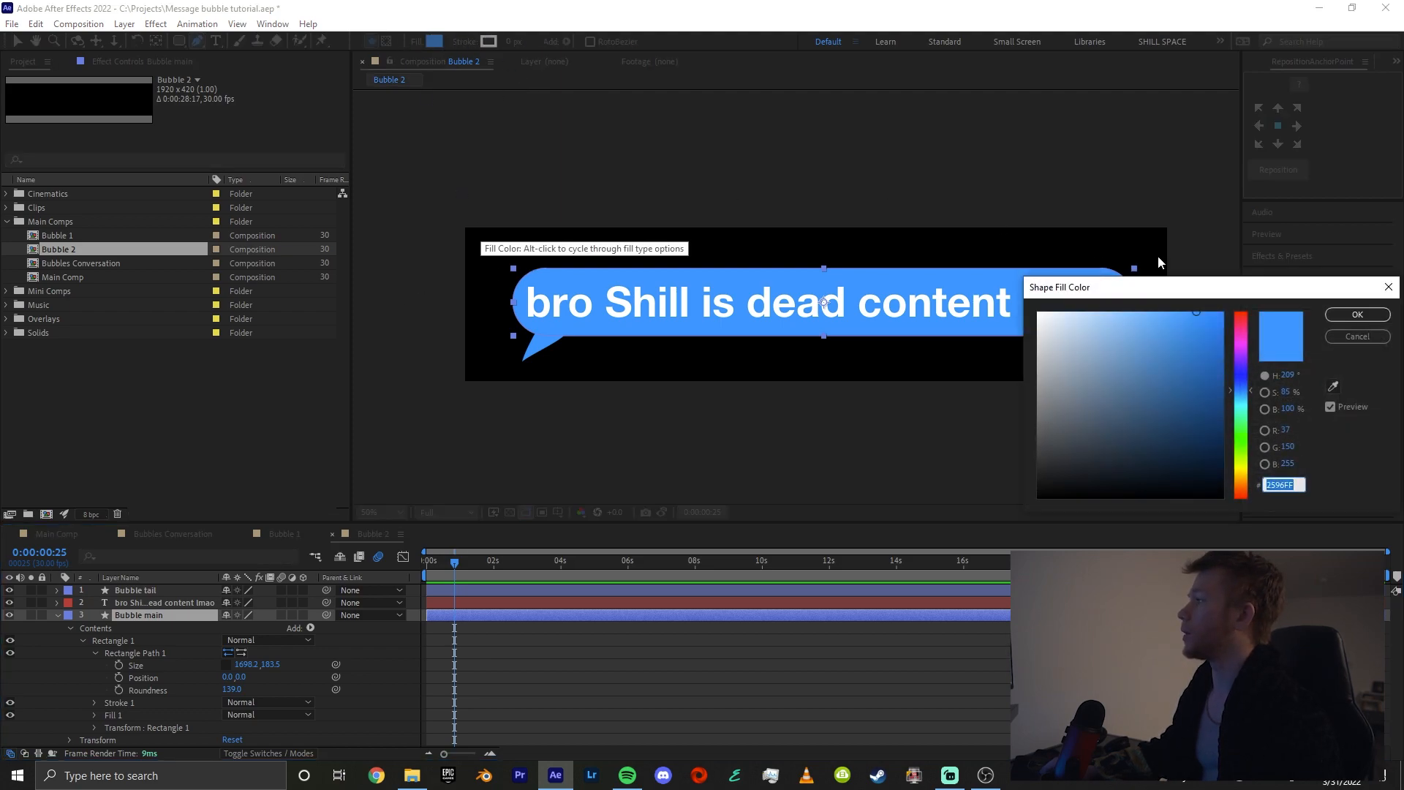
left_click_drag(1141, 287, 546, 474)
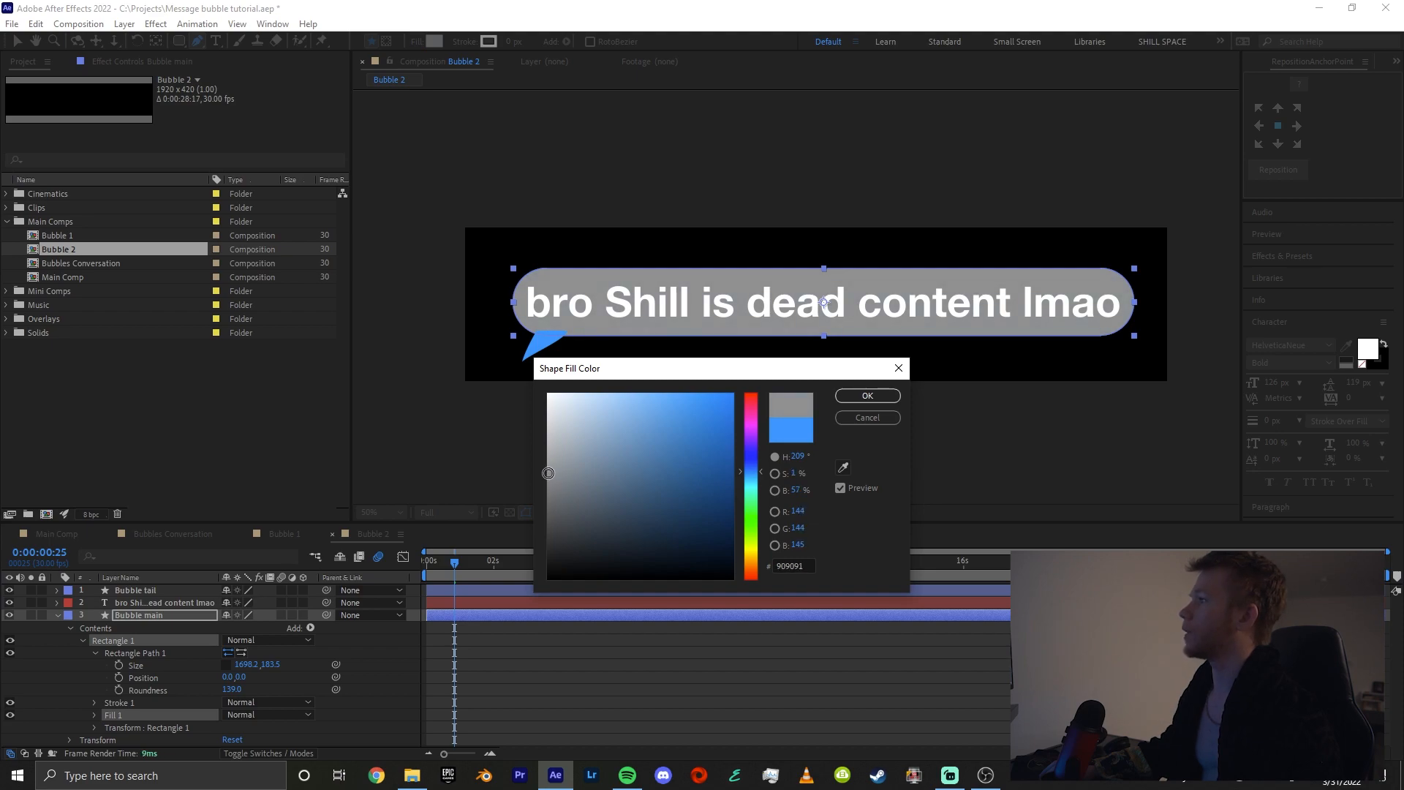
left_click(876, 397)
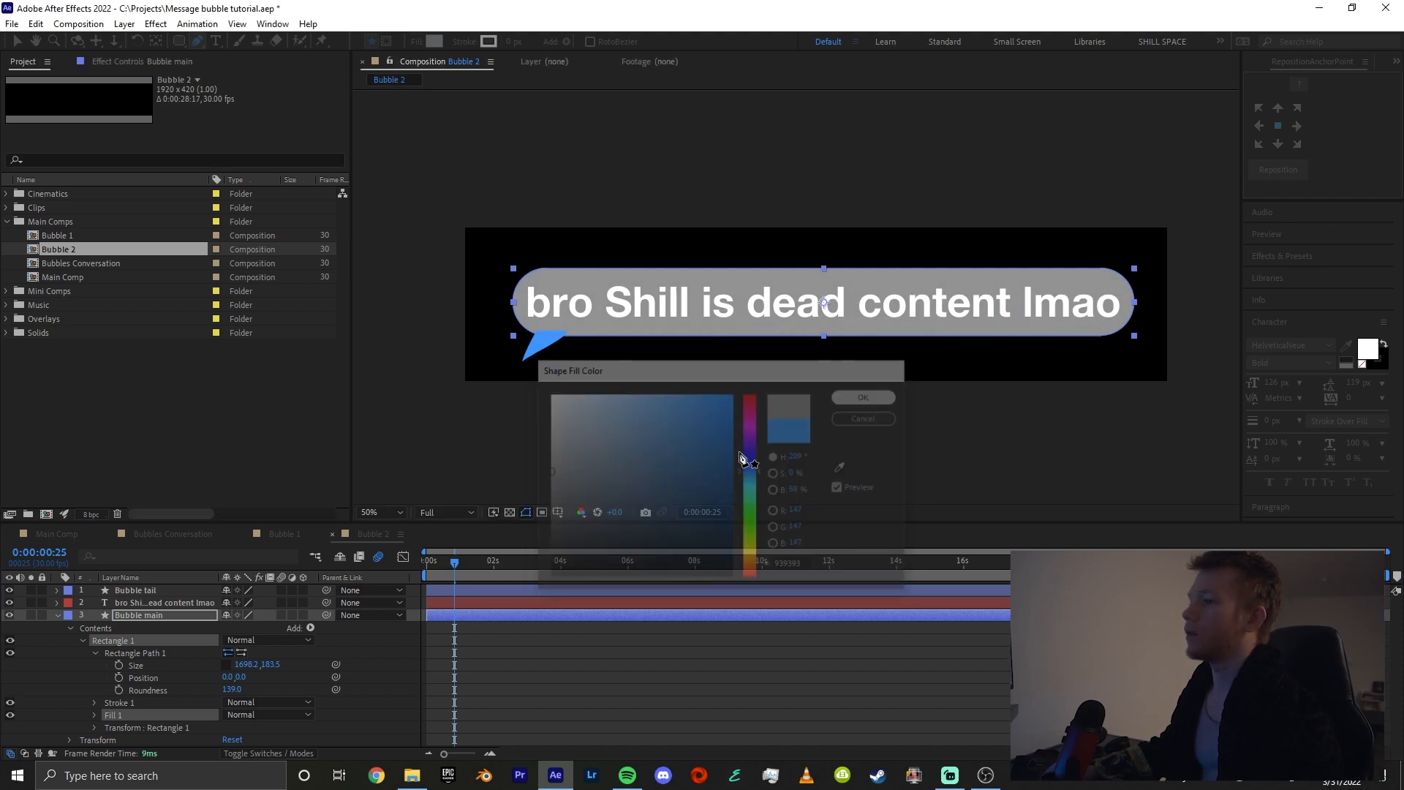
Match the bubble tail's fill to the grey bubble body by sampling its colour
left_click(148, 592)
left_click(436, 41)
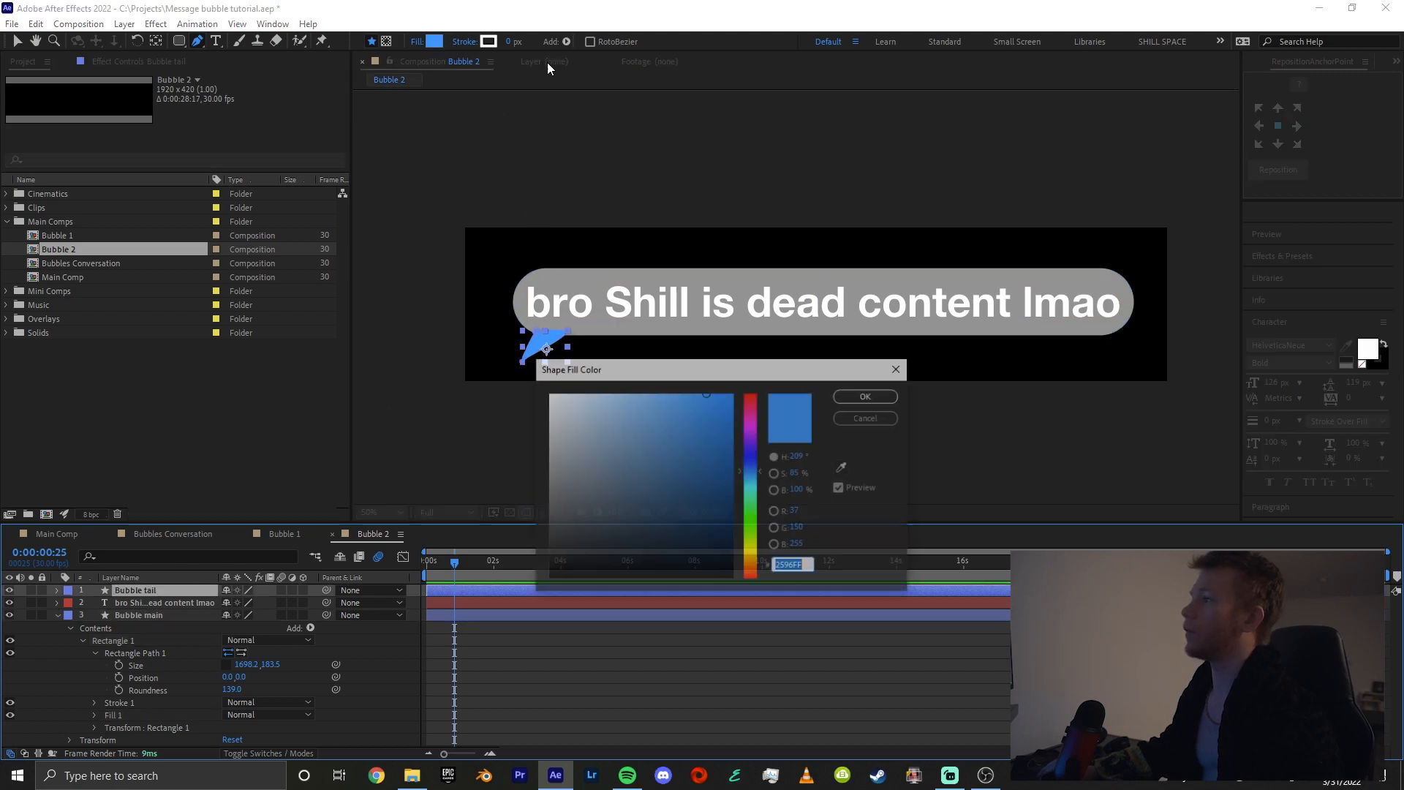
left_click(844, 468)
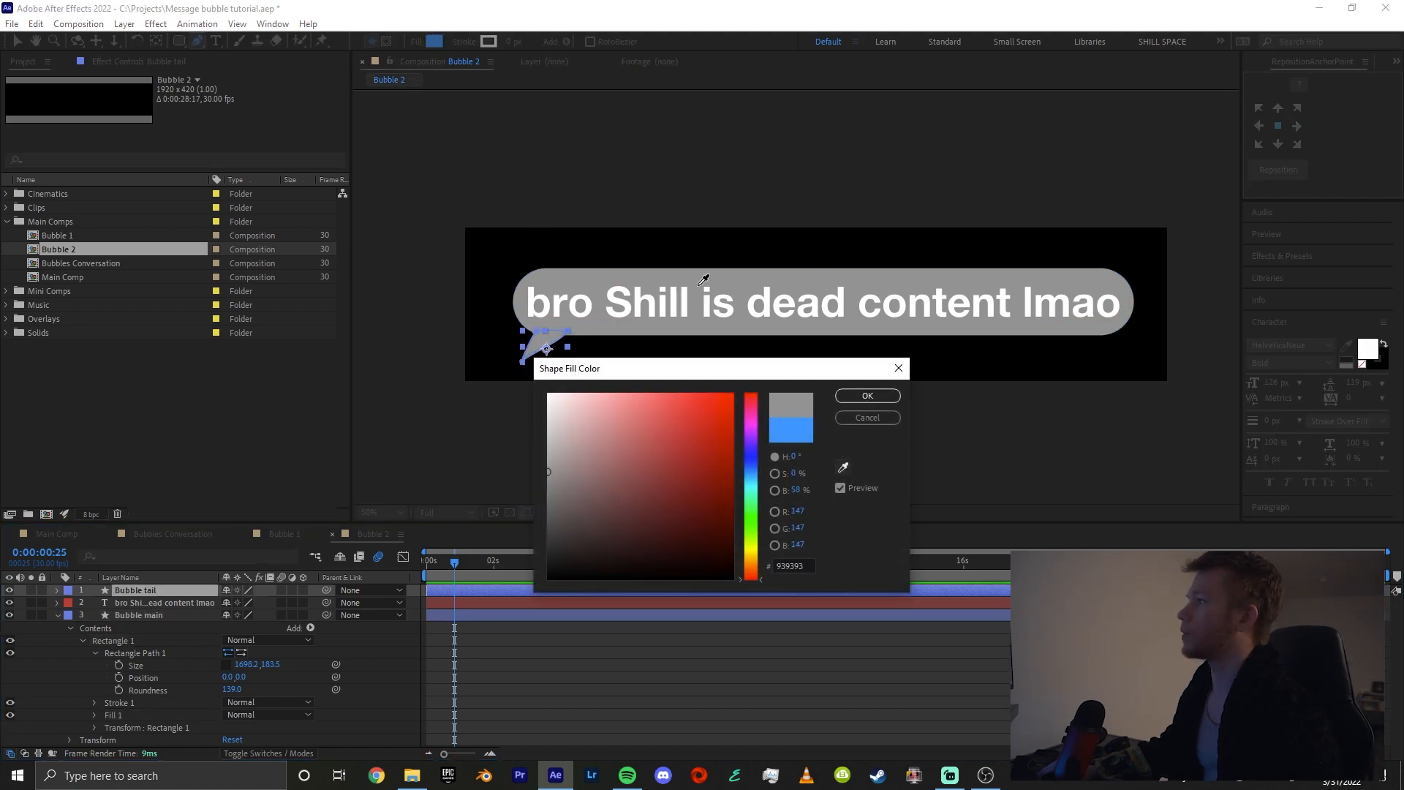
left_click(742, 278)
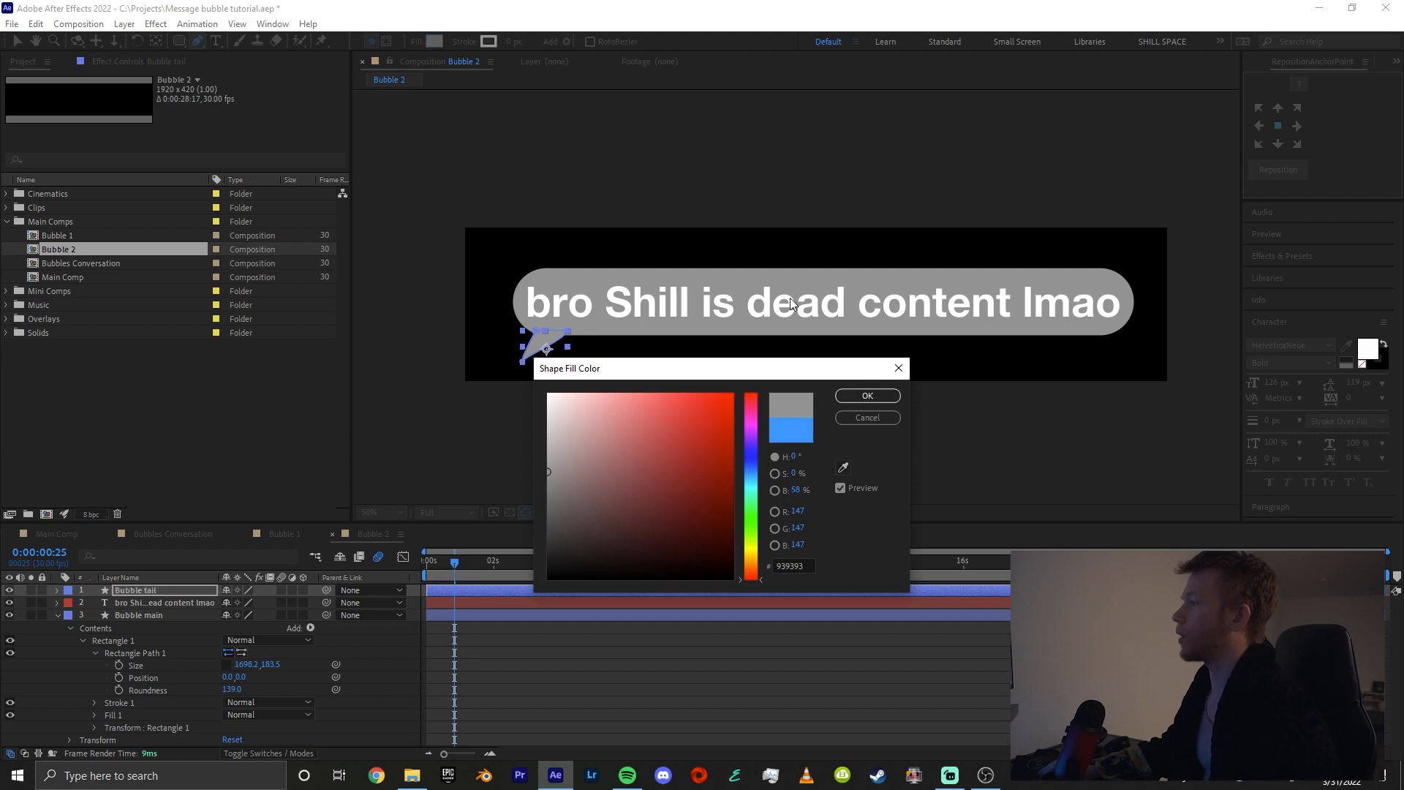
left_click(885, 400)
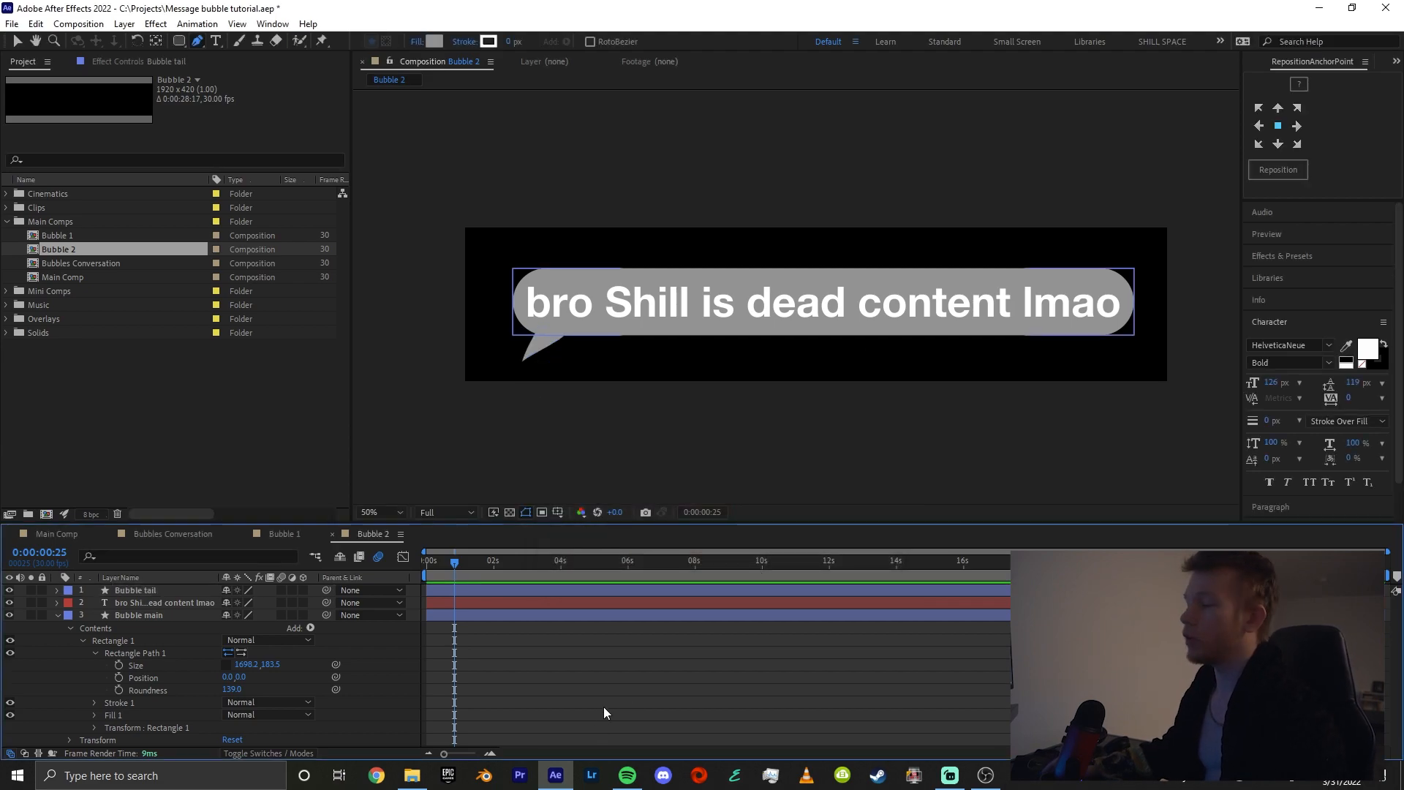
Widen the Bubble main rectangle to 1737.2 and shift the tail slightly further left to match
key("u")
left_click(60, 594)
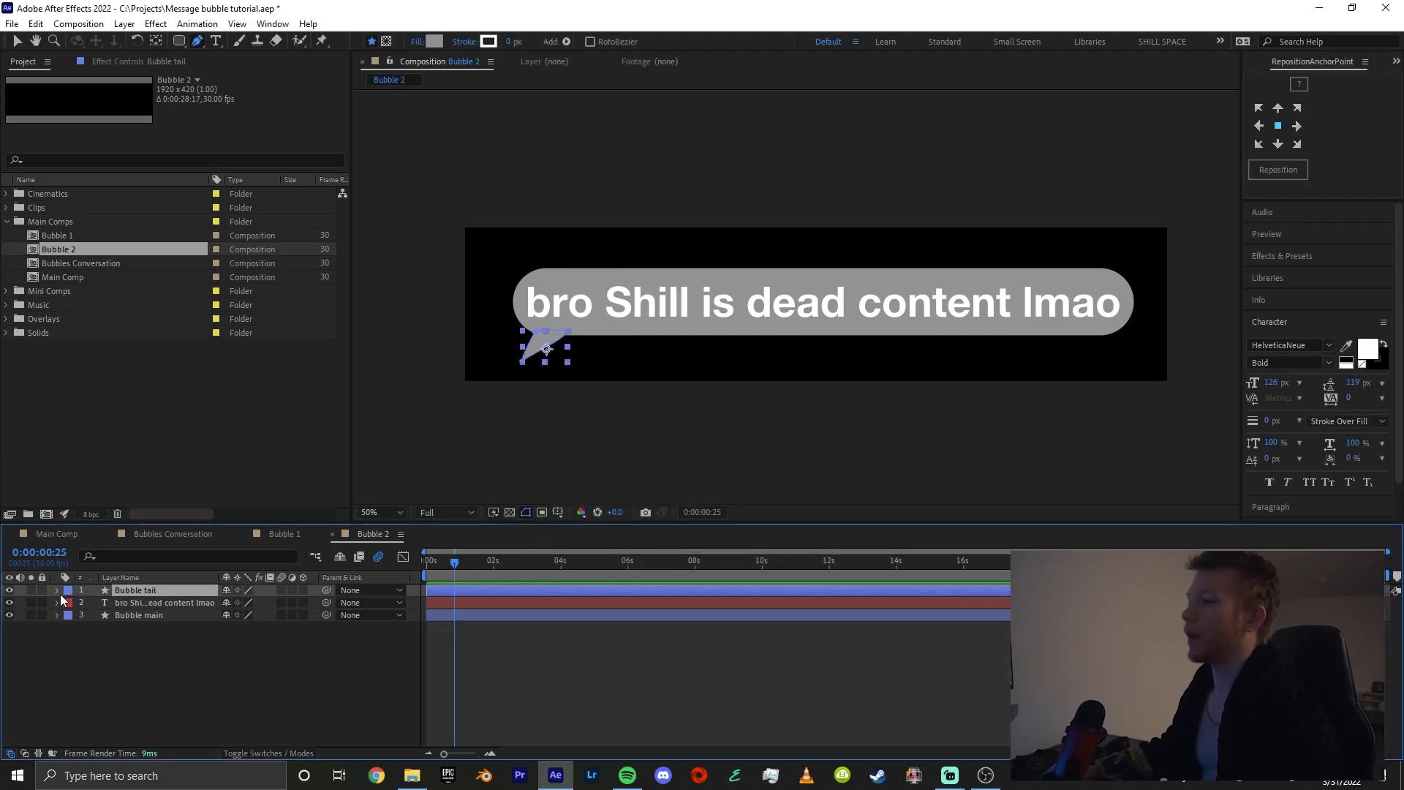
left_click(153, 616)
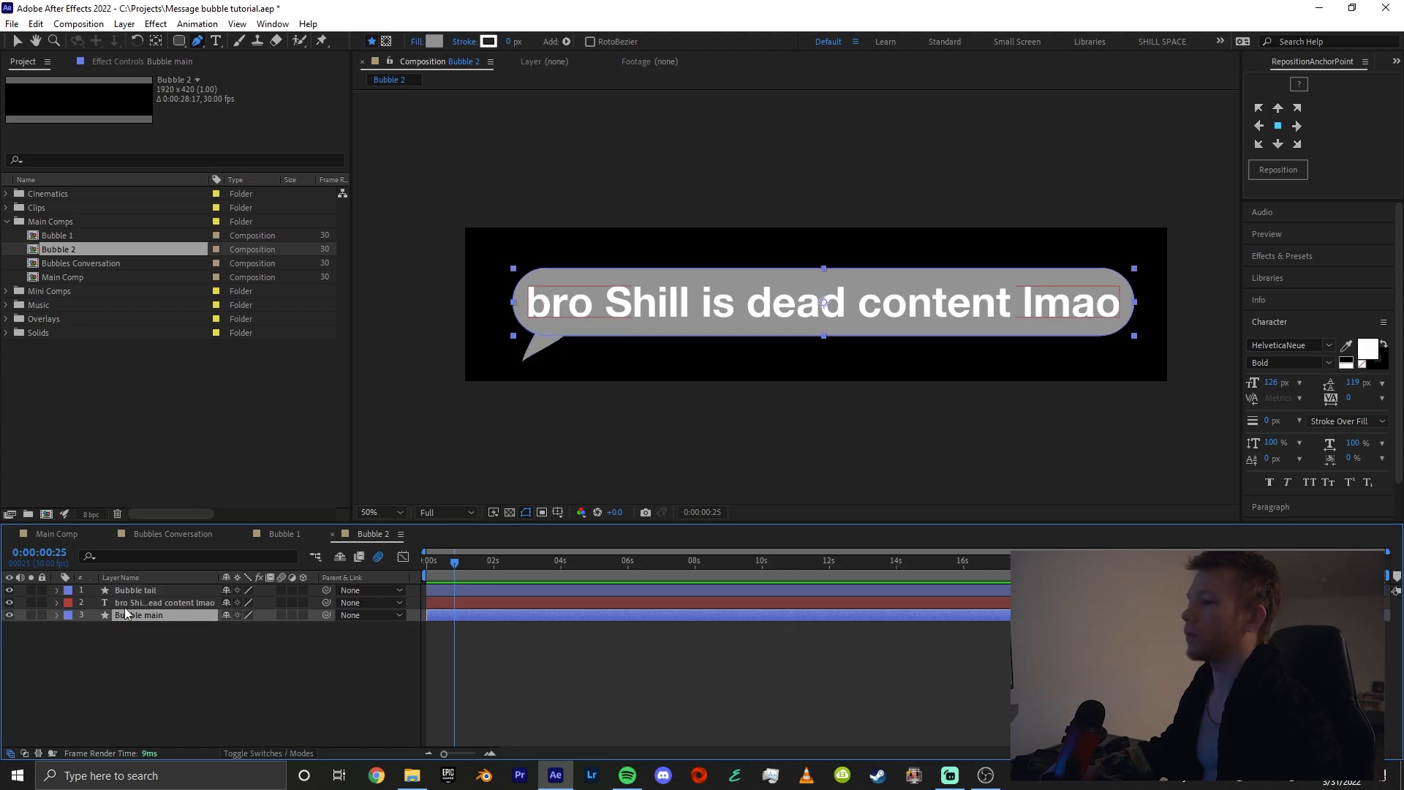
left_click(58, 616)
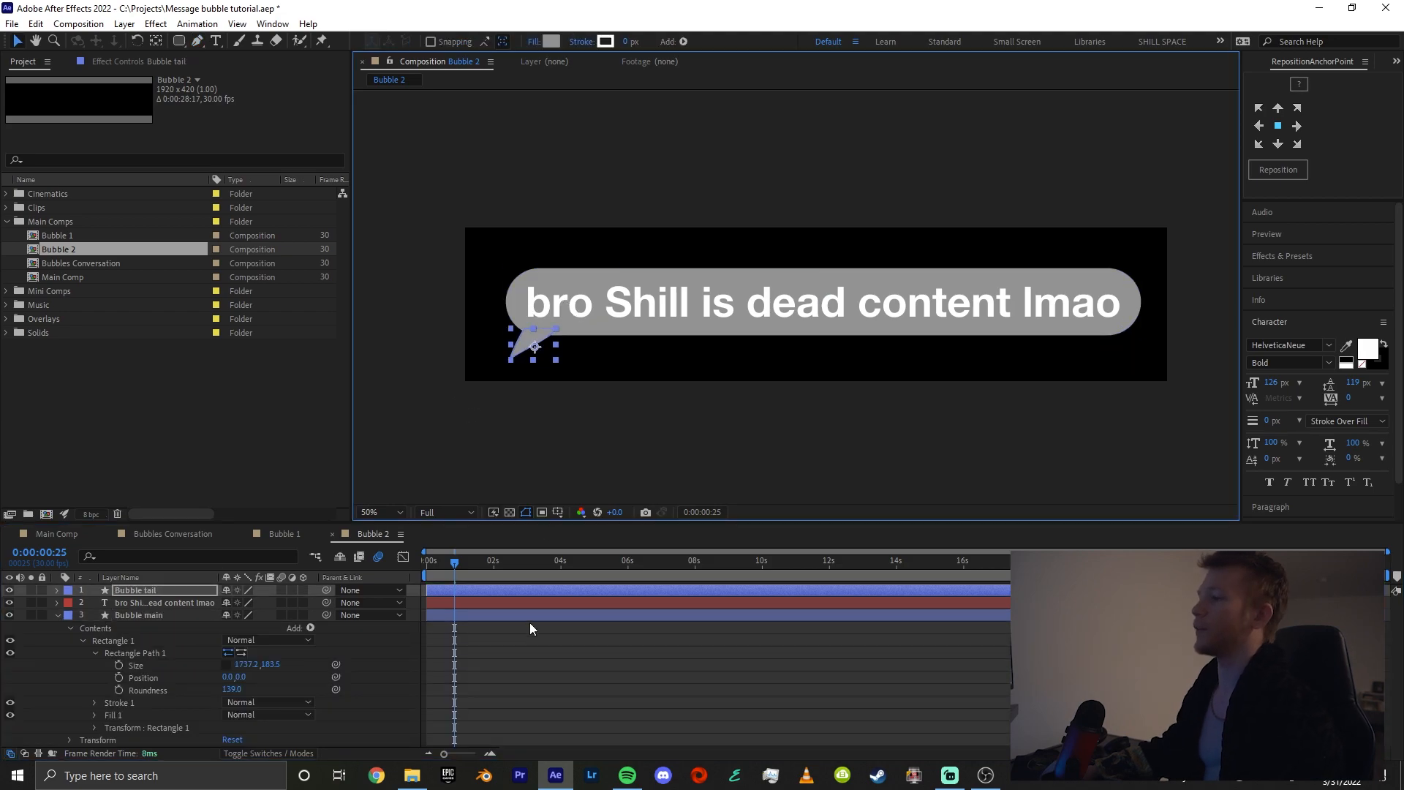
left_click(529, 622)
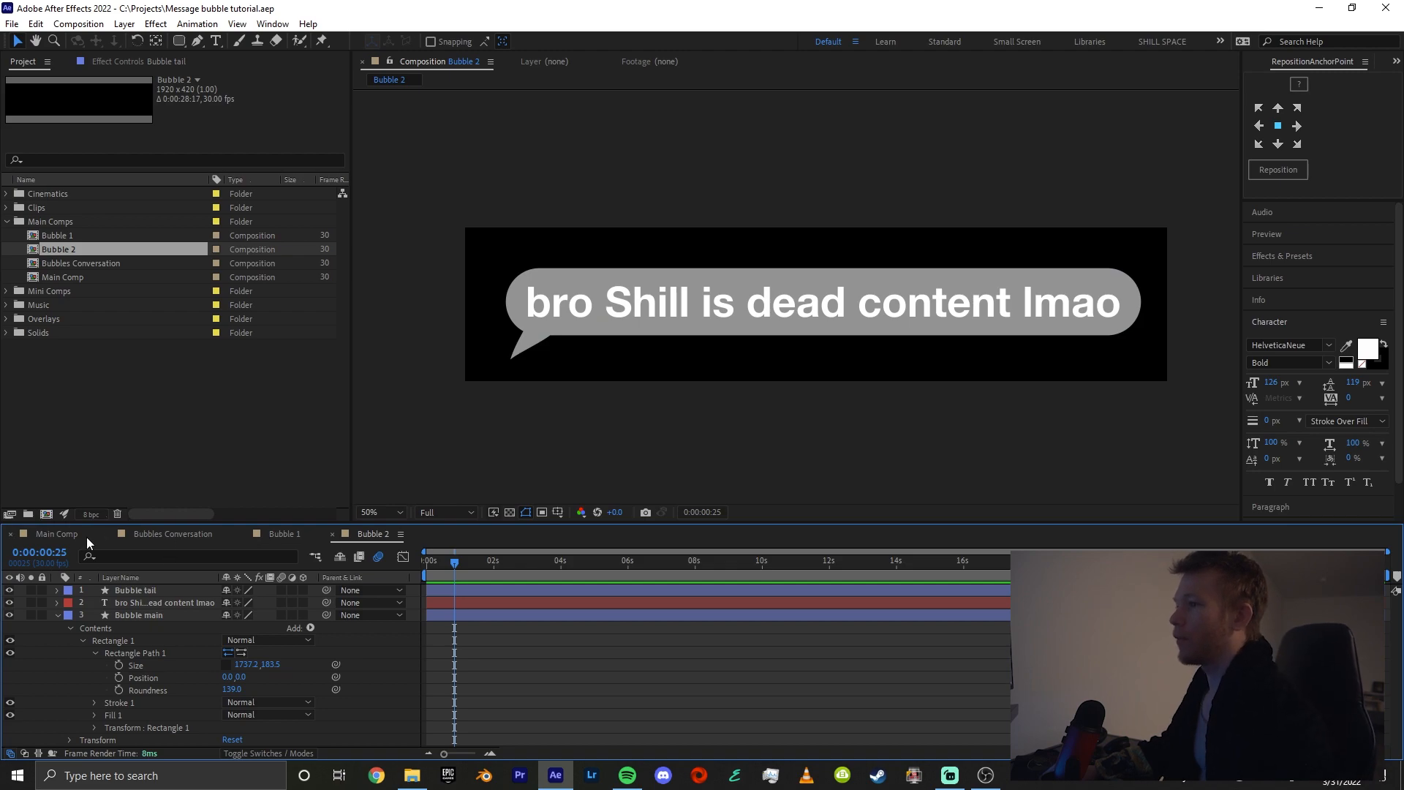
Add the Bubble 2 composition above Bubble 1 in Bubbles Conversation and move its anchor point to the tip of its tail
left_click(172, 533)
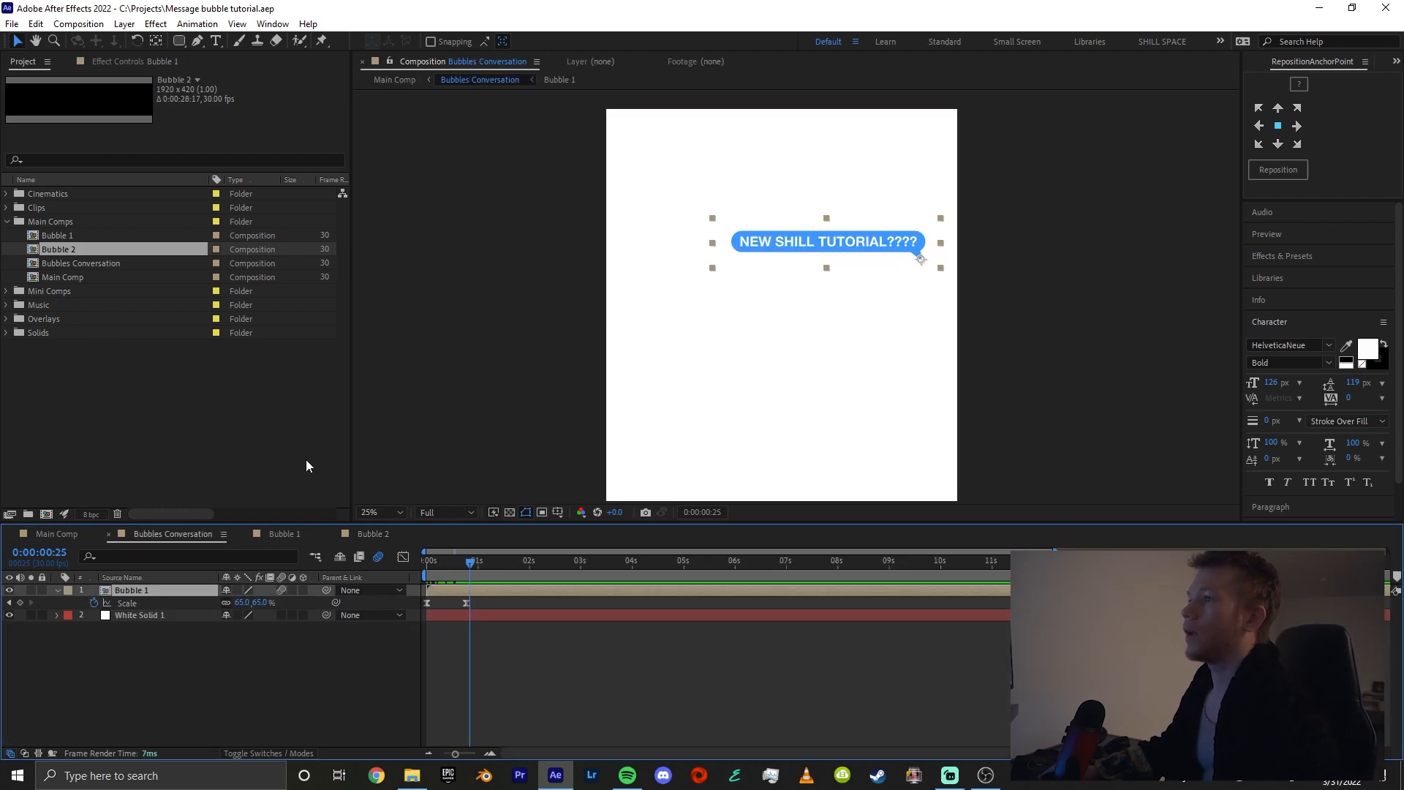
left_click_drag(73, 249, 178, 590)
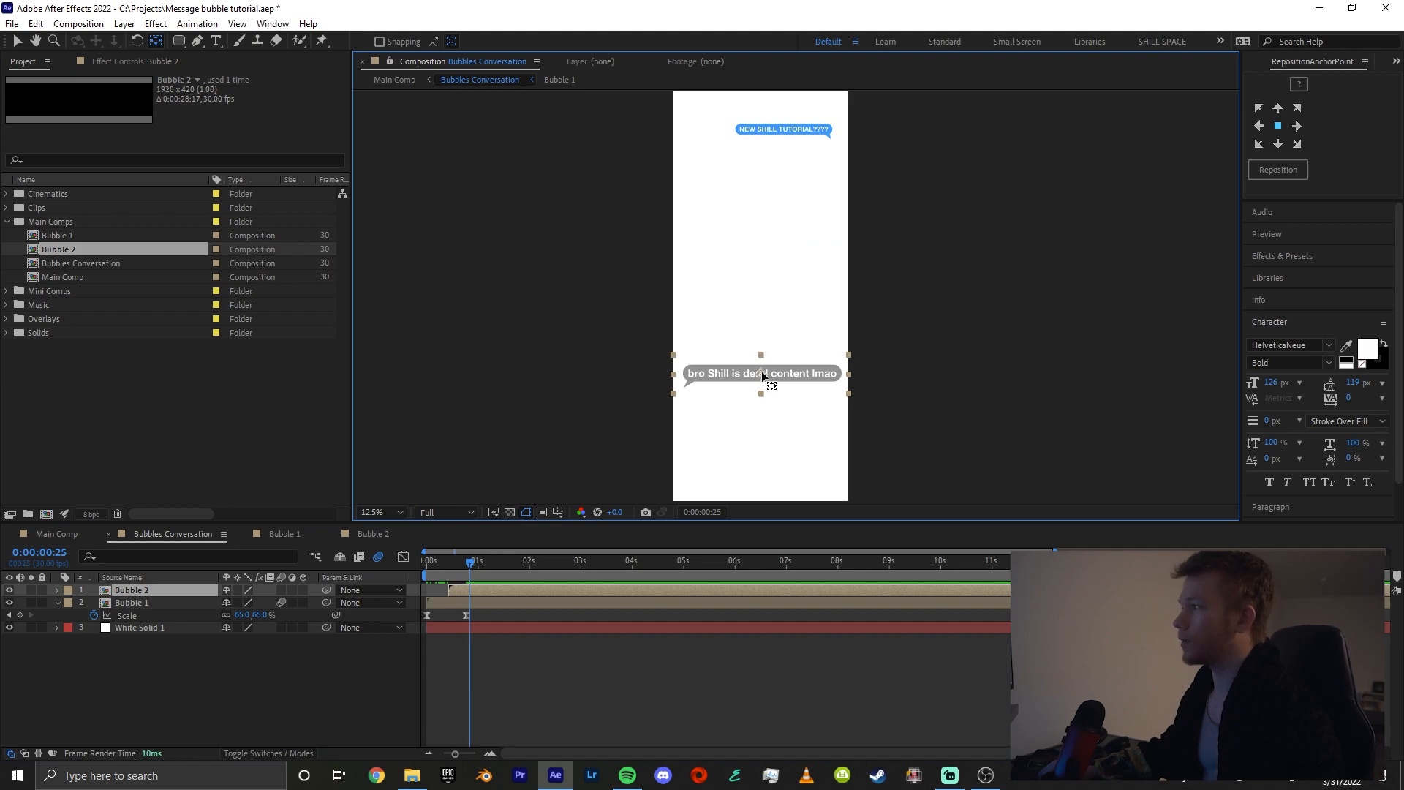
left_click_drag(757, 375, 684, 386)
key("v")
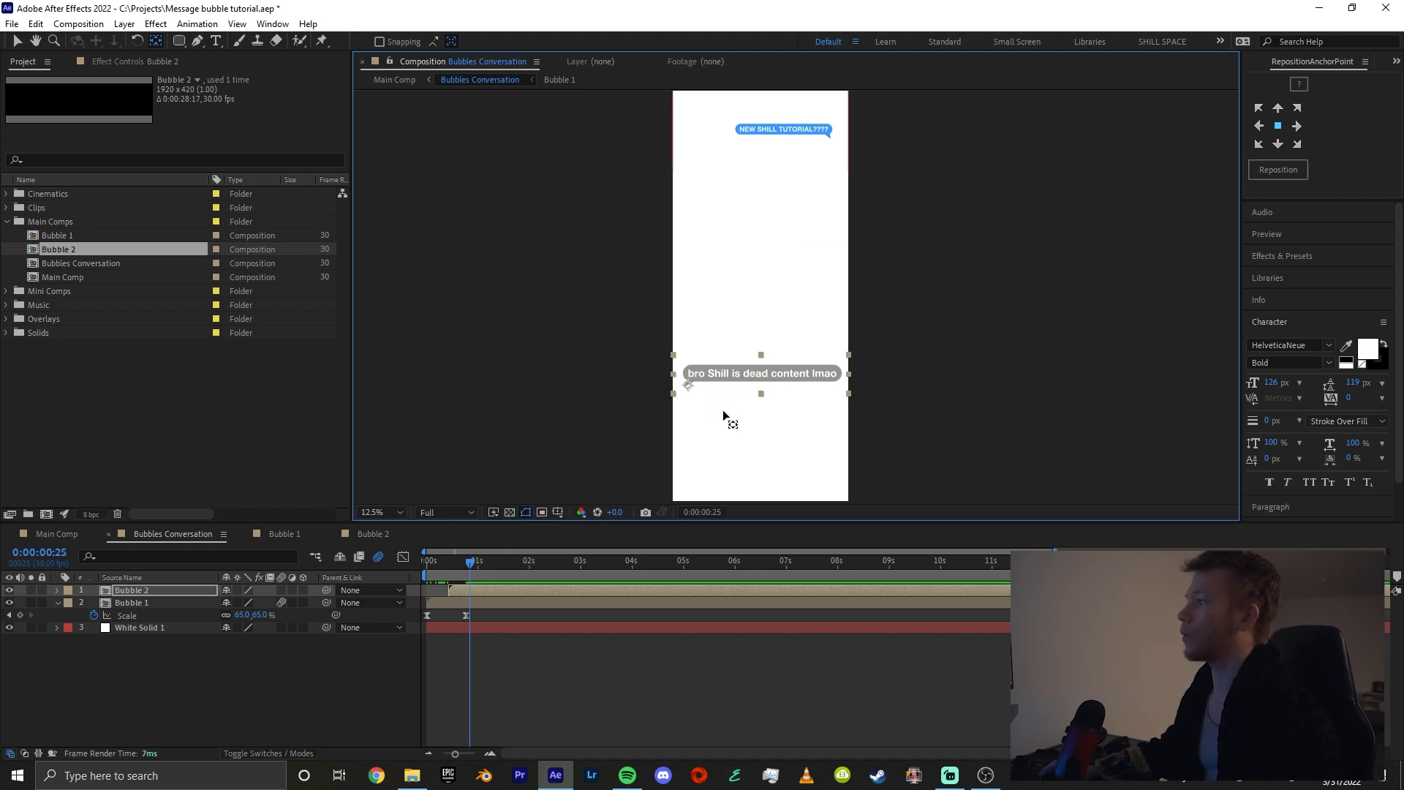
key("period")
left_click_drag(692, 440, 709, 337)
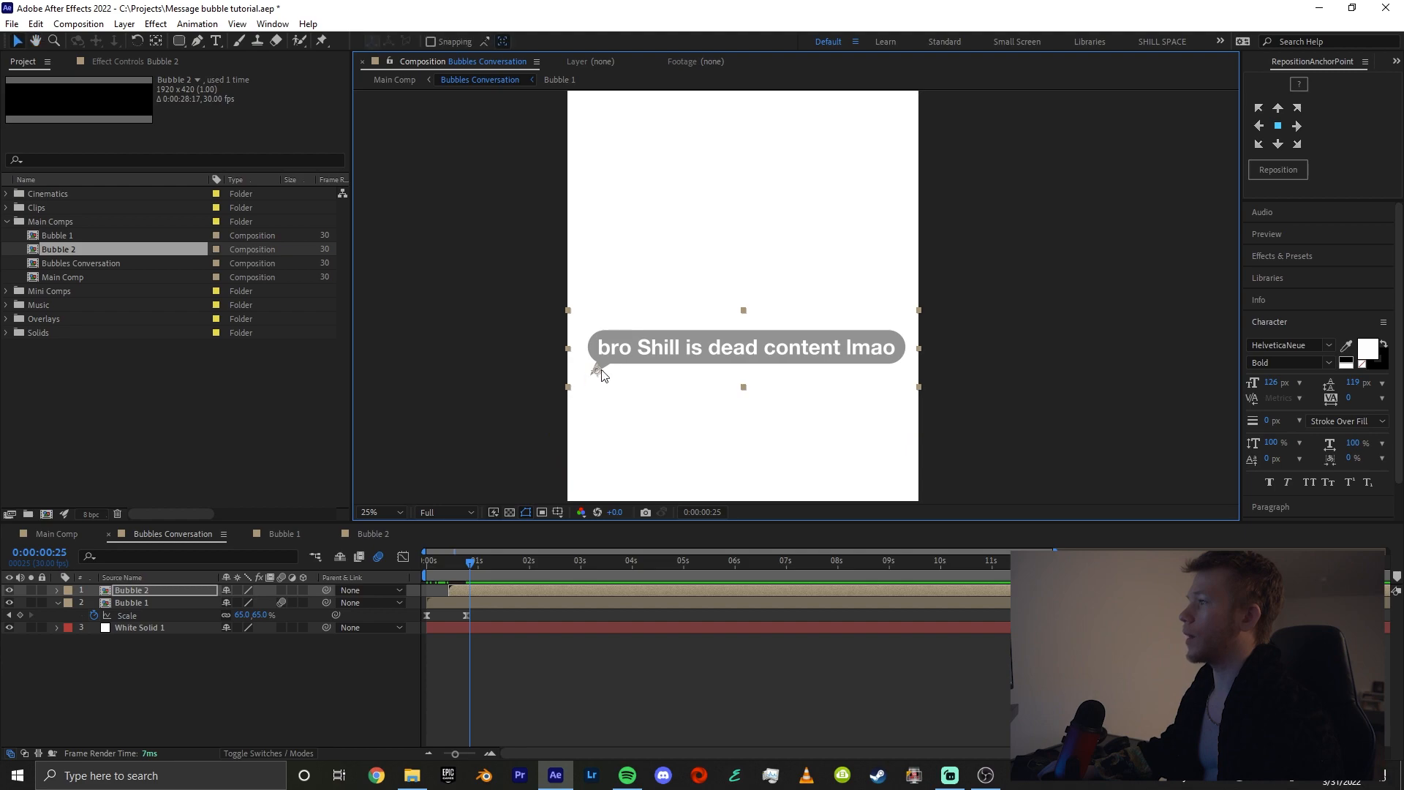
key("y")
left_click_drag(598, 373, 595, 374)
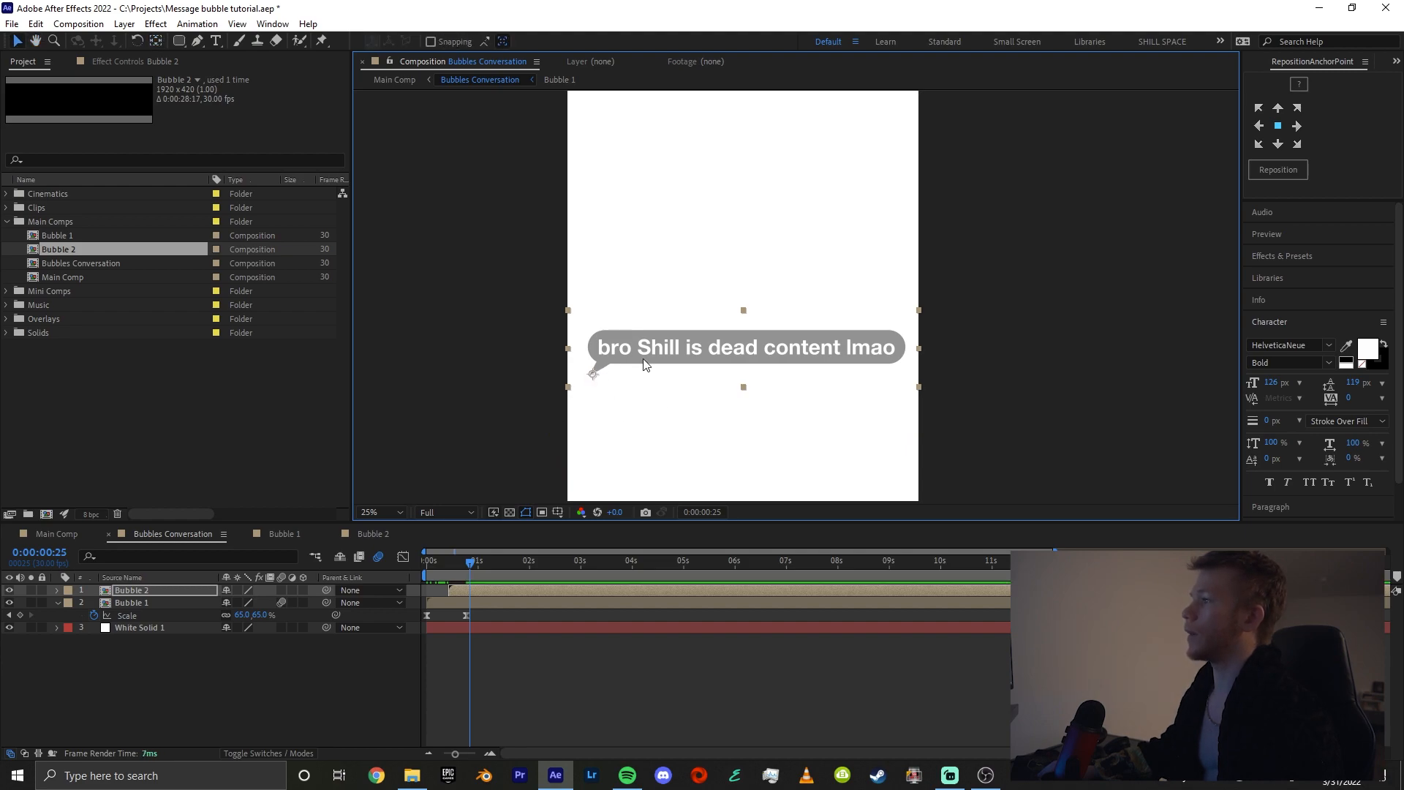
Position Bubble 2 just below the blue Bubble 1 message
left_click_drag(637, 349, 659, 154)
key("v")
left_click_drag(676, 157, 652, 211)
left_click_drag(626, 264, 658, 340)
Set Bubble 2's Scale to 65% to match Bubble 1 and start keyframing it
left_click(152, 590)
key("s")
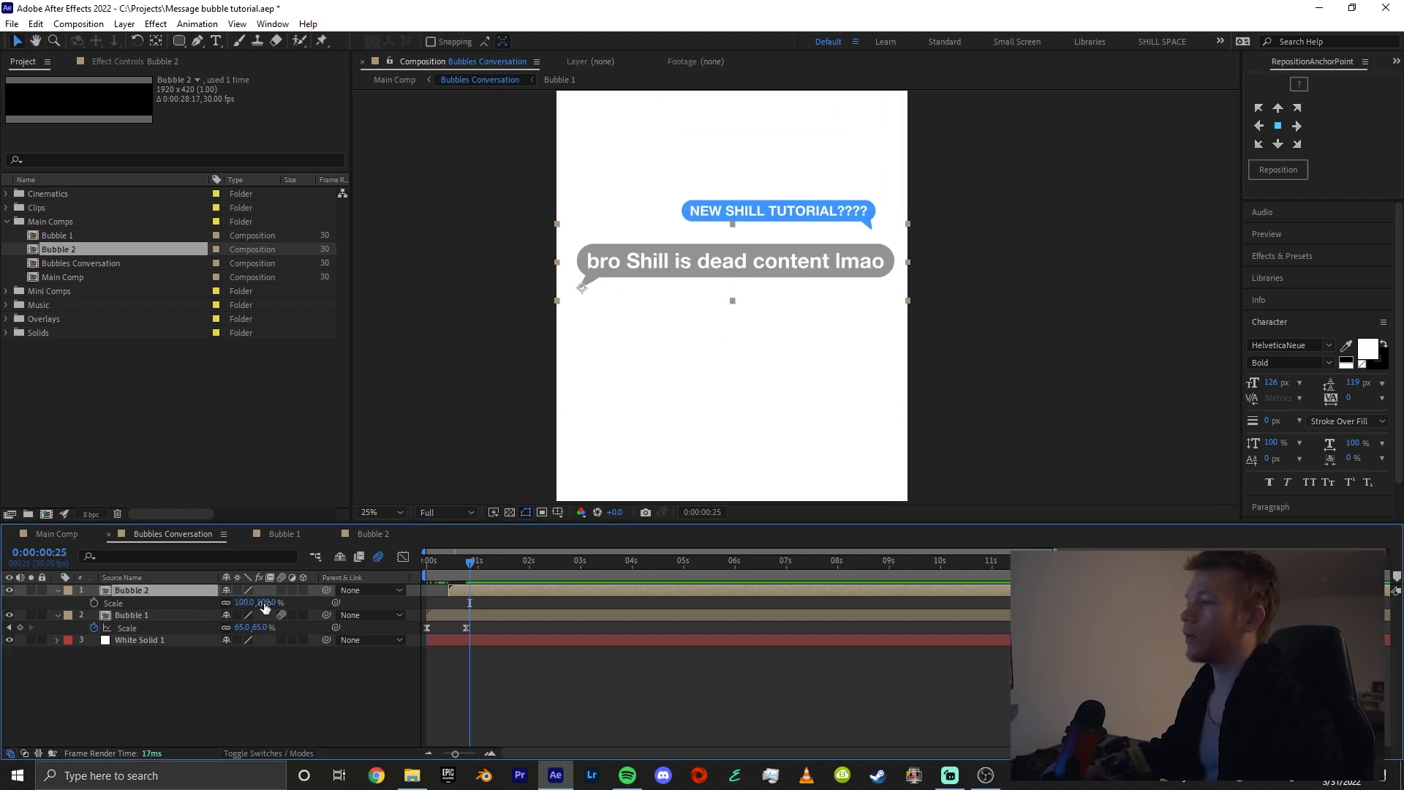
left_click(139, 616)
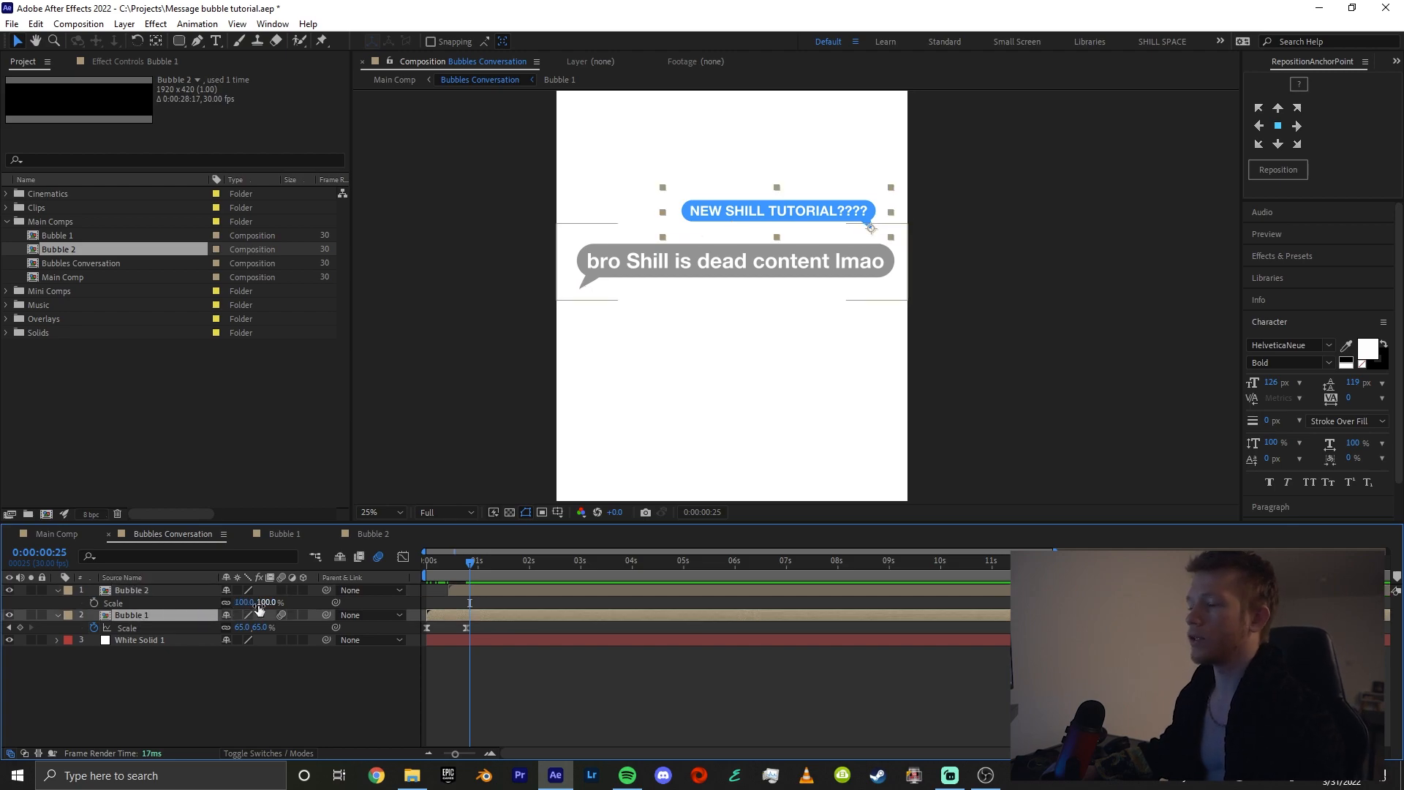
left_click(265, 602)
type("65")
left_click(94, 602)
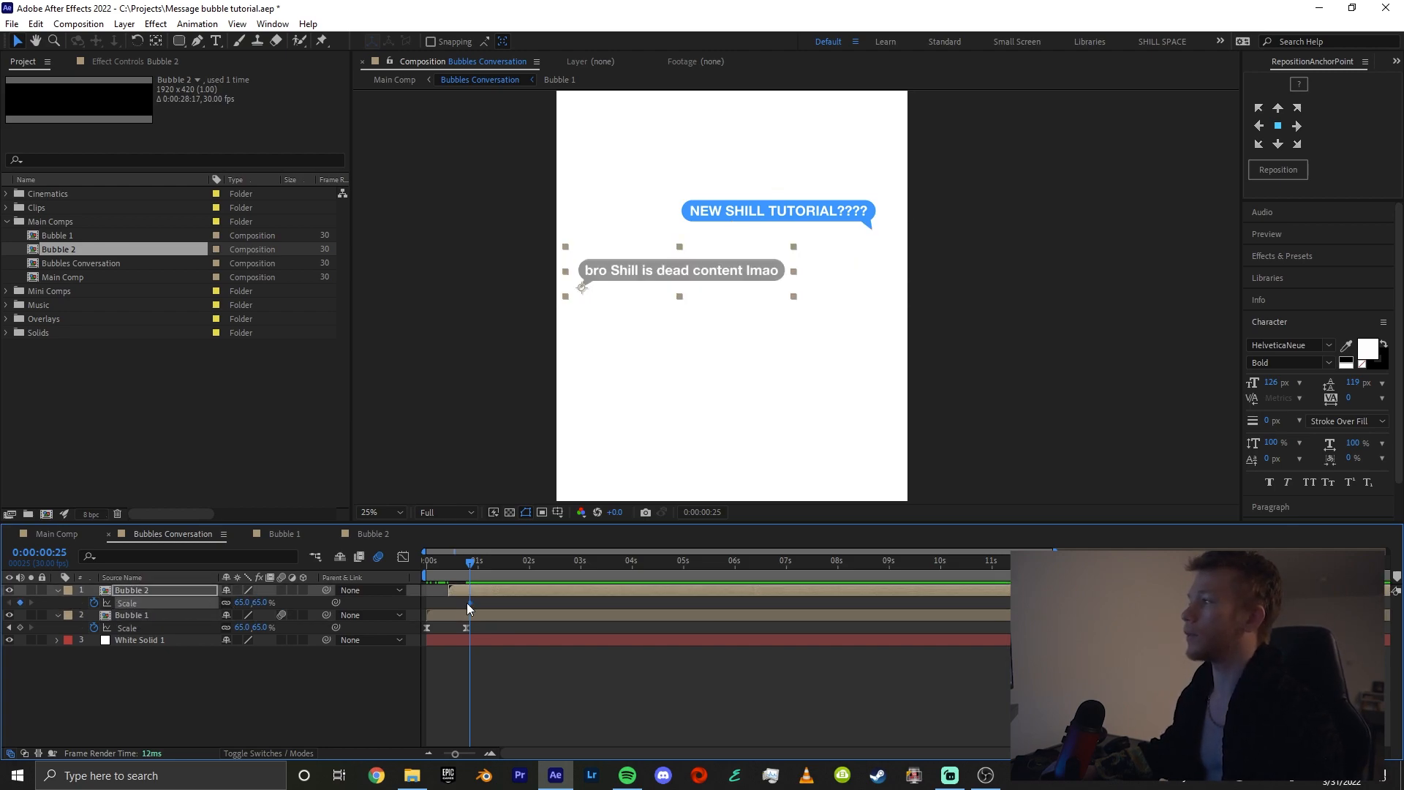
Add a 0% Scale keyframe for Bubble 2 at frame 13, where its layer begins
left_click_drag(490, 567, 447, 568)
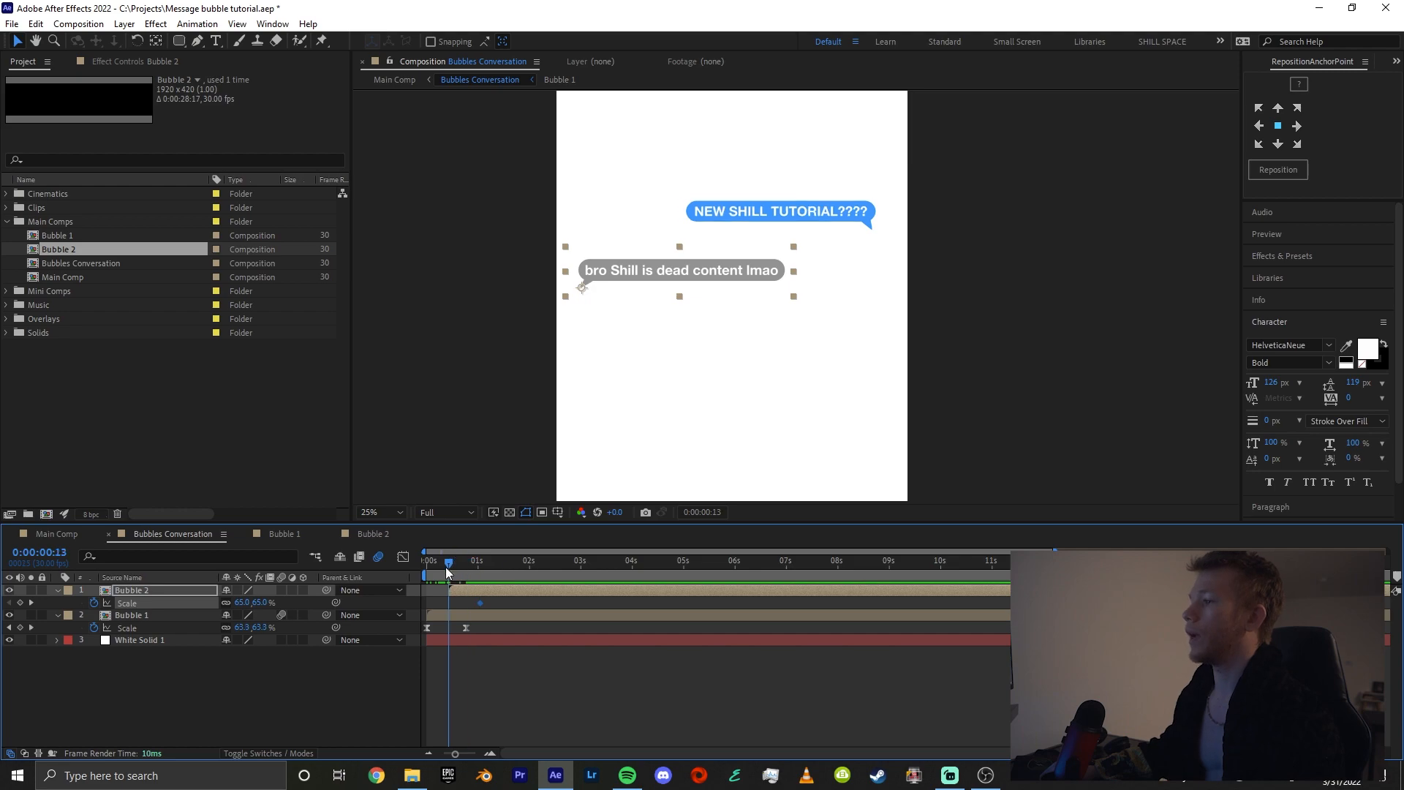
left_click(251, 606)
type("0")
key("Return")
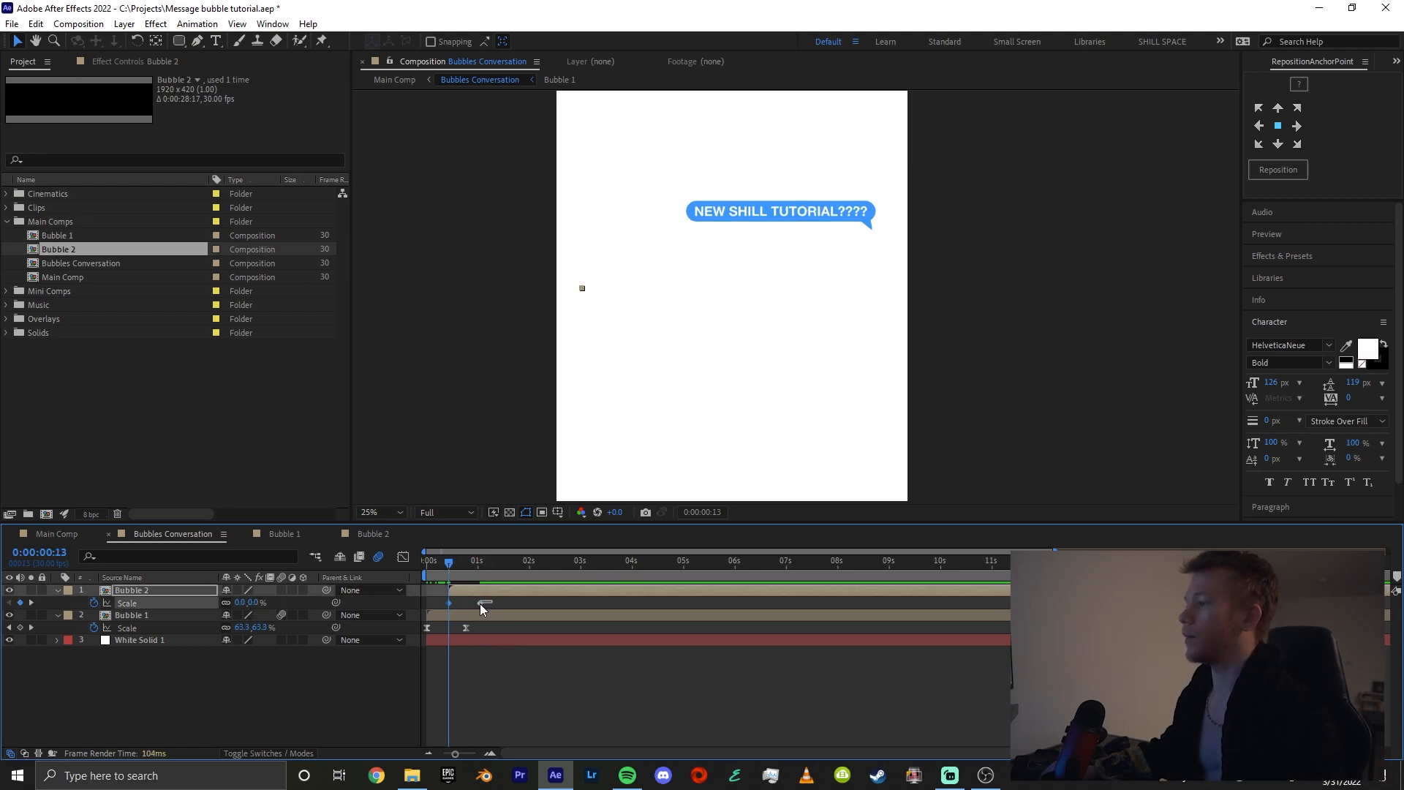
Ease both of Bubble 2's Scale keyframes and pull their handles left to give the curve a steep start and soft landing
key("=")
left_click_drag(536, 602, 542, 604)
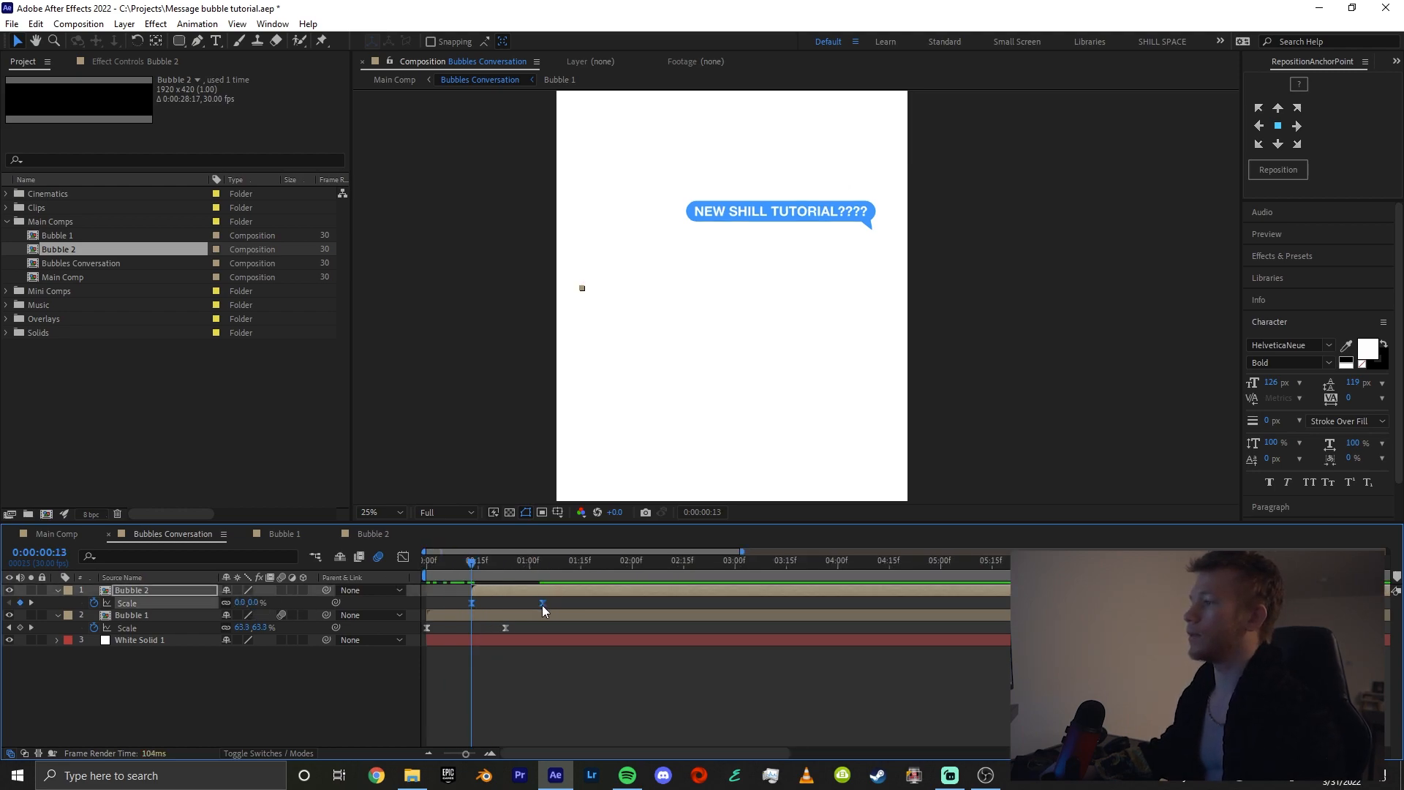
left_click(401, 558)
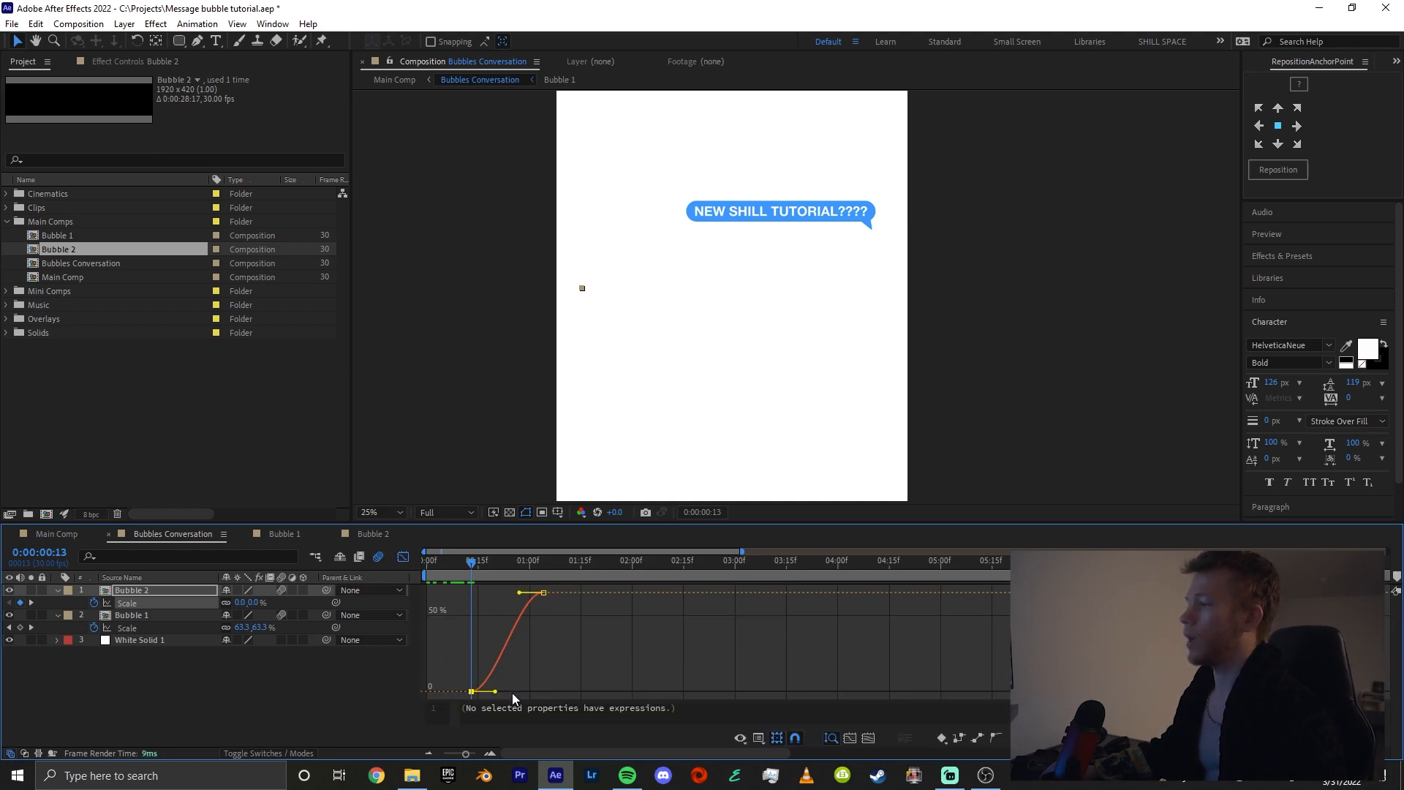
left_click_drag(495, 692, 399, 619)
left_click_drag(518, 593, 403, 609)
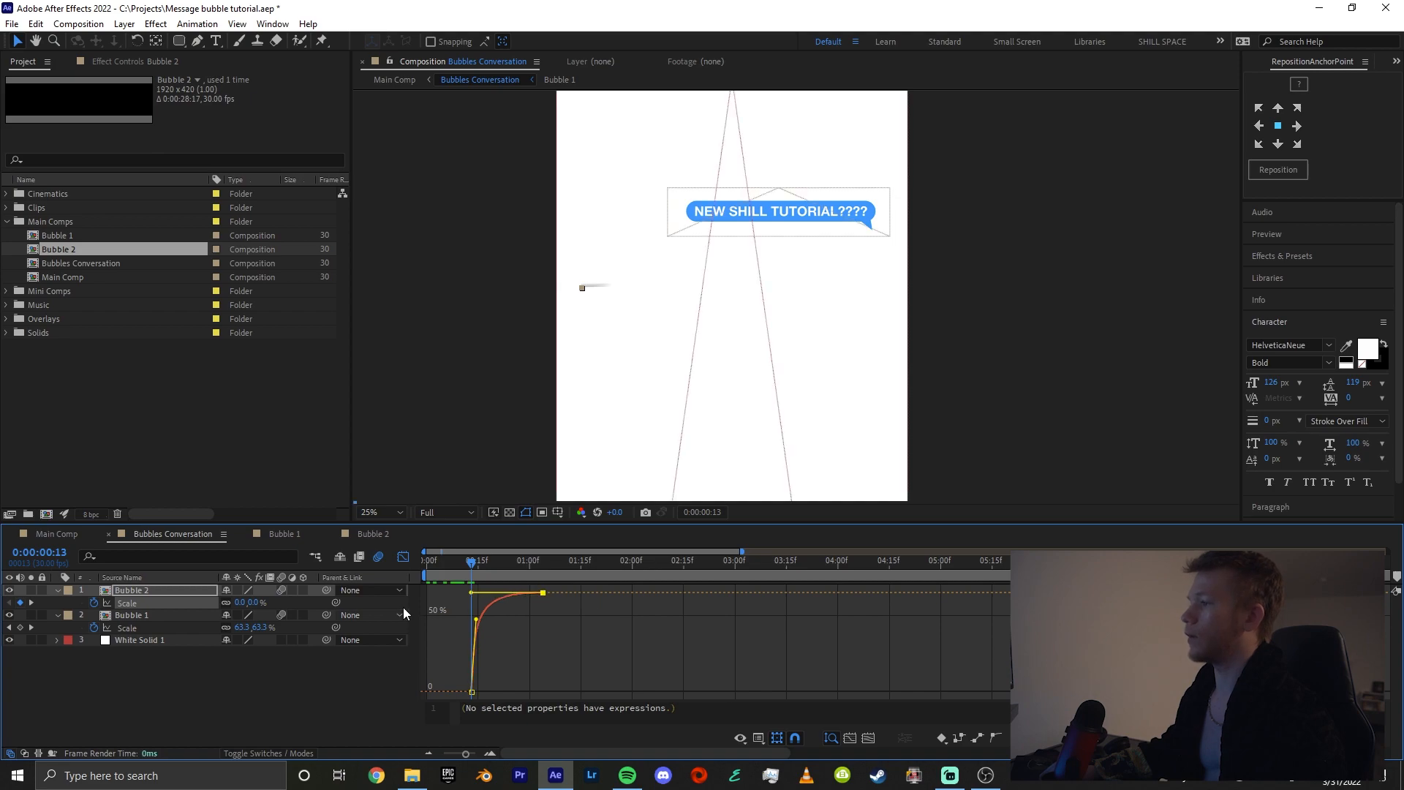
Preview both bubbles' animation and move the Bubble 2 layer later so it starts around the end of Bubble 1's scale-in
key("space")
left_click(403, 558)
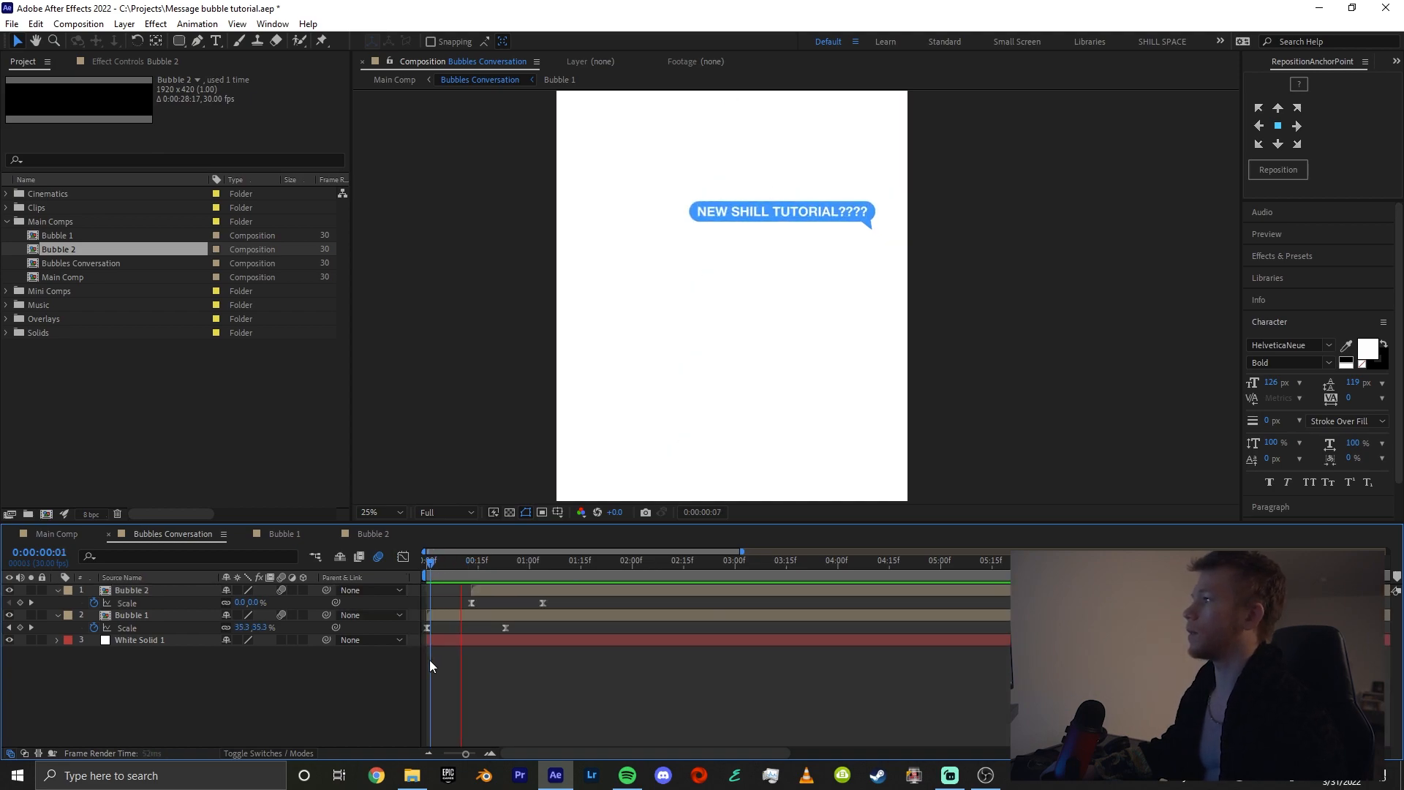
key("space")
left_click_drag(511, 591, 532, 589)
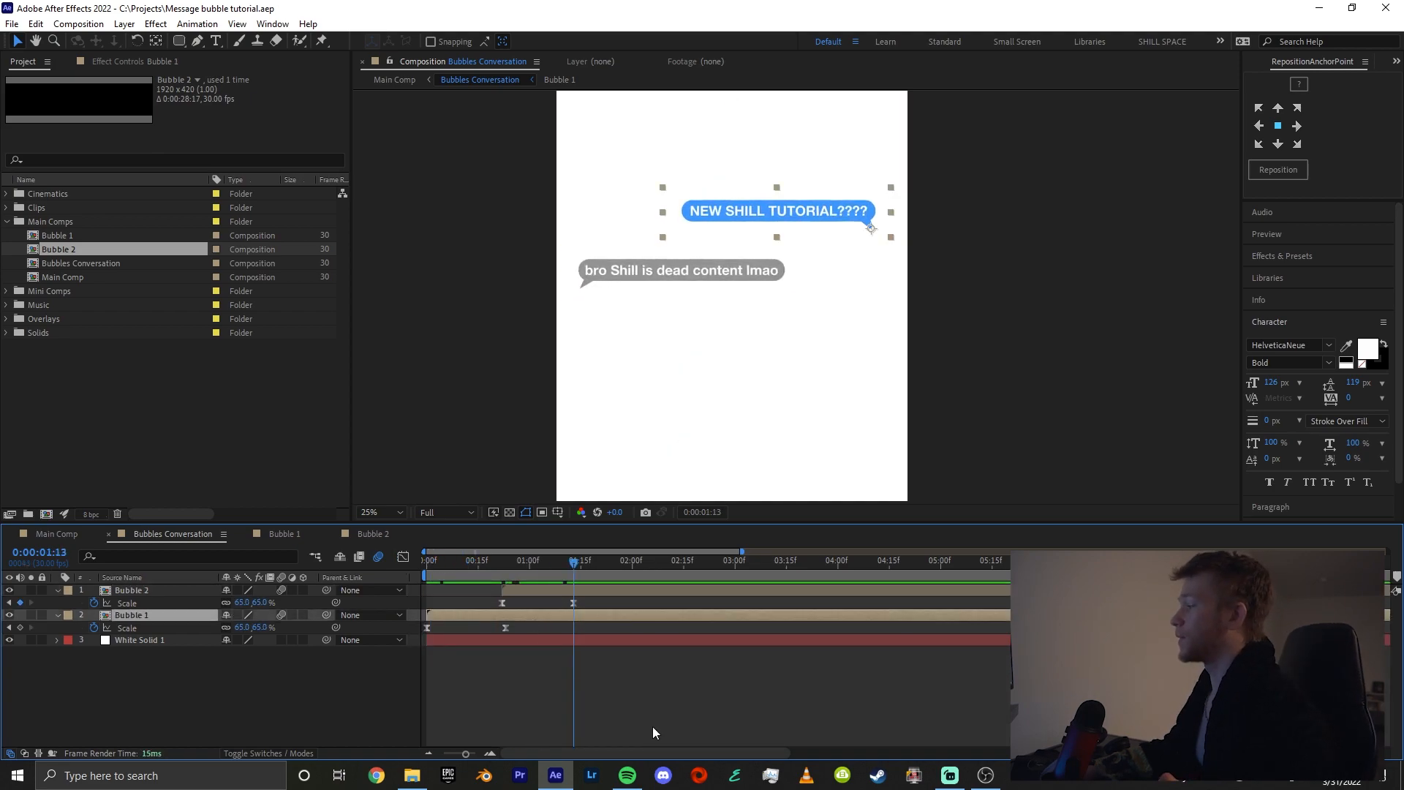
left_click(650, 727)
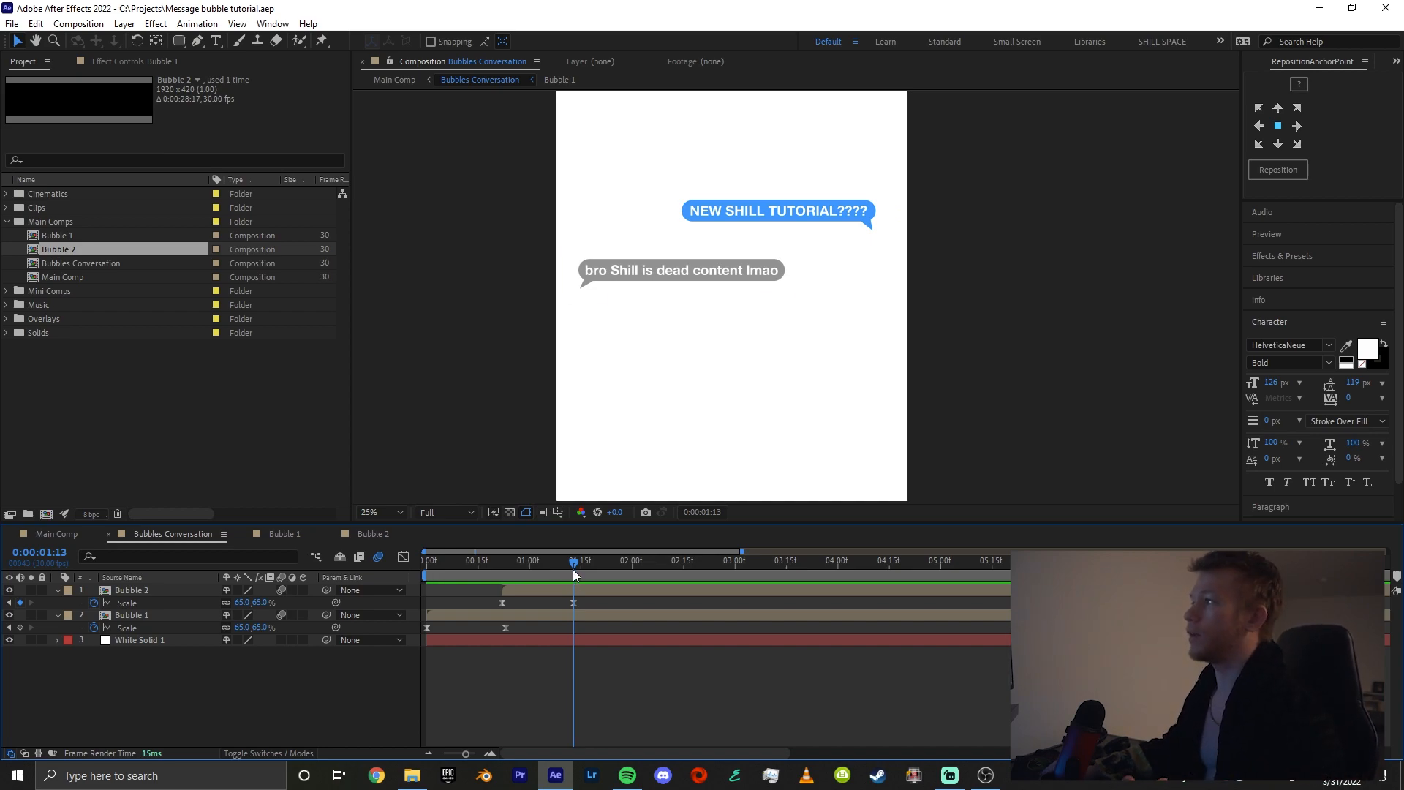
left_click(591, 590)
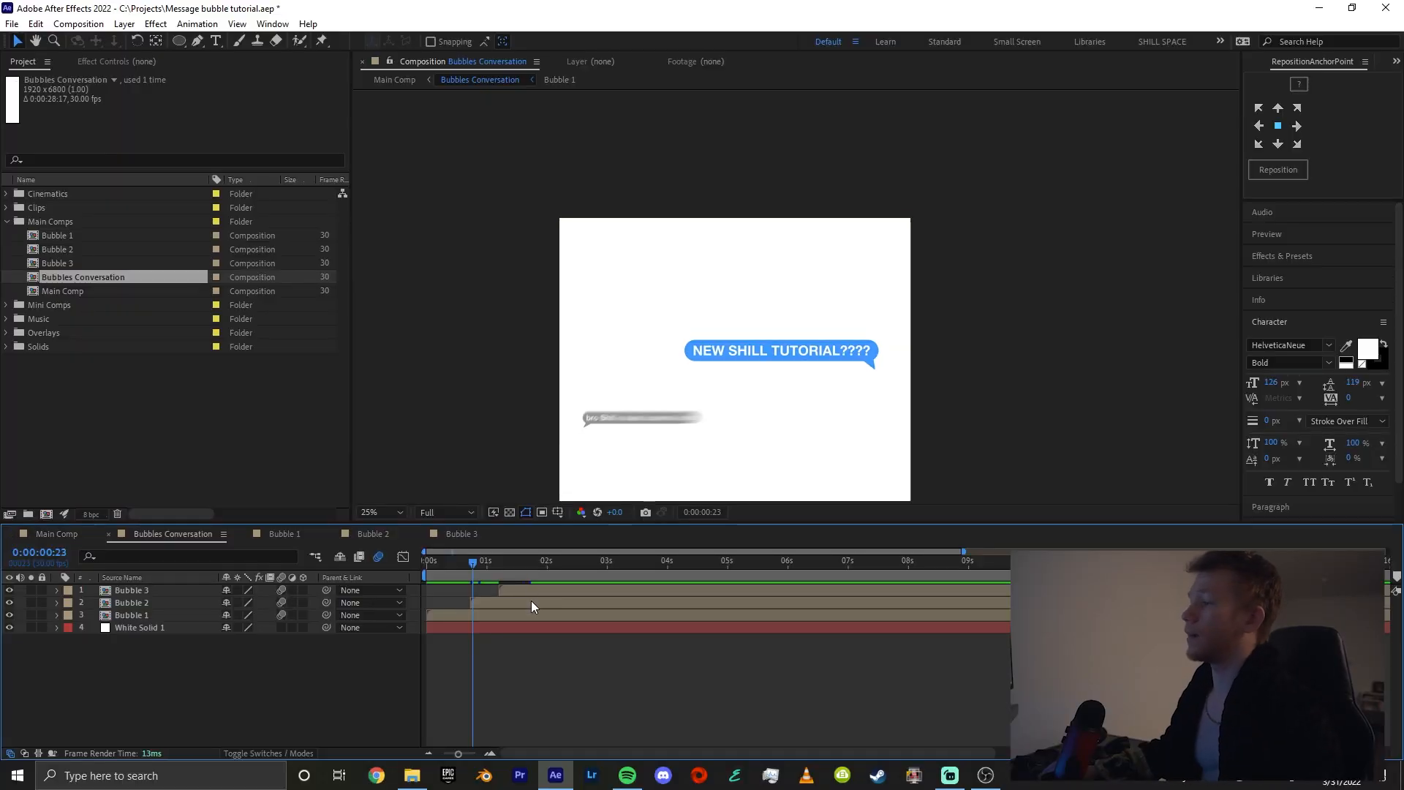
Create a magenta solid named "Pfp matte" above the Bubble 3 layer and hide it
left_click(520, 590)
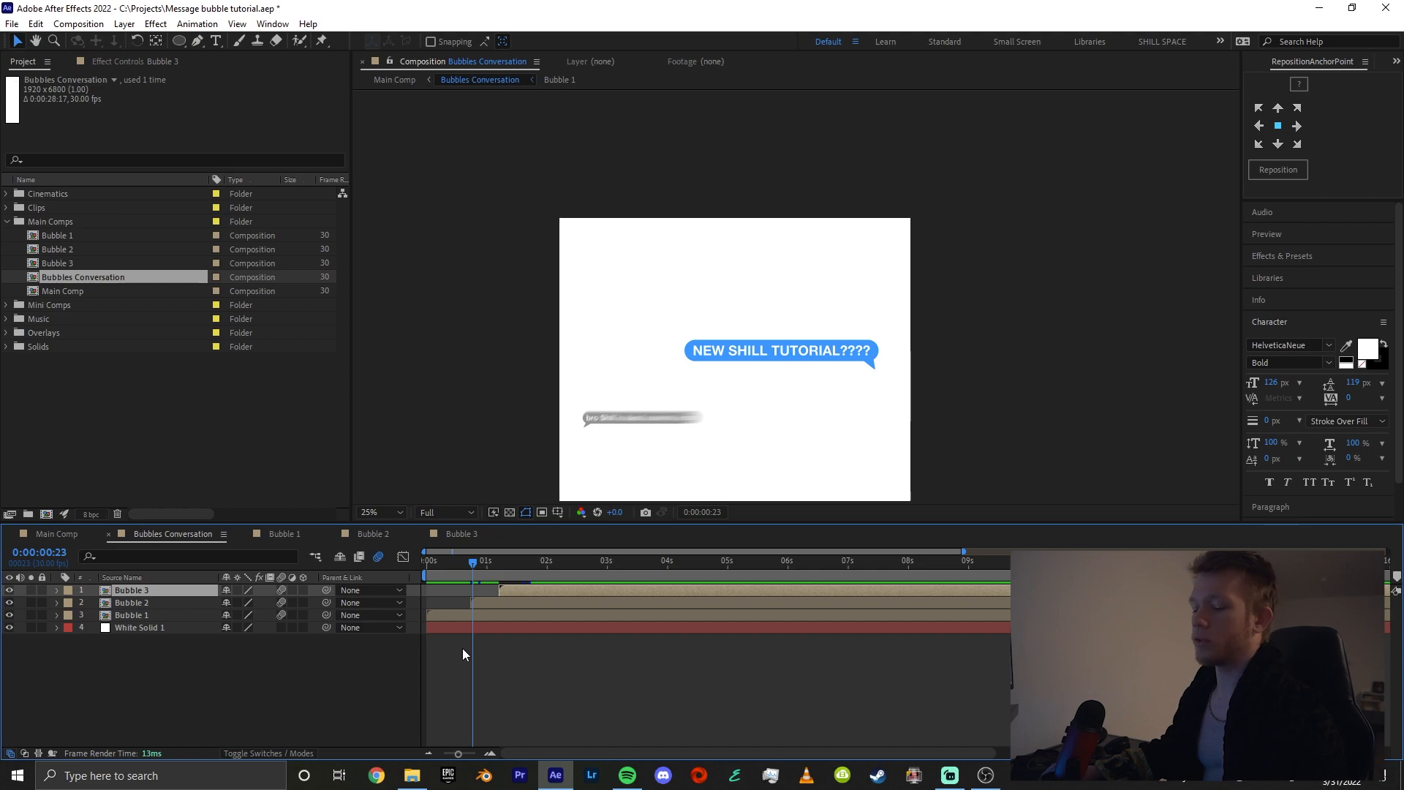
key("ctrl+y")
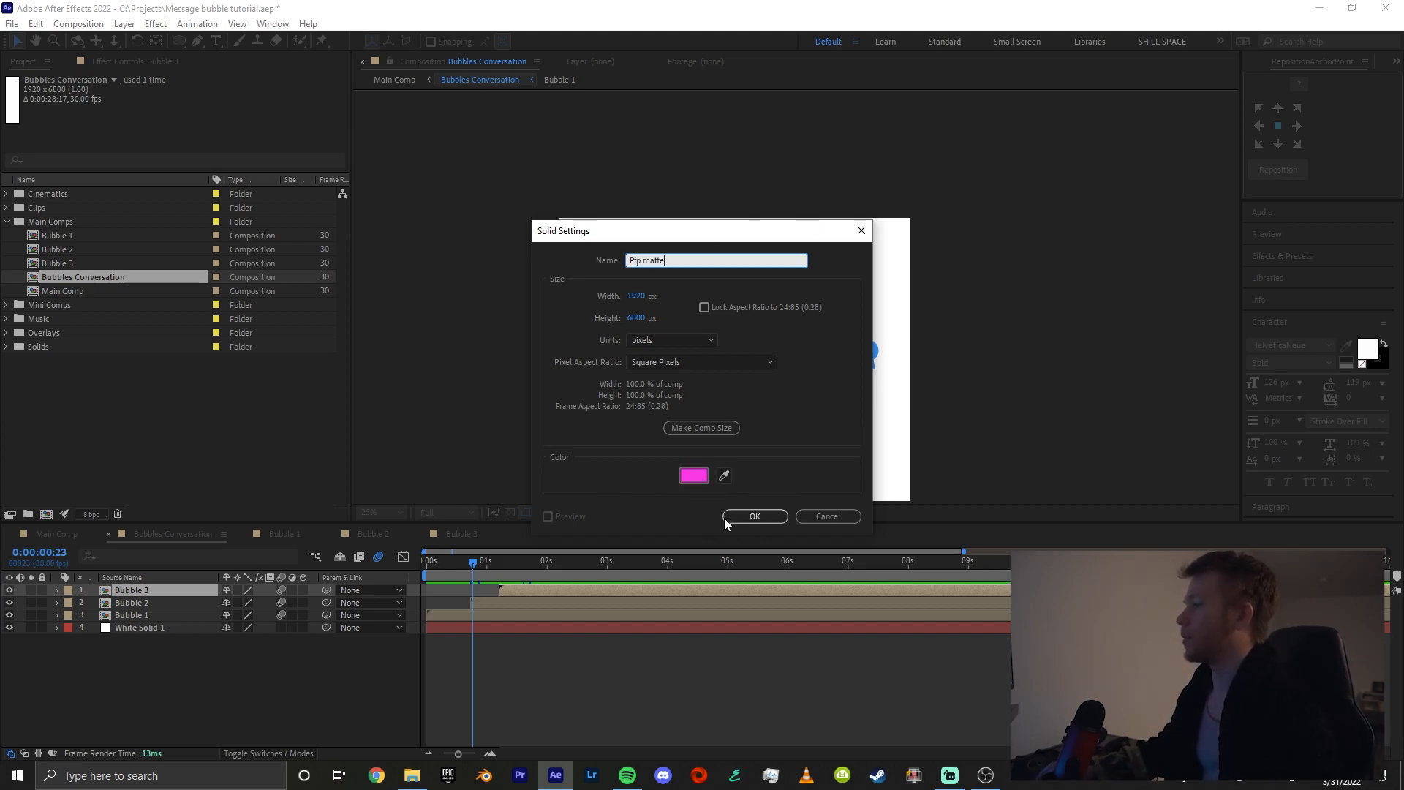
left_click(693, 476)
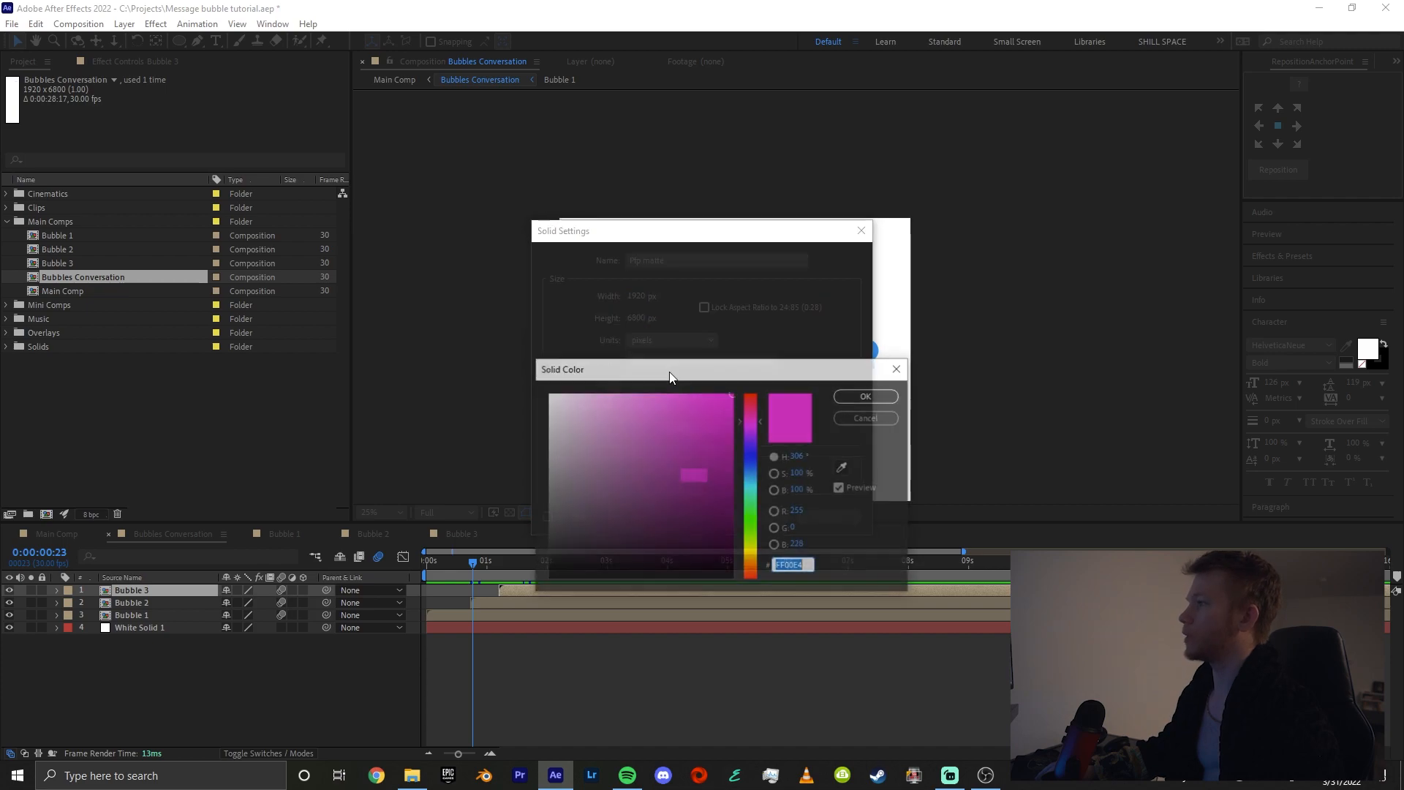
left_click(856, 403)
key("Return")
left_click(10, 590)
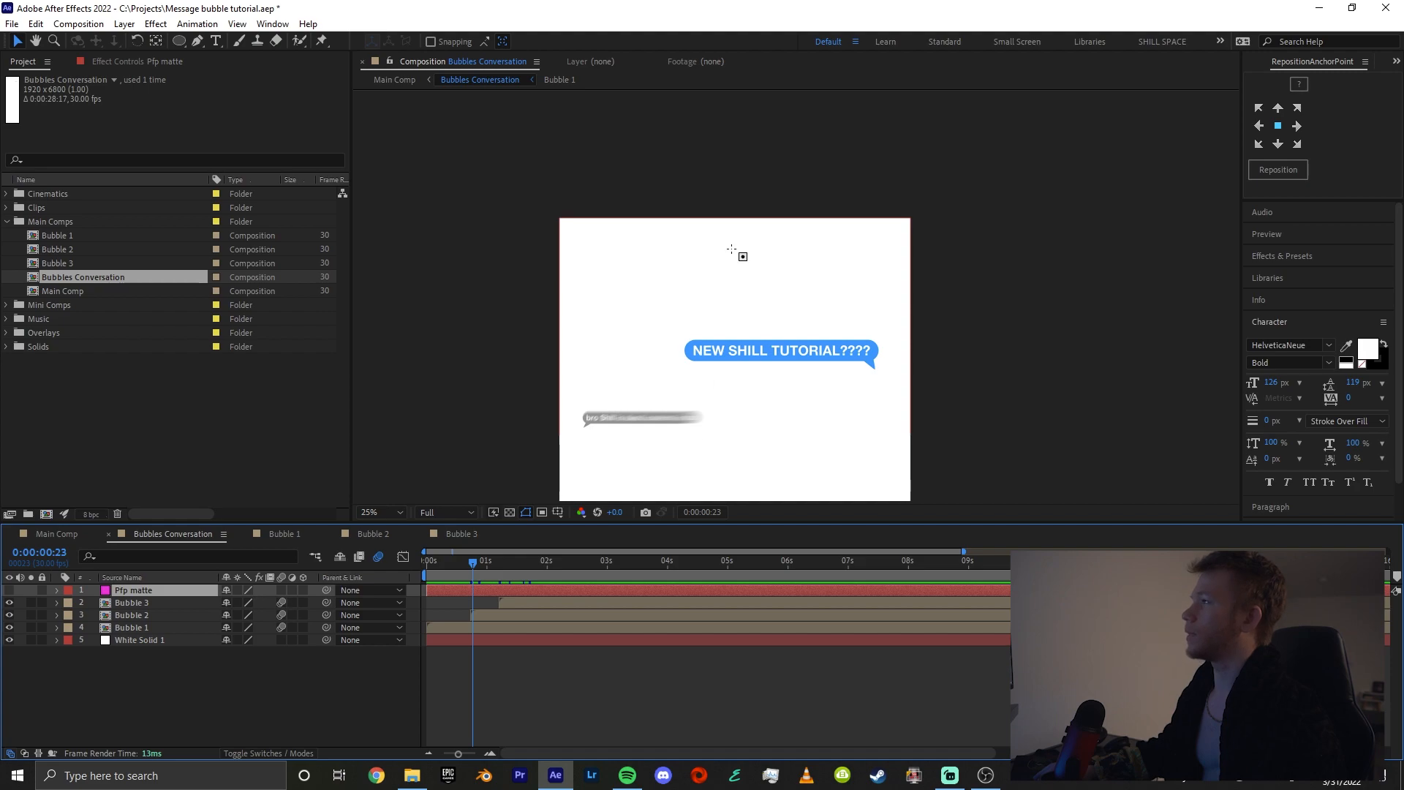
Draw a small circular mask on the Pfp matte solid, centred near the top of the composition, and make the layer visible again
key("q")
left_click_drag(734, 254, 757, 258)
key("v")
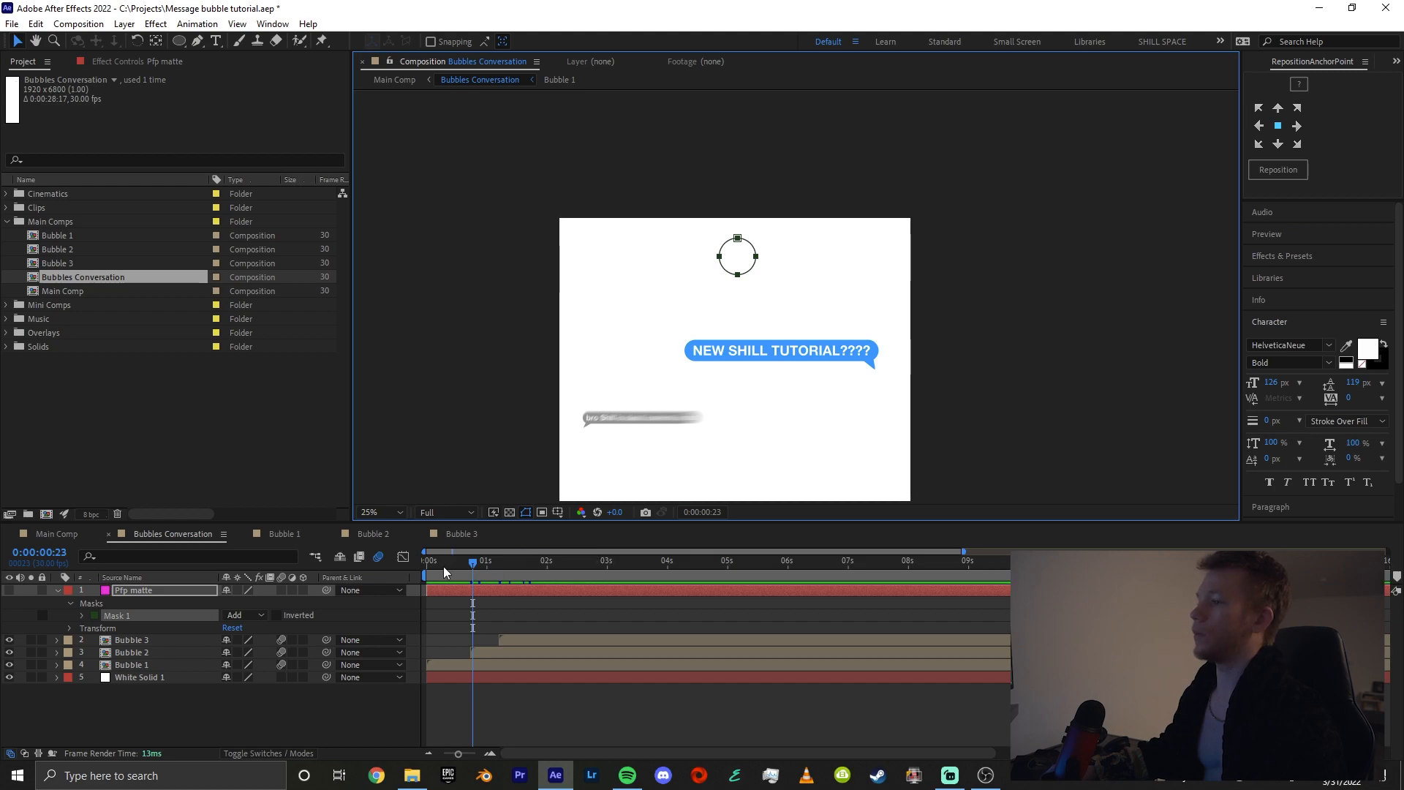
left_click(9, 591)
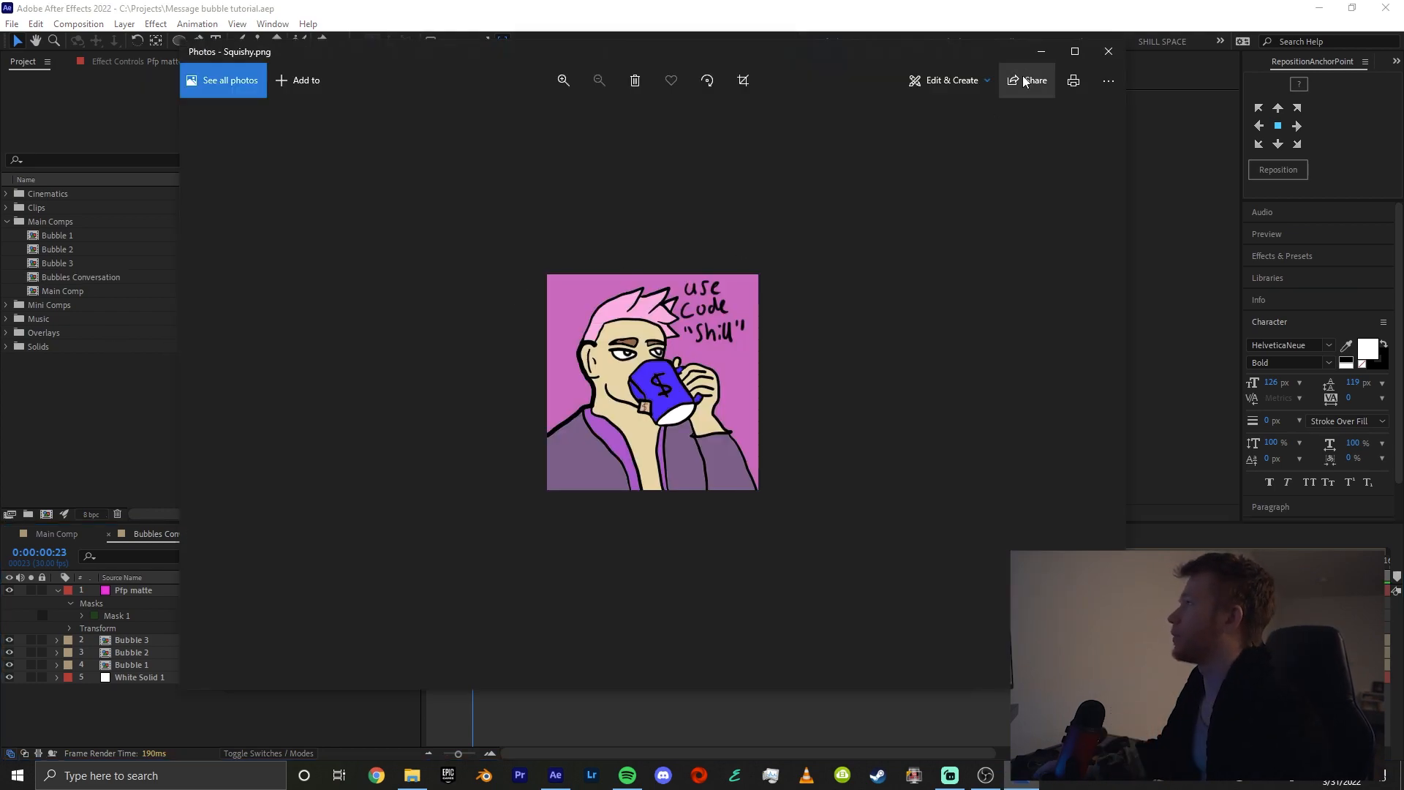
Close the photo preview, import Squishy.png into the project and place it directly below the Pfp matte layer
left_click(1108, 52)
left_click_drag(522, 271, 54, 449)
left_click_drag(66, 362, 161, 606)
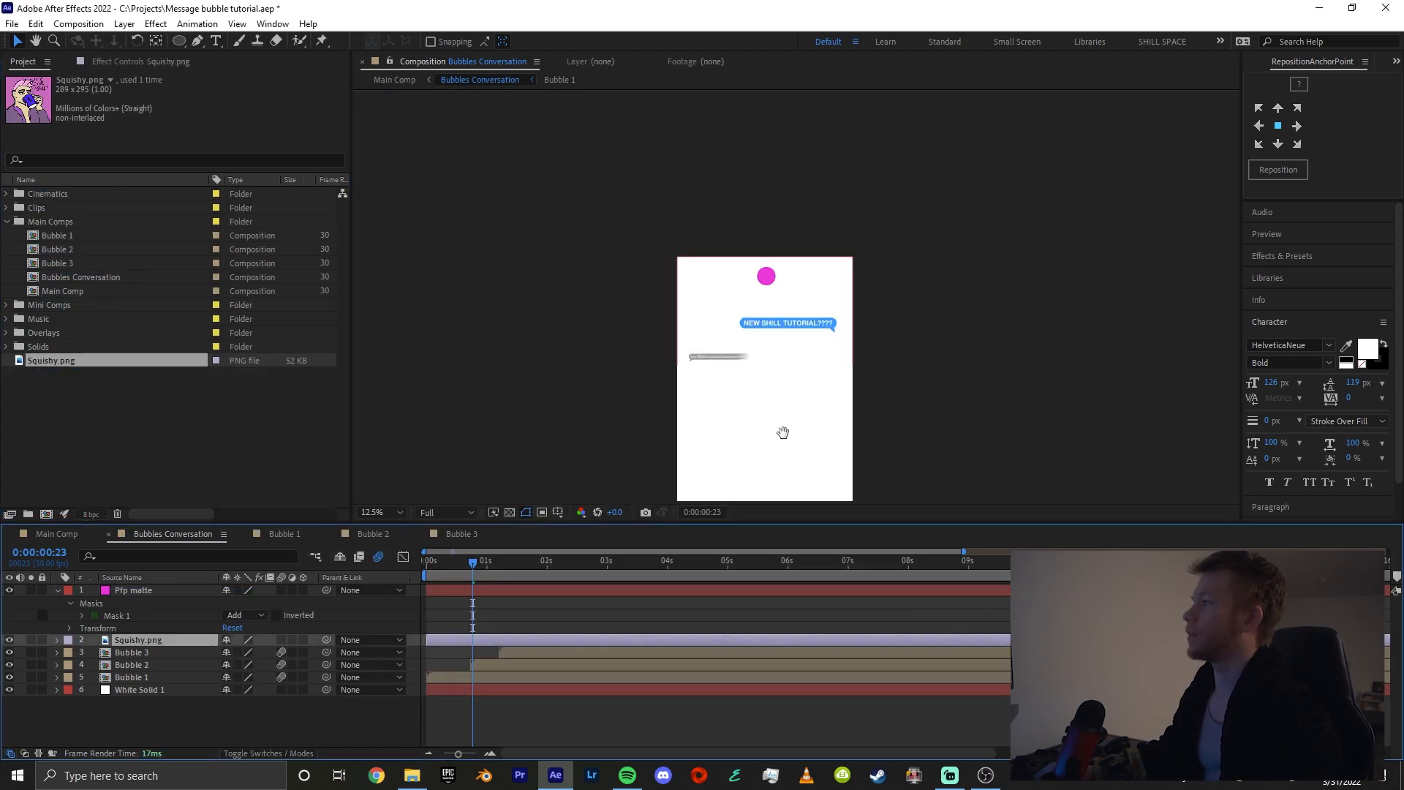
Move the Squishy.png image behind the magenta circle and scale it down to about the circle's size
scroll(784, 429, "down", 2)
mouse_move(747, 353)
left_mouse_down()
mouse_move(743, 144)
mouse_move(735, 369)
left_mouse_up()
scroll(728, 345, "up", 1)
left_click_drag(647, 403, 653, 247)
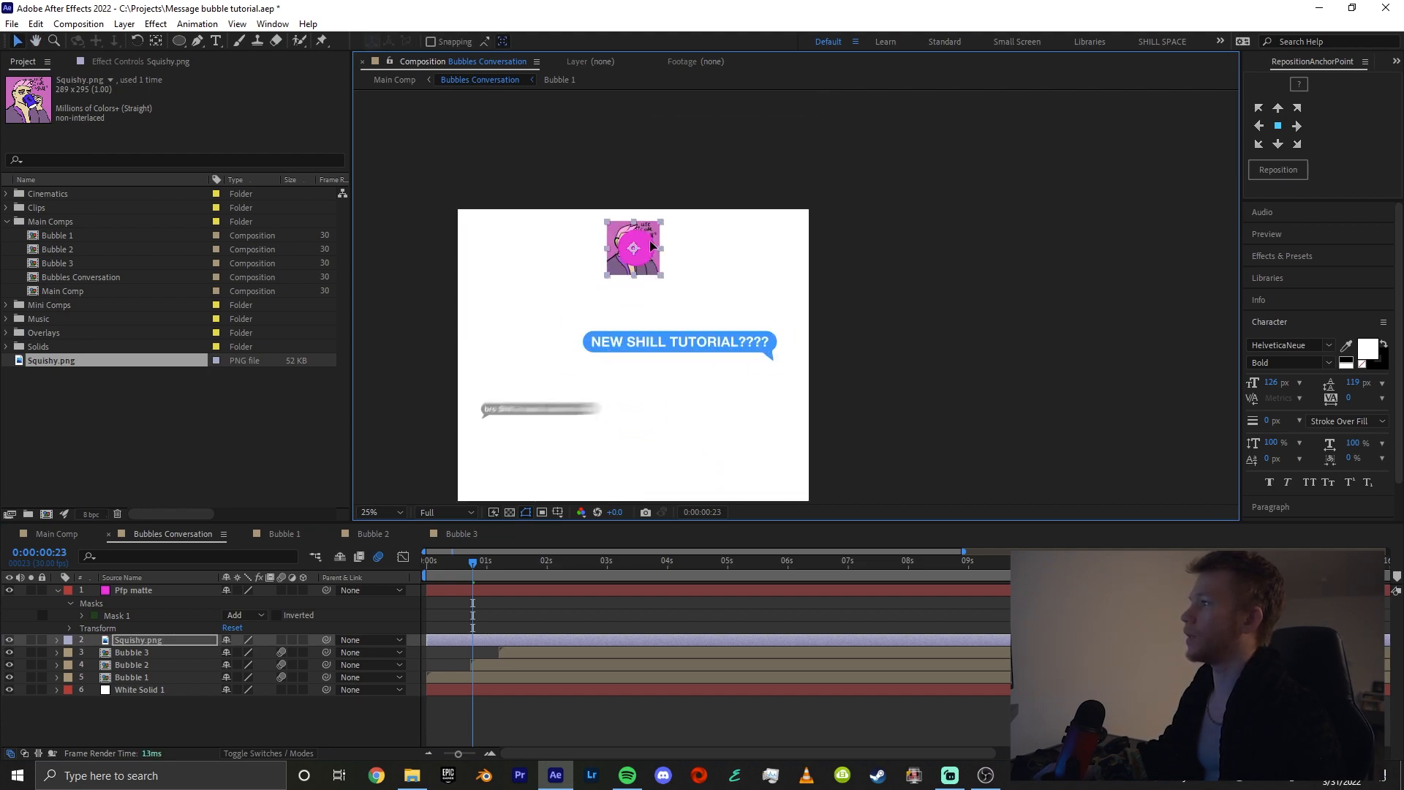
scroll(648, 241, "up", 2)
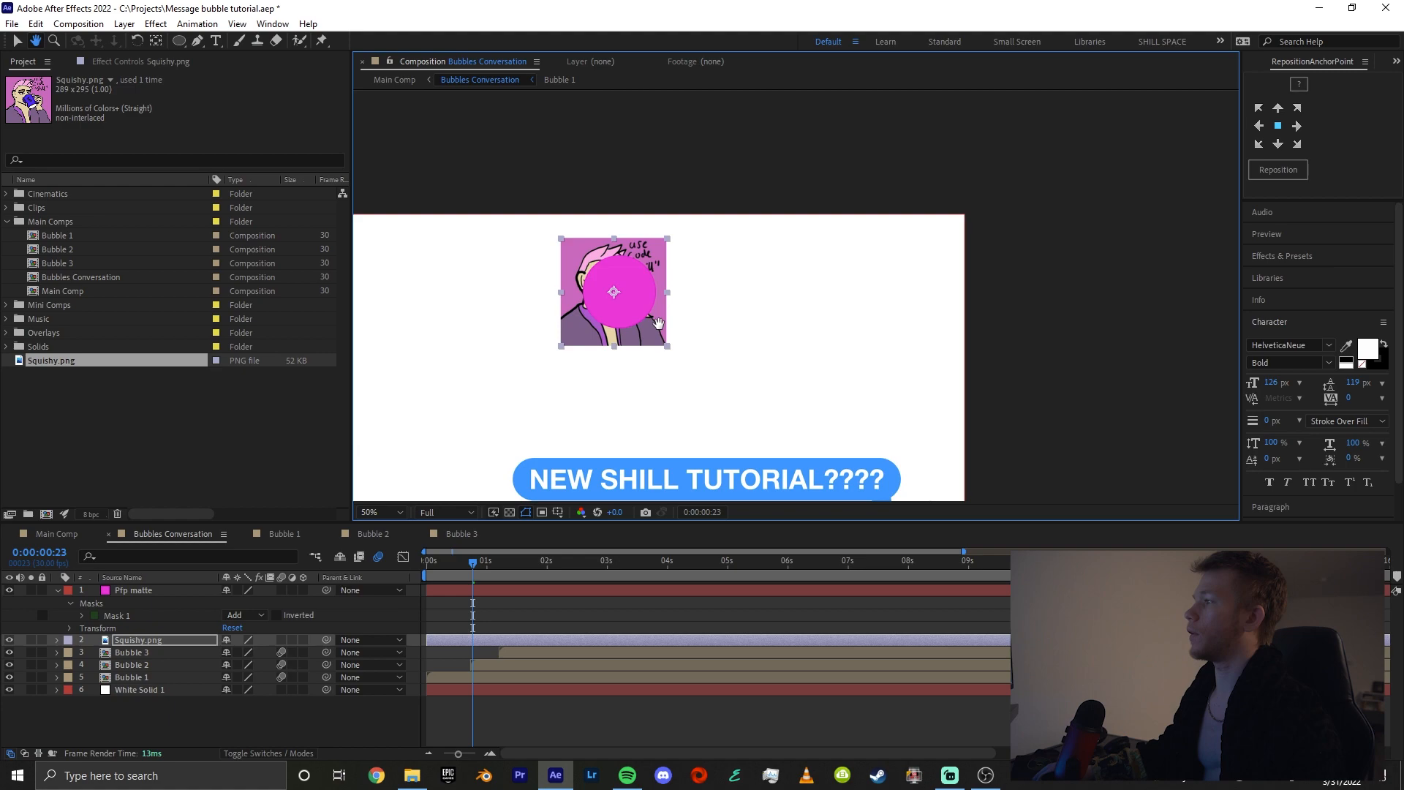
mouse_move(653, 294)
left_mouse_down()
mouse_move(634, 306)
mouse_move(654, 310)
left_mouse_up()
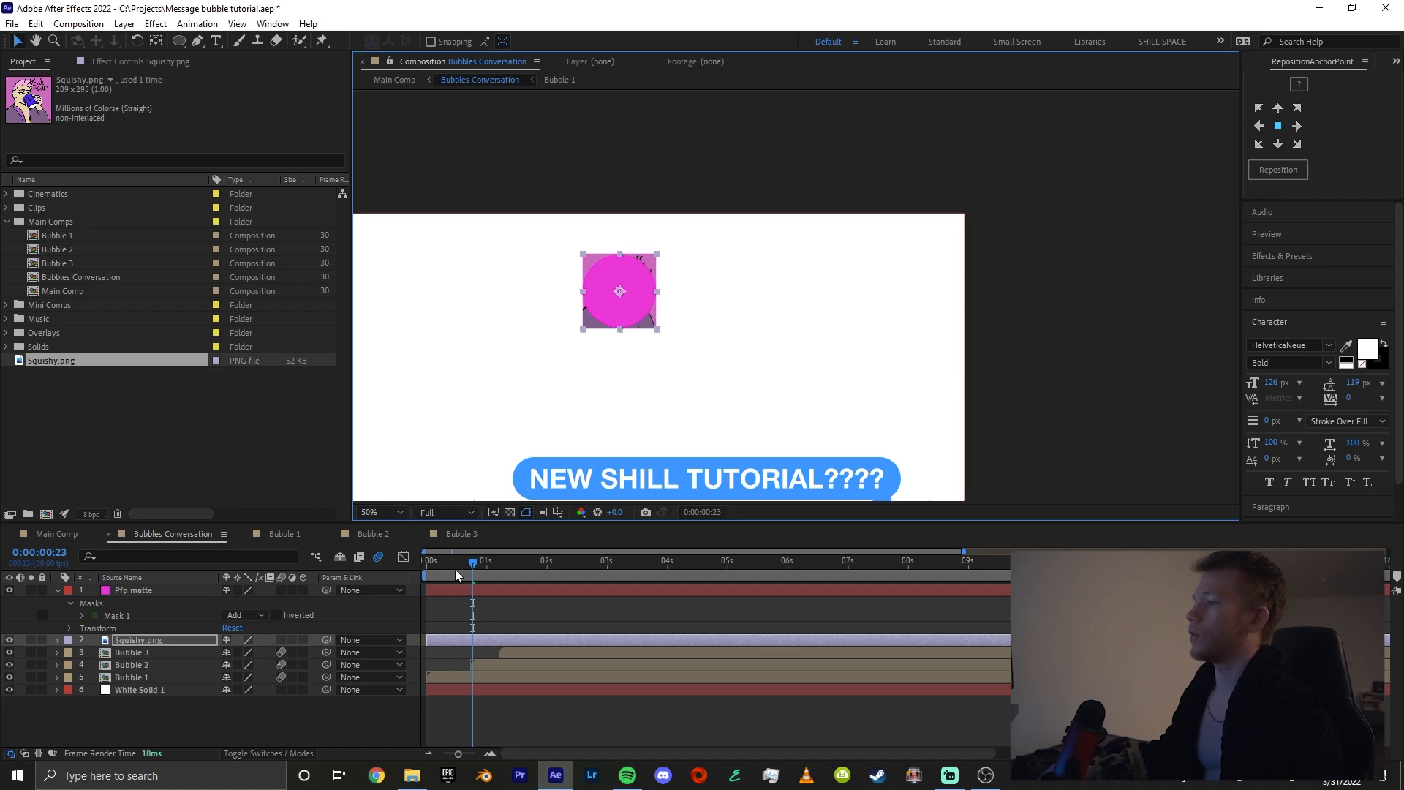
Set the Squishy.png layer's track matte to Alpha Matte "Pfp matte"
left_click(178, 640)
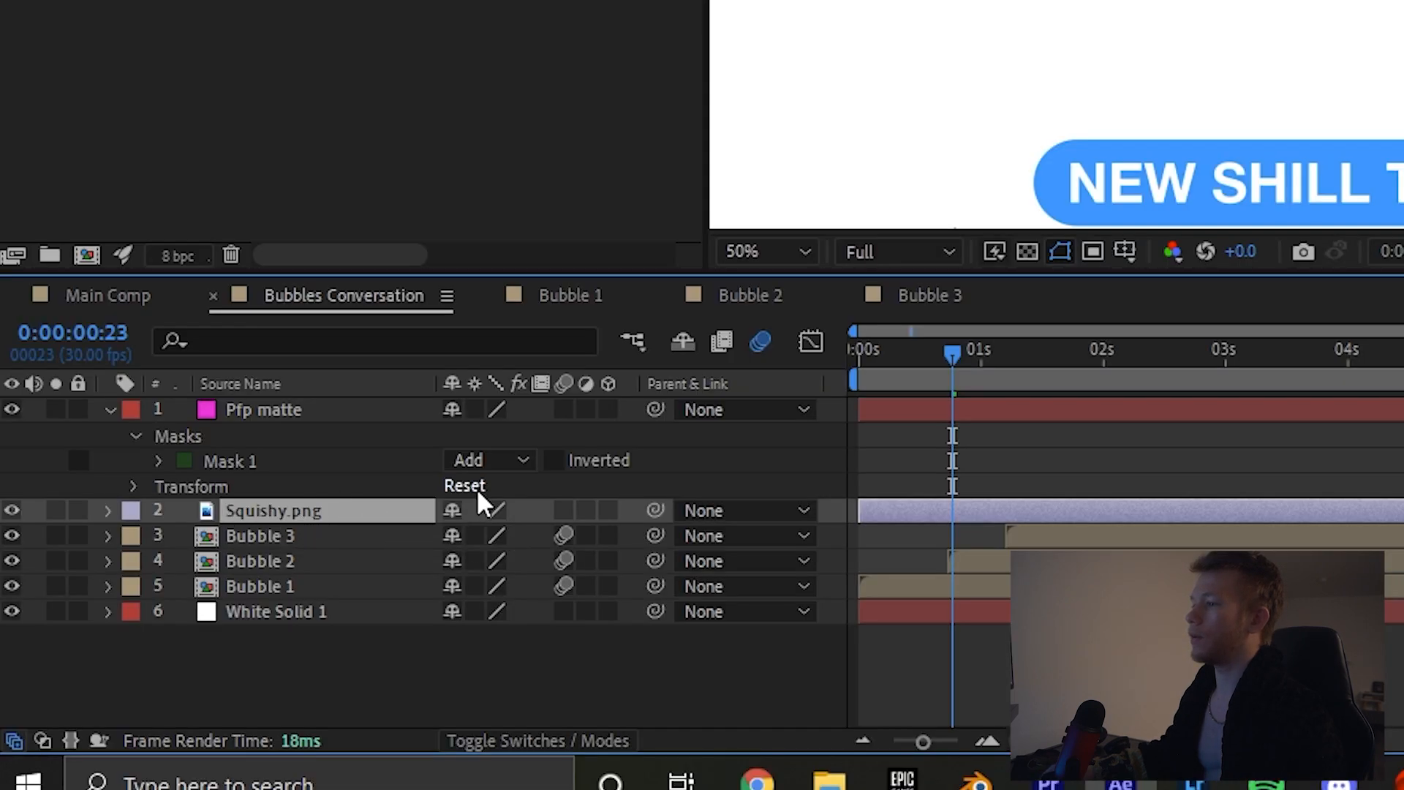
left_click(564, 740)
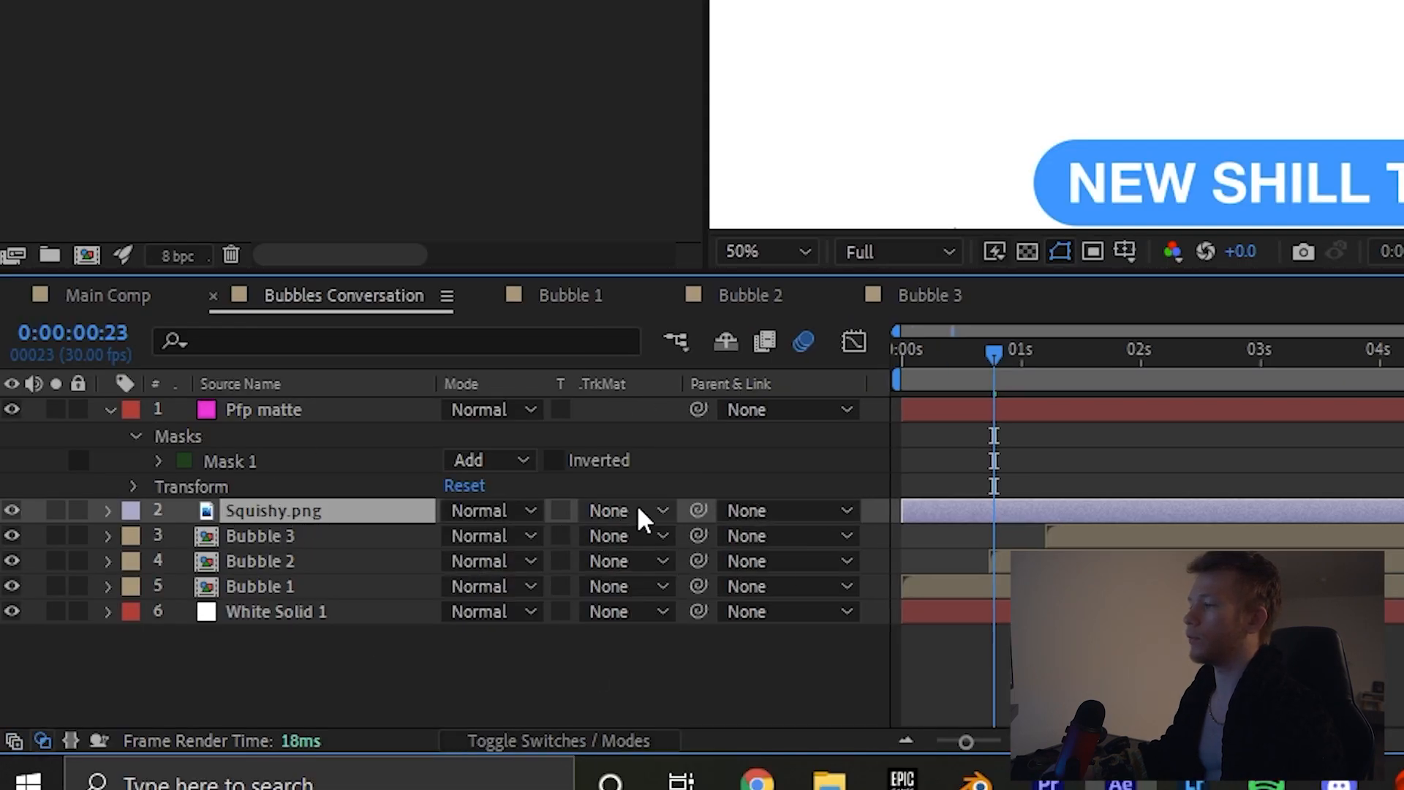
left_click(626, 510)
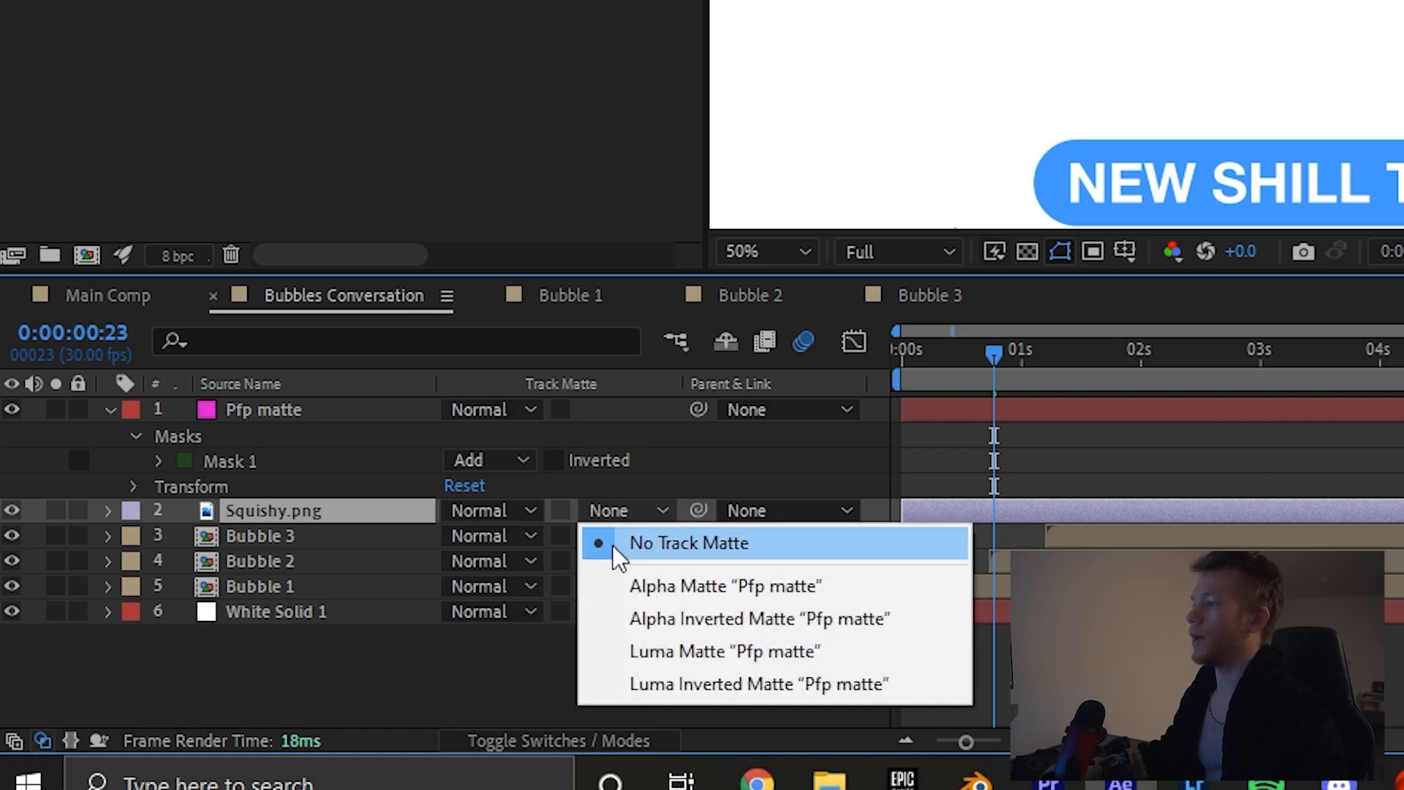
left_click(674, 585)
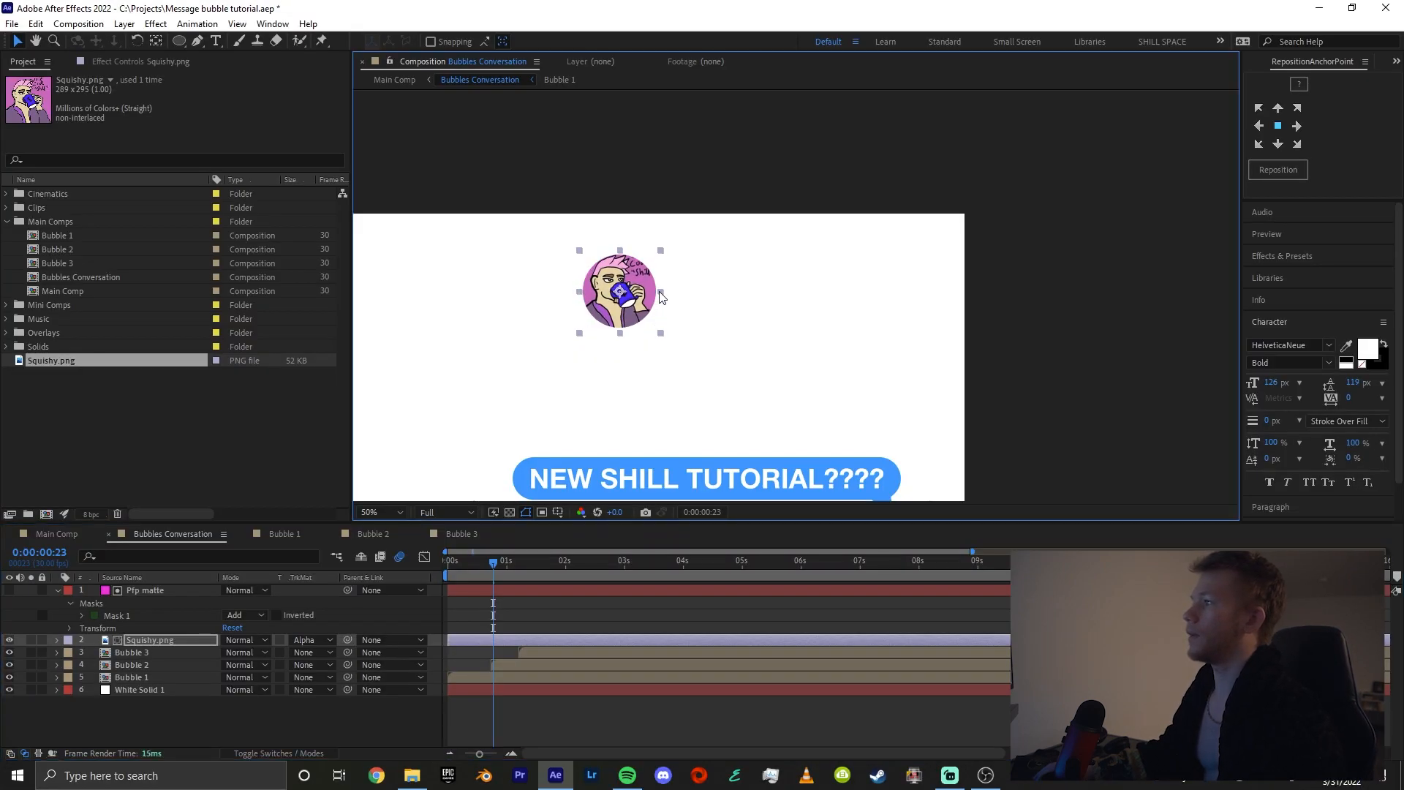
Adjust the size and position of Squishy.png so the picture fills the whole circle, and deselect it
left_click_drag(660, 297, 641, 305)
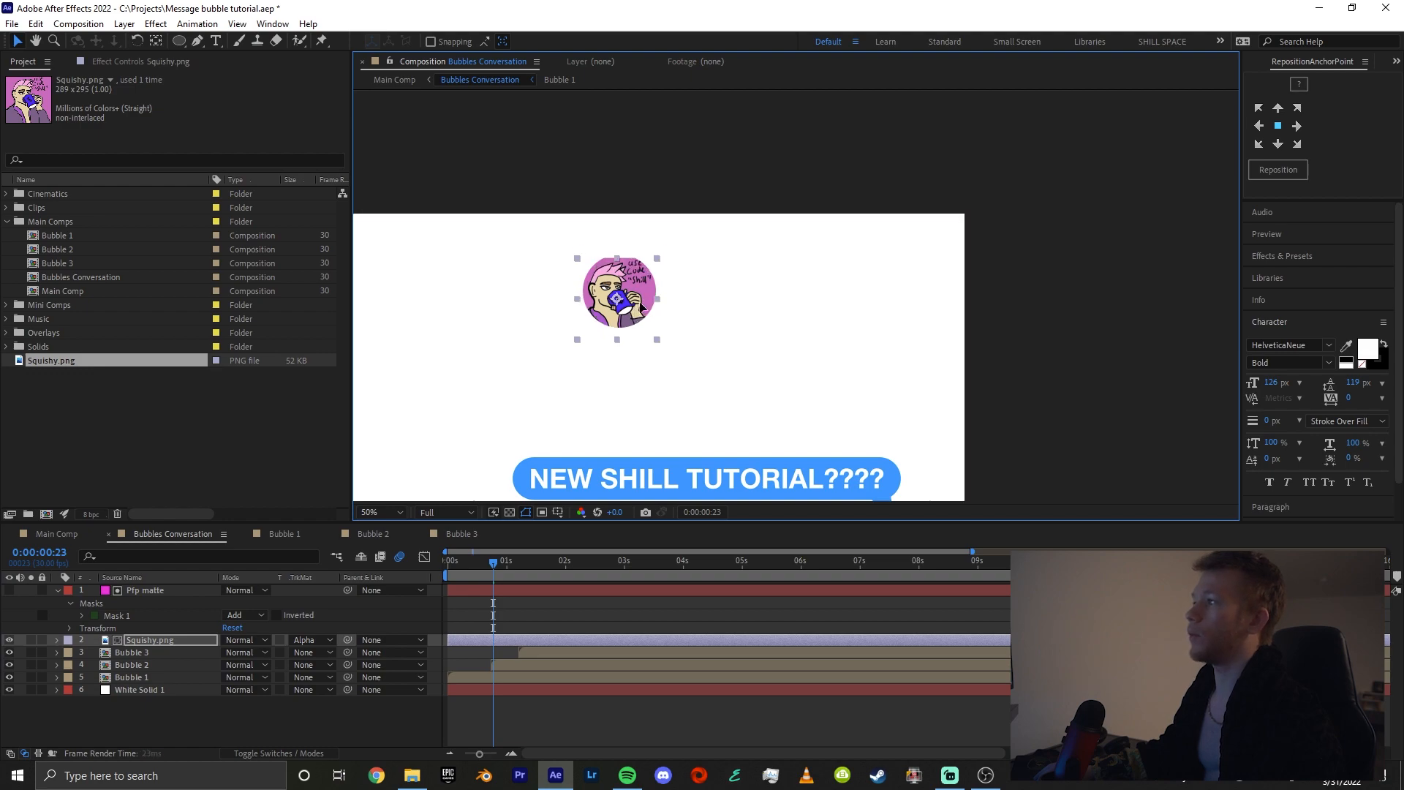
left_click_drag(620, 259, 625, 277)
left_click(614, 586)
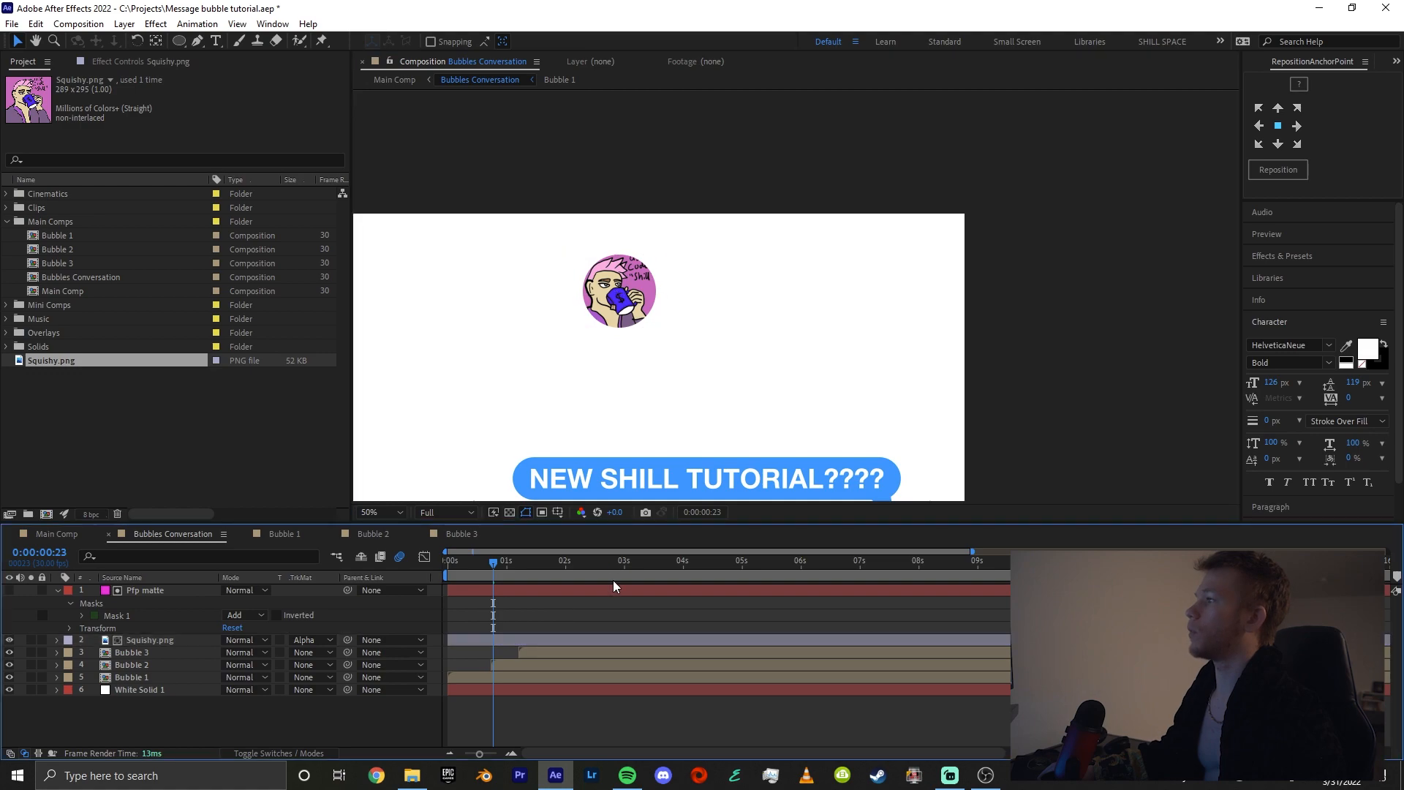
Add a text layer reading "poopy lmao" at the profile picture
scroll(716, 397, "down", 2)
key("ctrl+t")
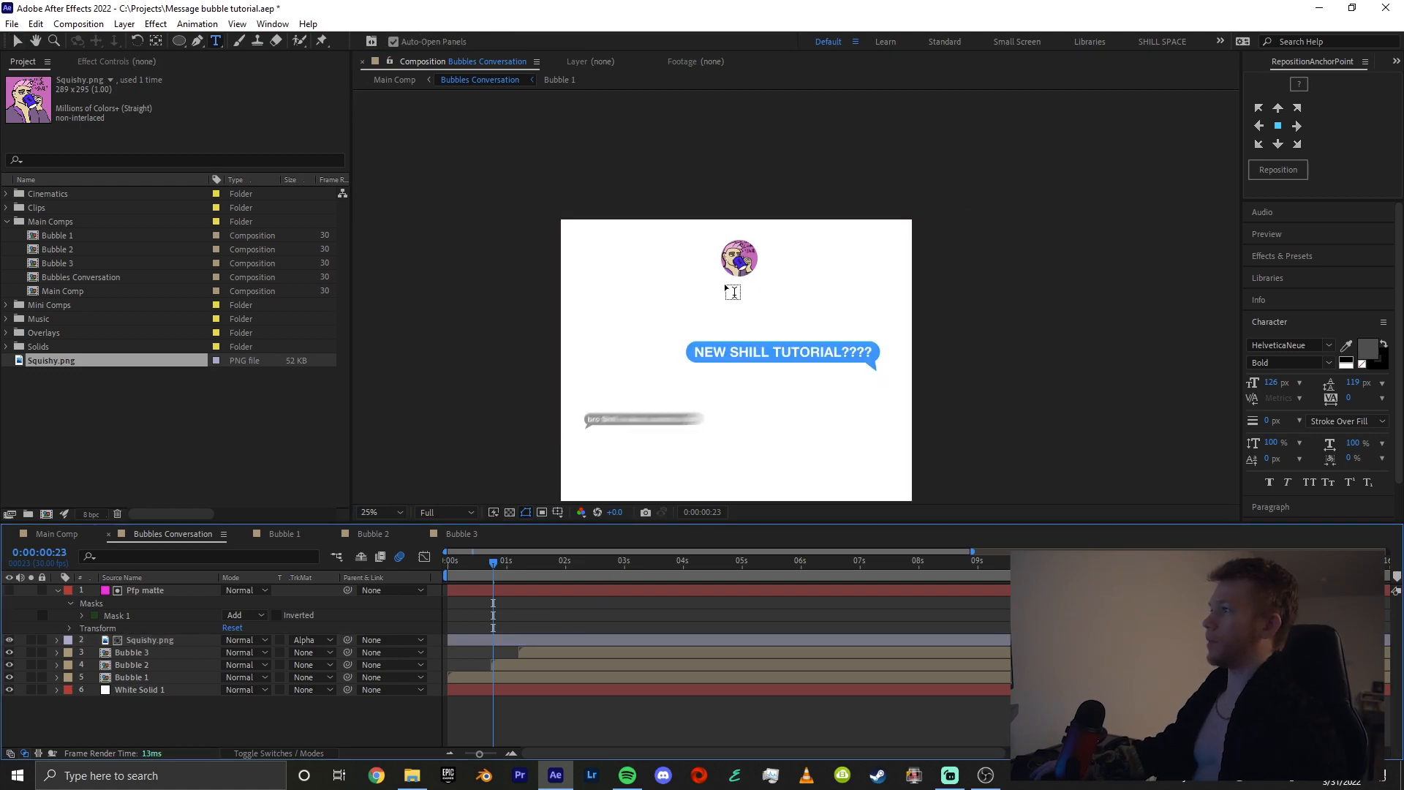
left_click(725, 287)
type("poopy lmao")
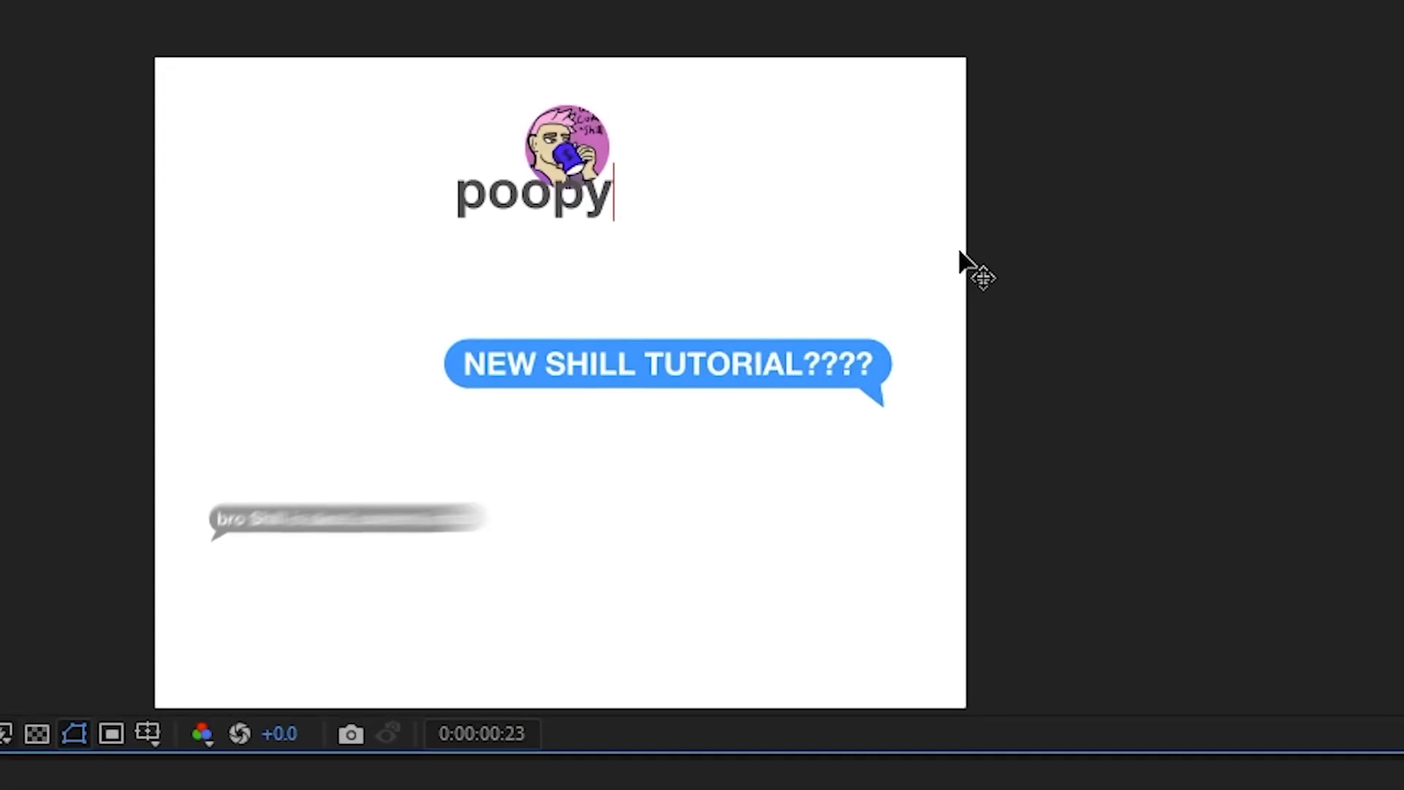
key("ctrl+a")
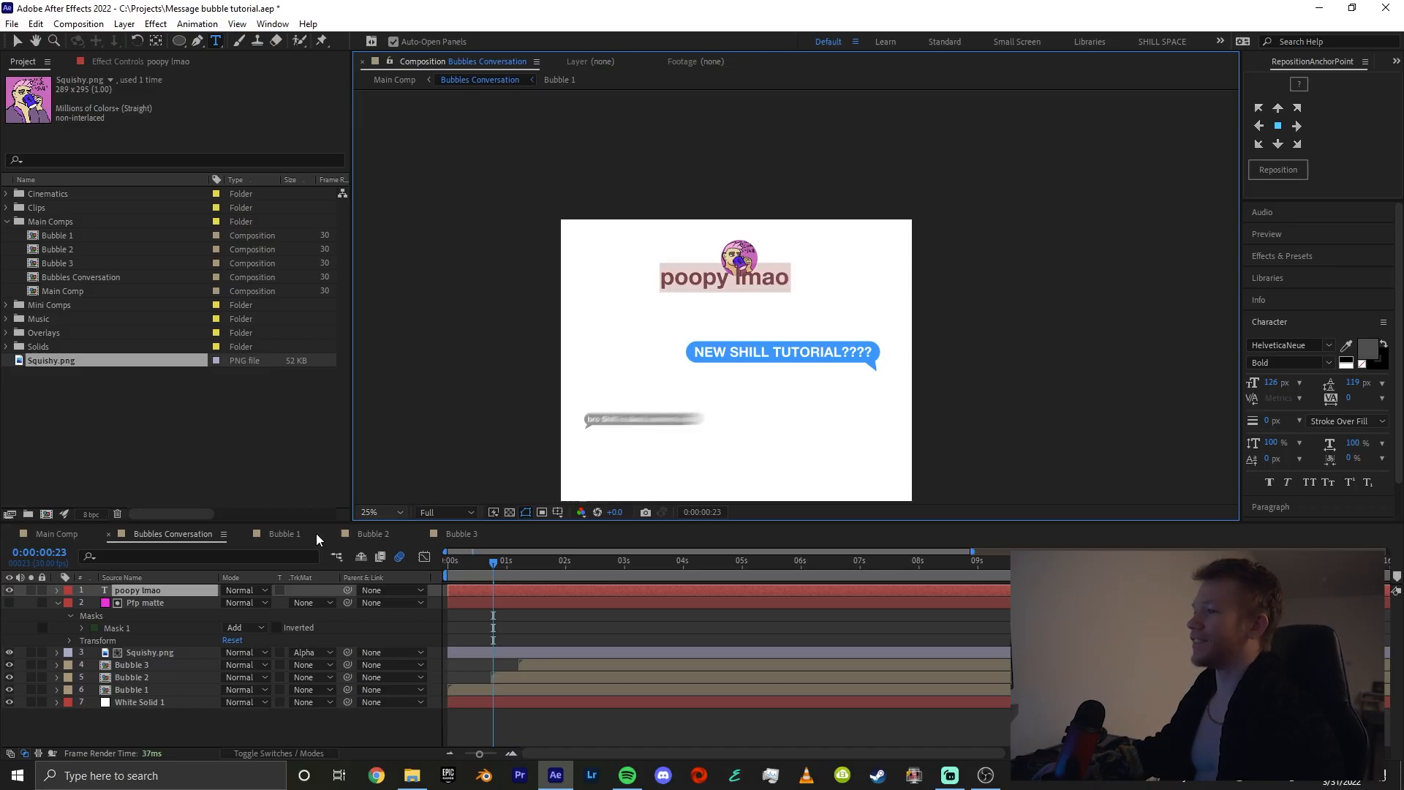
Scale the "poopy lmao" text down and centre it just beneath the profile picture
left_click(149, 592)
key("v")
scroll(731, 285, "up", 2)
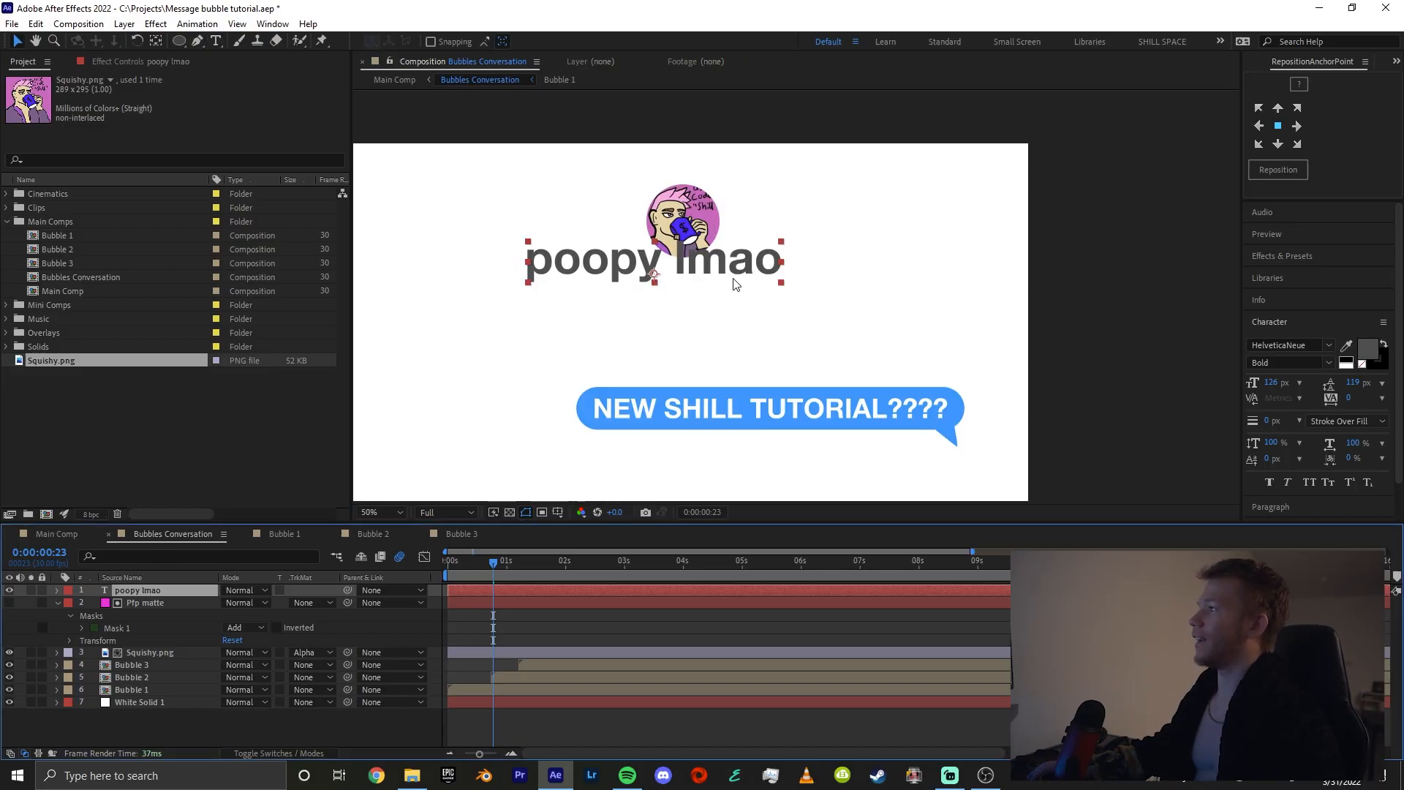
left_click_drag(781, 267, 718, 294)
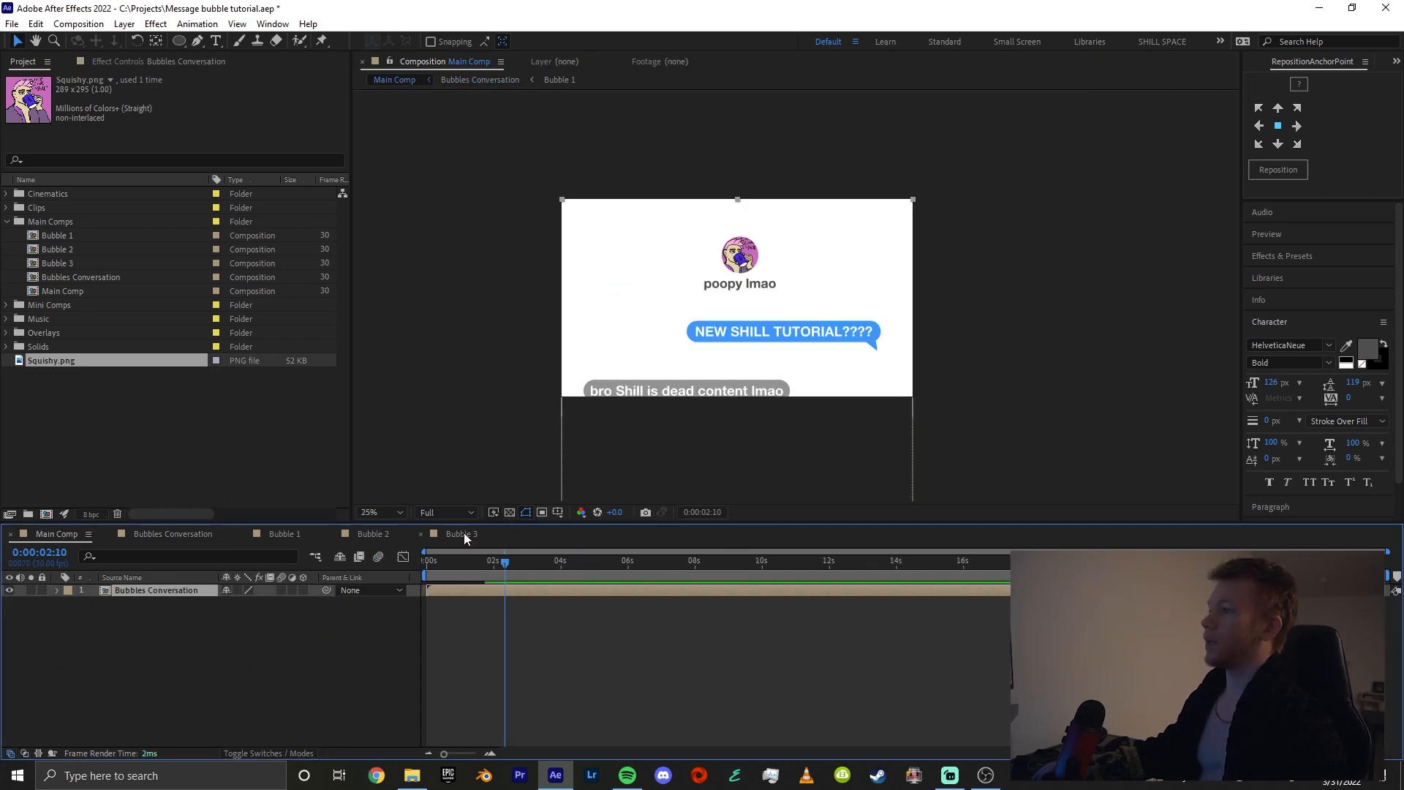
Review Main Comp around 0:00:01:09 and the layers inside the Bubbles Conversation composition
mouse_move(480, 559)
left_mouse_down()
mouse_move(411, 576)
mouse_move(563, 577)
mouse_move(441, 572)
mouse_move(471, 577)
left_mouse_up()
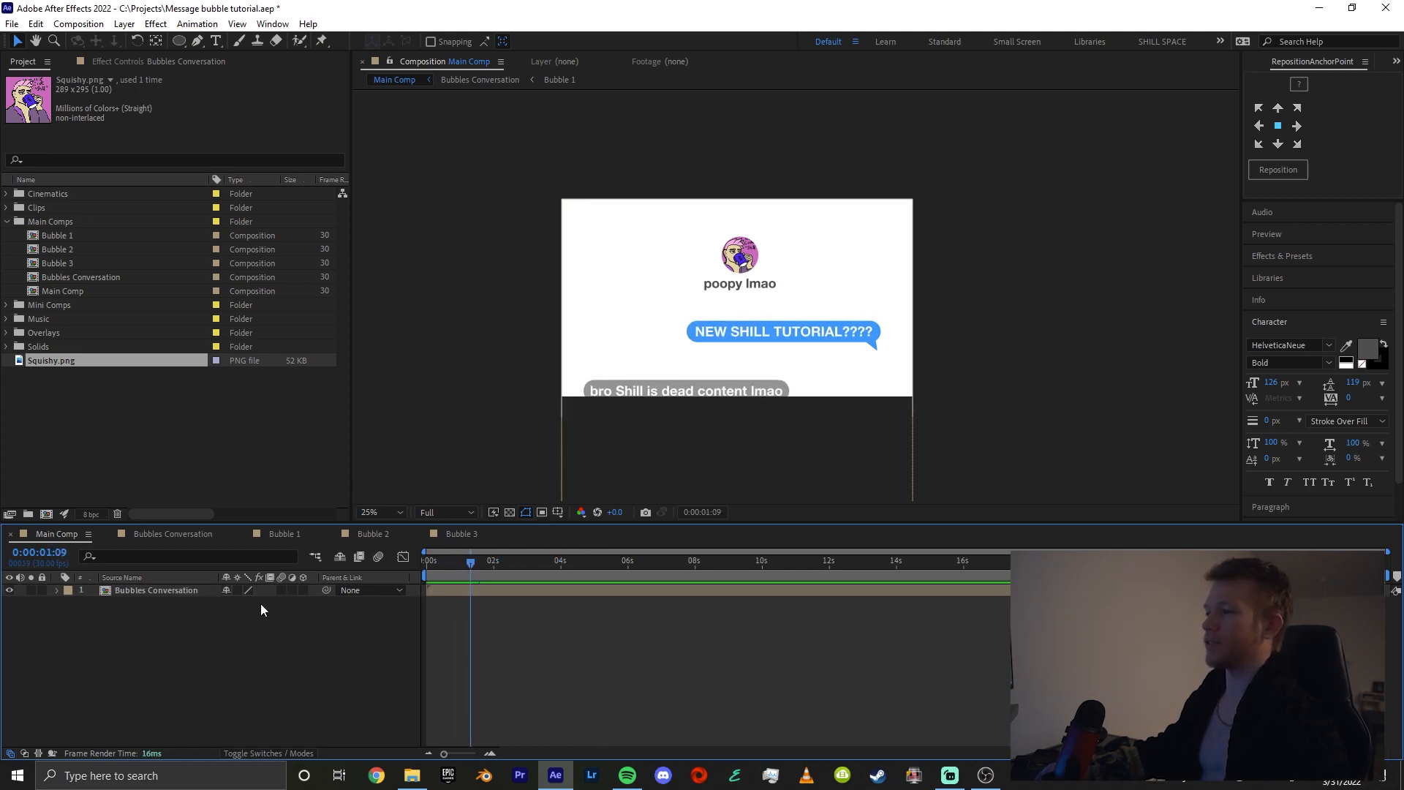
double_click(142, 591)
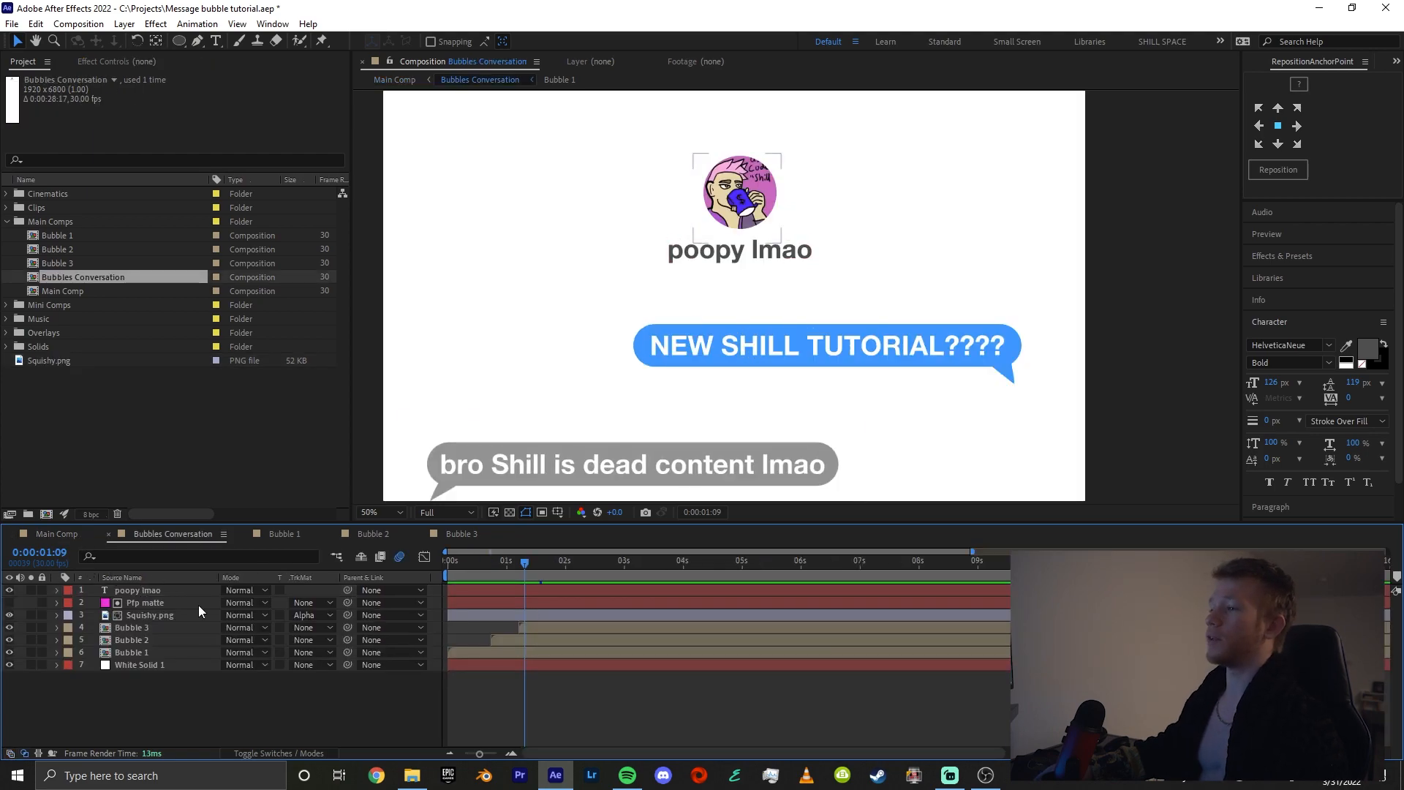
left_click(86, 534)
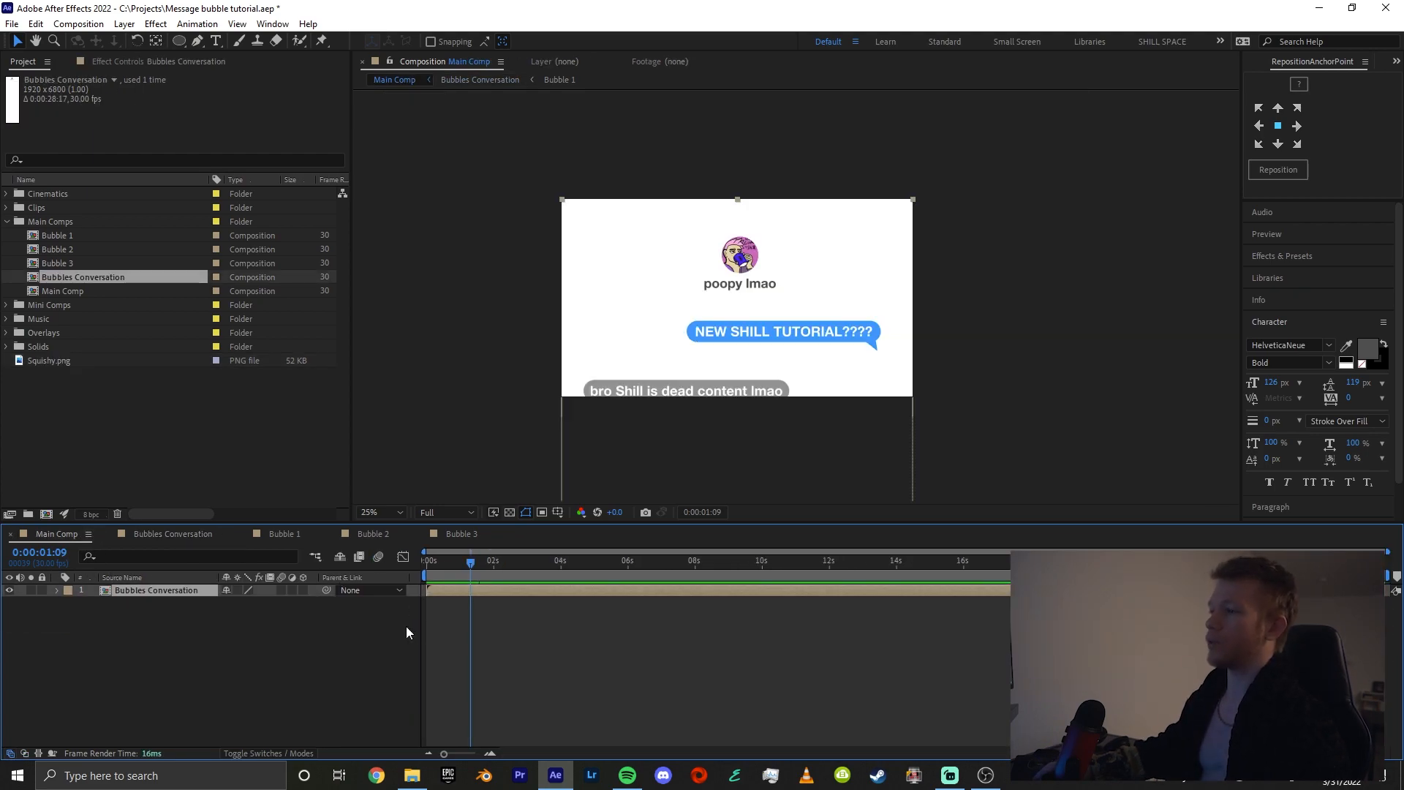
Try shifting the Bubbles Conversation layer upward in Main Comp to bring the lower bubbles into frame
left_click_drag(727, 355, 737, 263)
left_click_drag(831, 364, 831, 339)
left_click_drag(470, 570, 509, 571)
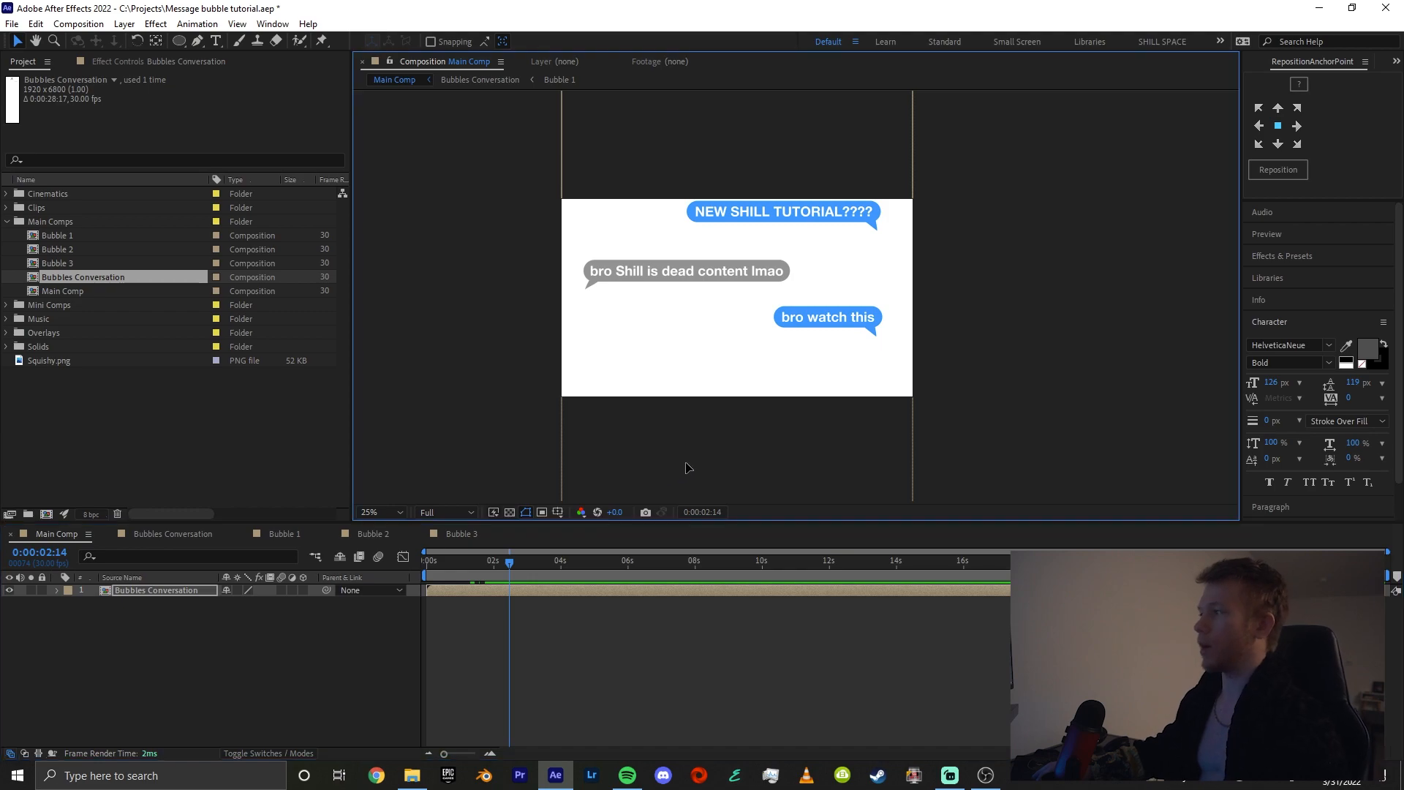
mouse_move(684, 470)
left_mouse_down()
mouse_move(690, 426)
mouse_move(682, 471)
left_mouse_up()
key("ctrl+z")
key("ctrl+z")
key("ctrl+z")
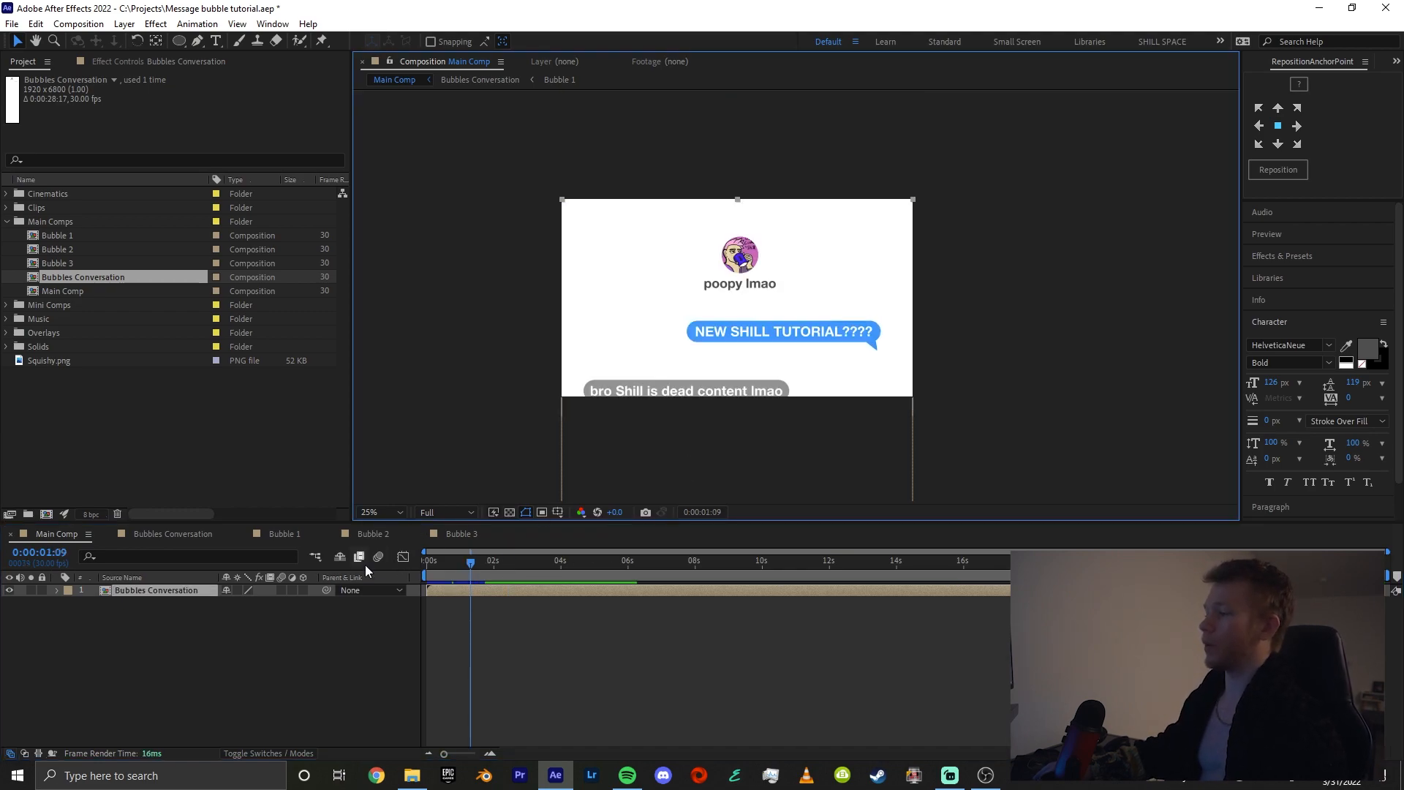
Add an adjustment layer above the "poopy lmao" text in Bubbles Conversation and rename it "Camera motion"
double_click(483, 589)
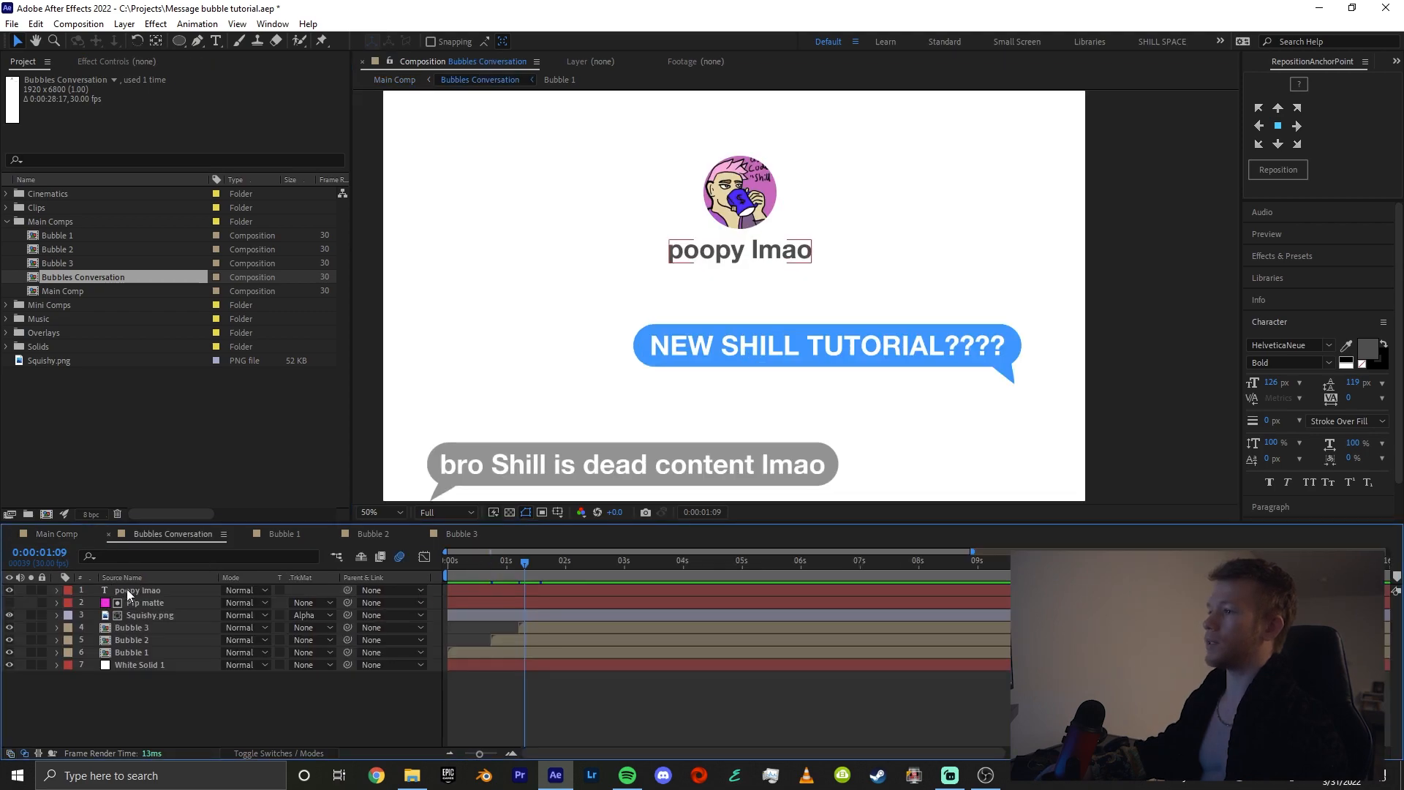
left_click(128, 591)
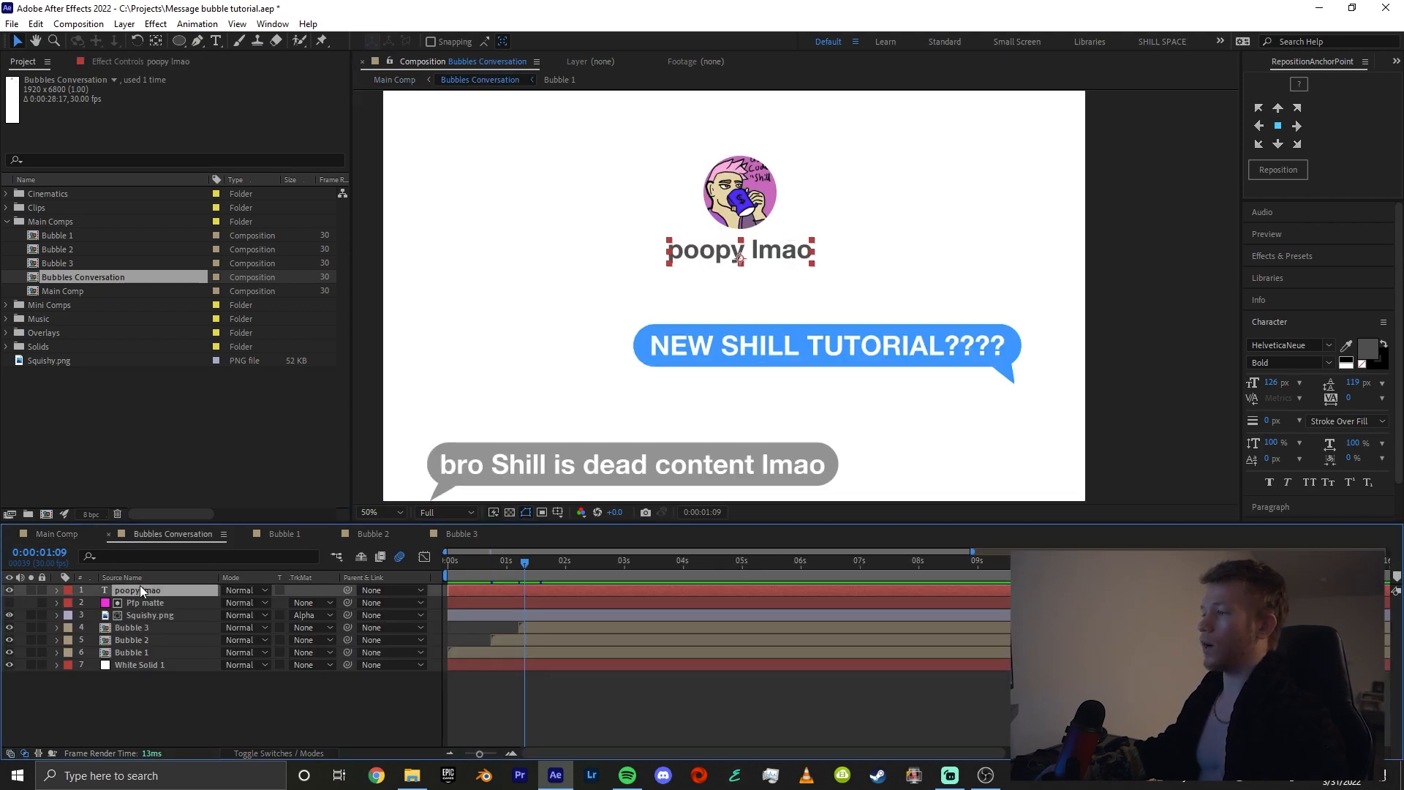
key("ctrl+alt+y")
right_click(146, 589)
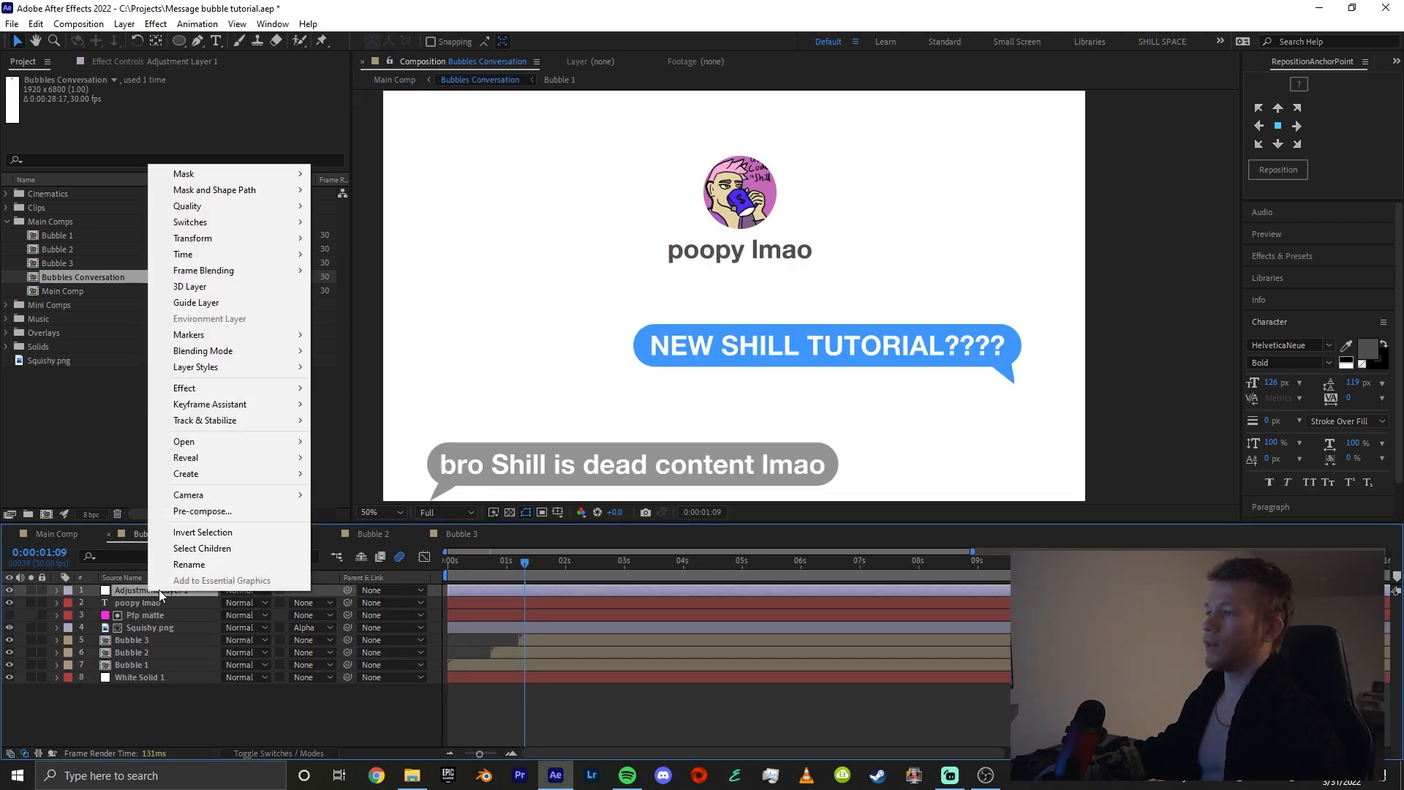
left_click(210, 576)
type("Camera motion")
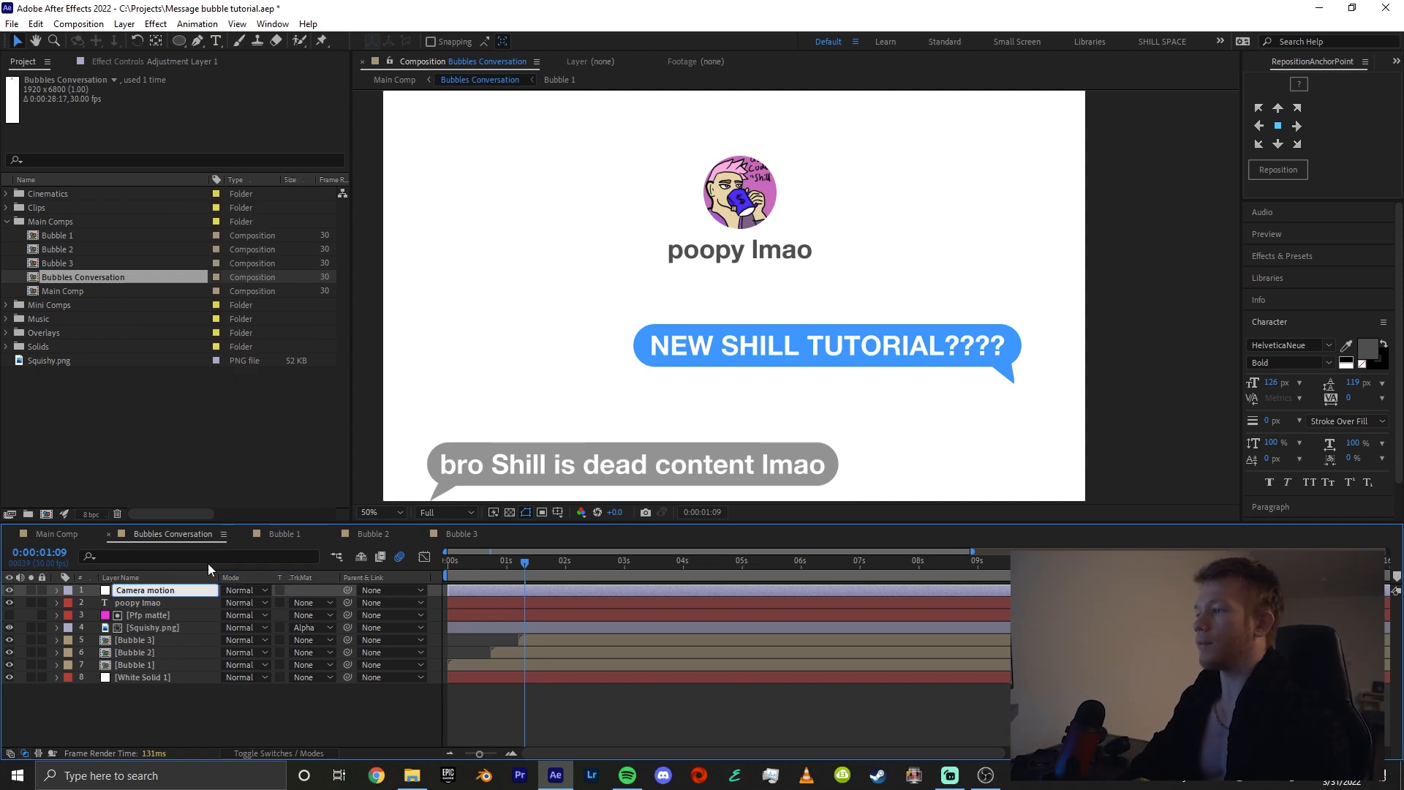
key("Return")
Apply the Distort Transform effect to the Camera motion layer and enable keyframing of its Position and Scale
key("ctrl+space")
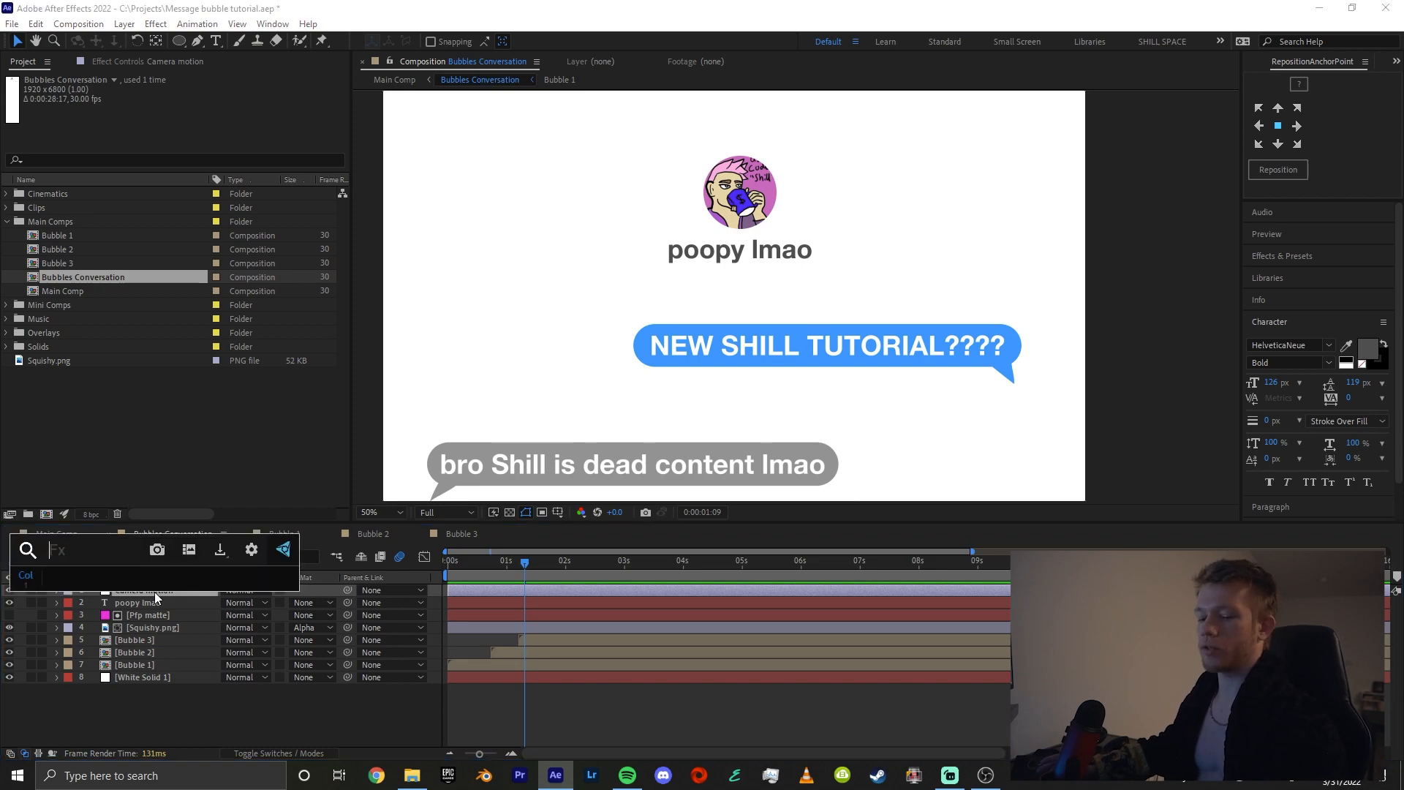
type("tr")
left_click(157, 25)
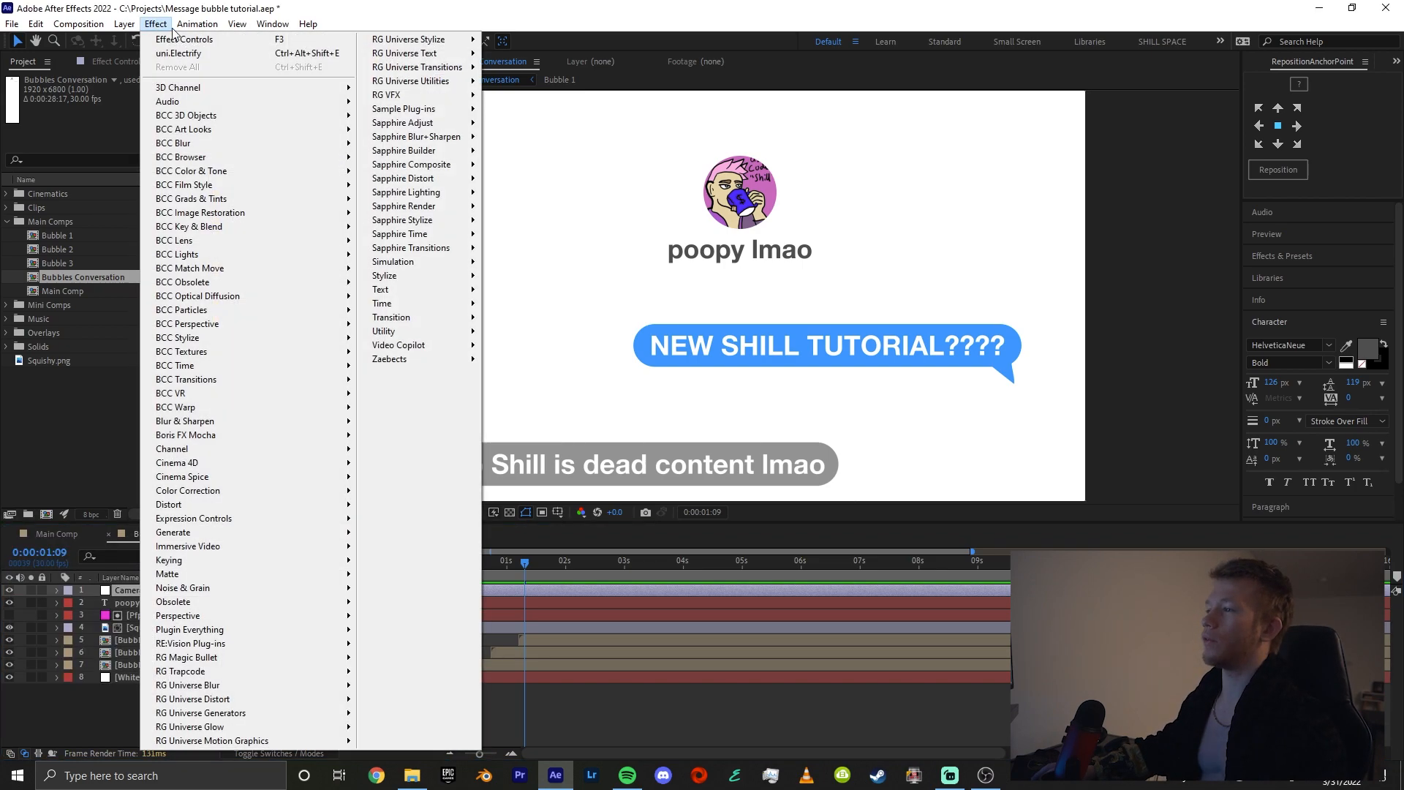
mouse_move(307, 504)
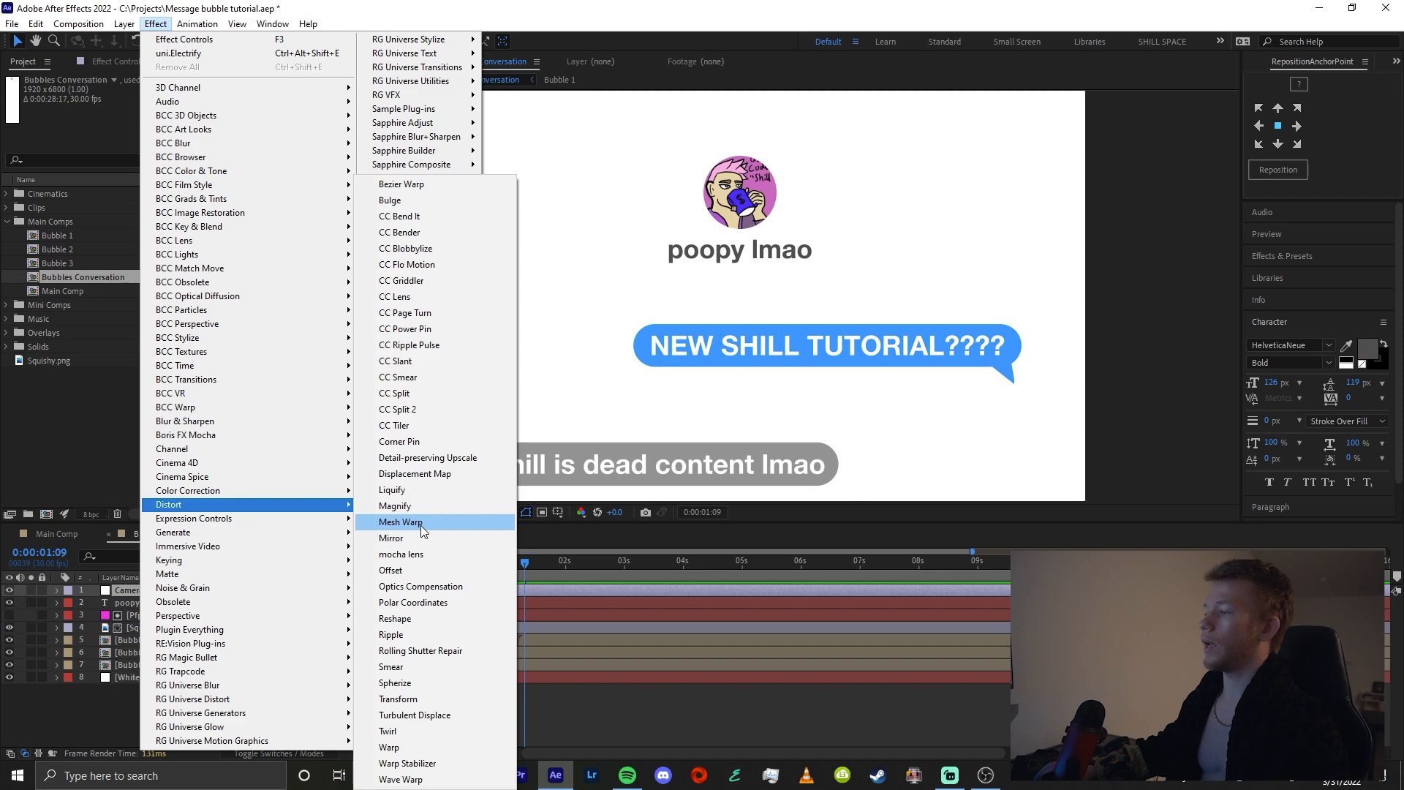
left_click(432, 699)
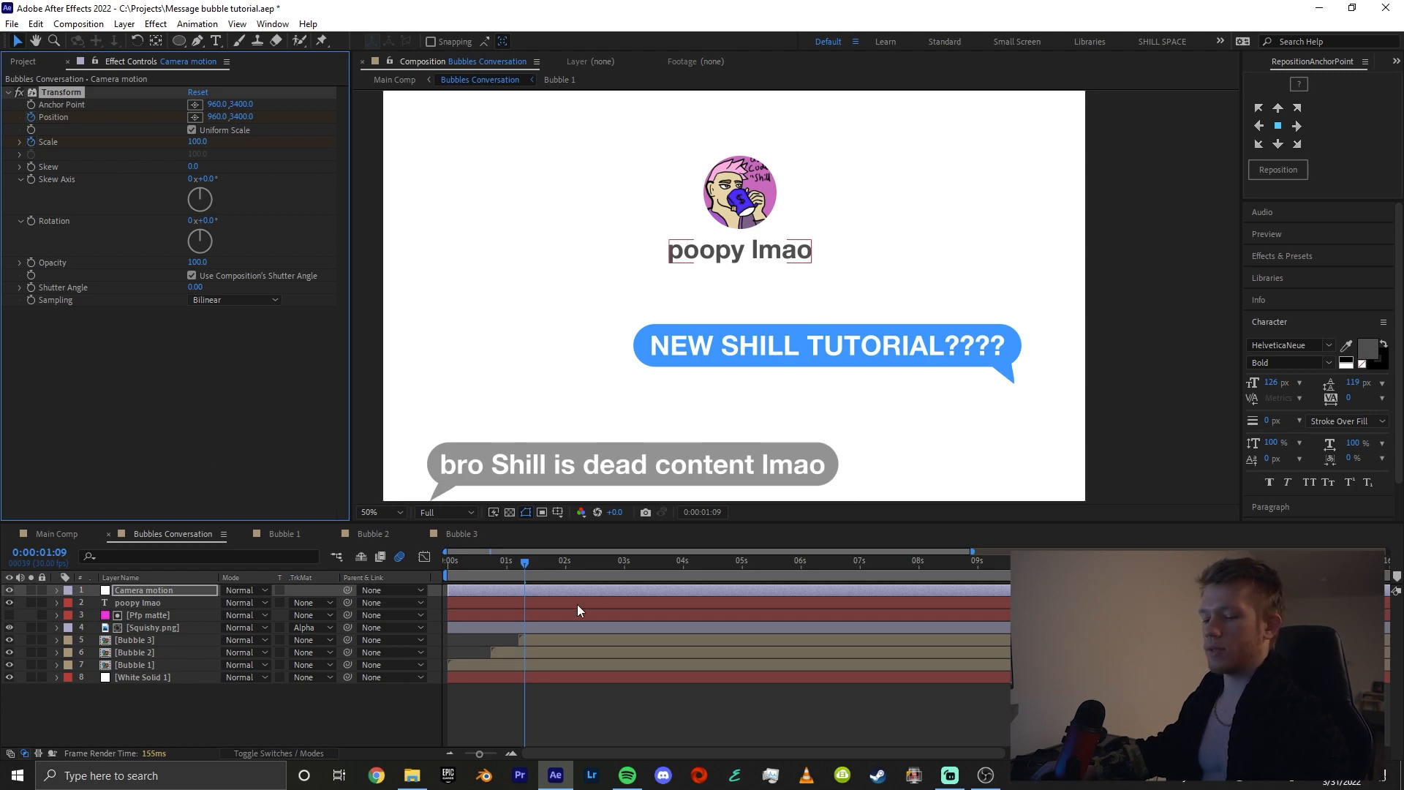
Reveal the Camera motion keyframes and move the Position and Scale keyframes to the start of the timeline
key("u")
key("=")
left_click(604, 613)
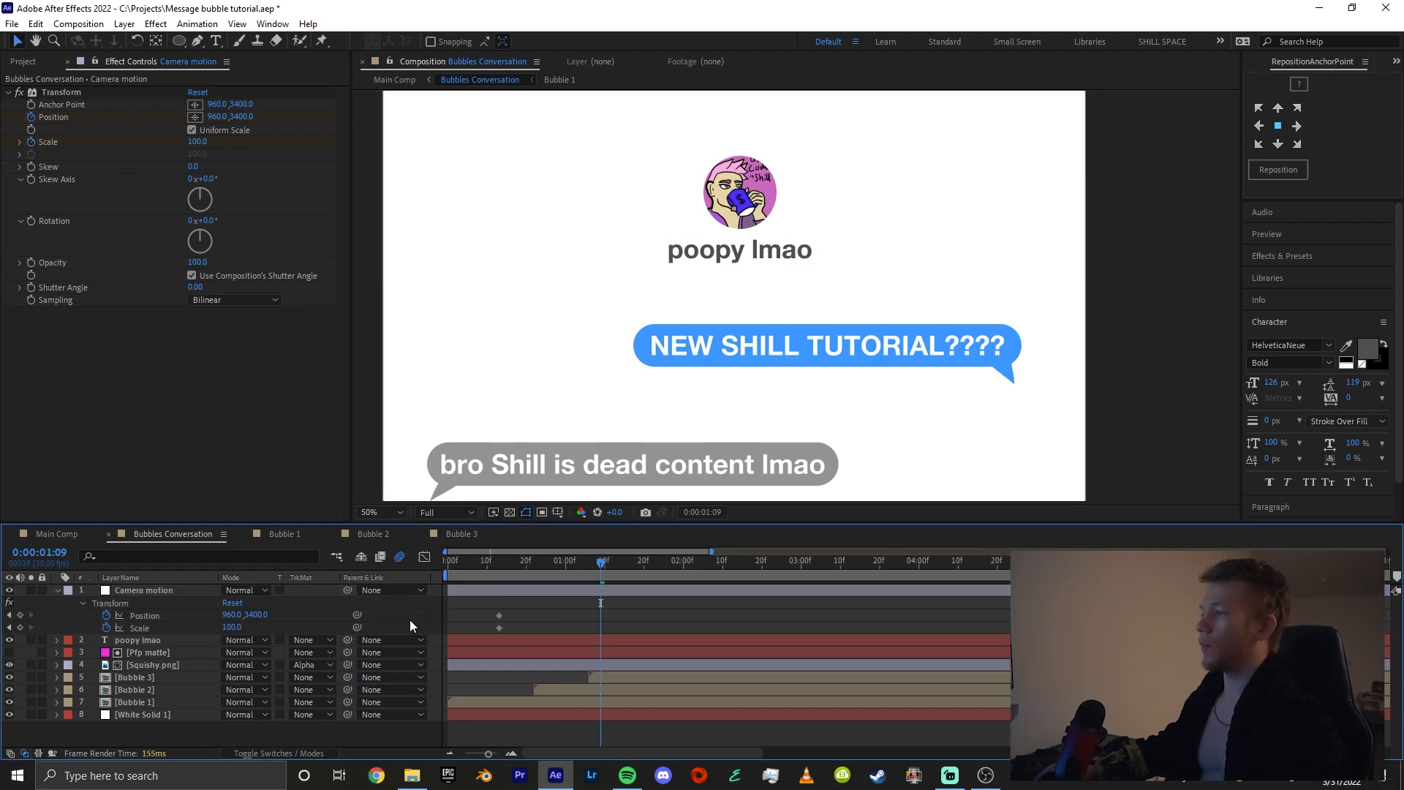
left_click_drag(474, 573, 499, 632)
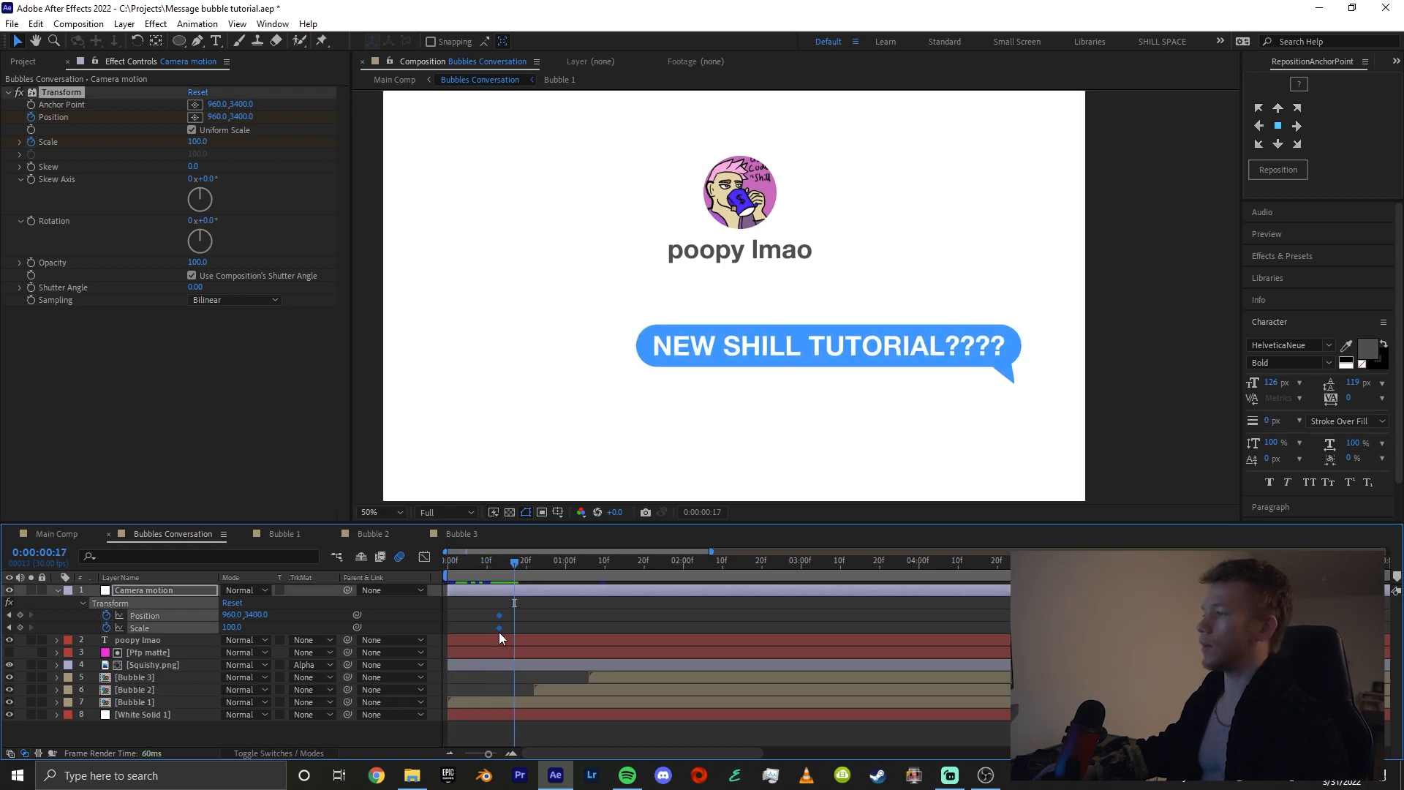
left_click(460, 623)
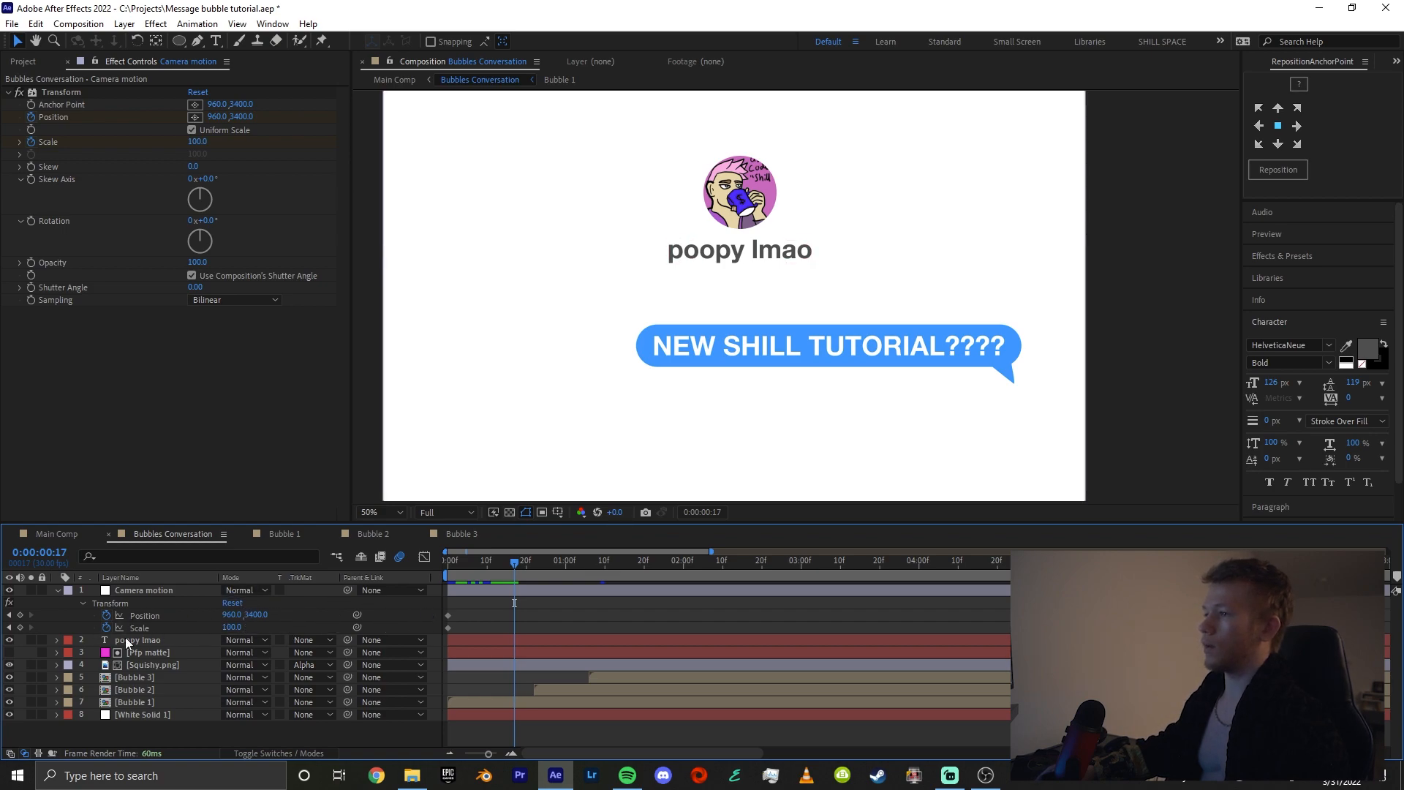
Keyframe the Transform effect at 0:00:00:17 with Scale 105 and Position 933, 3451
left_click_drag(228, 627, 263, 627)
key("ctrl+z")
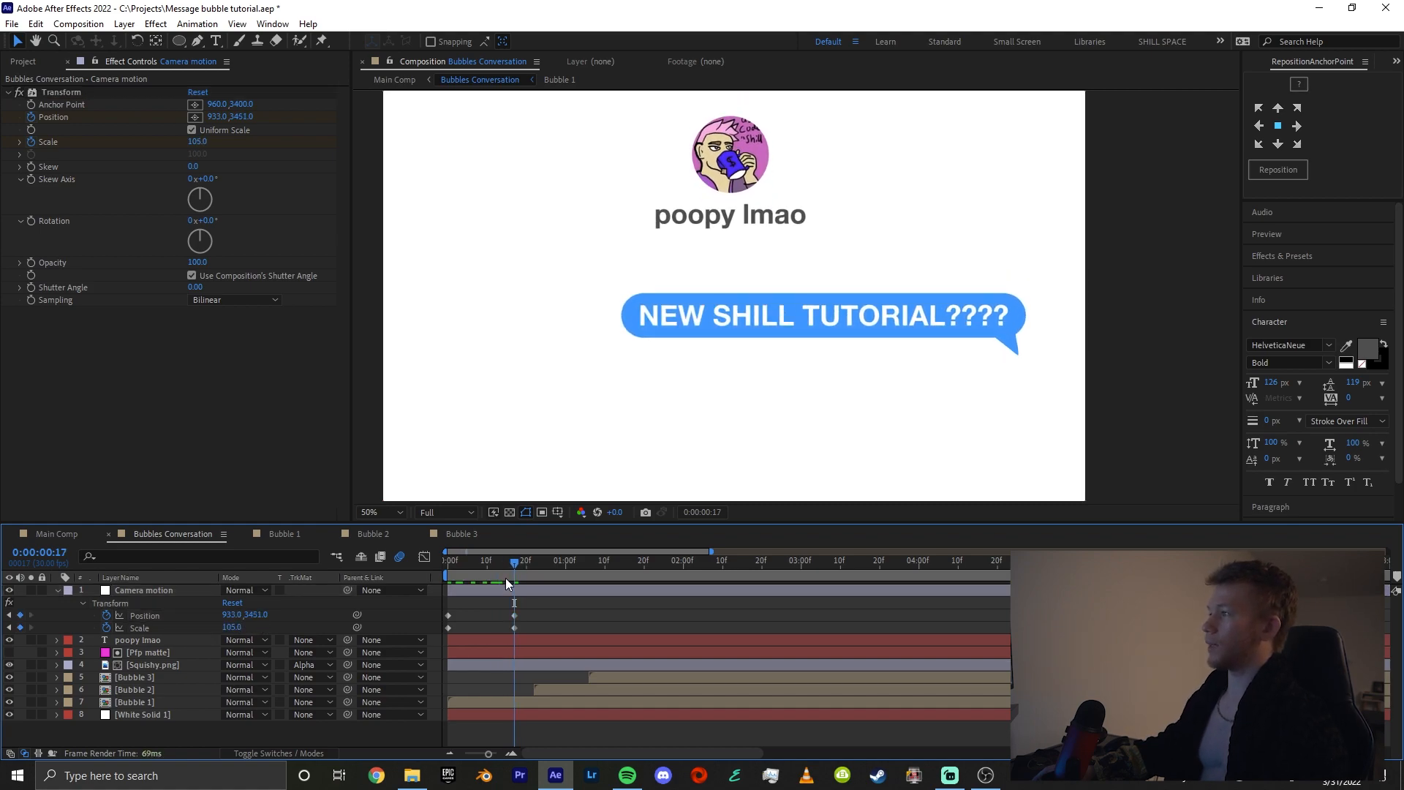
left_click_drag(508, 583, 441, 591)
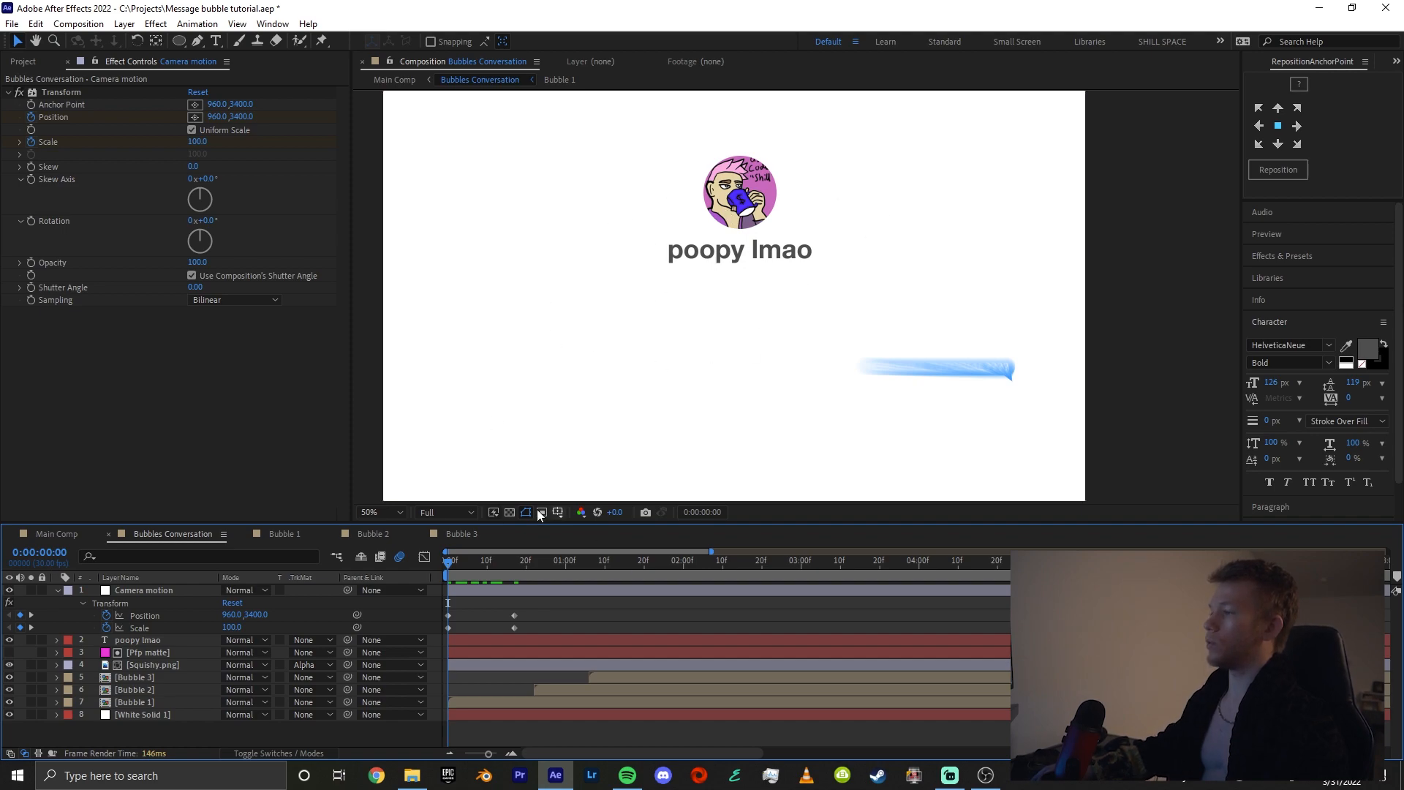
left_click_drag(455, 570, 502, 632)
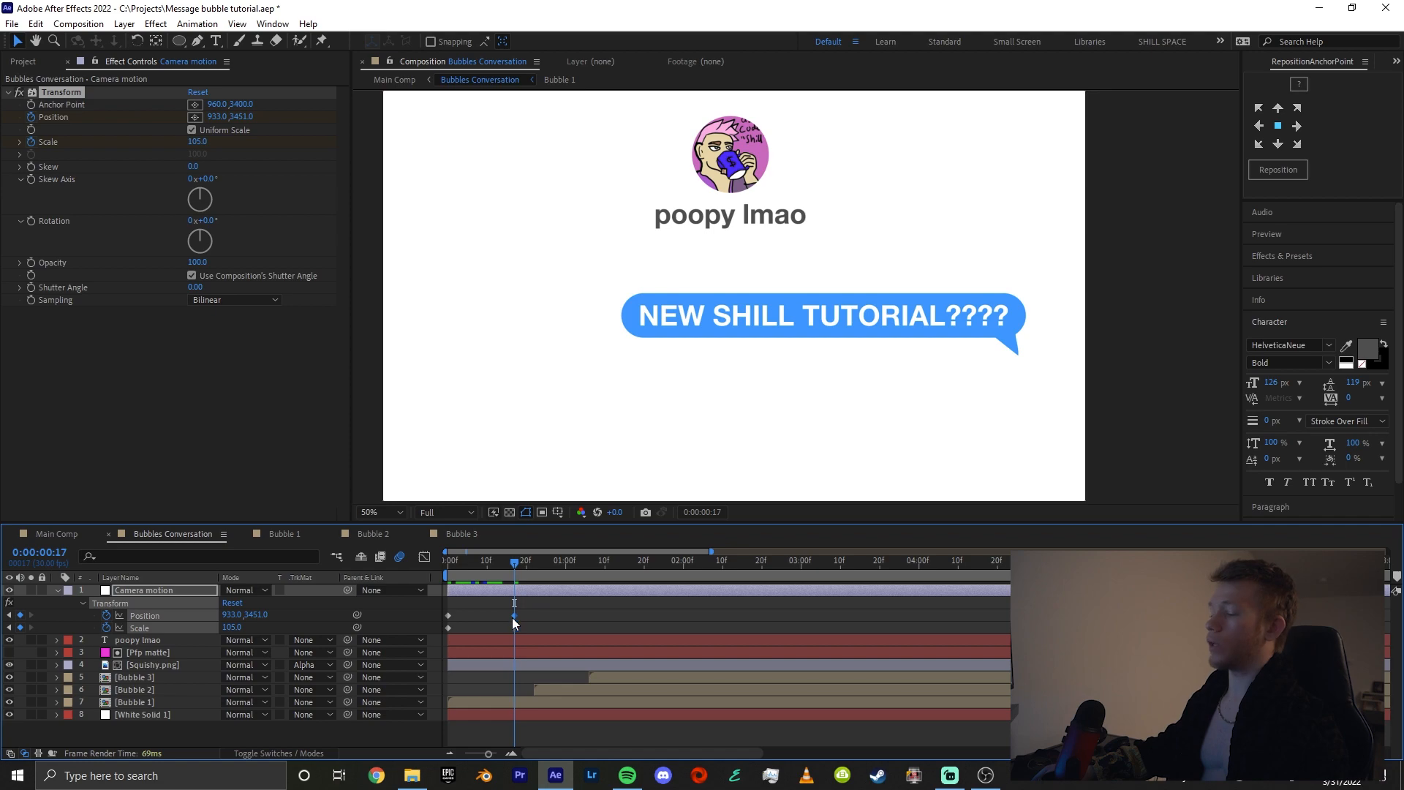
Duplicate the 0:00:00:17 camera keyframes a few frames later and keyframe Position 994, 3151 at 0:00:01:07
left_click_drag(517, 572, 593, 570)
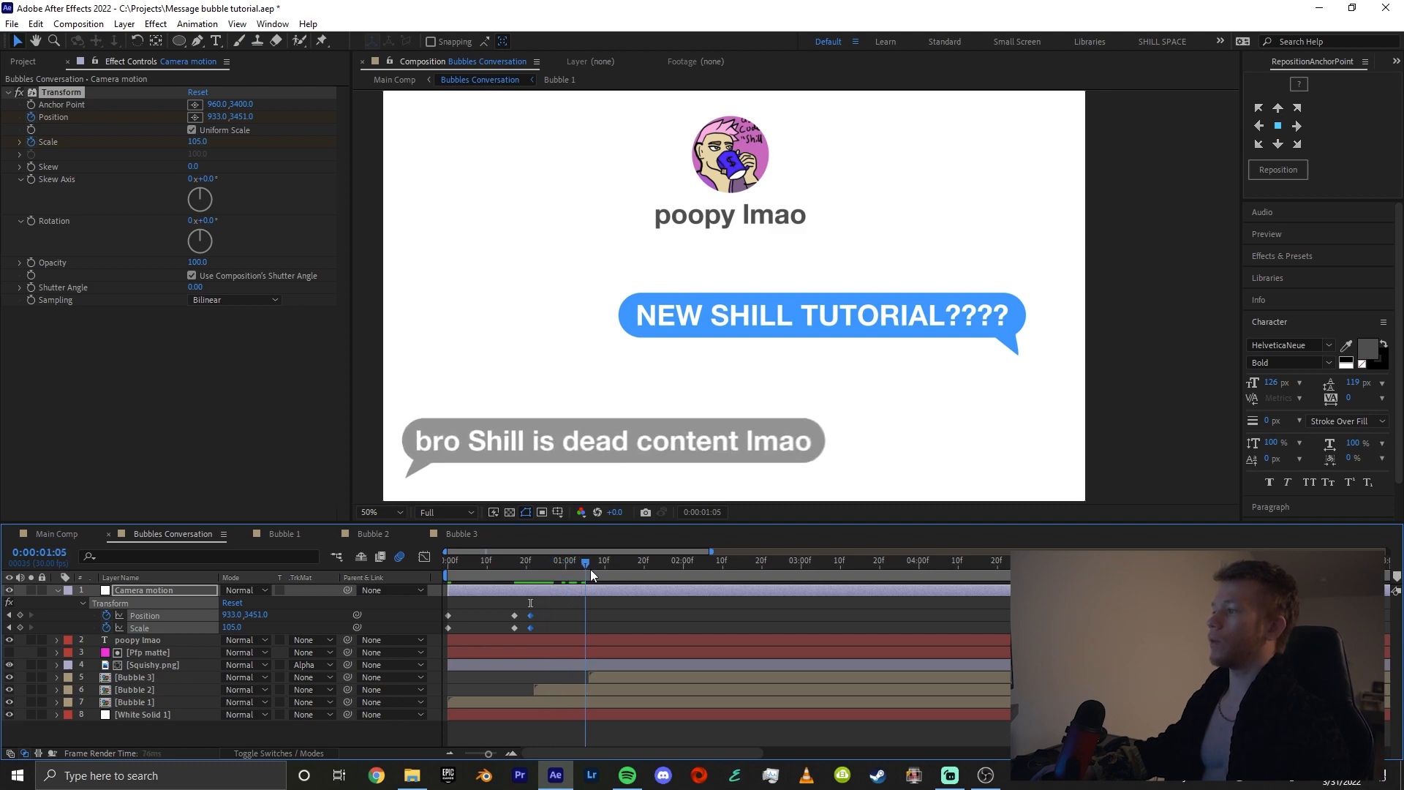
left_click_drag(230, 619, 60, 615)
Shift the Bubble 3 layer later in the timeline so it starts at about 0:00:01:14
left_click_drag(599, 681, 629, 677)
left_click(642, 629)
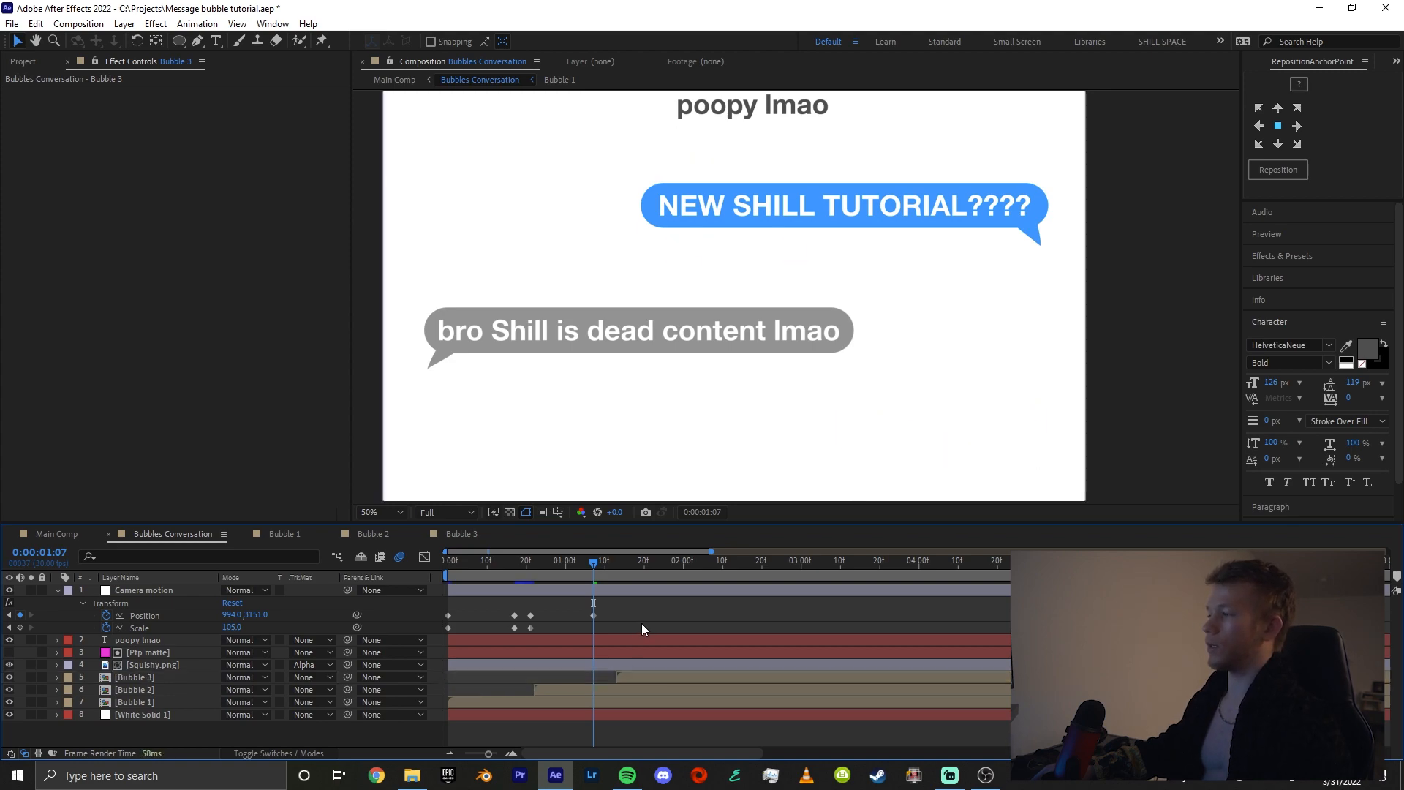
left_click(631, 678)
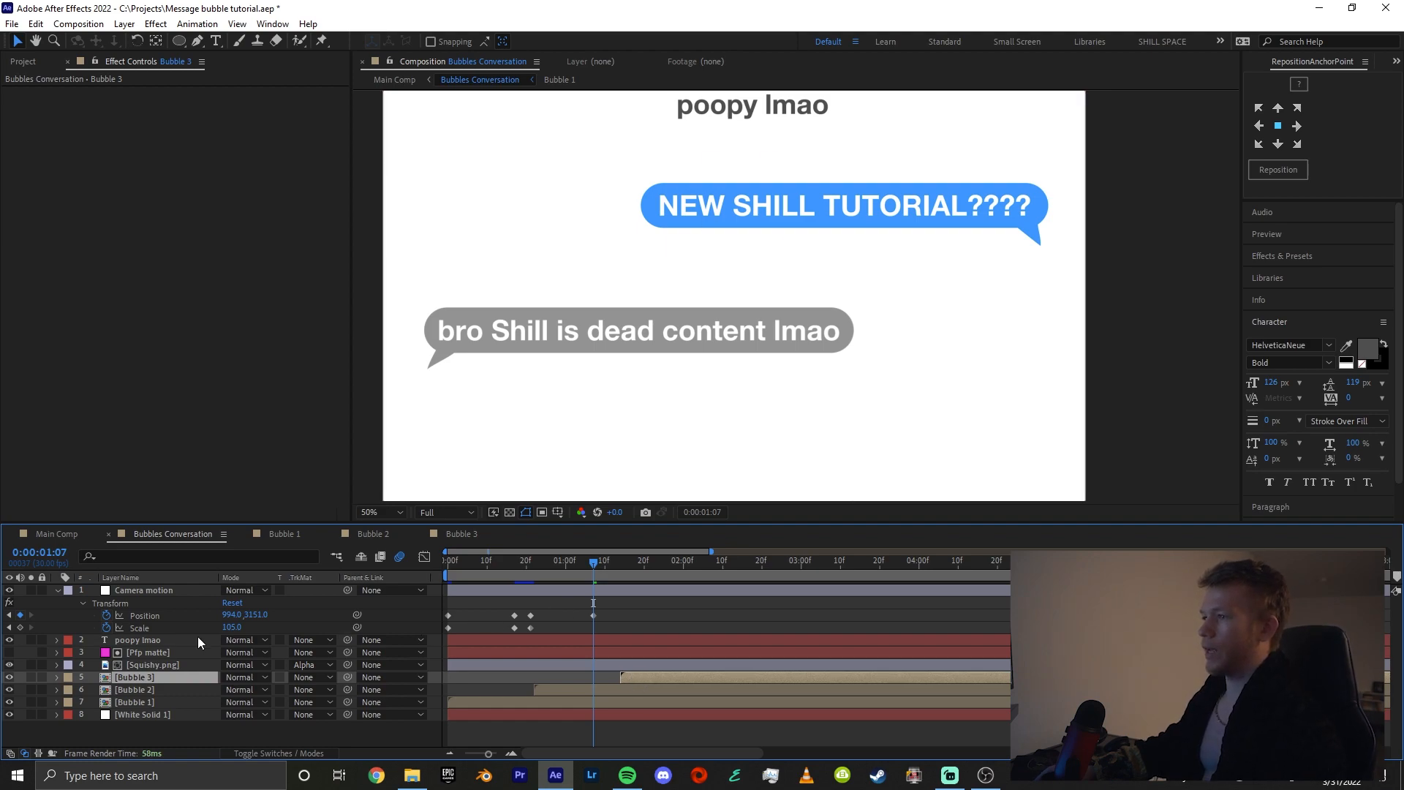
Set the 0:00:01:07 camera keyframes to Scale 106.6 and Position 1010.4, 3291.7
left_click_drag(239, 626, 297, 614)
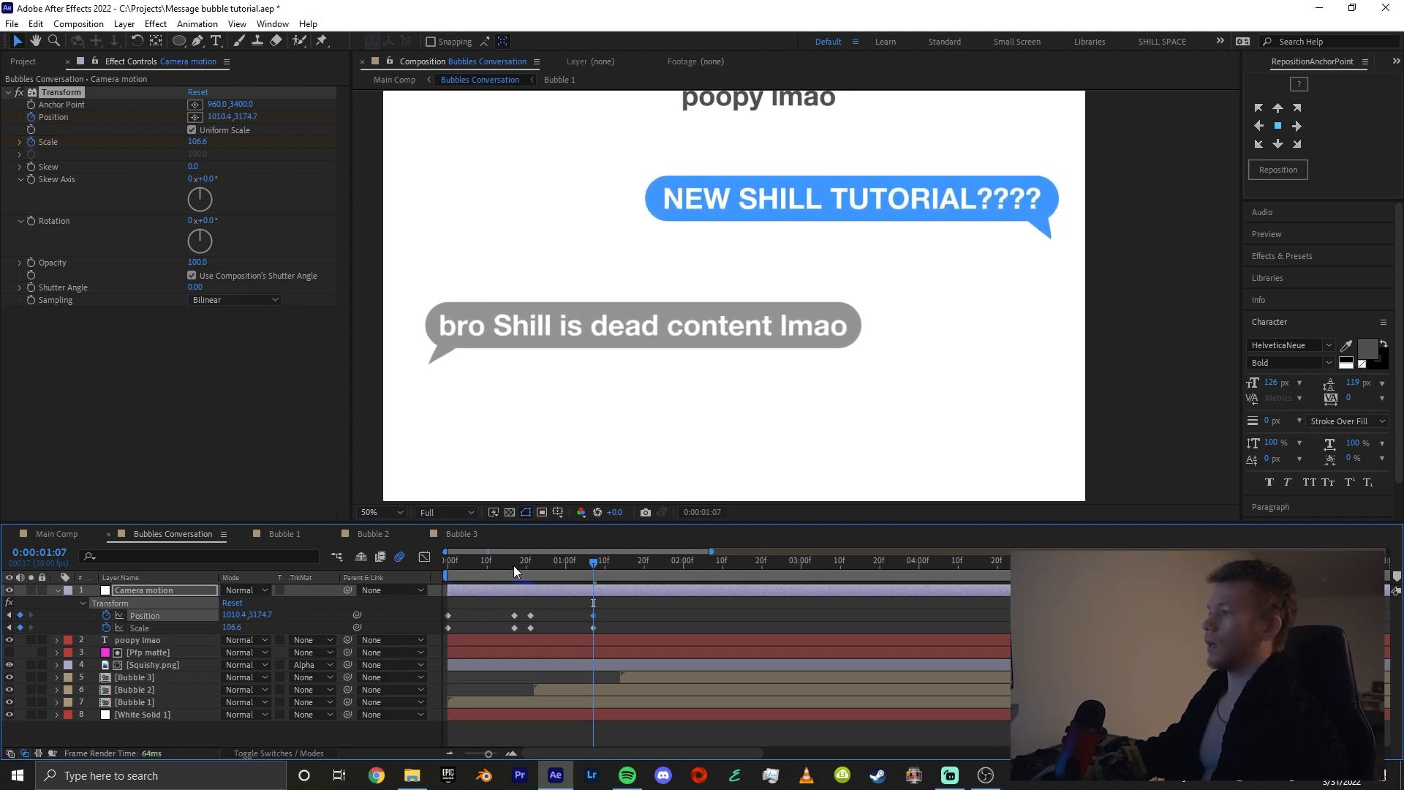
left_click_drag(517, 568, 515, 626)
scroll(515, 626, "up", 1)
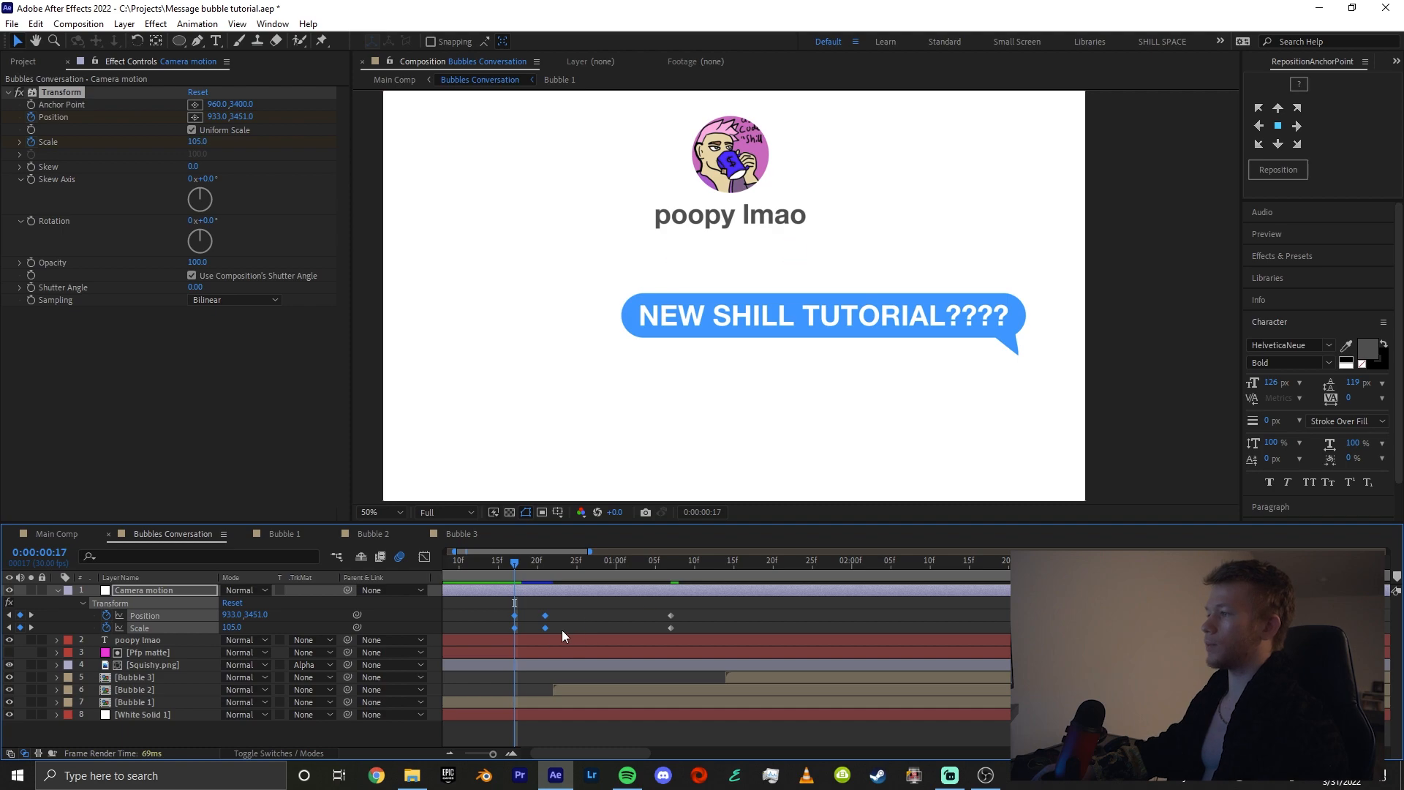
scroll(562, 636, "left", 1)
left_click(578, 597)
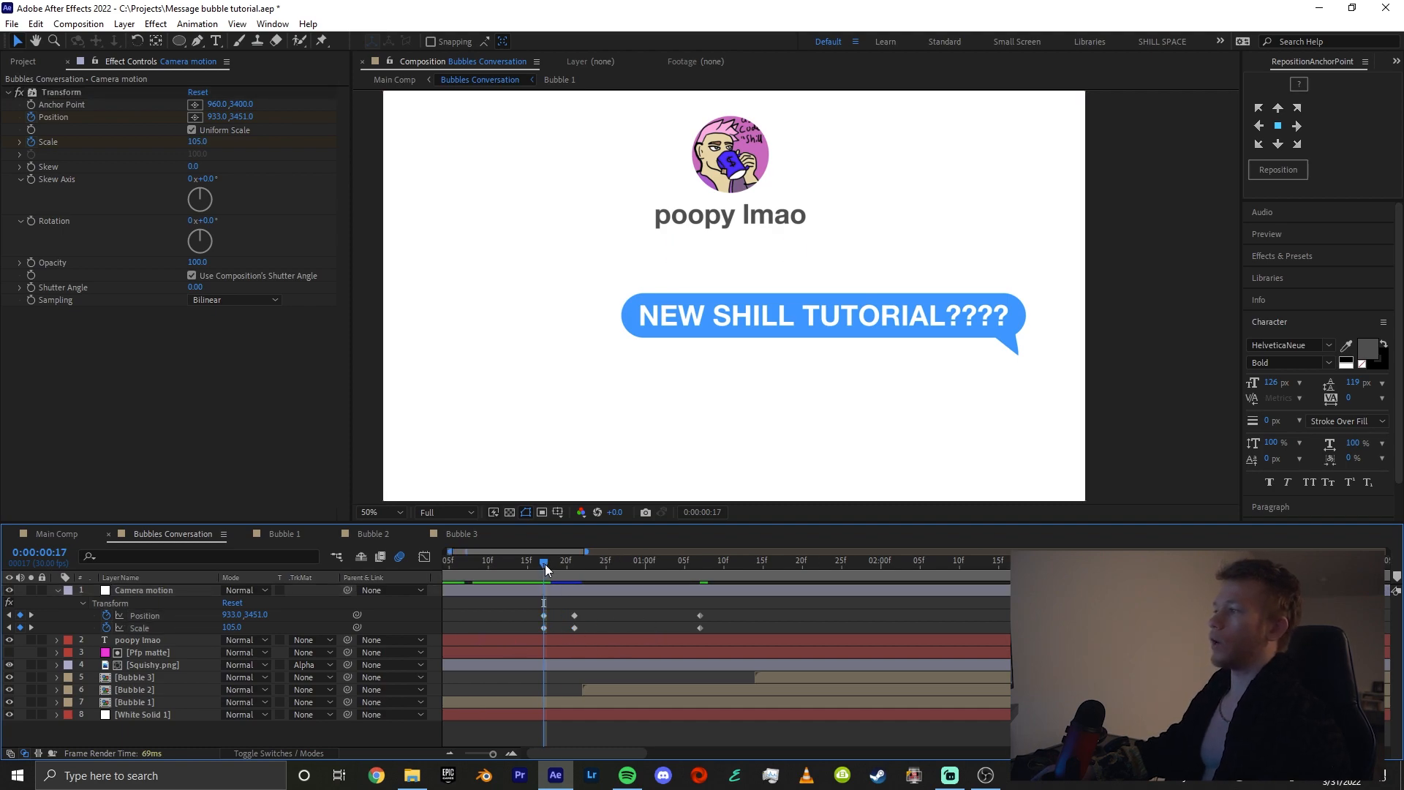
left_click_drag(546, 564, 702, 590)
left_click_drag(258, 615, 364, 612)
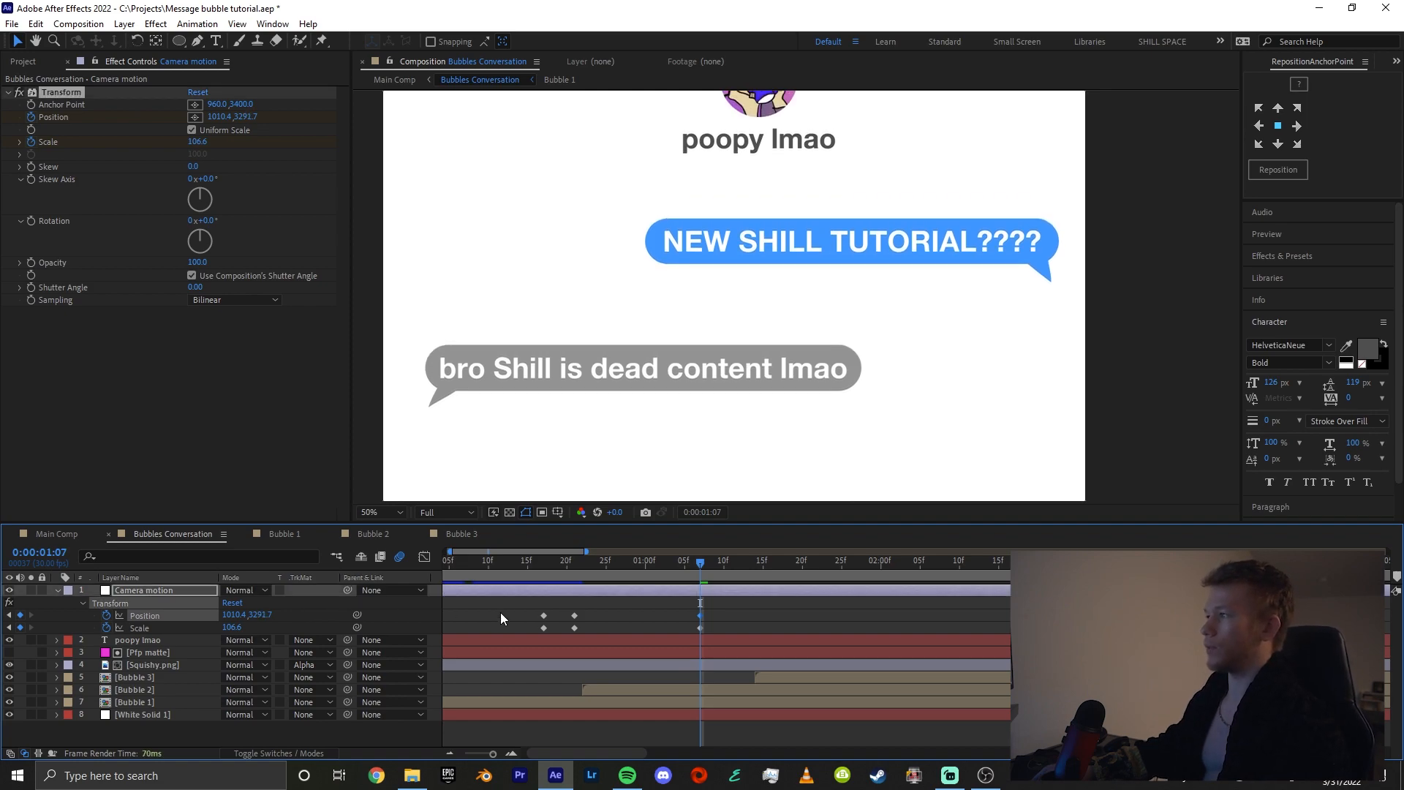
Check the existing camera moves and duplicate the 0:00:01:07 Position and Scale keyframes at 0:00:01:10
left_click(640, 629)
left_click(565, 564)
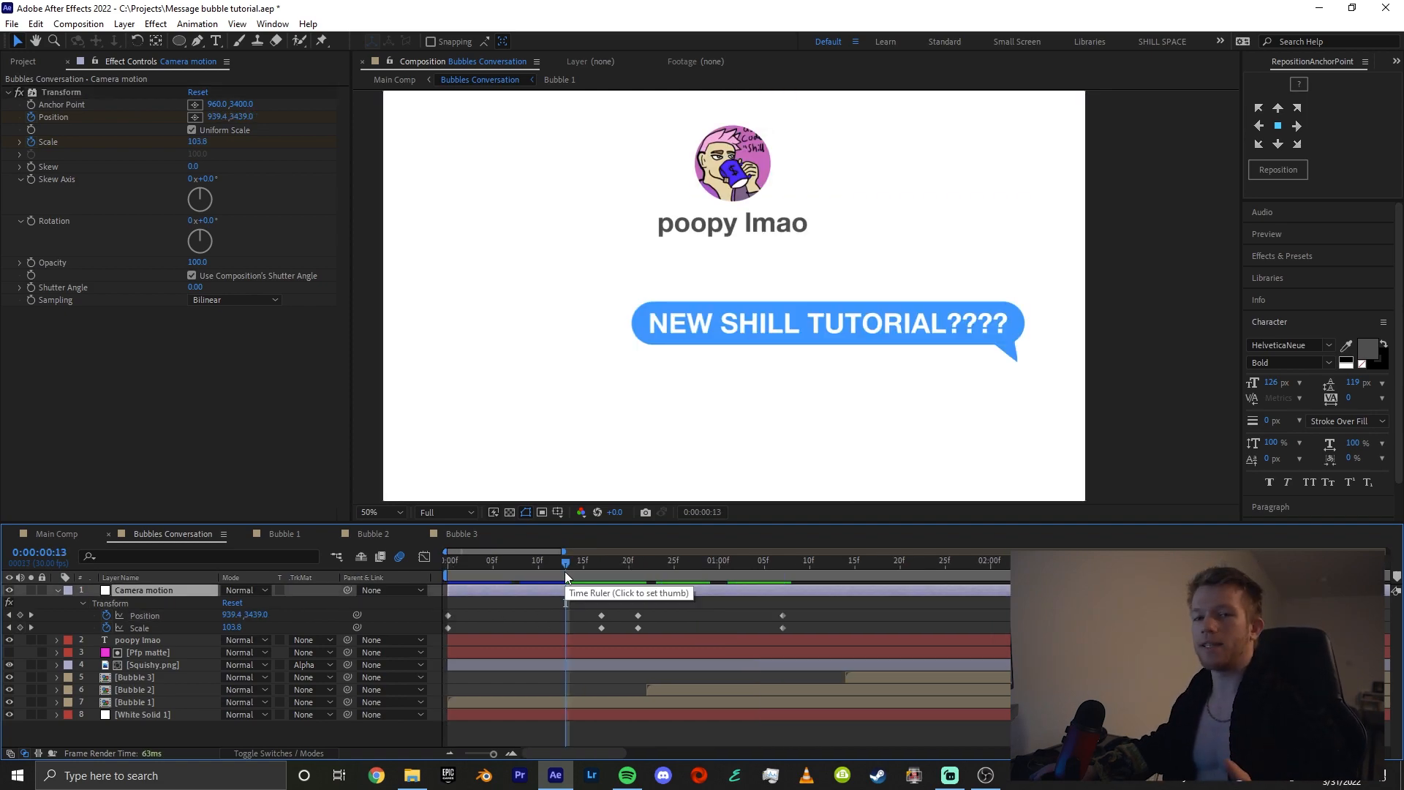
left_click_drag(589, 577, 594, 633)
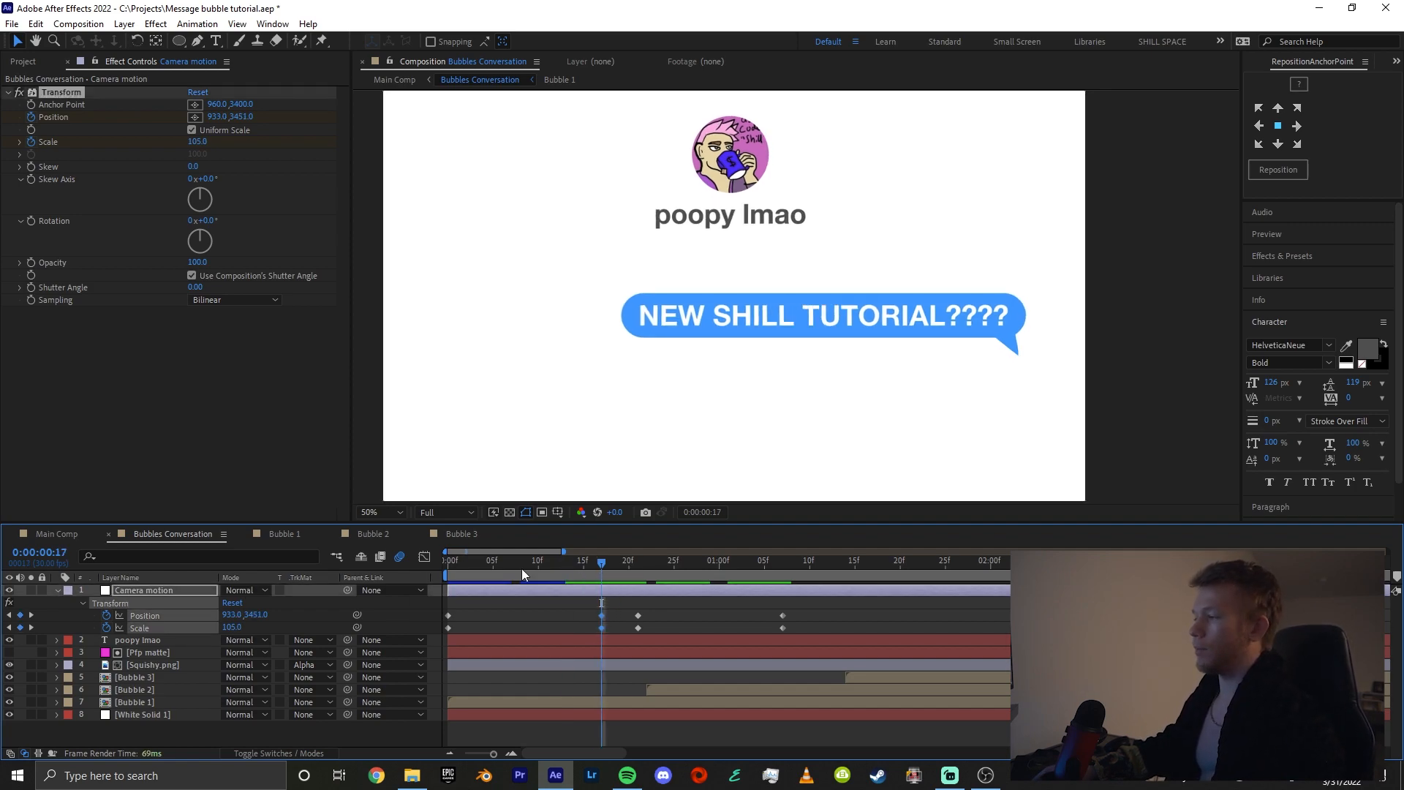
left_click_drag(605, 563, 620, 569)
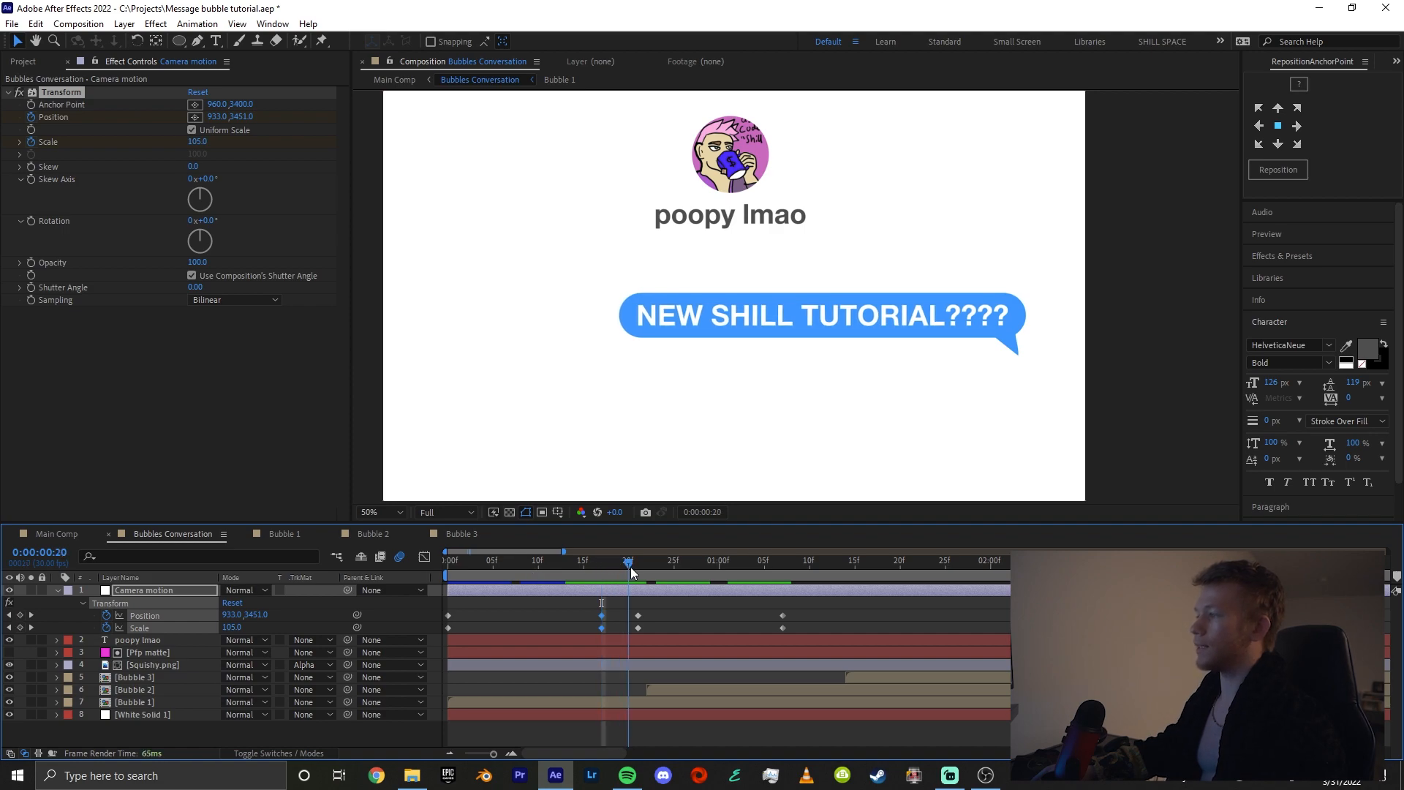
left_click_drag(747, 573, 791, 590)
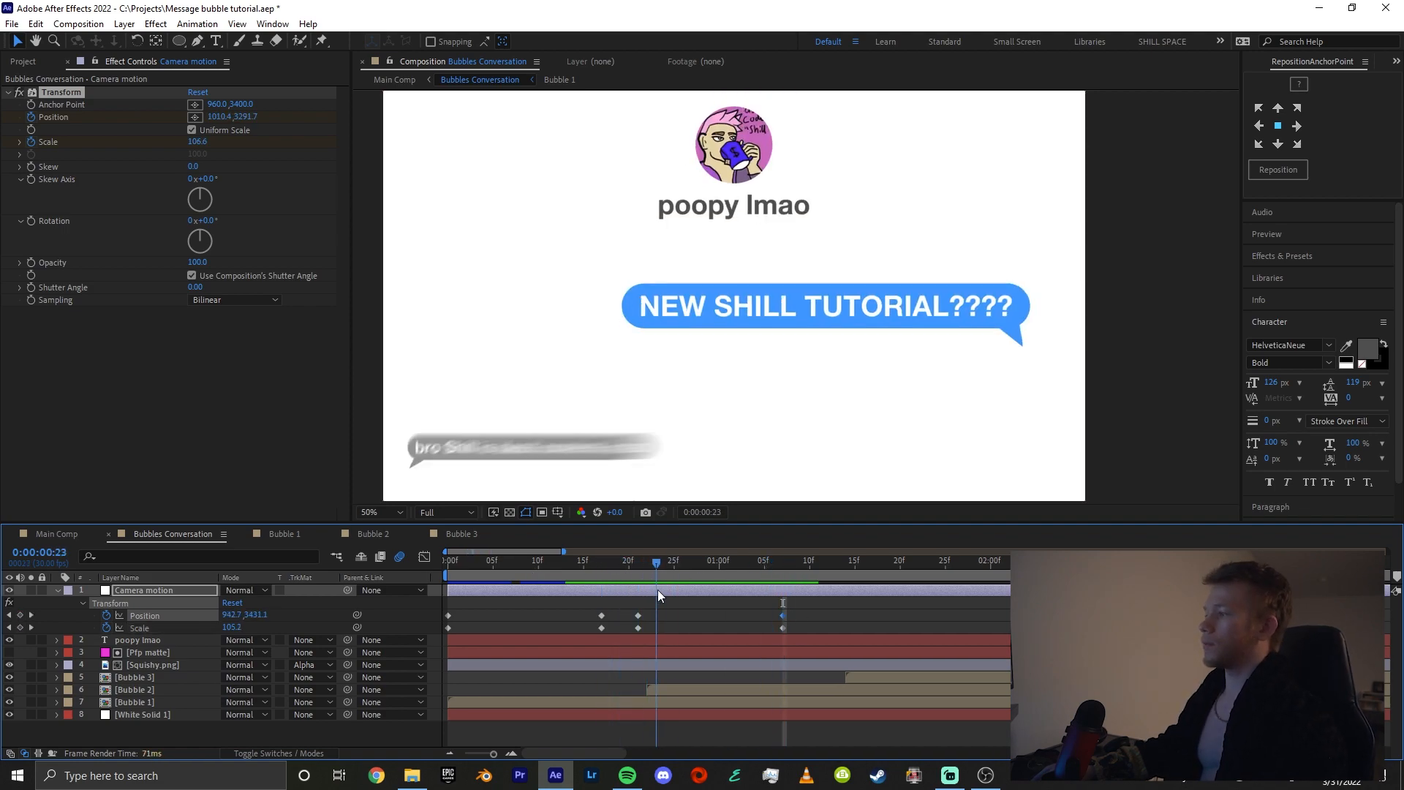
left_click_drag(658, 591, 782, 630)
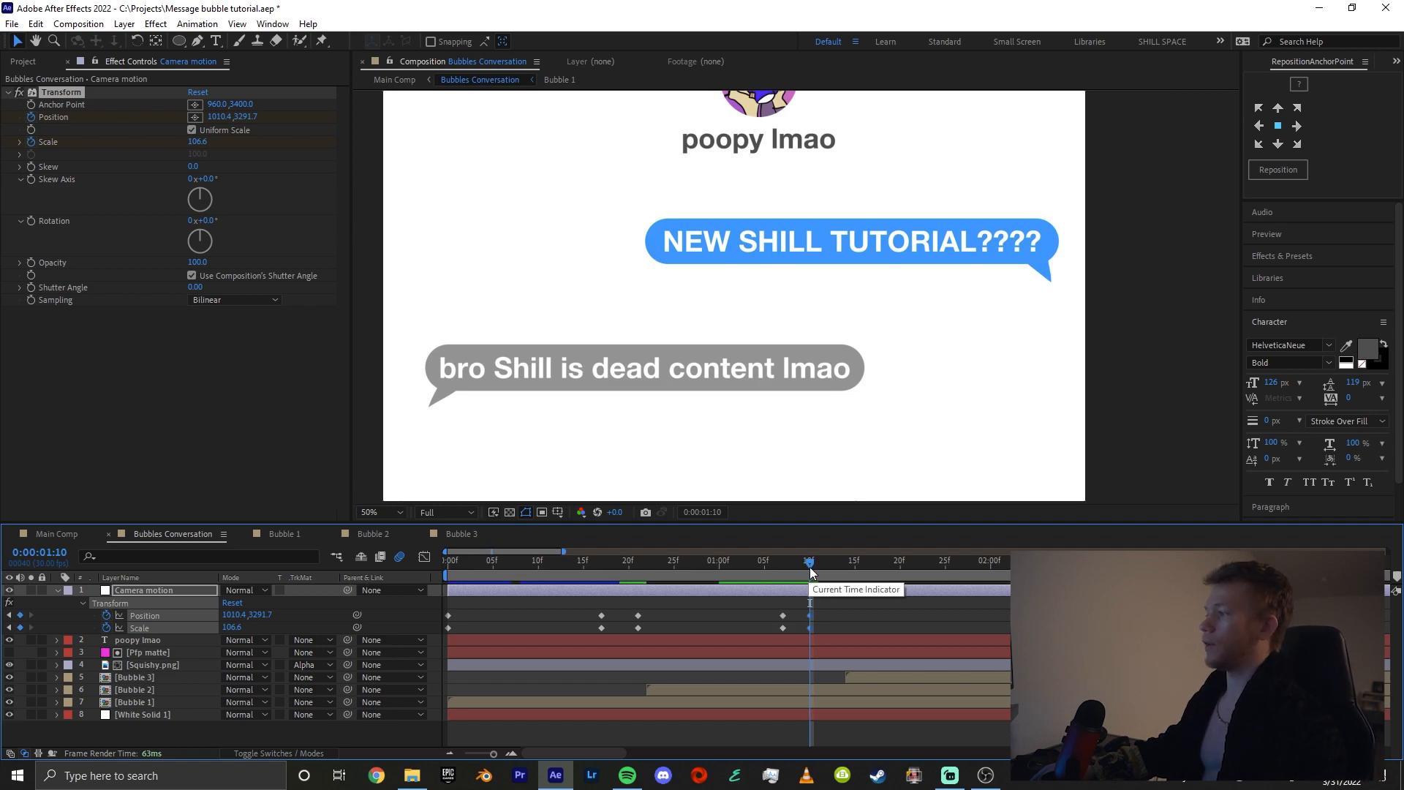
Keyframe the camera at 0:00:01:26 with Scale 109.9 and Position 951.4, 3150.8, framing the third bubble
left_click_drag(850, 578, 953, 599)
left_click(953, 599)
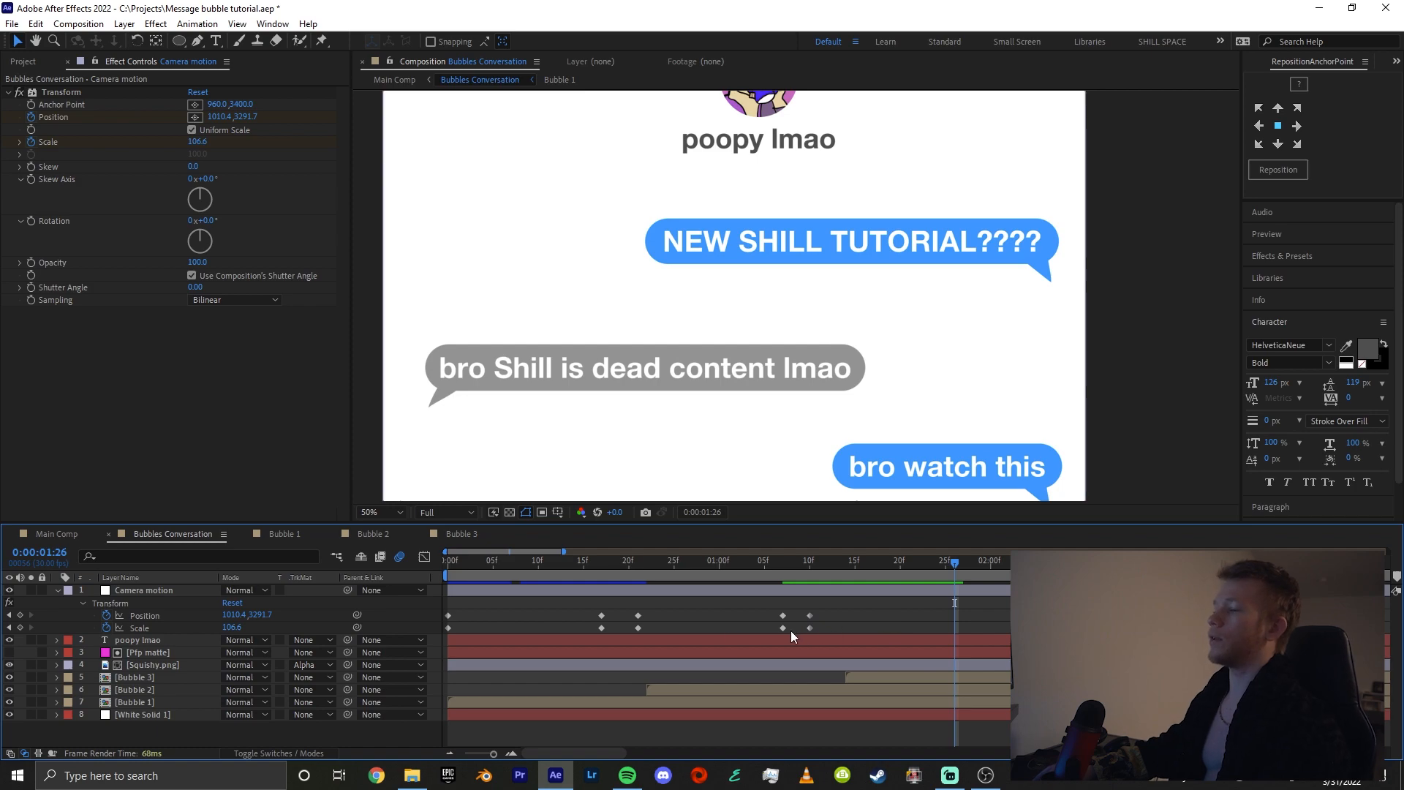
left_click_drag(234, 616, 192, 613)
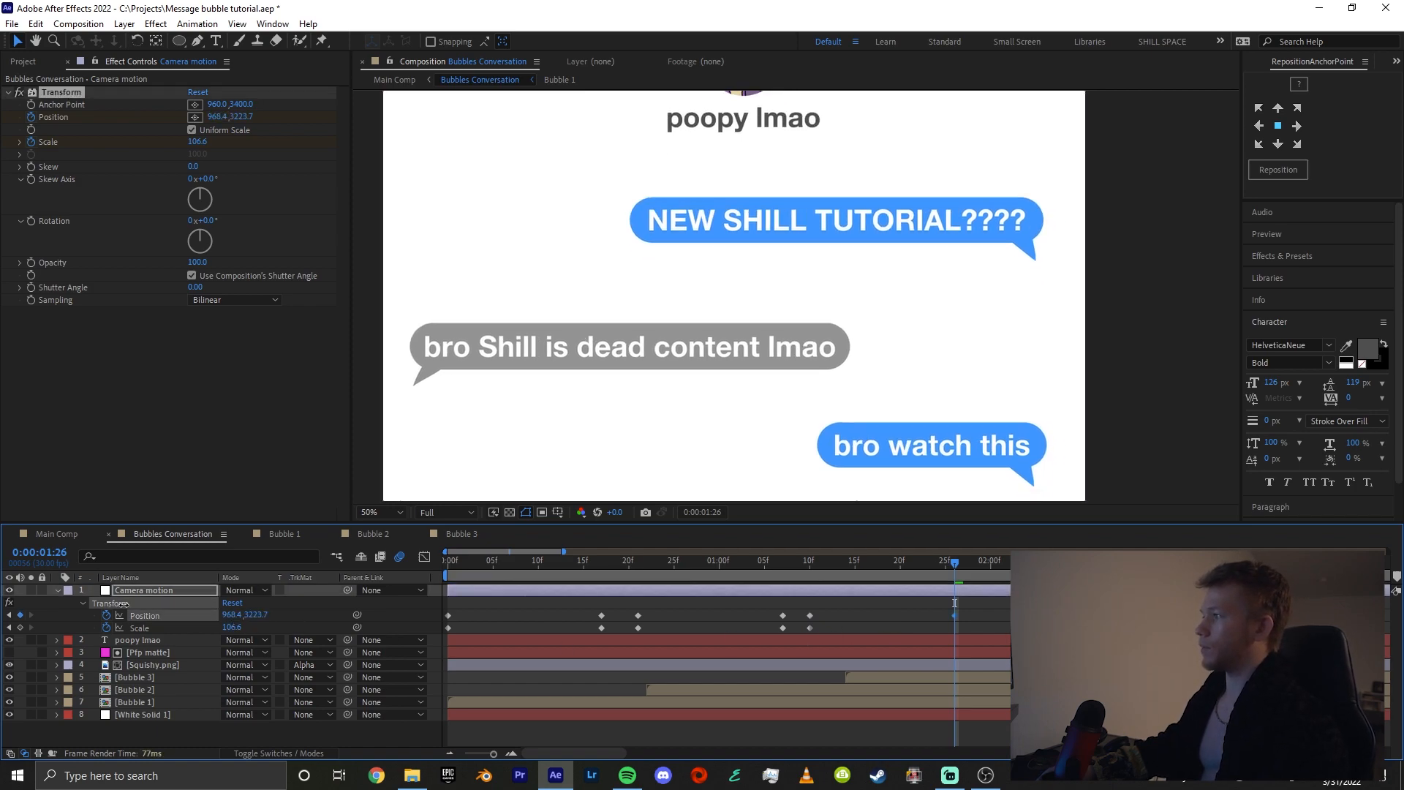
left_click_drag(110, 604, 239, 615)
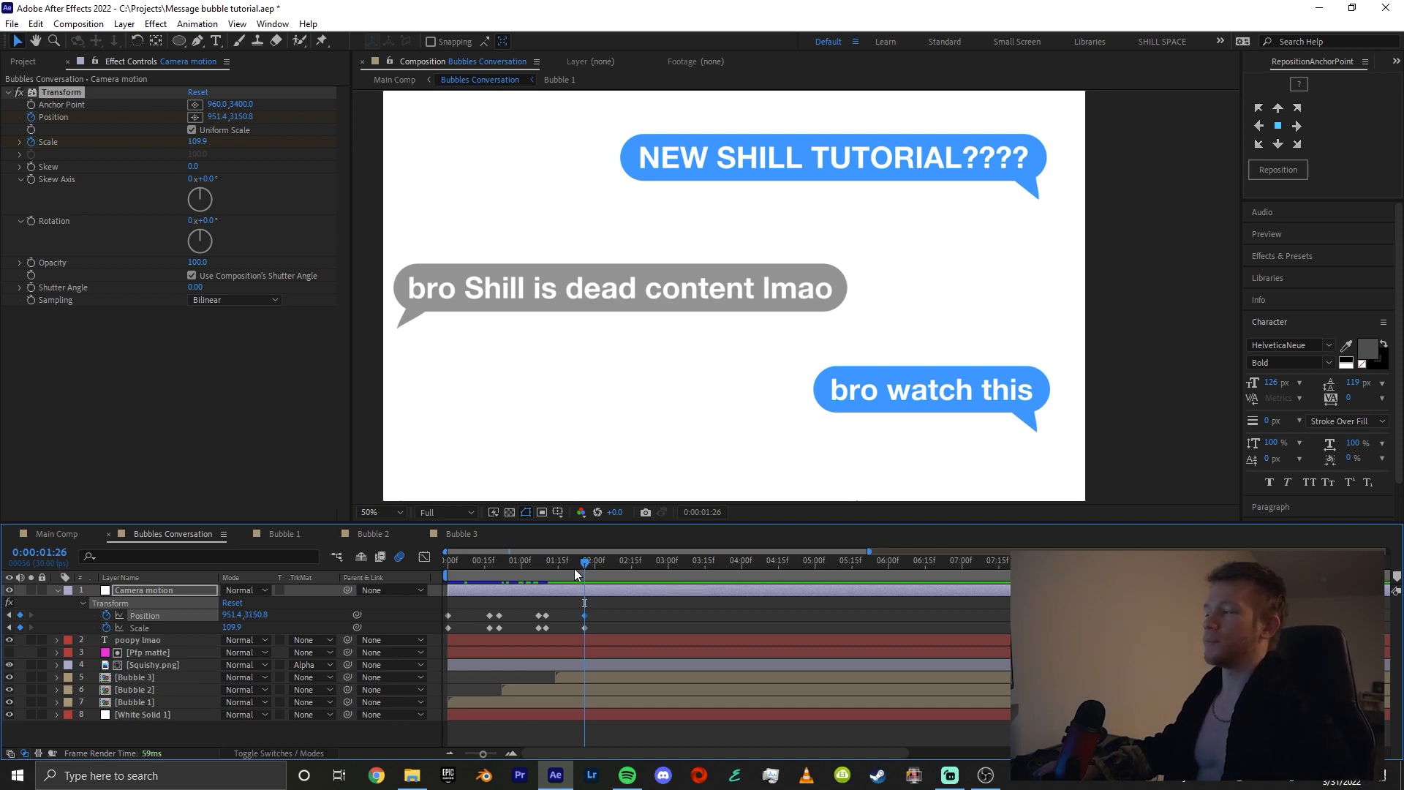
Play back the Bubbles Conversation composition from the start to review the camera motion
mouse_move(577, 575)
left_mouse_down()
mouse_move(534, 578)
mouse_move(585, 594)
left_mouse_up()
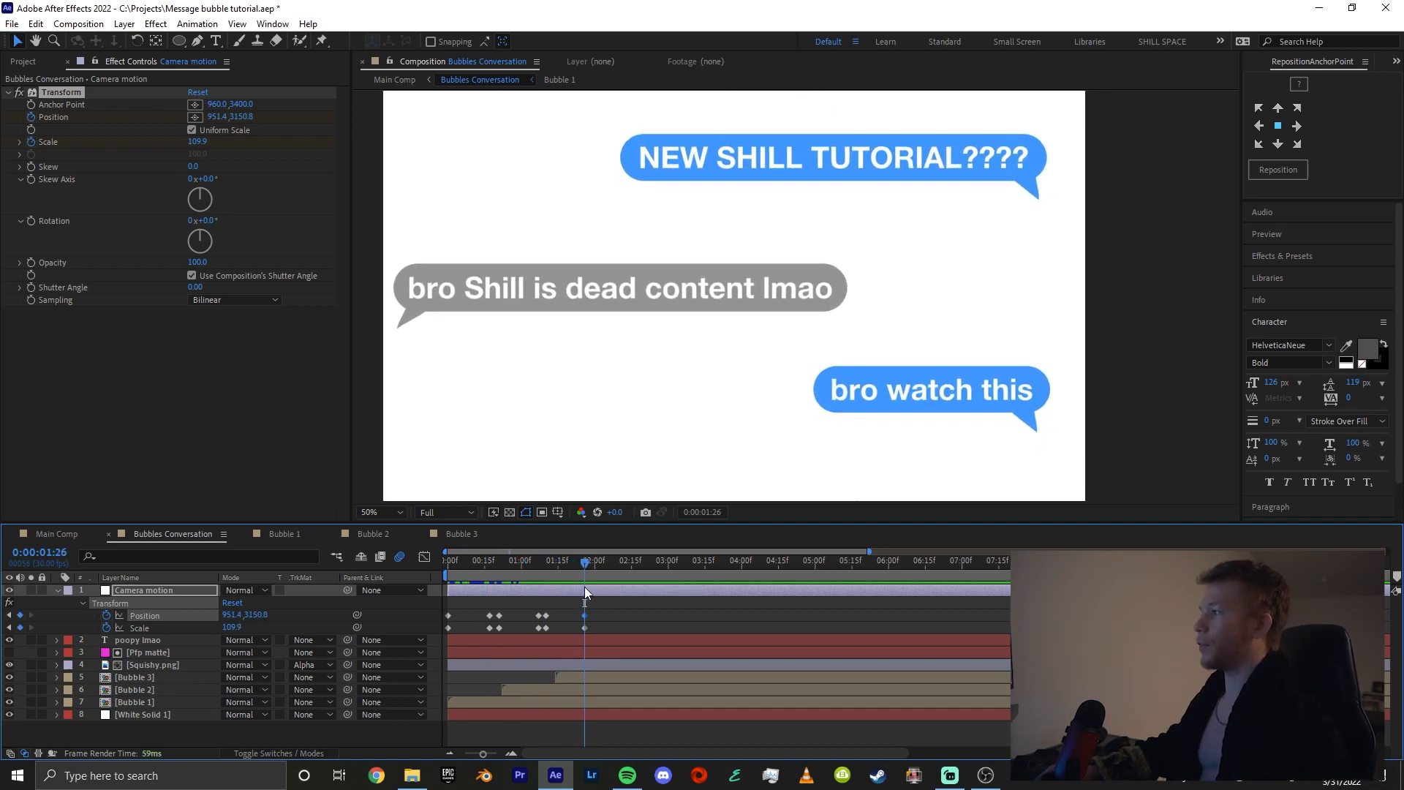
key("Home")
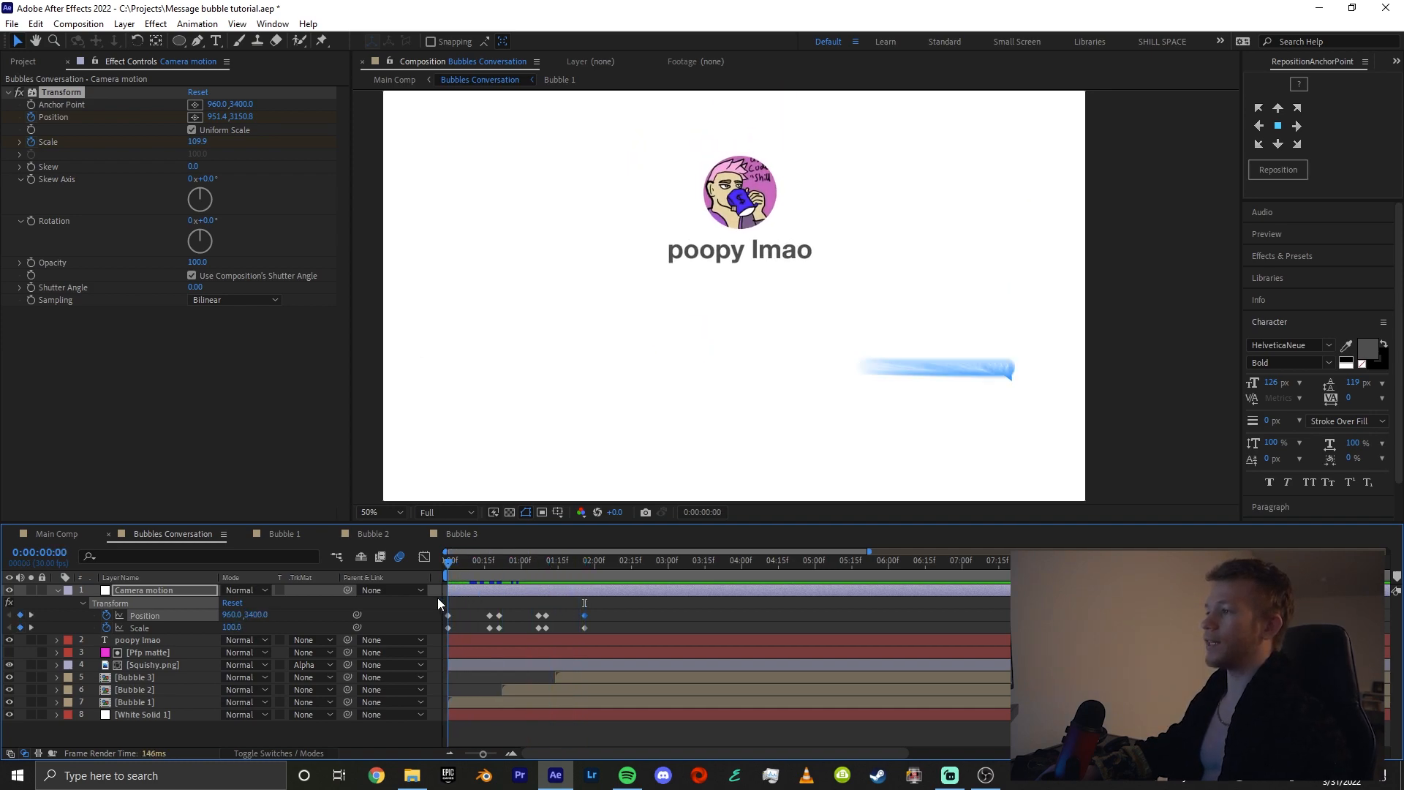
key("space")
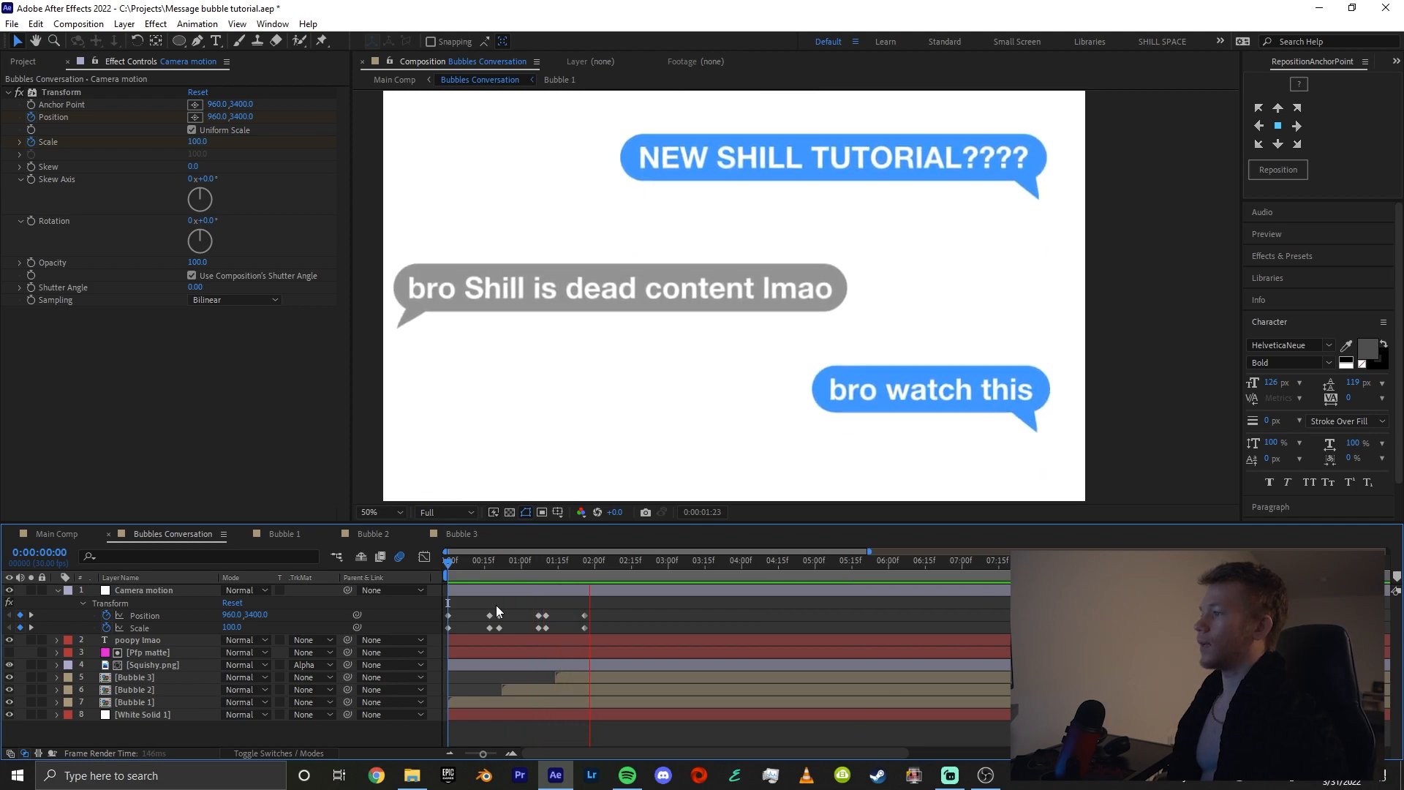
key("space")
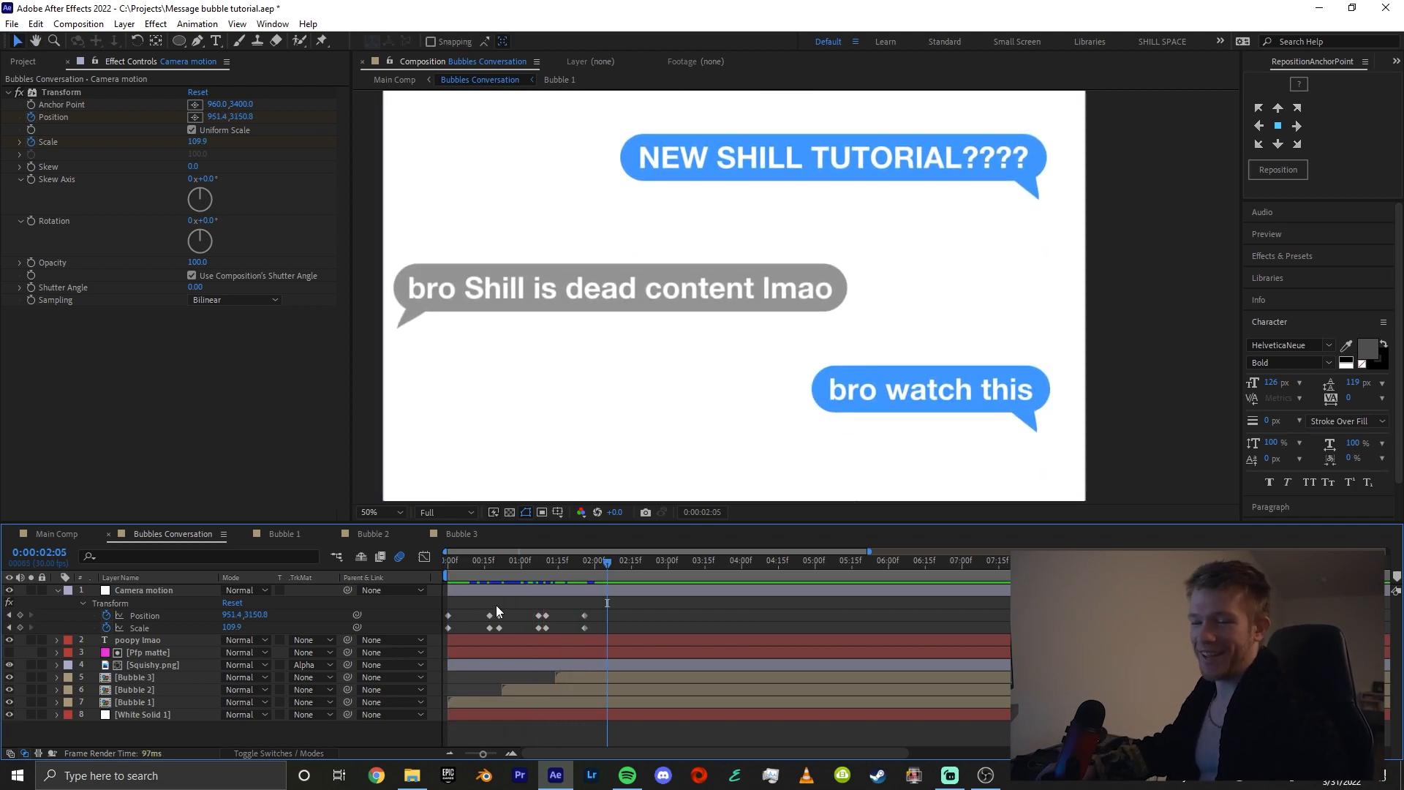
Apply Easy Ease to the first two pairs of Position and Scale keyframes on Camera motion
scroll(497, 611, "up", 3)
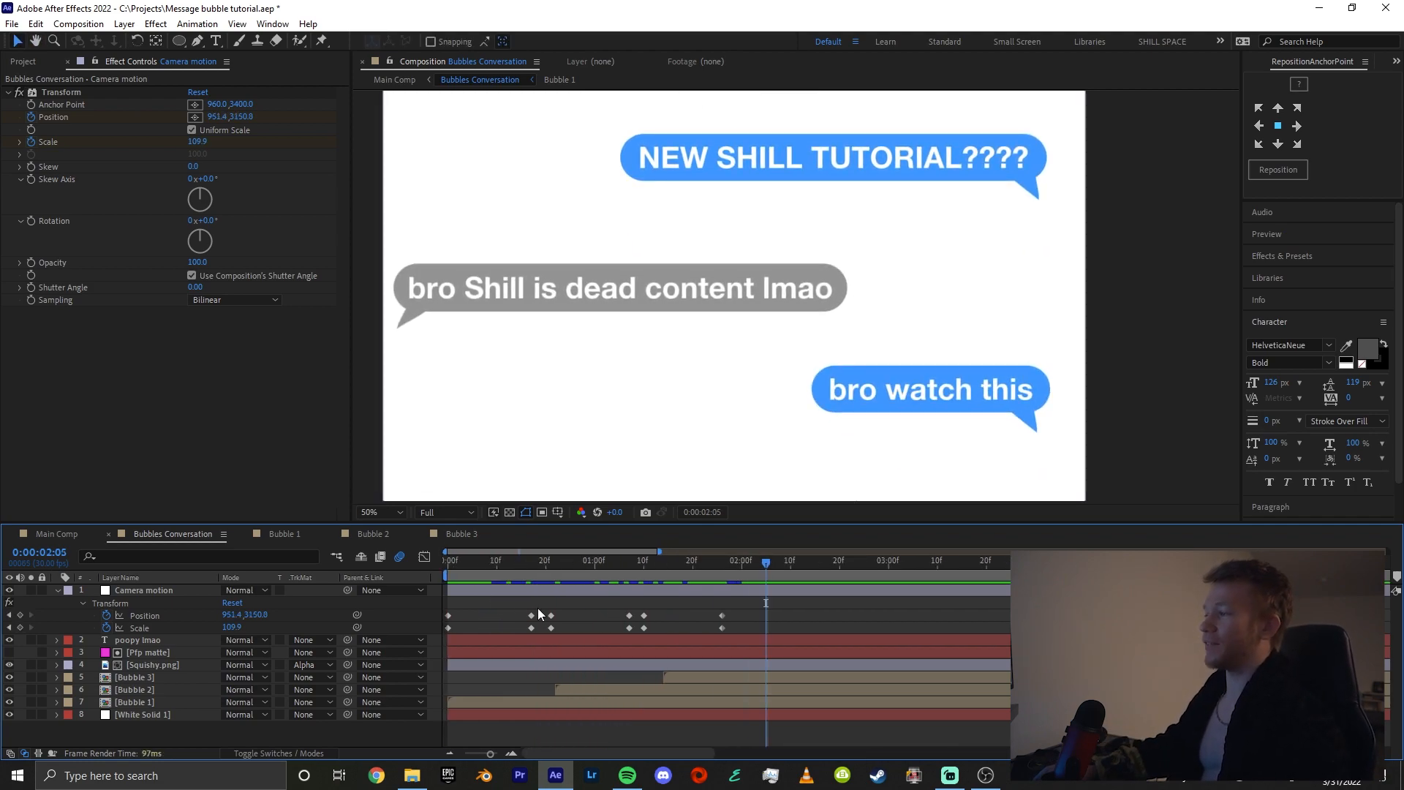
left_click_drag(538, 608, 466, 632)
left_click(506, 620)
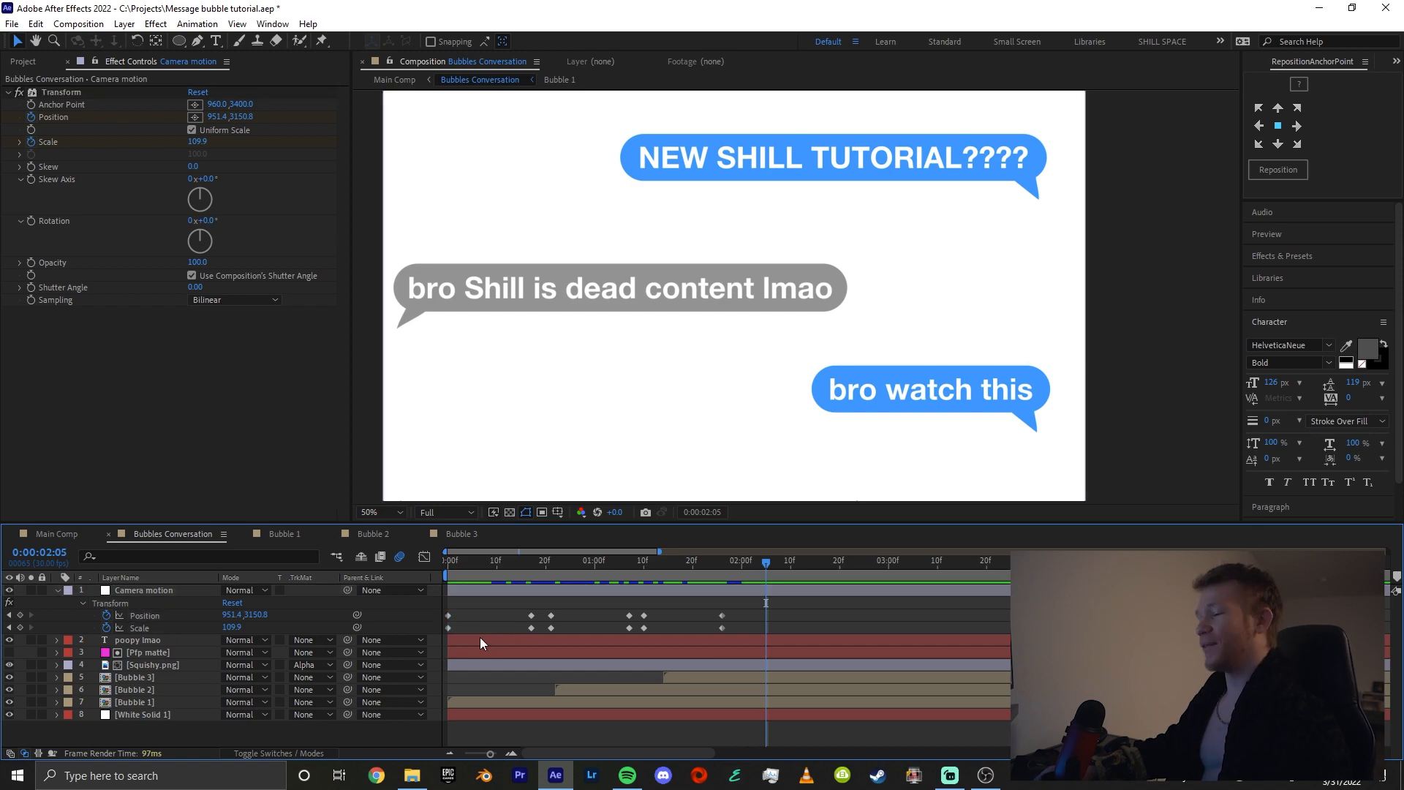
key("space")
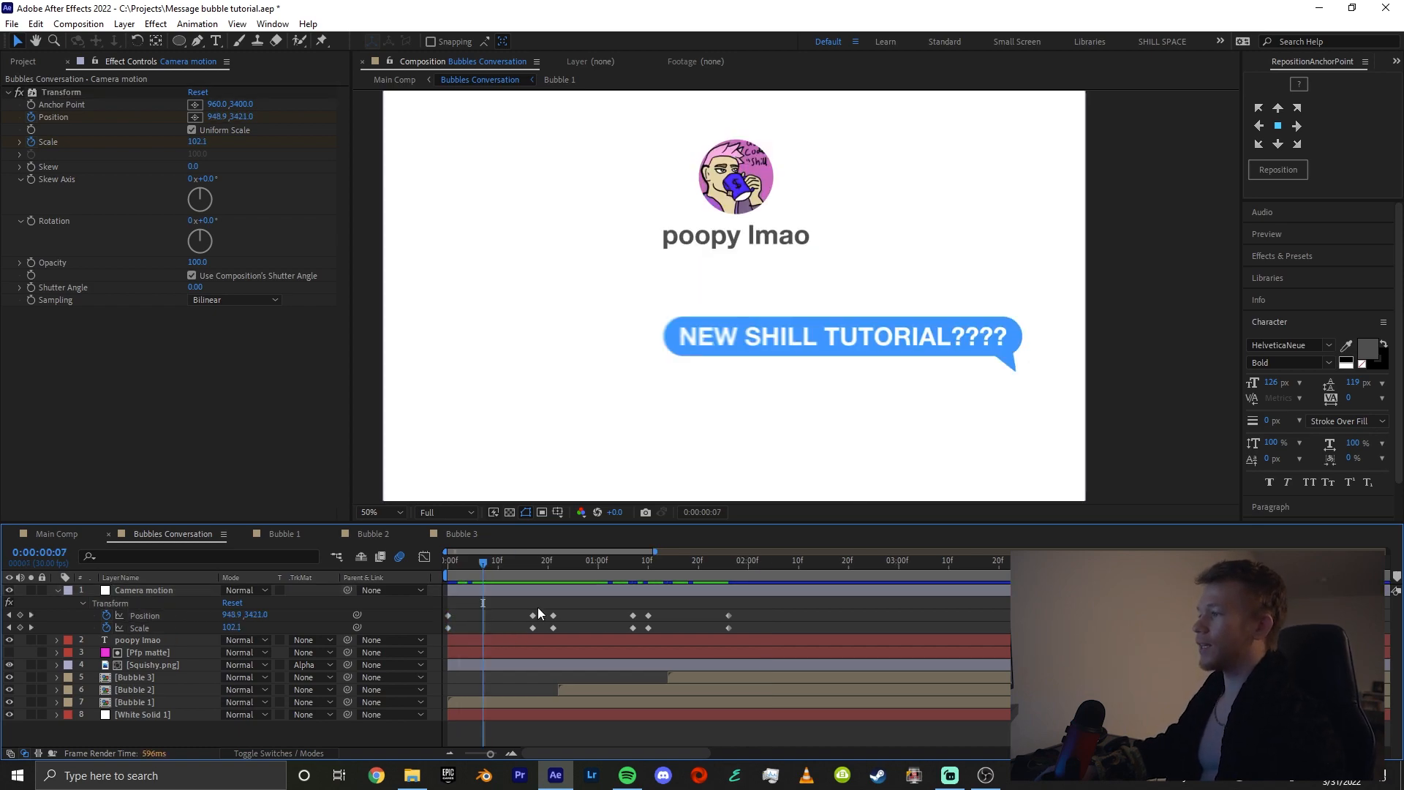
left_click_drag(538, 613, 447, 632)
key("F9")
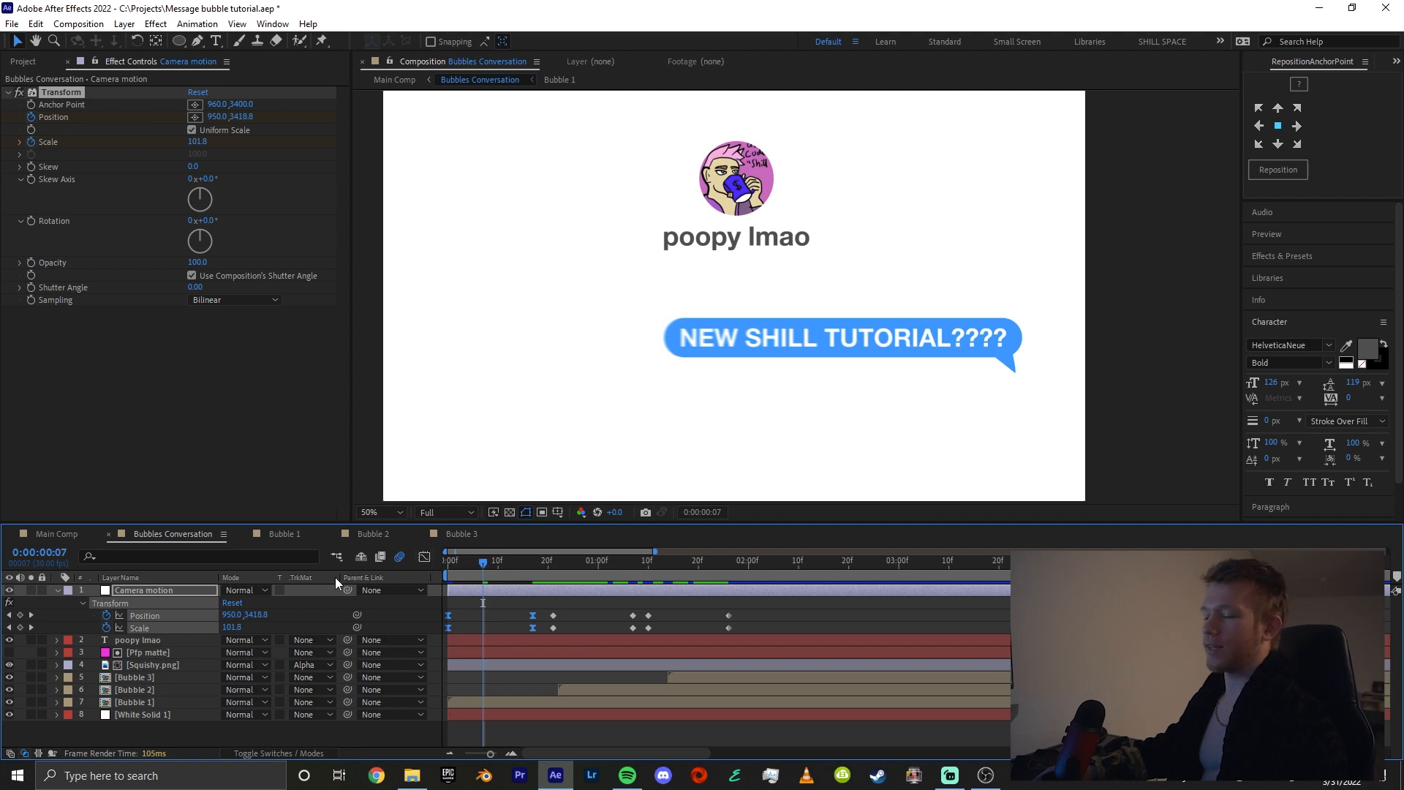
Shape the first camera move's speed graph so Position and Scale peak around frame 4 and ease out slowly
left_click(424, 556)
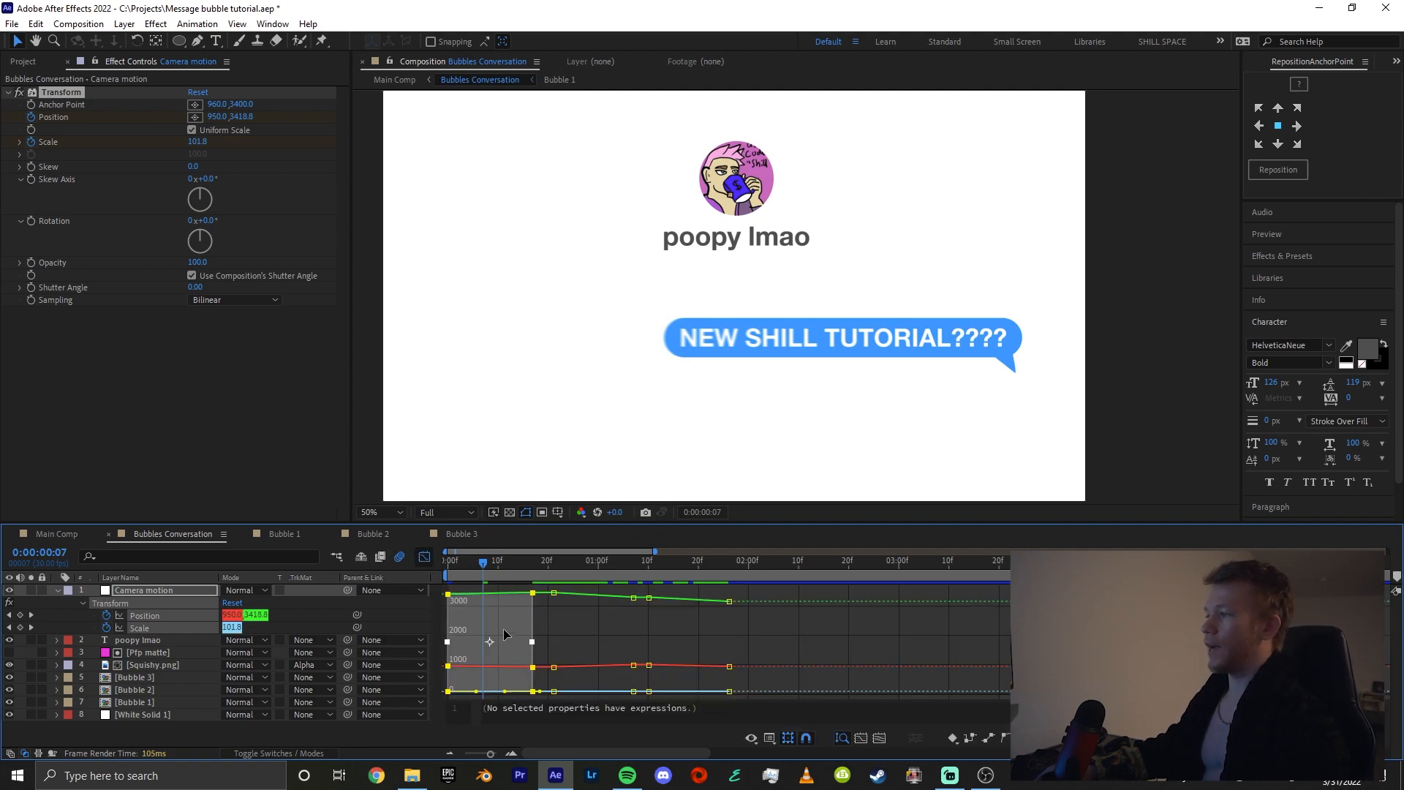
right_click(519, 616)
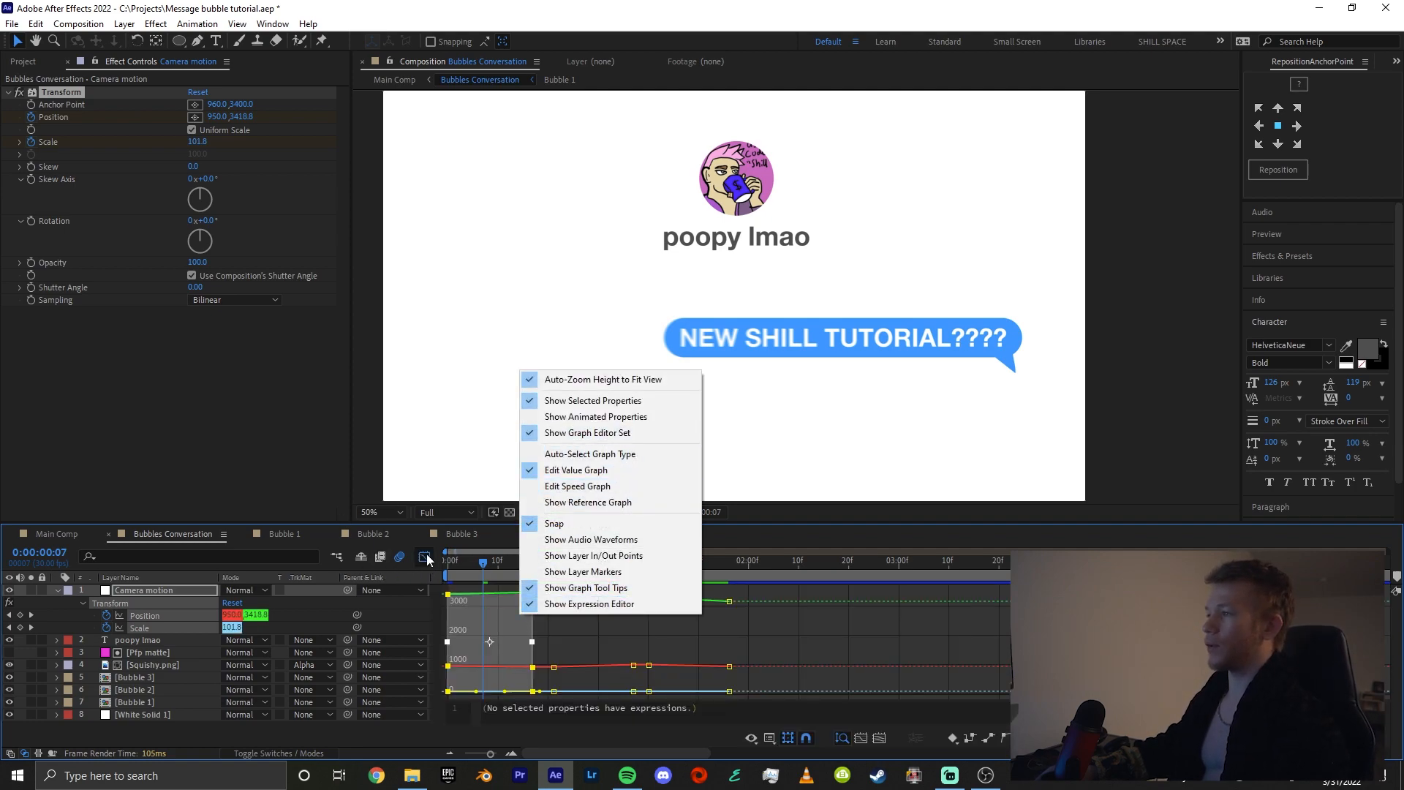
left_click(570, 487)
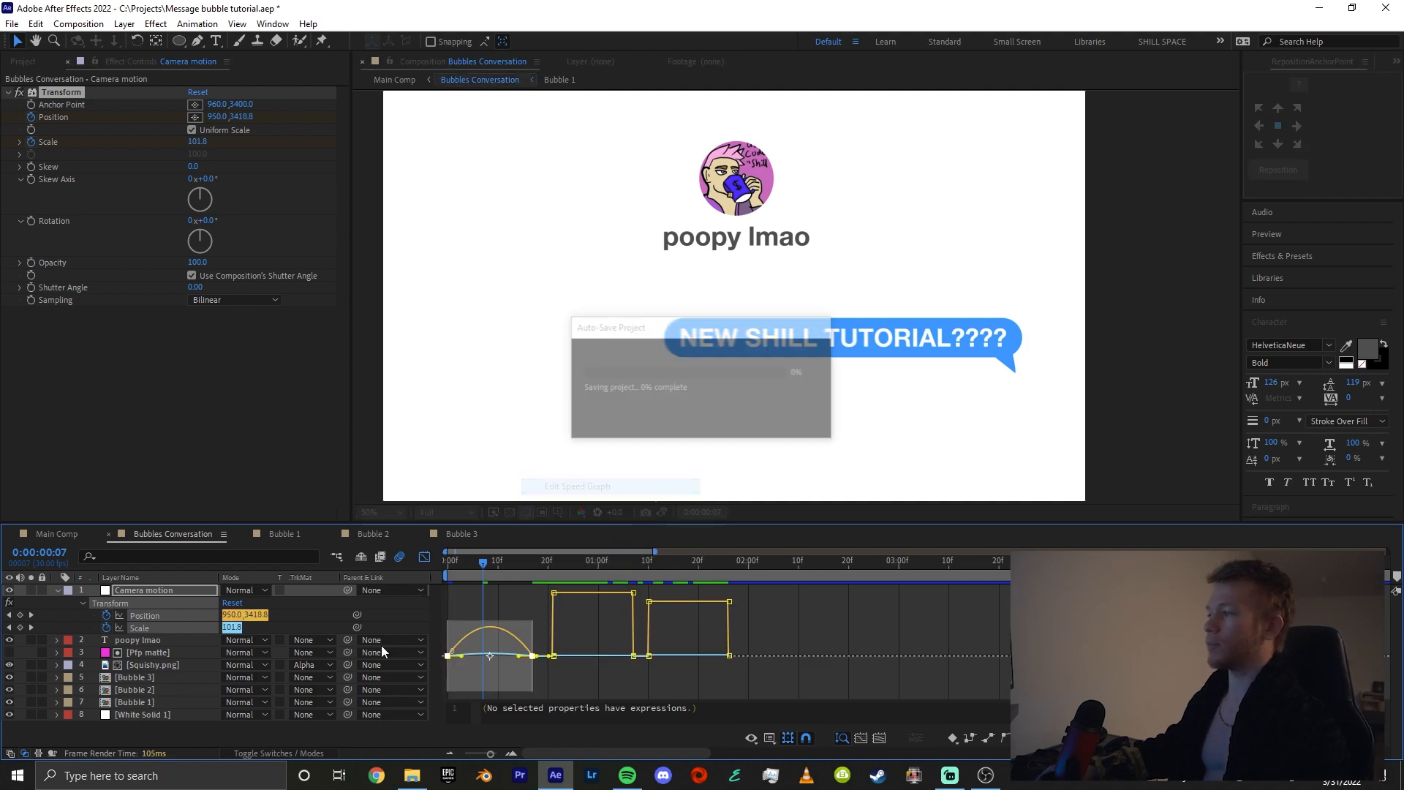
scroll(505, 679, "up", 5)
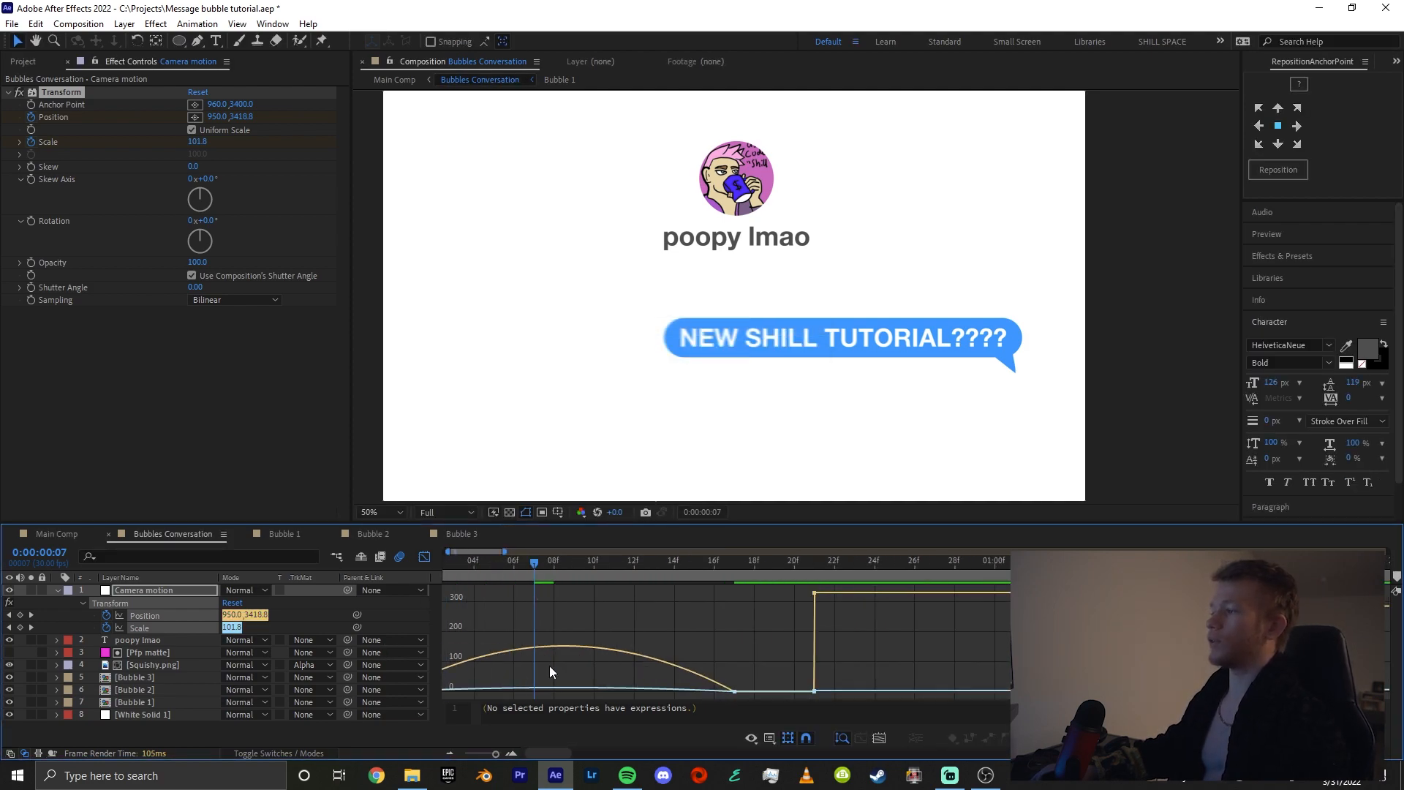
left_click_drag(717, 610, 800, 704)
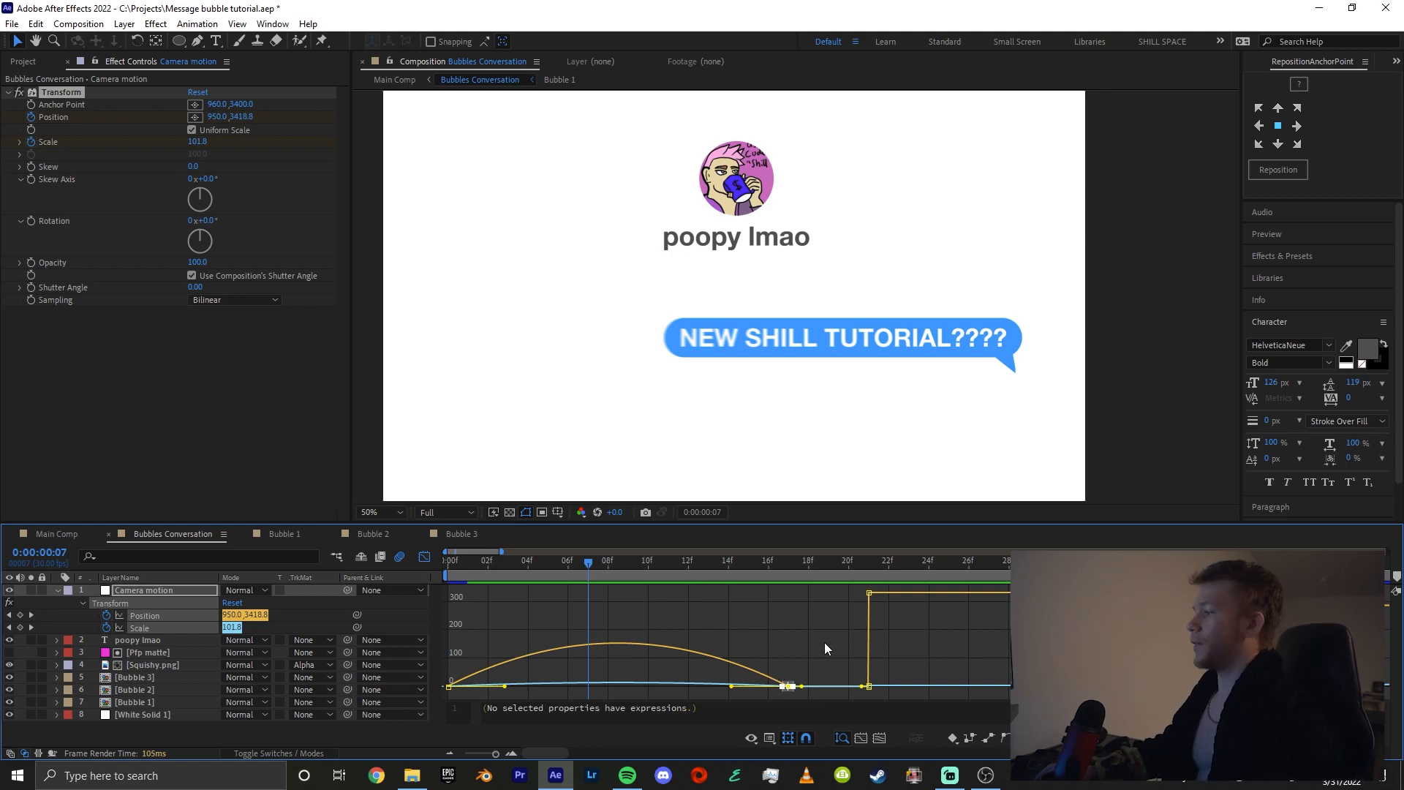
left_click_drag(823, 642, 638, 688)
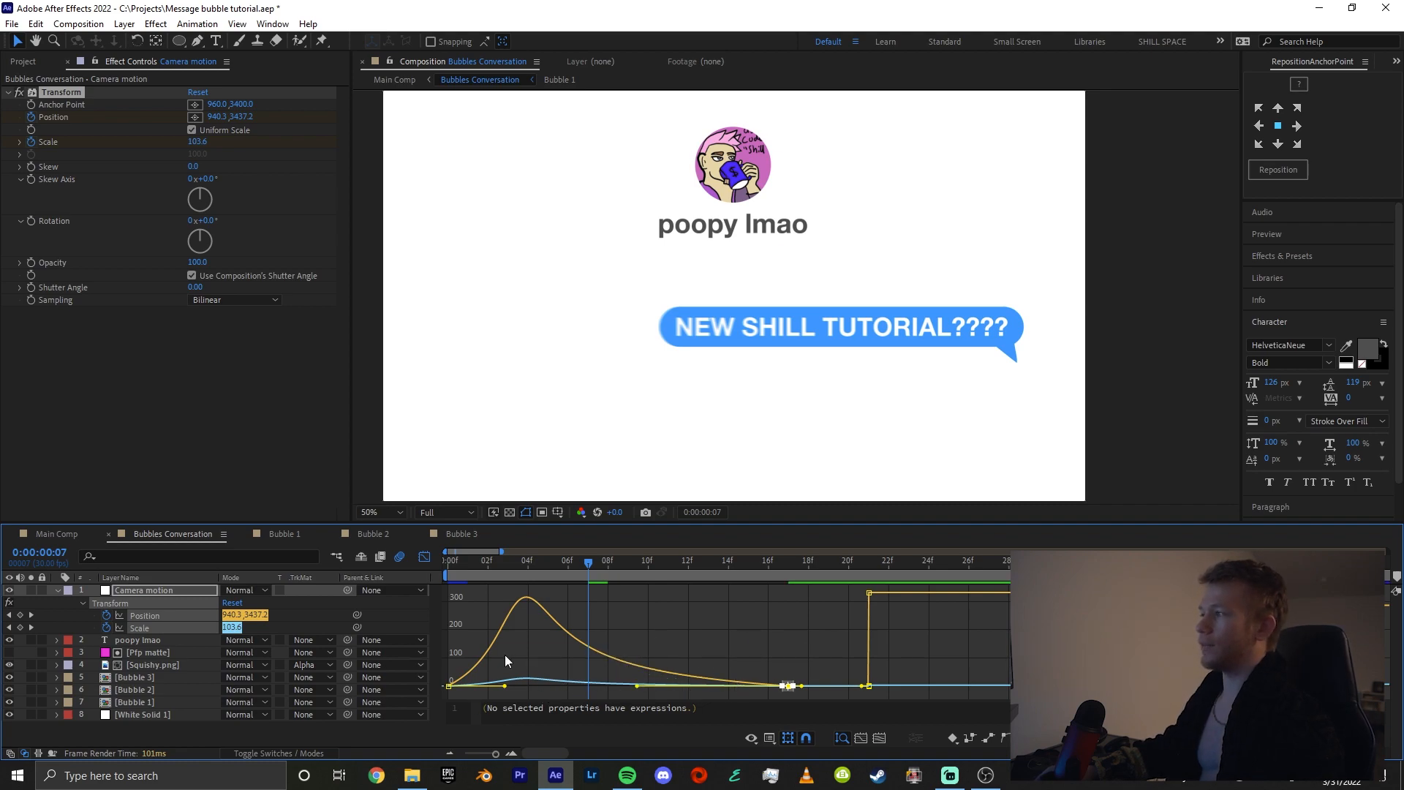
left_click_drag(546, 649, 413, 715)
left_click_drag(503, 688, 501, 688)
Play back the first eased camera move from the start of the composition
left_click(501, 574)
left_click_drag(501, 573, 446, 588)
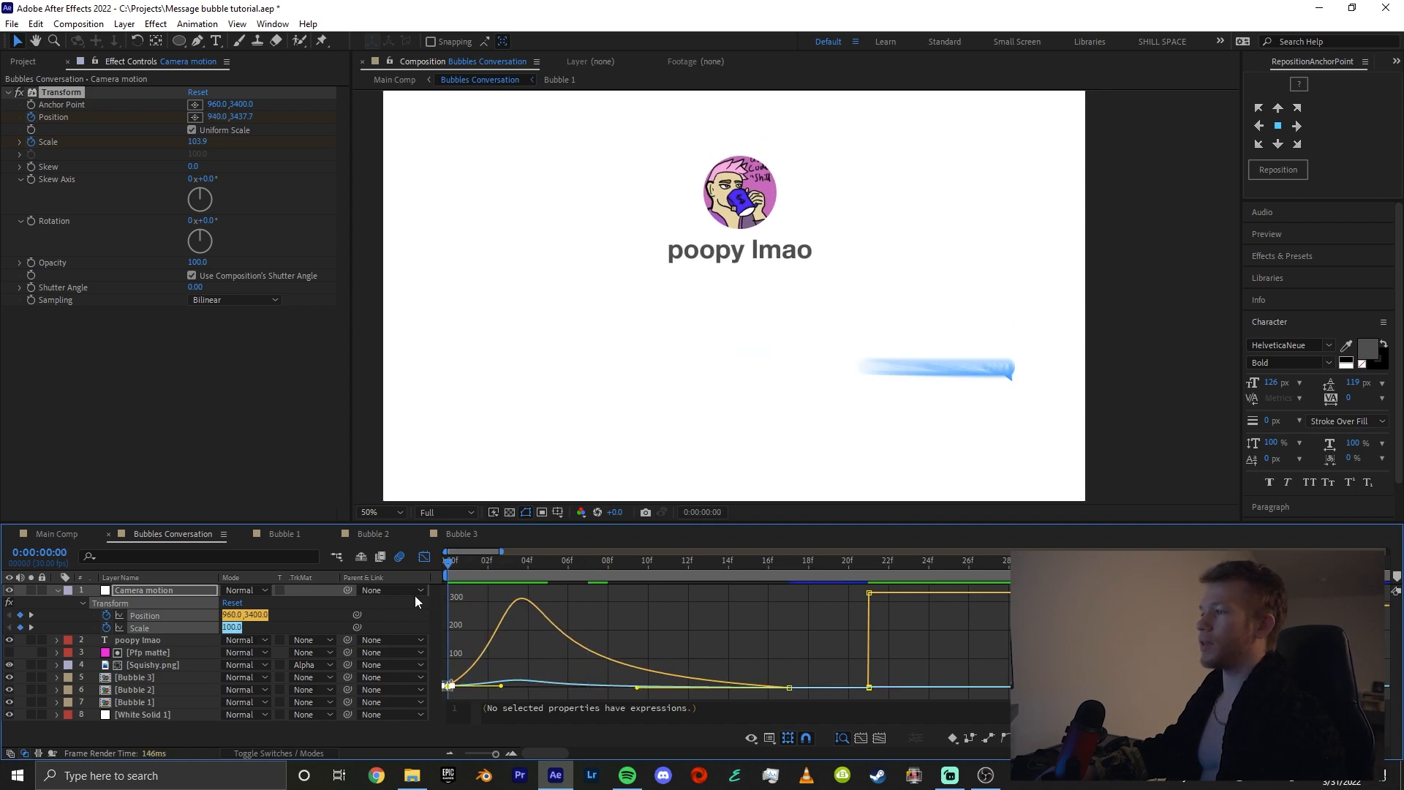
left_click(425, 557)
key("space")
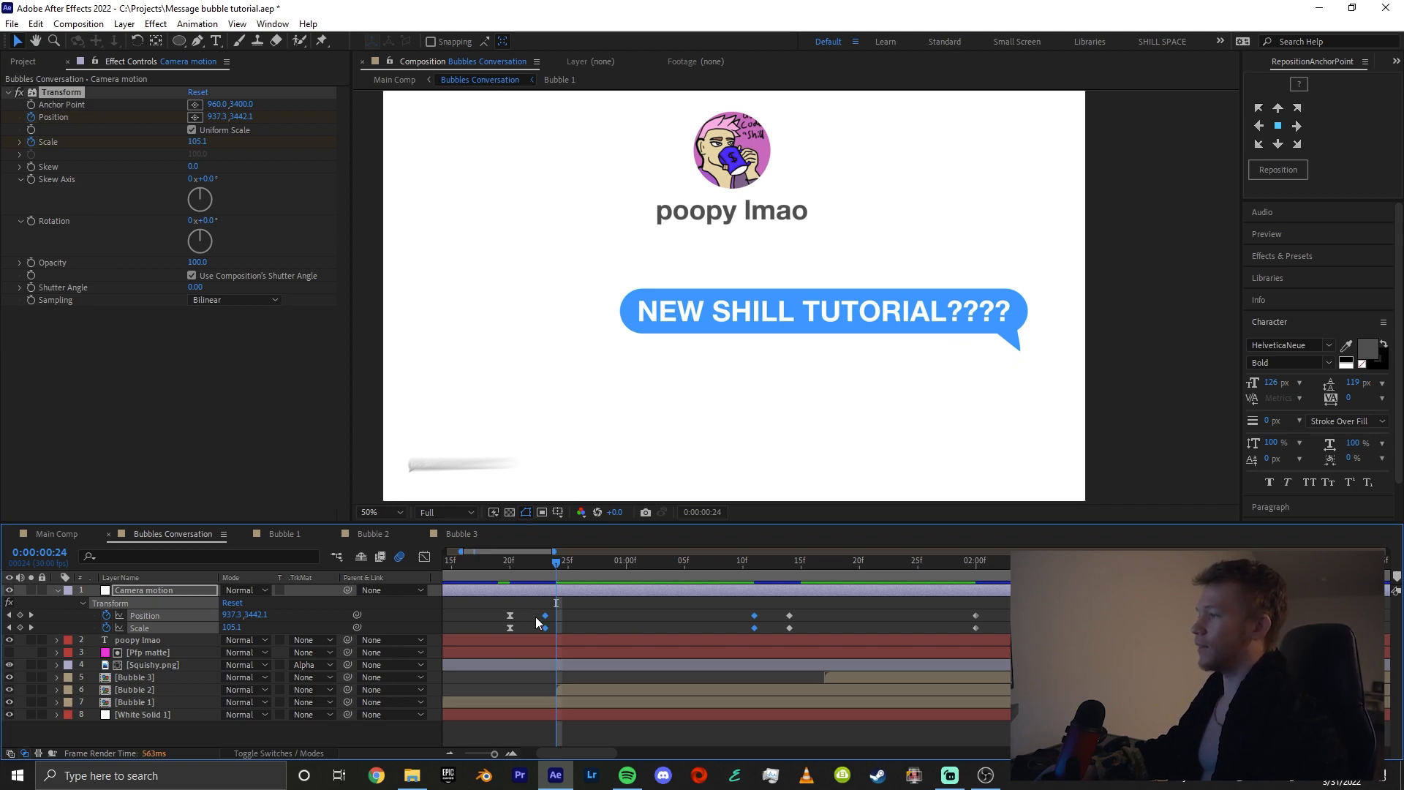
Easy Ease the second camera move's Position and Scale keyframes and shape its speed graph to peak early with a long ease-out
key("F9")
left_click(425, 557)
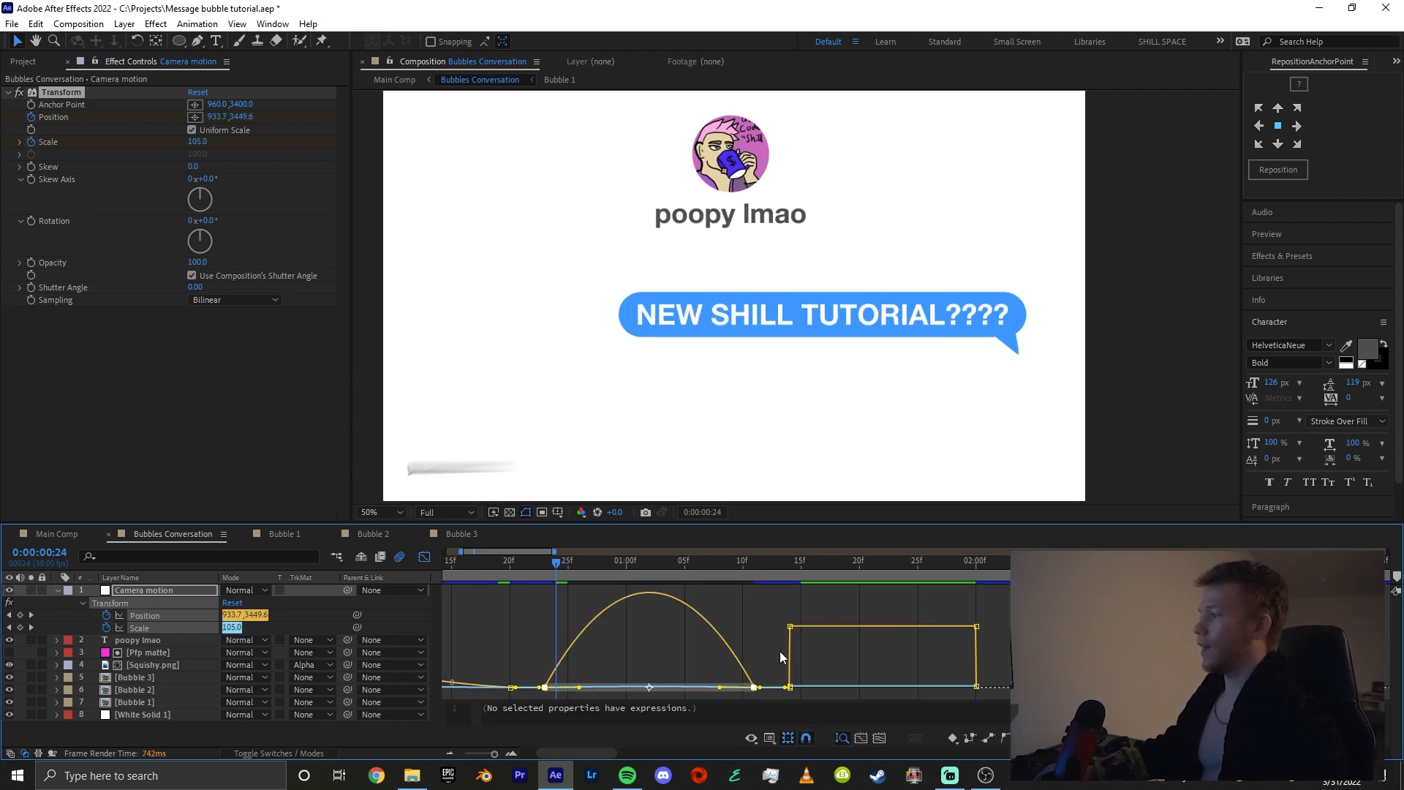
left_click_drag(769, 591, 683, 688)
scroll(605, 646, "down", 3)
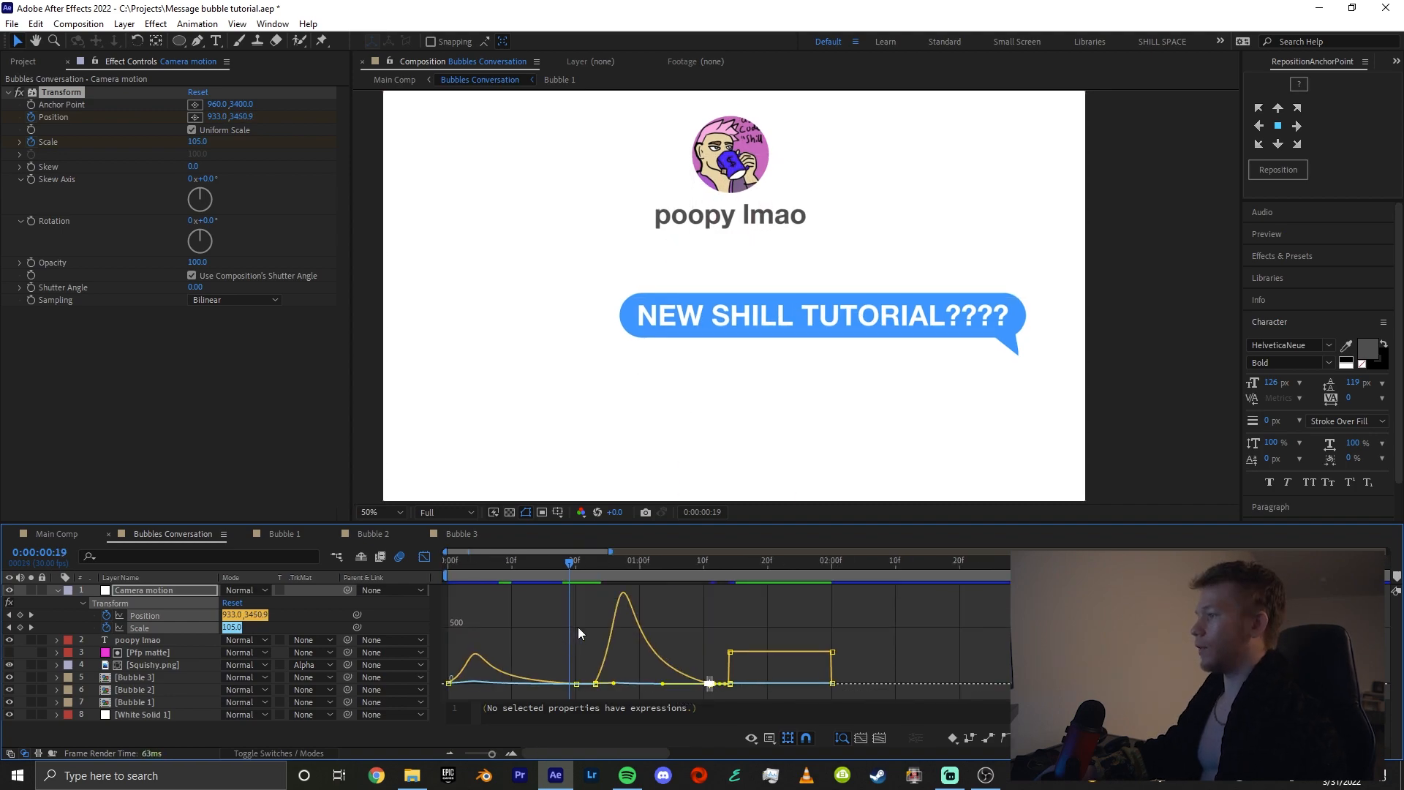
left_click_drag(574, 668, 674, 687)
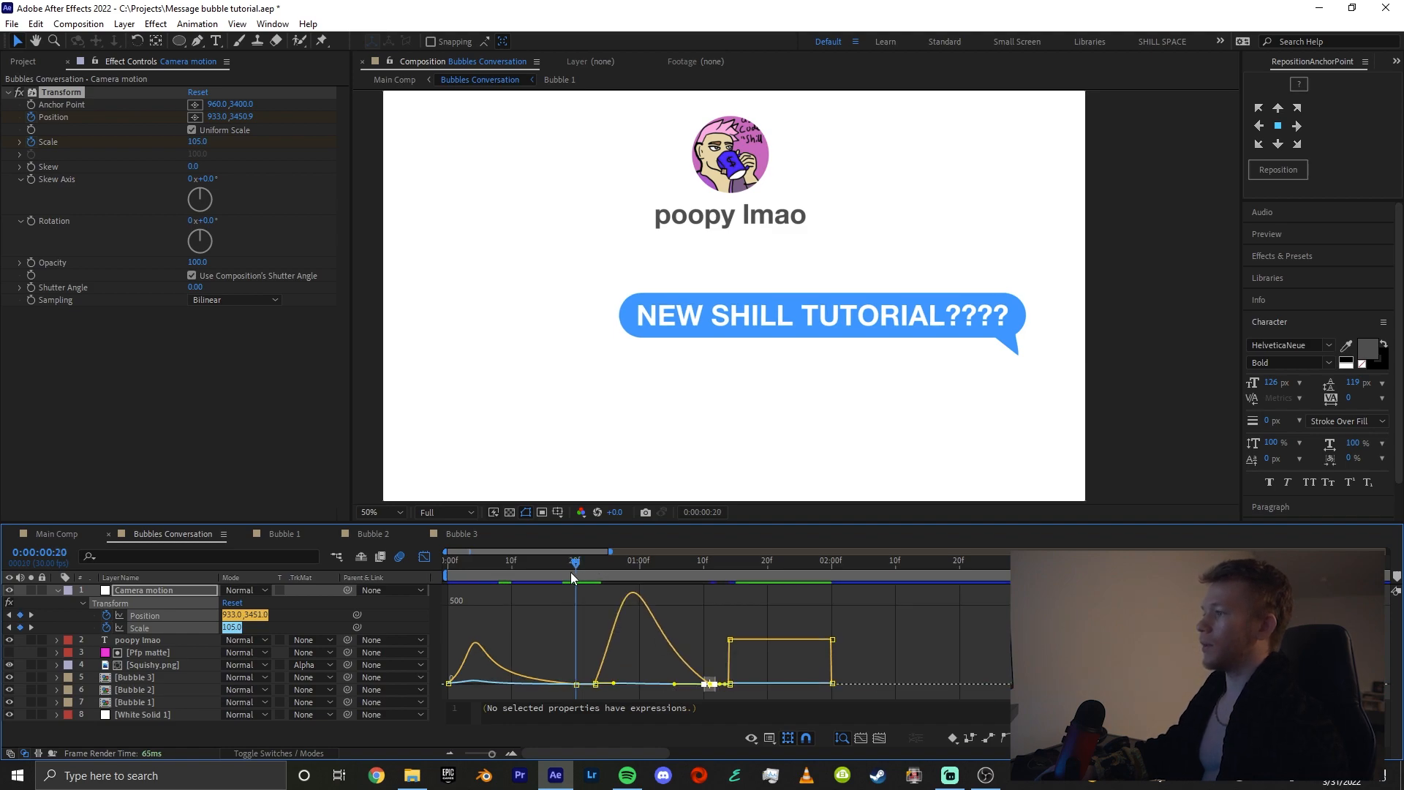
Play back Bubbles Conversation from the start to review the first two eased camera moves
left_click_drag(571, 579, 442, 572)
left_click(424, 557)
left_click(486, 630)
key("space")
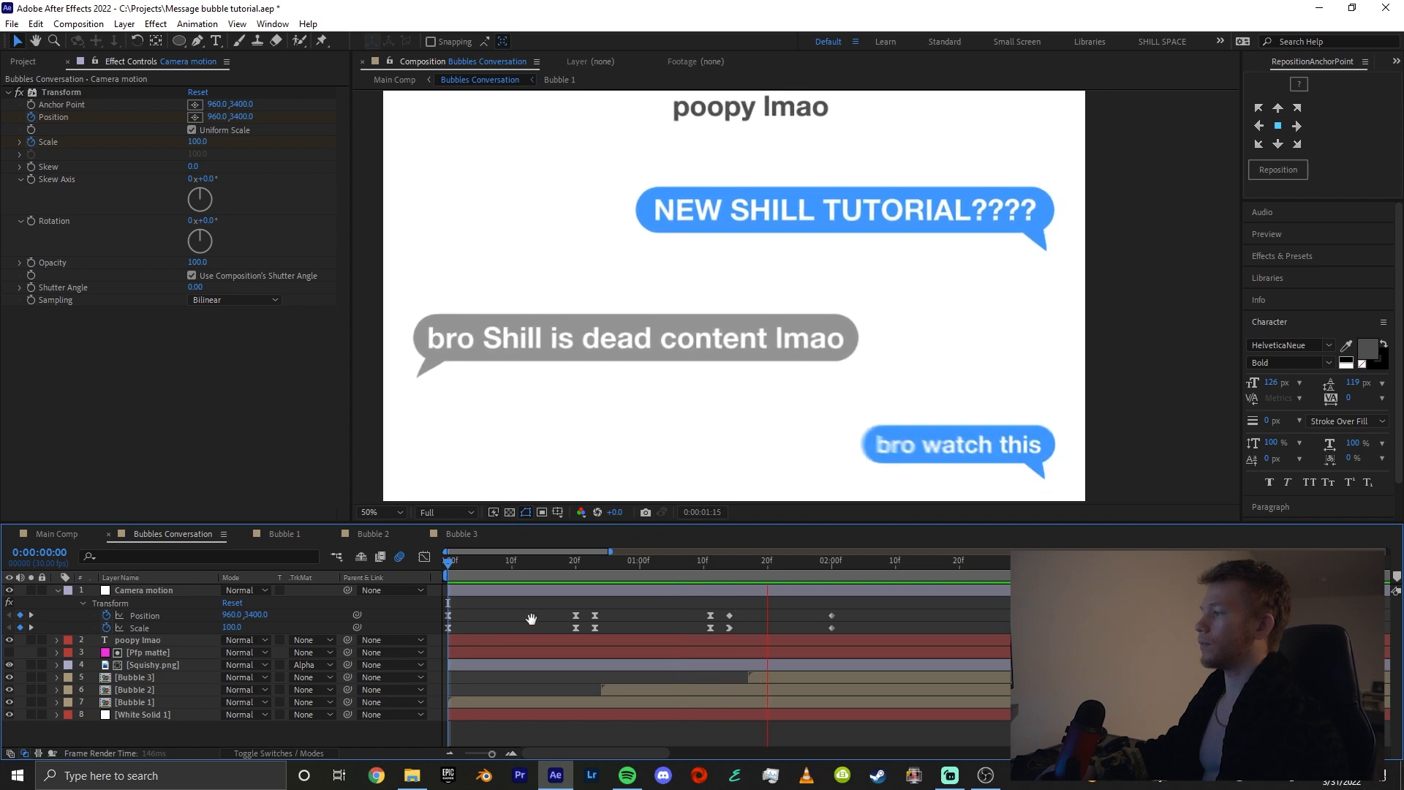
key("space")
Move the last camera Position and Scale keyframes to about 0:00:02:16 and Easy Ease the third move's keyframes
left_click_drag(686, 611, 667, 687)
left_click(424, 557)
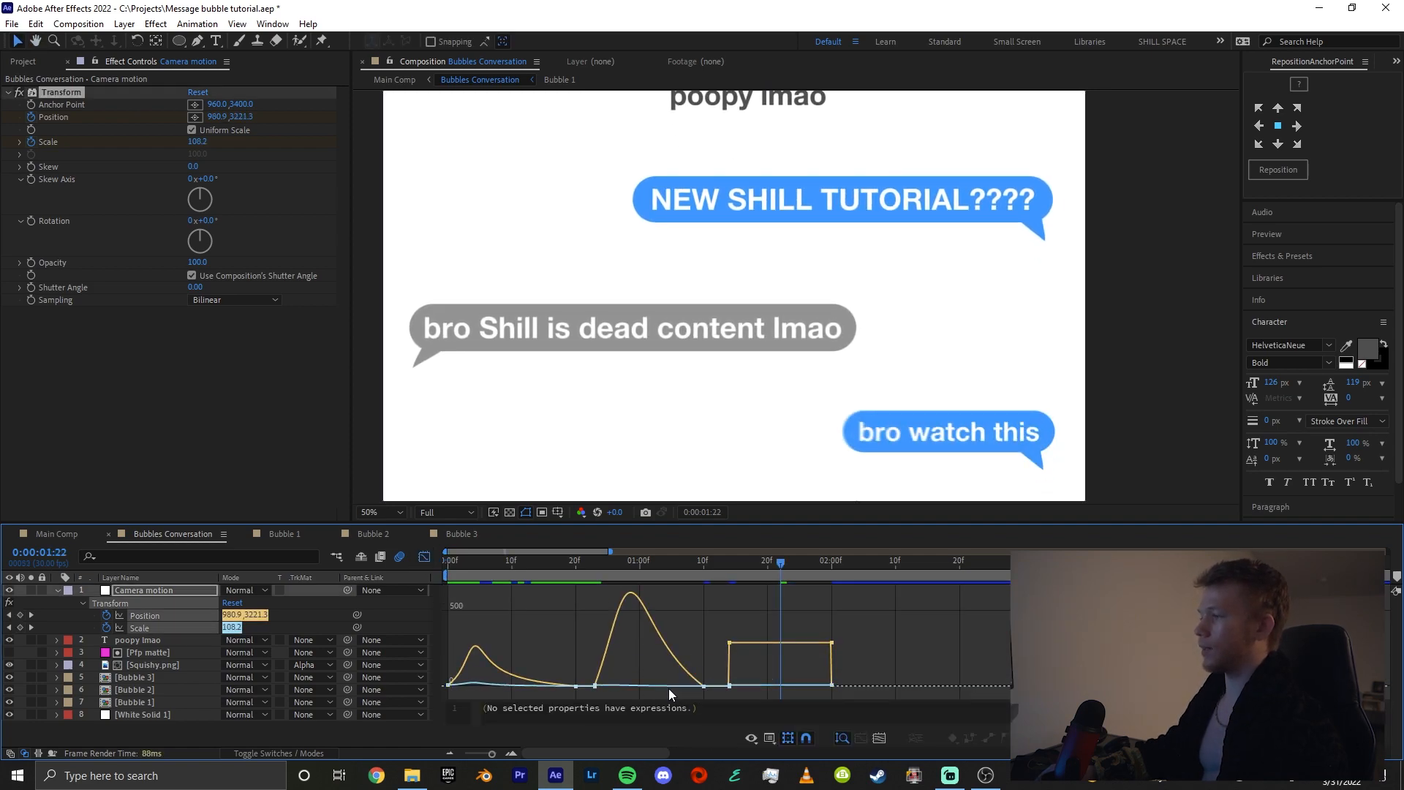
key("shift+F3")
left_click_drag(591, 604, 564, 627)
left_click(678, 627)
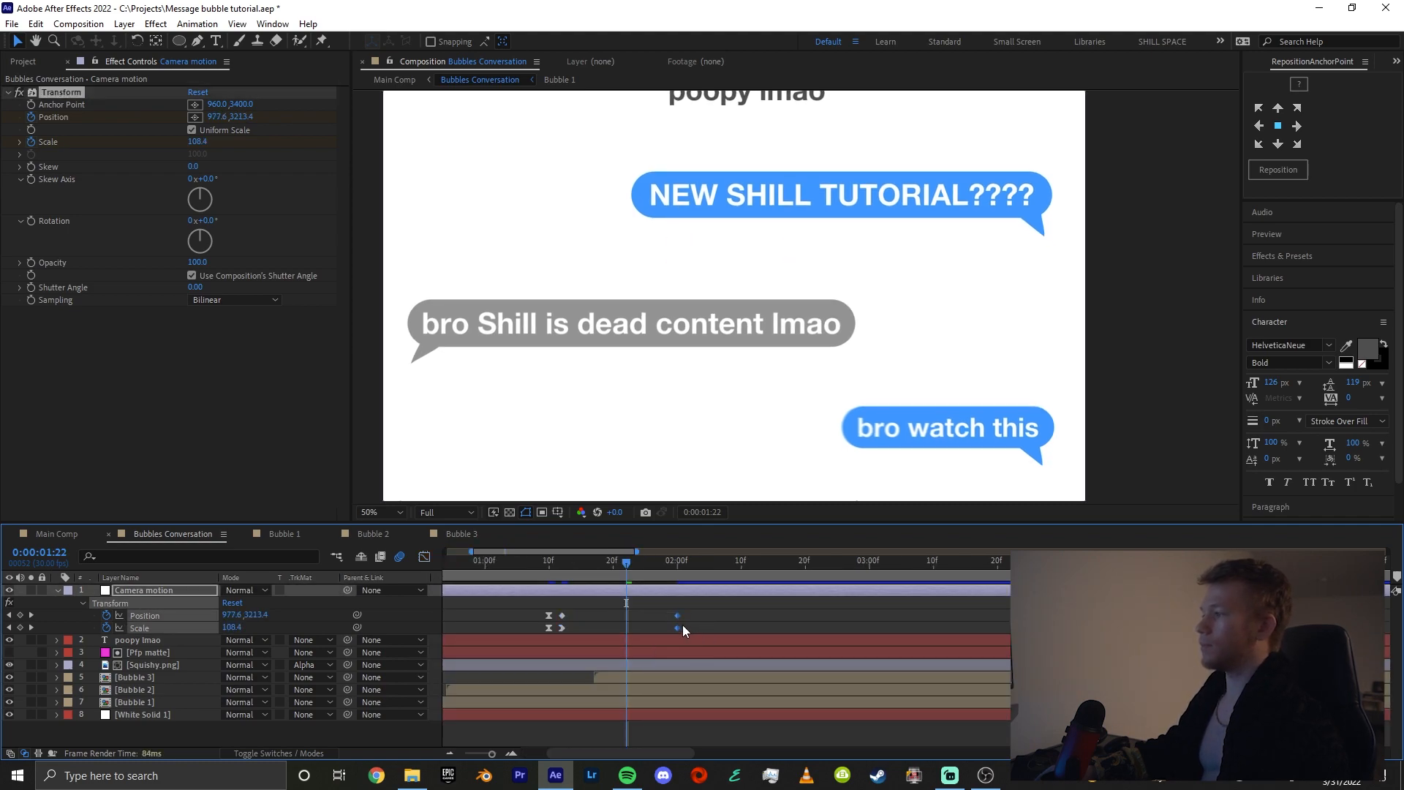
left_click_drag(682, 627, 780, 620)
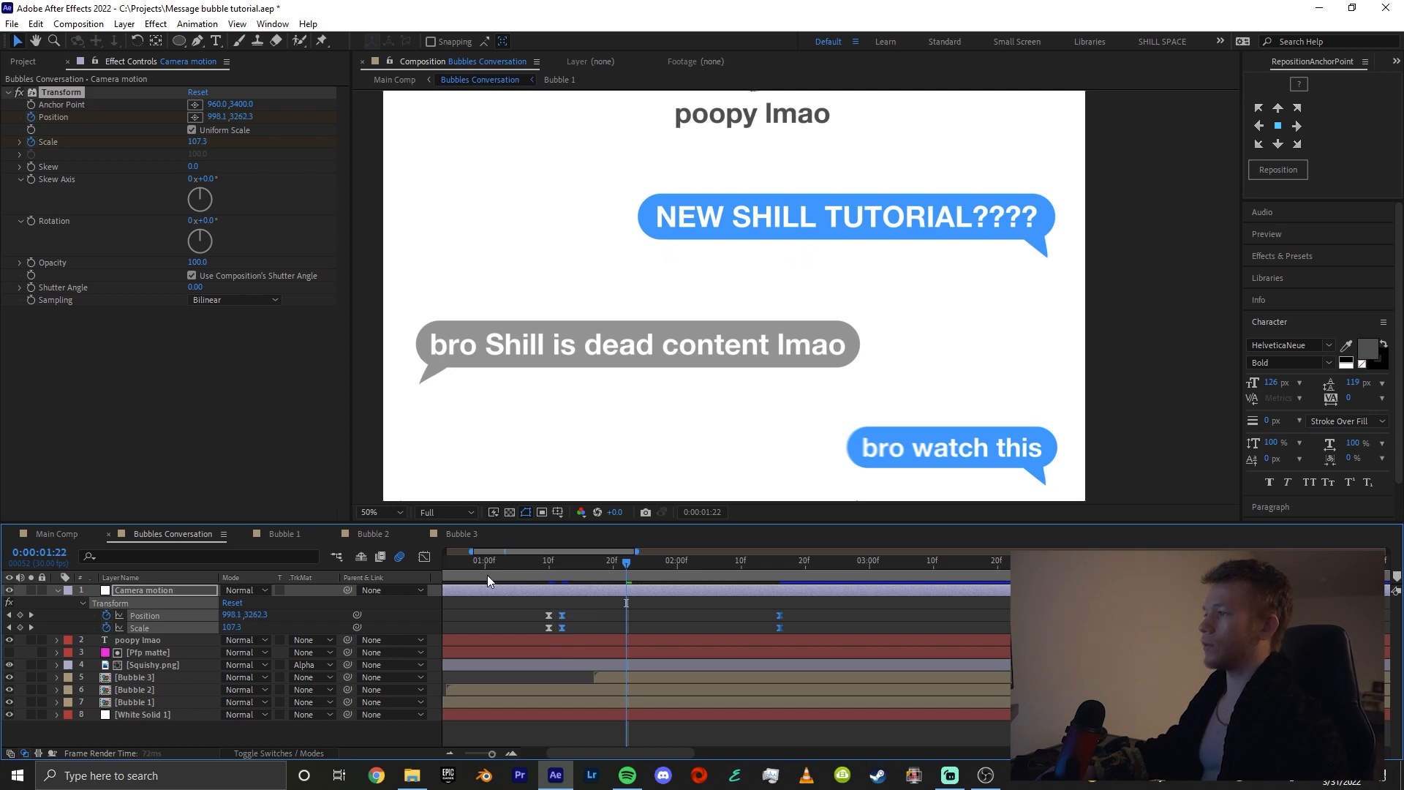
key("F9")
Shape the third camera move's speed graph so it peaks early and eases out slowly into the last keyframes
left_click(424, 557)
left_click(780, 685)
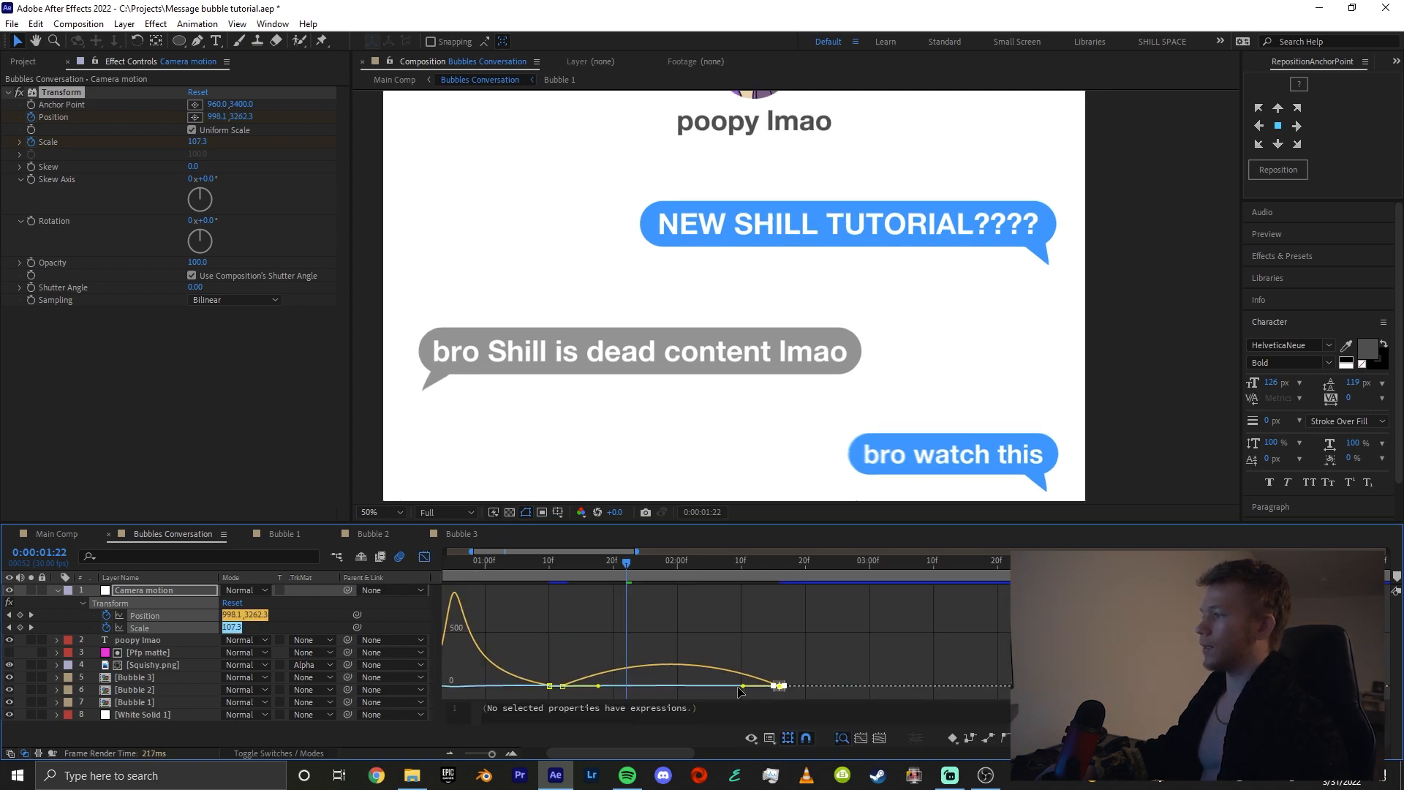
left_click_drag(740, 687, 698, 687)
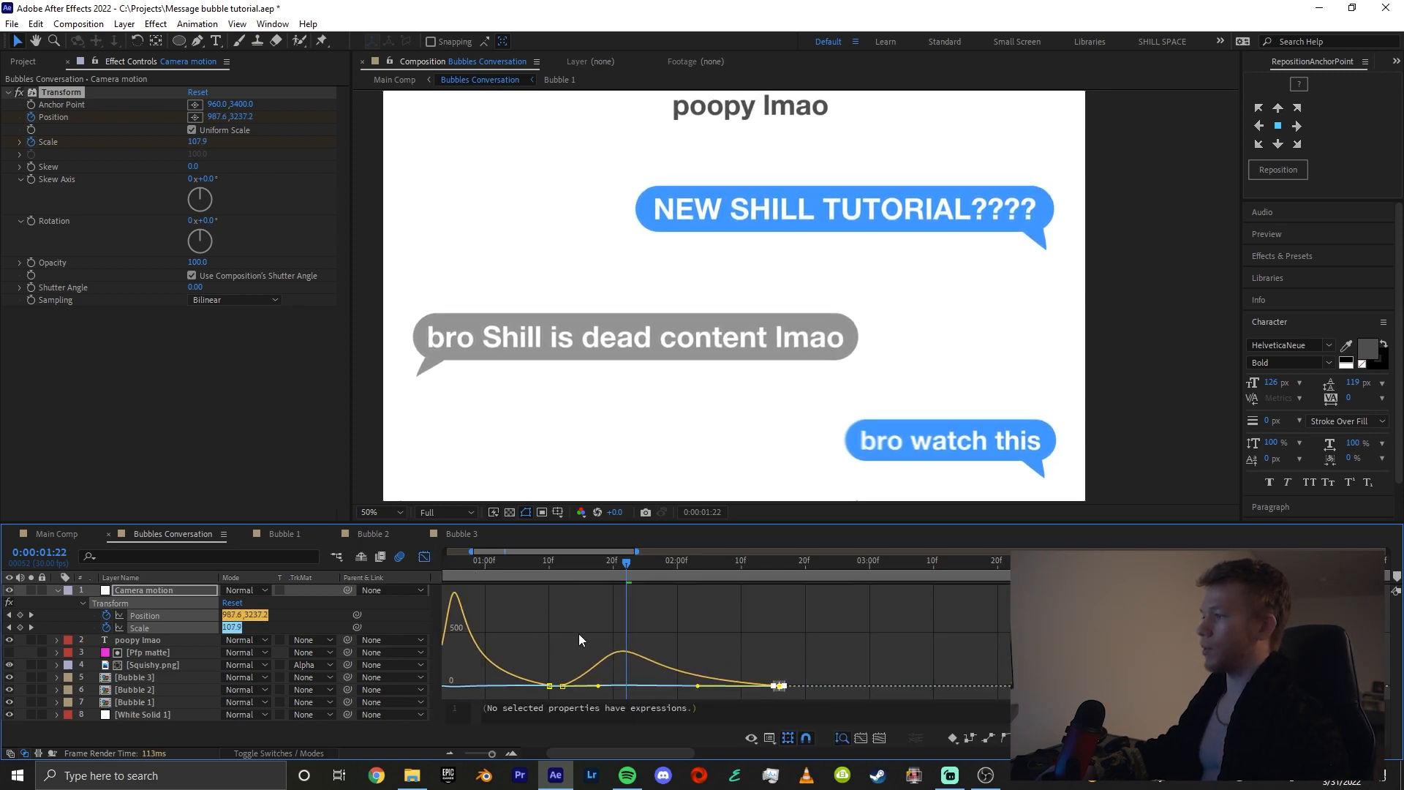
left_click_drag(578, 650, 560, 698)
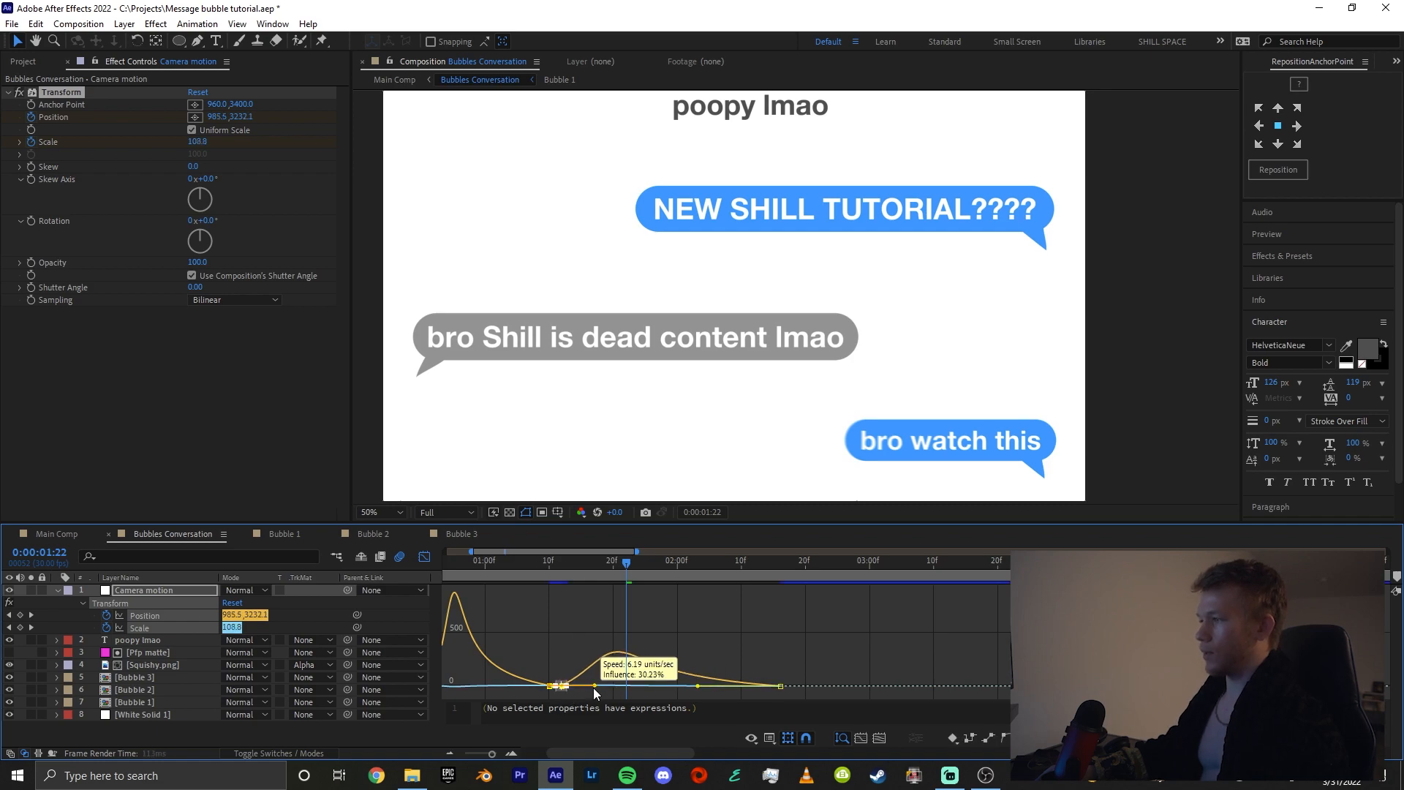
left_click(773, 627)
scroll(645, 615, "down", 3)
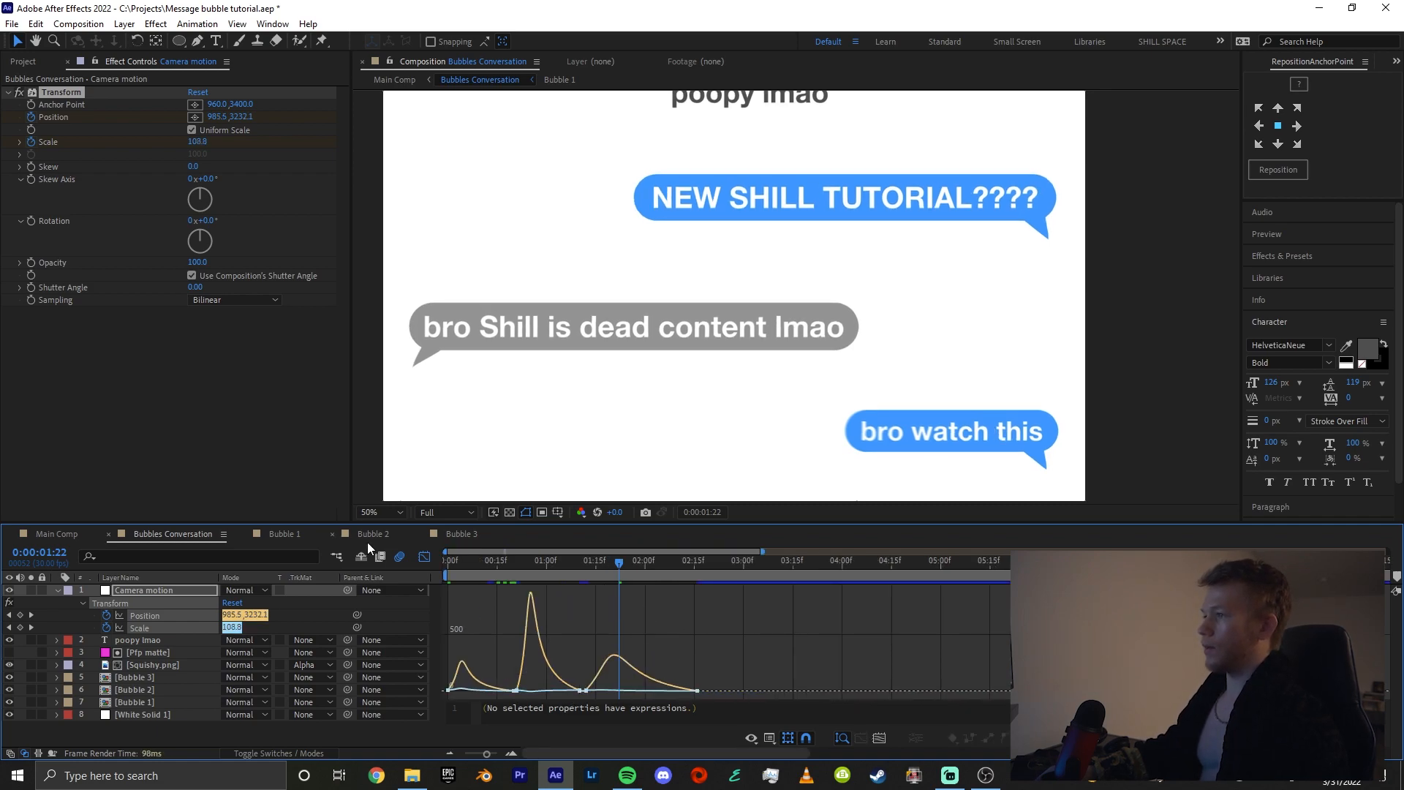
Save the project and play back the full Bubbles Conversation camera animation from the start
left_click(424, 556)
left_click(578, 576)
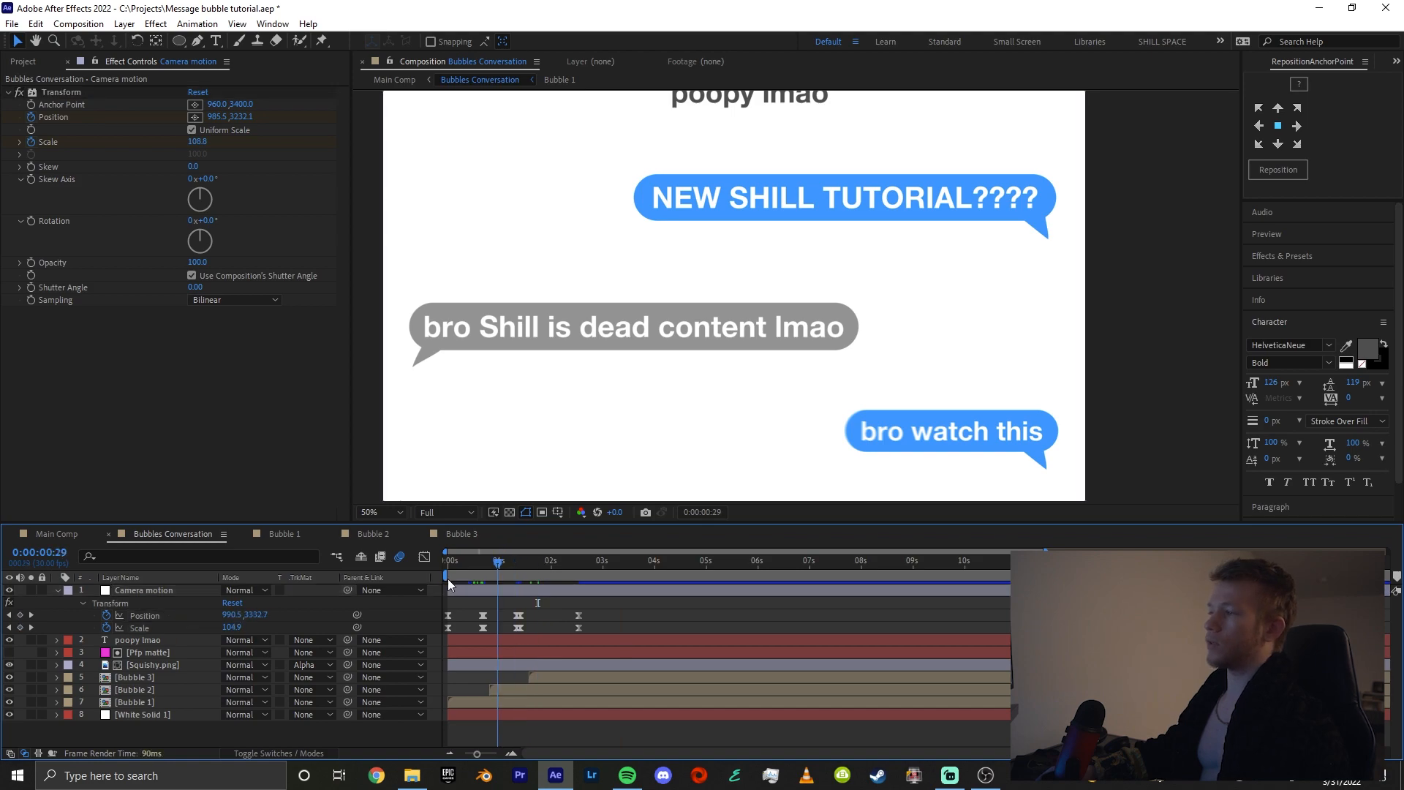
left_click_drag(448, 585, 446, 586)
key("ctrl+s")
key("space")
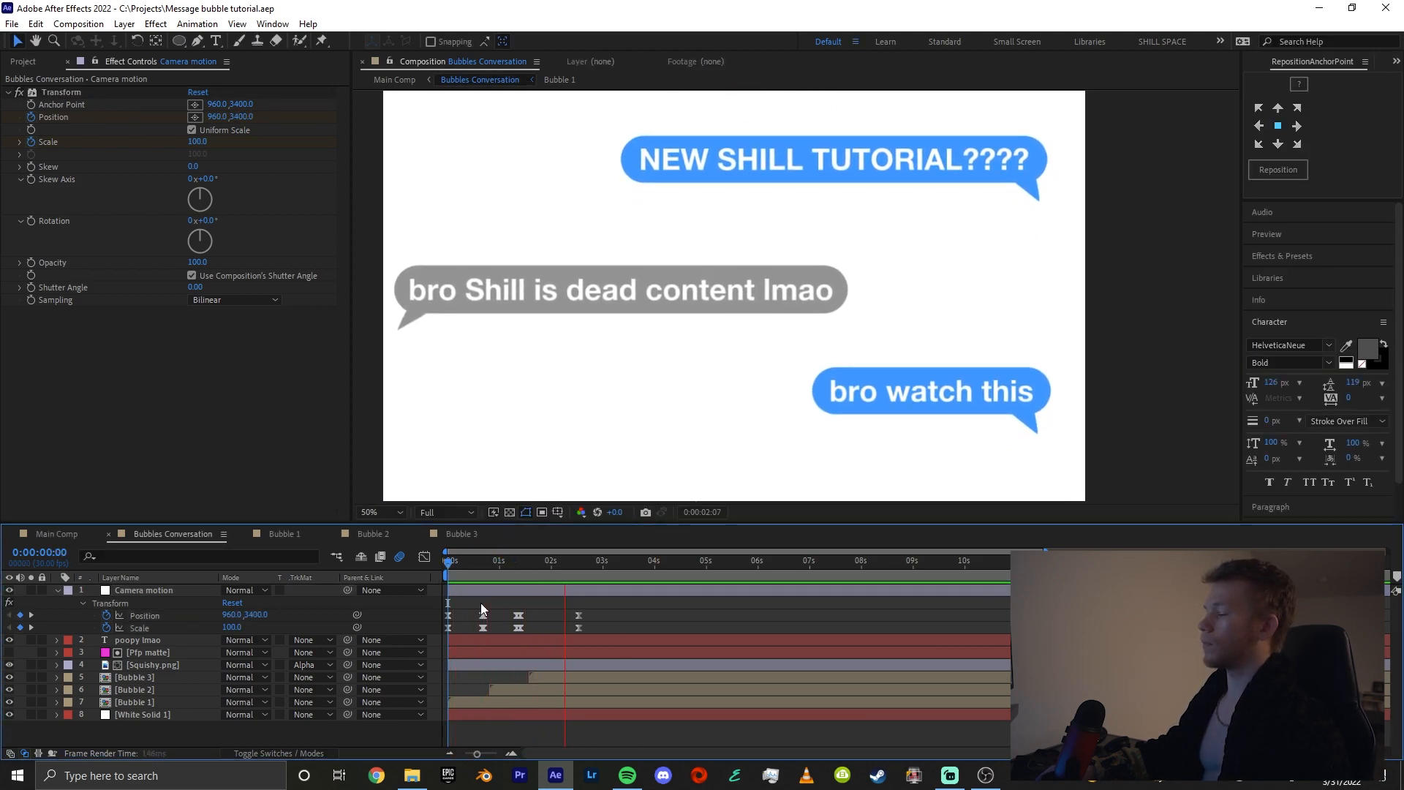
left_click(492, 588)
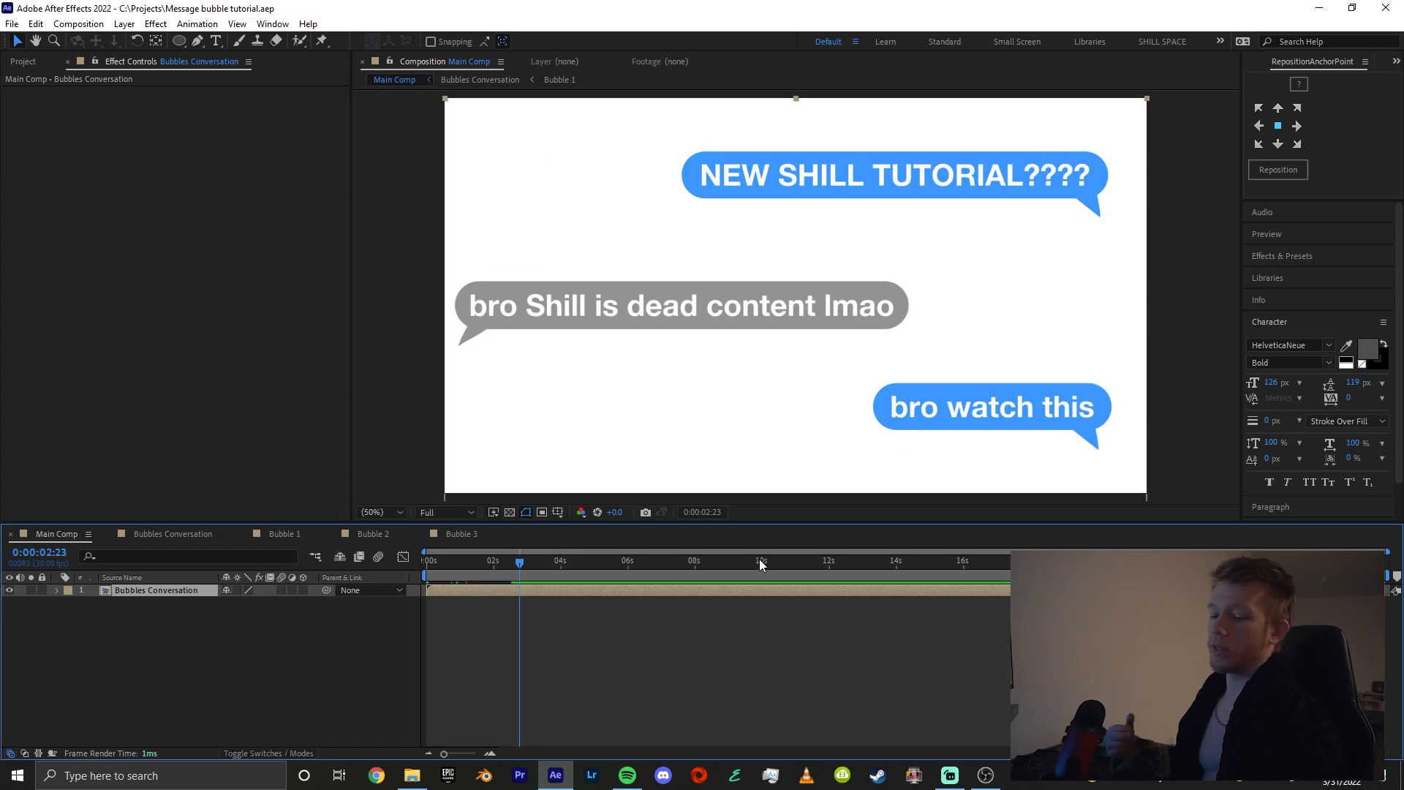
Apply S_Shake to the Bubbles Conversation layer in Main Comp with Amplitude 0.422 and Frequency 0.75, and play back the result
key("ctrl+space")
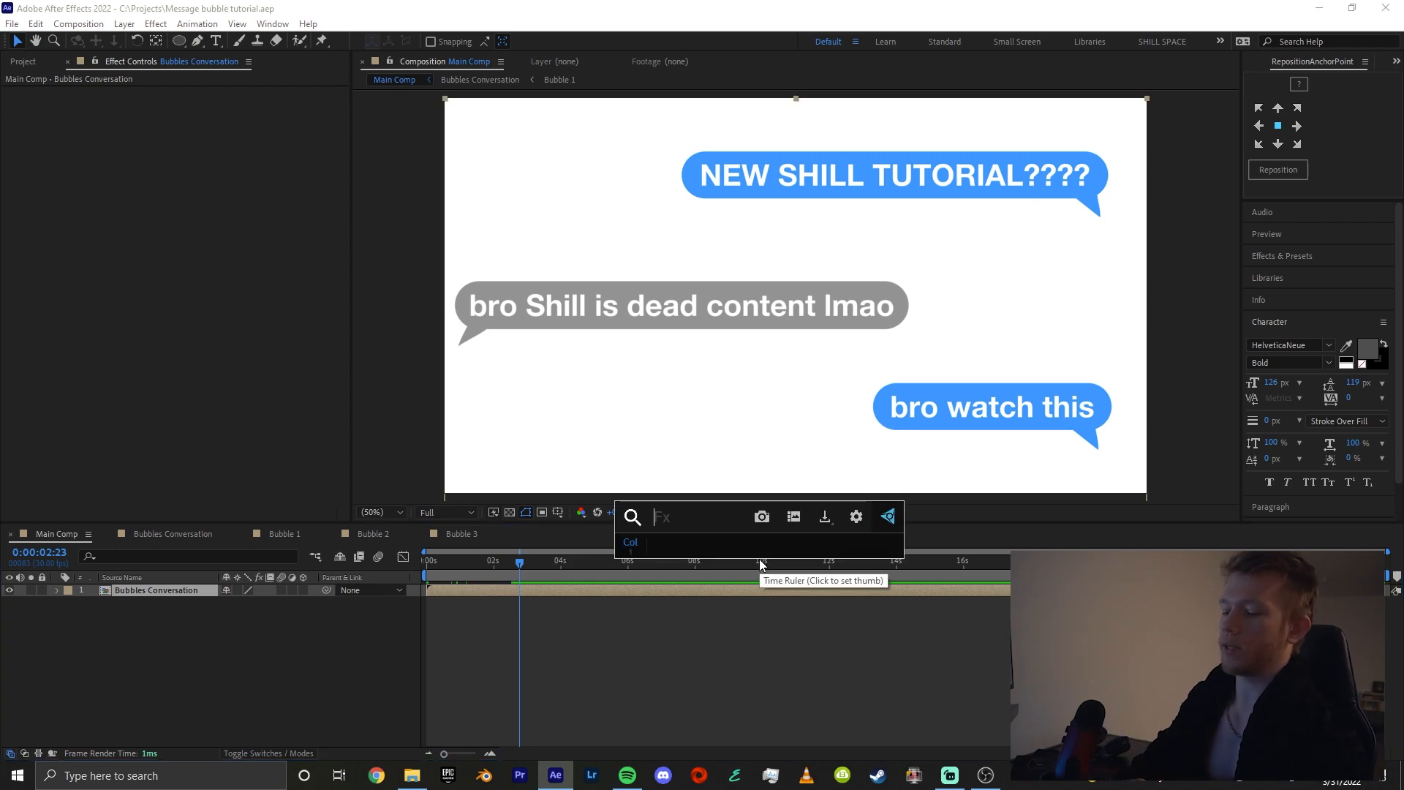
type("s_shake")
key("Return")
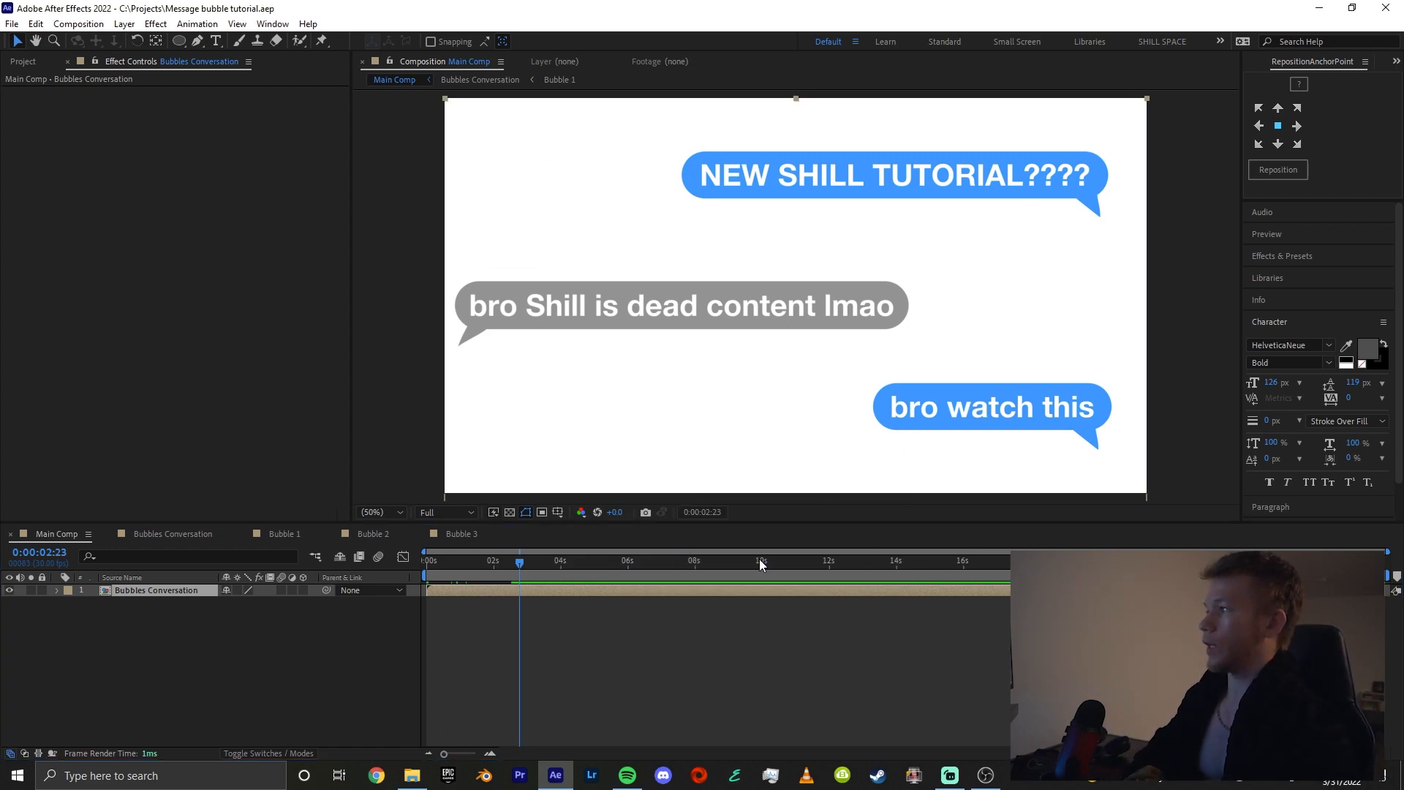
left_click_drag(195, 203, 150, 216)
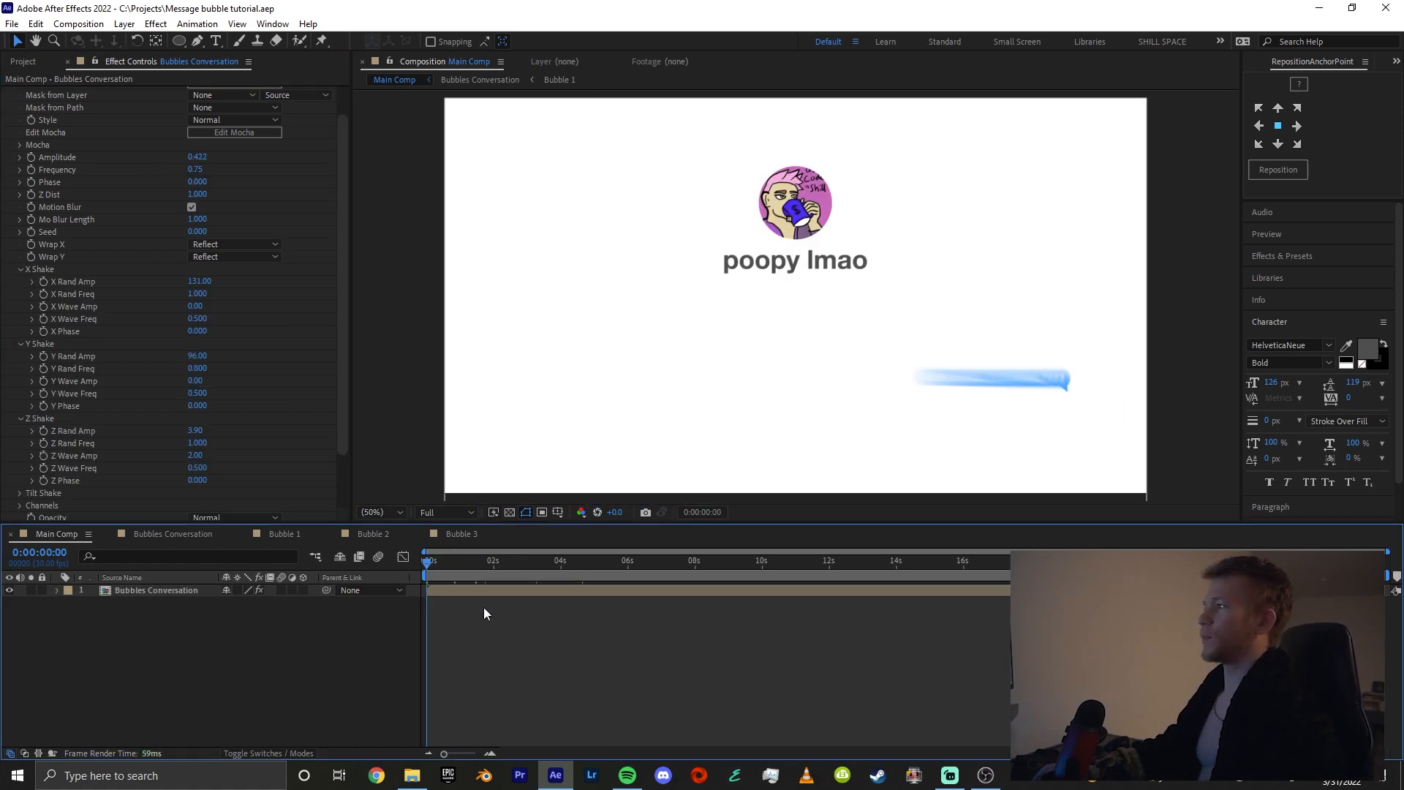
key("space")
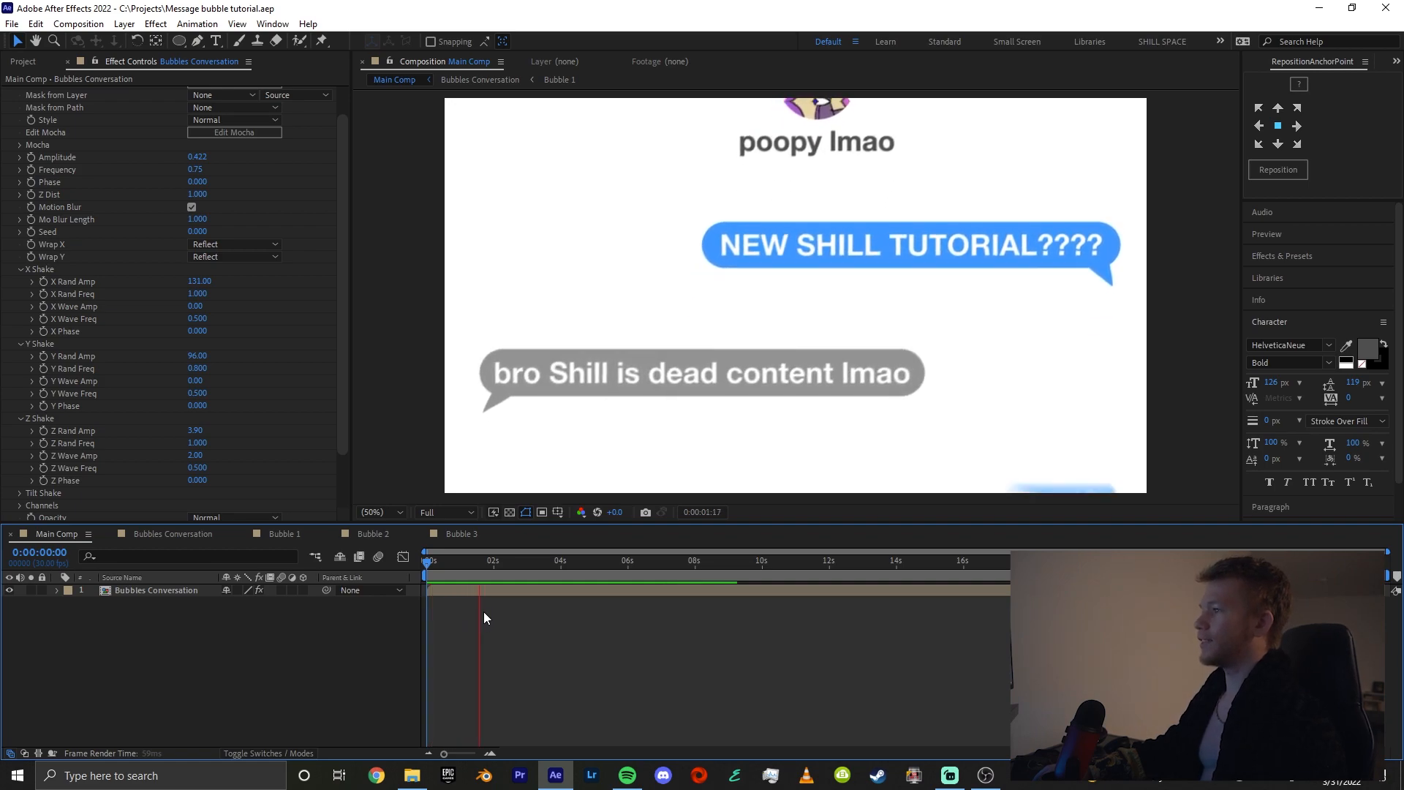
key("space")
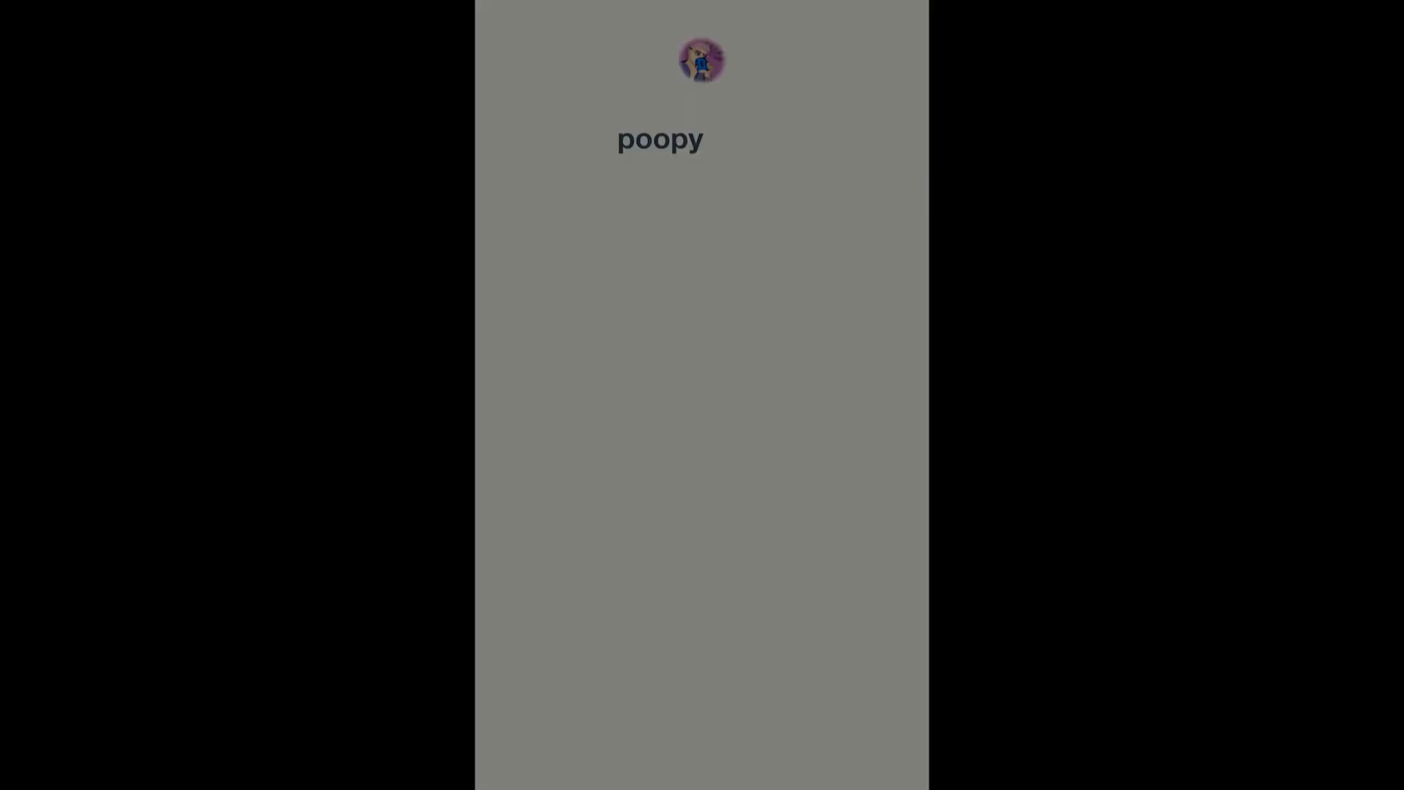